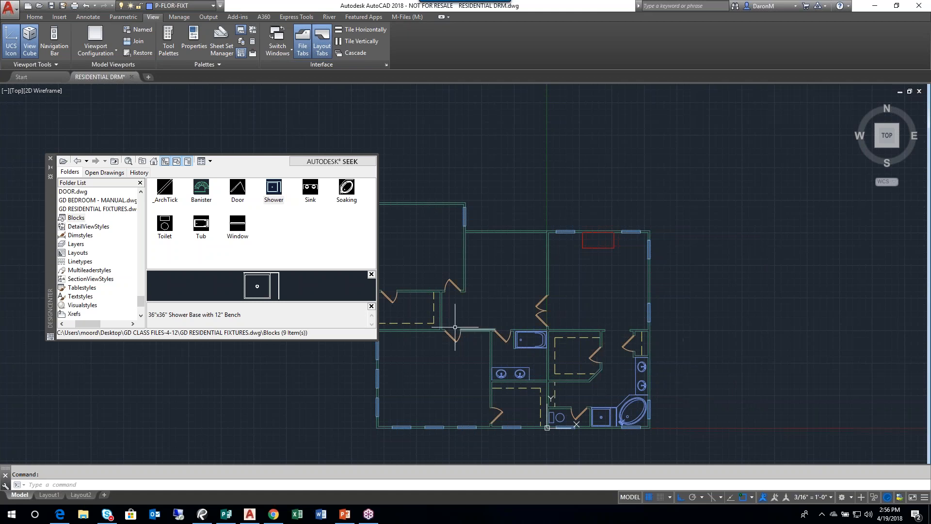
- Examine the double doors, the corner bathroom's fixtures and the empty wall space beside the hall bathroom's double-sink vanity
scroll(548, 303, up, 4)
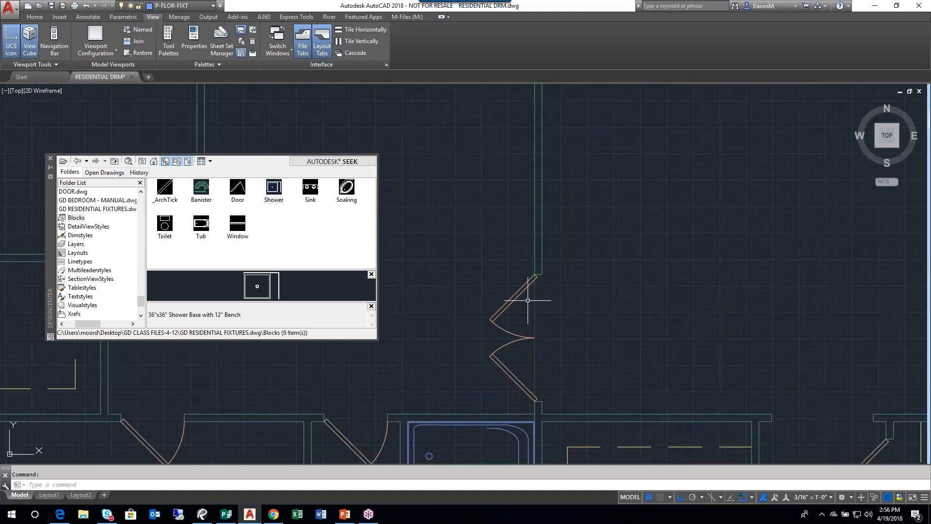
scroll(532, 300, up, 2)
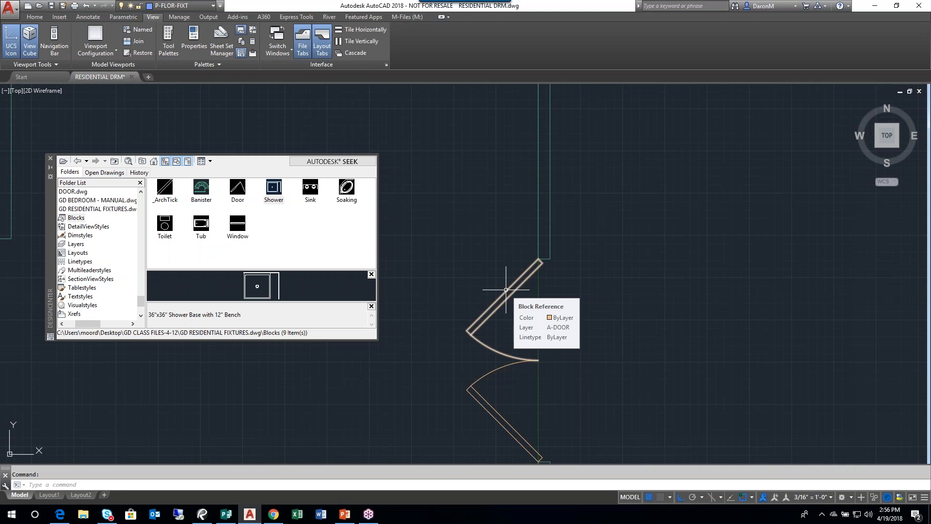
scroll(506, 289, down, 6)
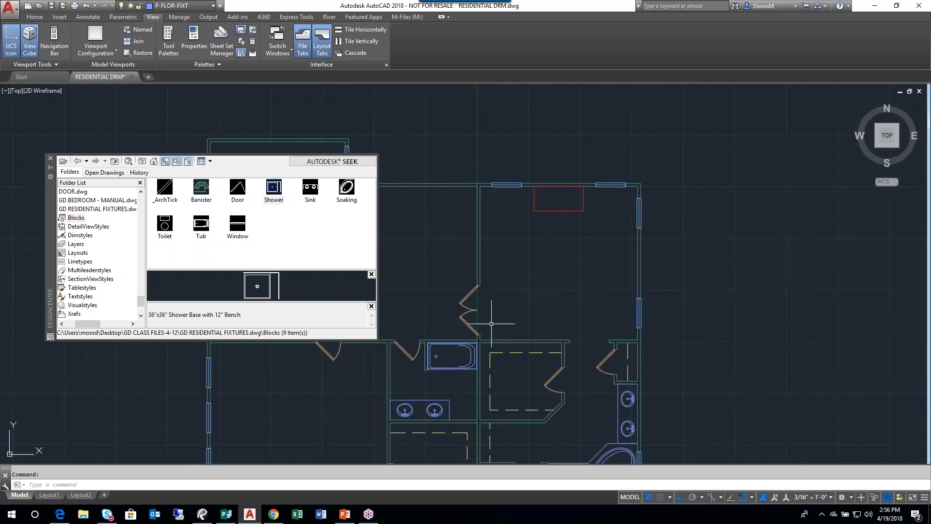
click(57, 18)
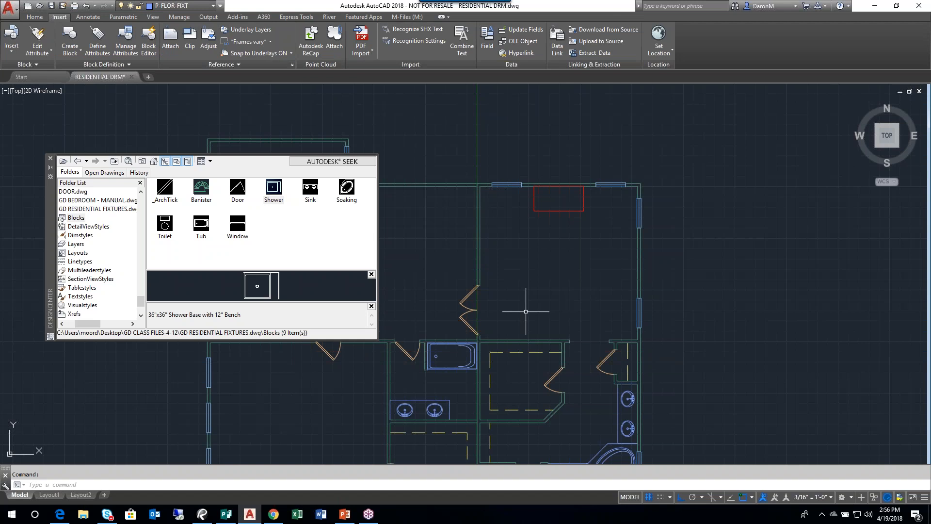
middle_drag(624, 378, 608, 350)
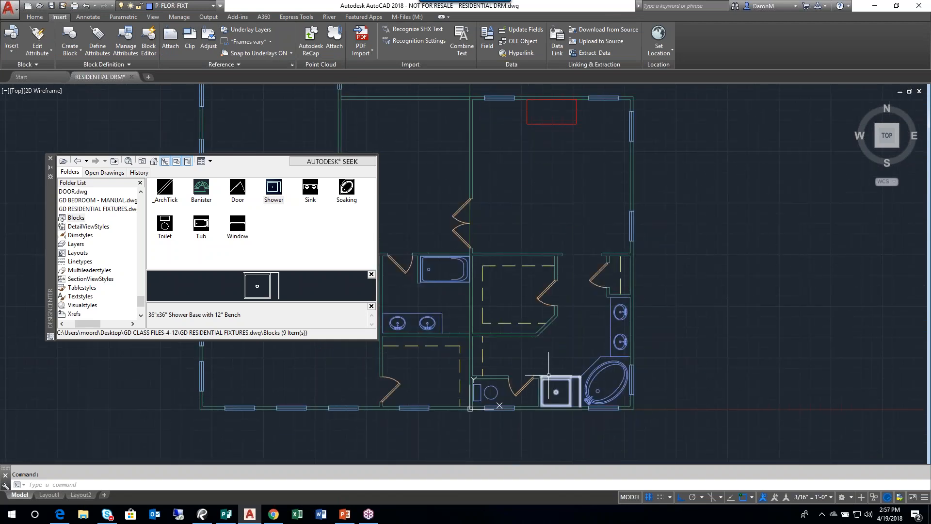
middle_drag(577, 386, 639, 394)
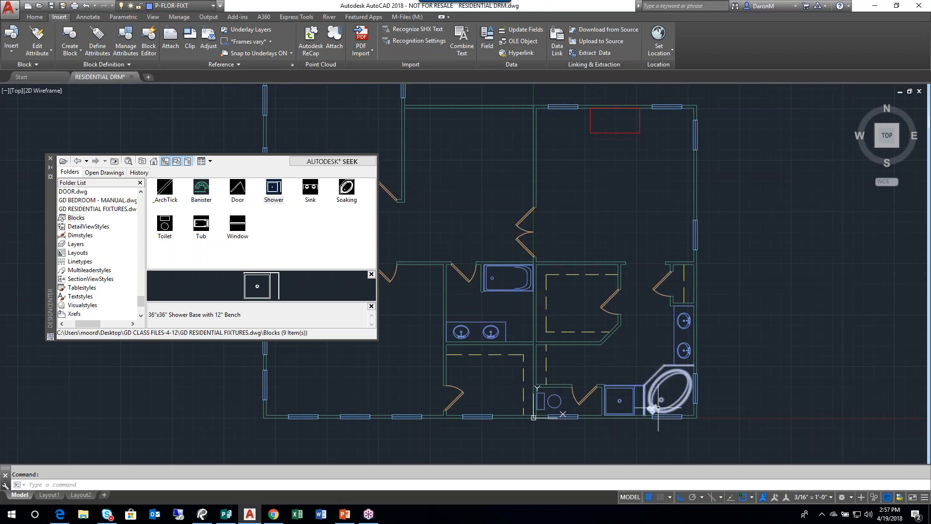
scroll(659, 357, up, 2)
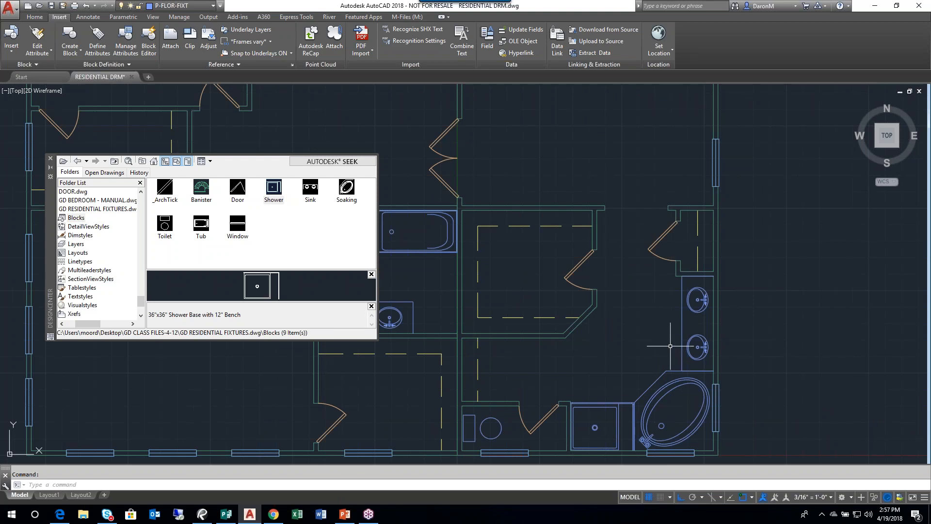
mouse_move(674, 356)
middle_down()
mouse_move(668, 374)
mouse_move(621, 365)
mouse_move(609, 379)
middle_up()
scroll(653, 351, down, 2)
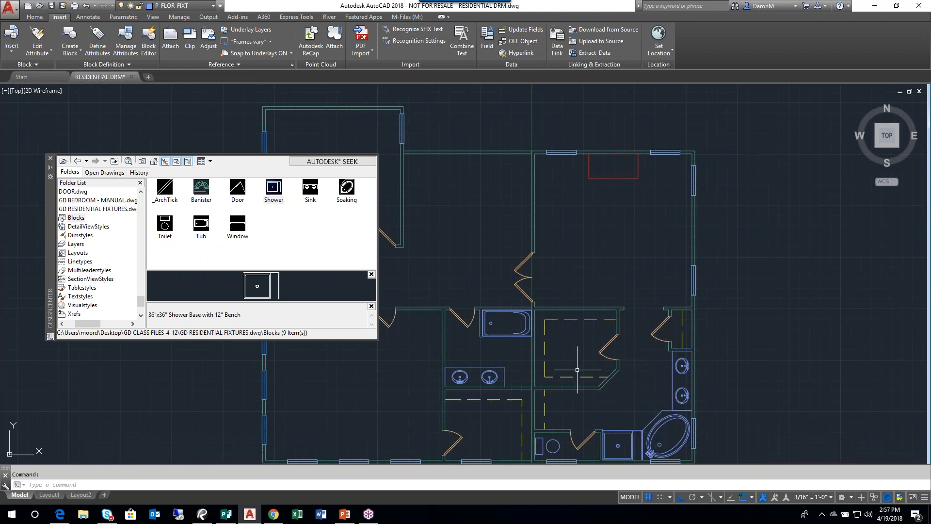
scroll(515, 380, up, 2)
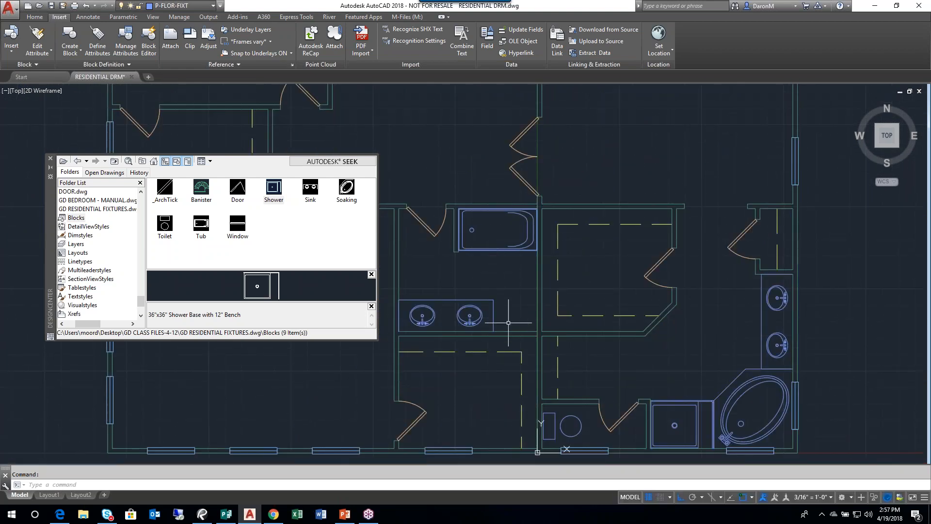
mouse_move(506, 340)
middle_down()
mouse_move(515, 380)
mouse_move(504, 319)
middle_up()
scroll(511, 360, up, 2)
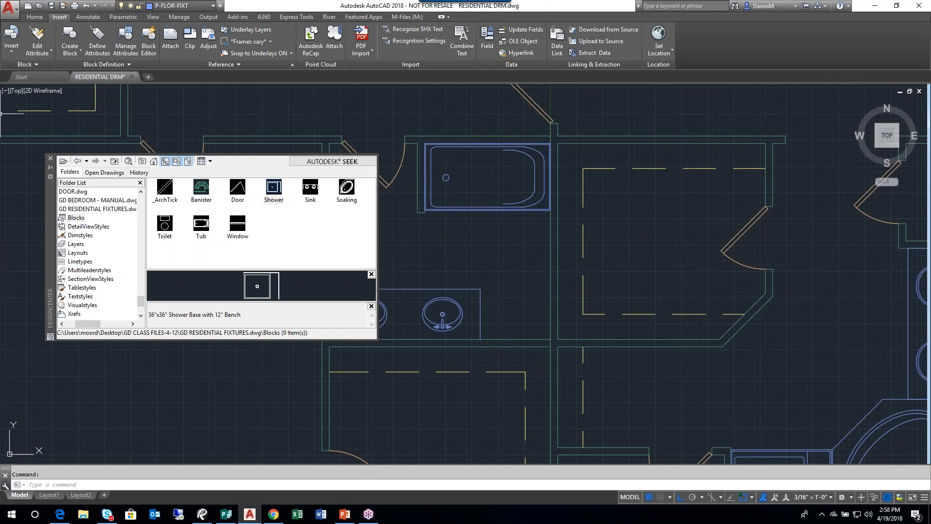
- Draw a helper line along the wall from the double-sink vanity's back corner to the bathroom's wall corner
click(35, 17)
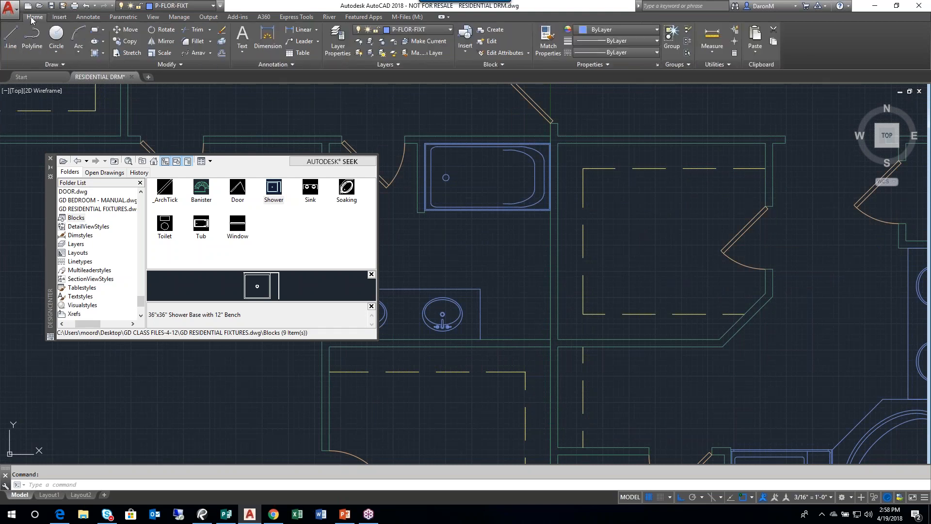
click(11, 39)
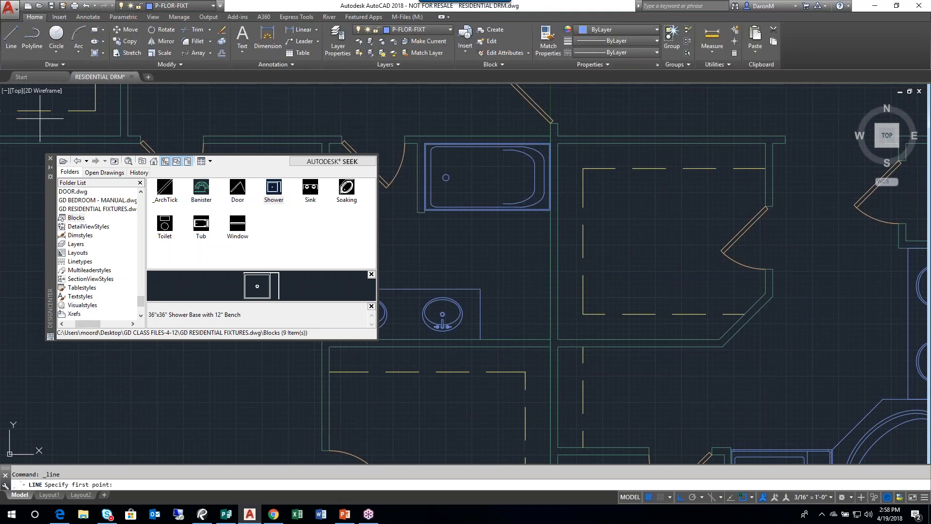
click(480, 339)
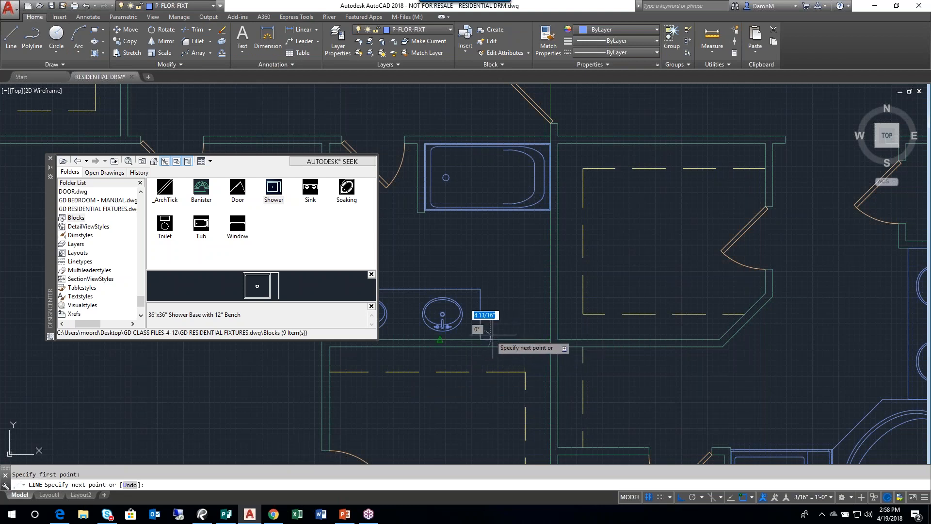
click(550, 339)
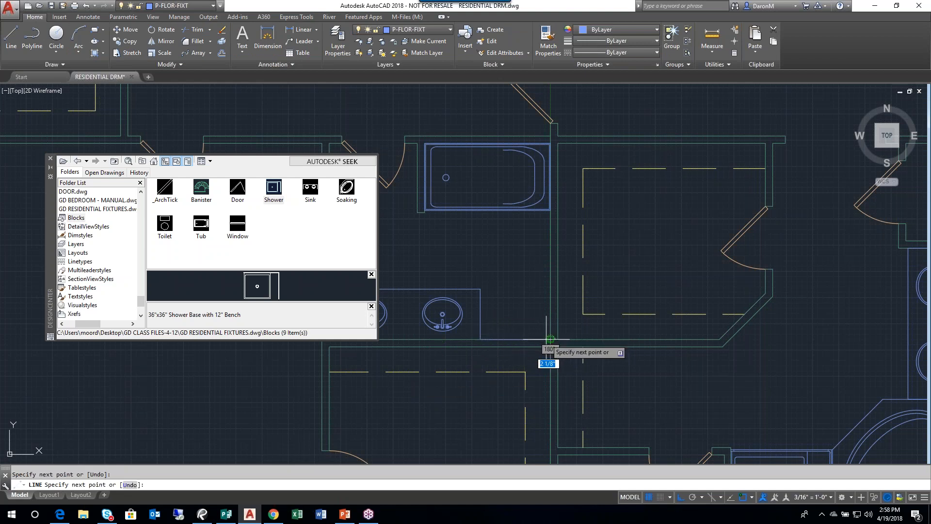
key(Escape)
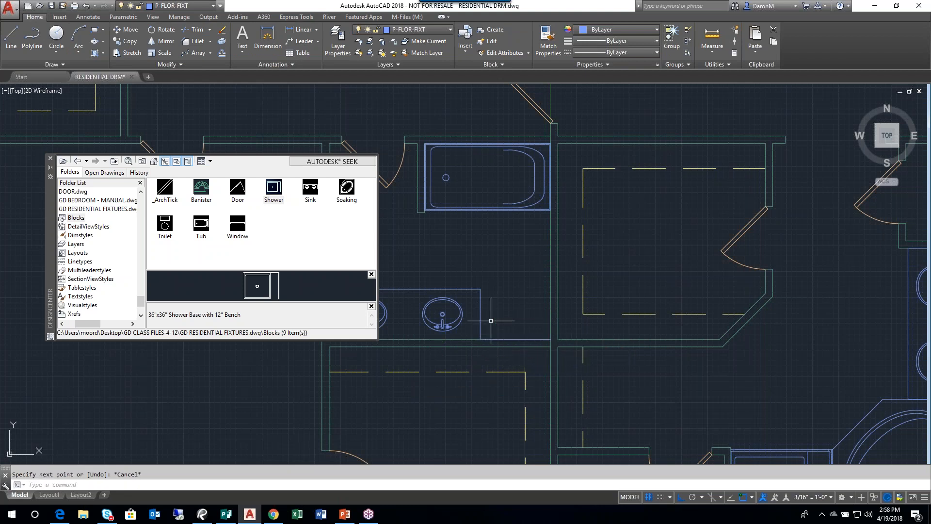
- Insert the Toilet block at the helper line's midpoint, rotated so the bowl faces into the bathroom
click(172, 225)
double_click(171, 224)
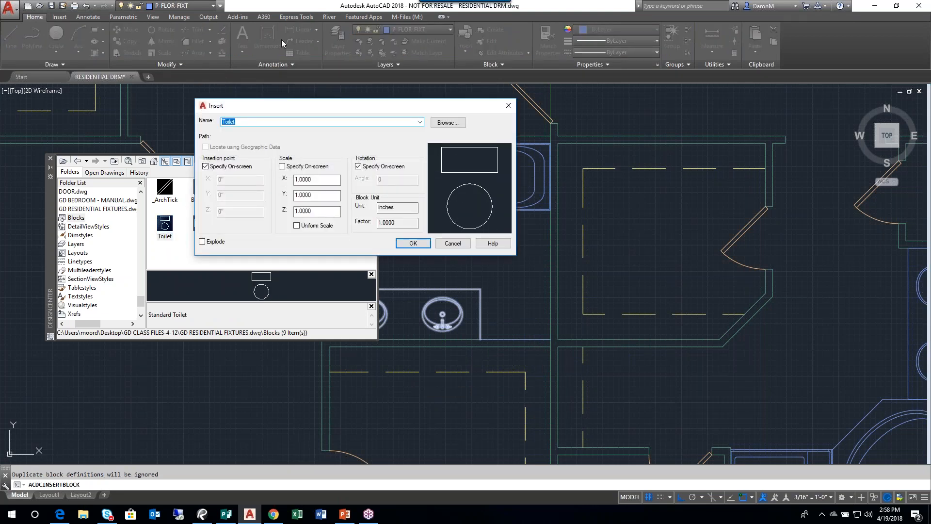
click(413, 243)
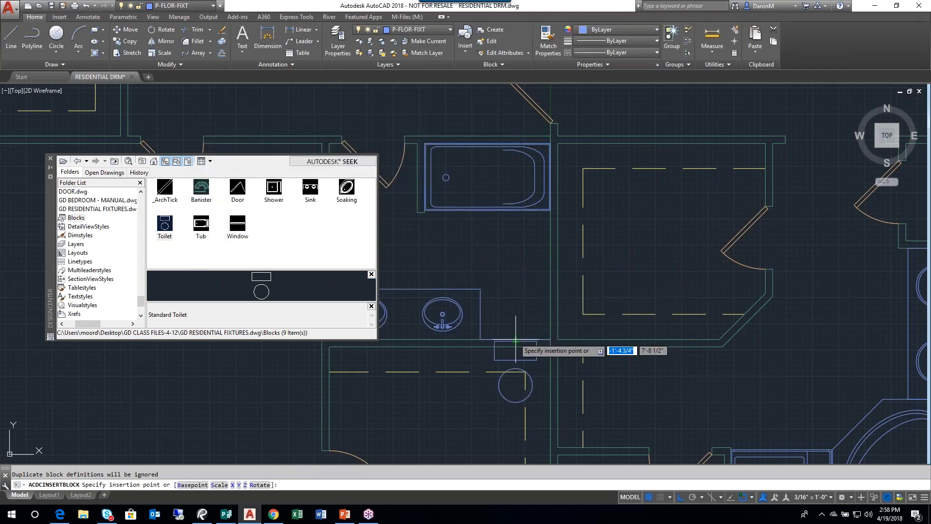
click(516, 340)
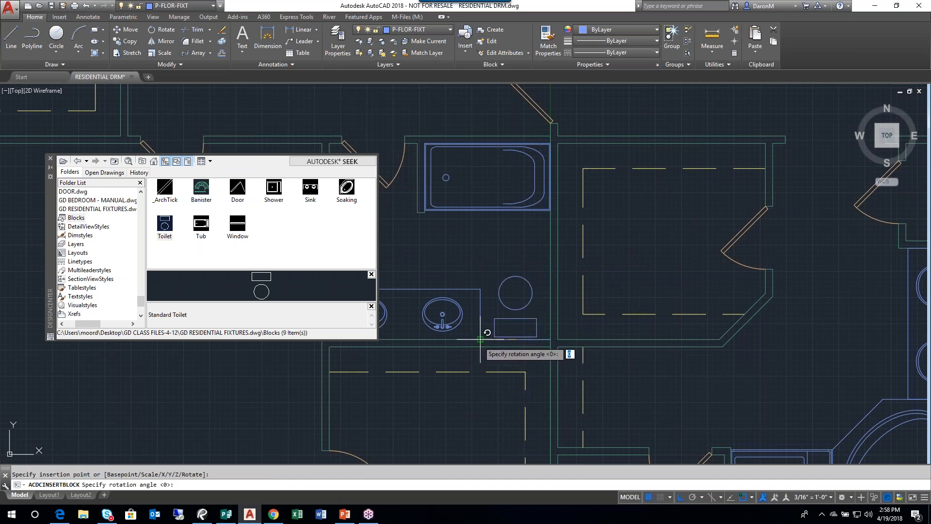
key(Return)
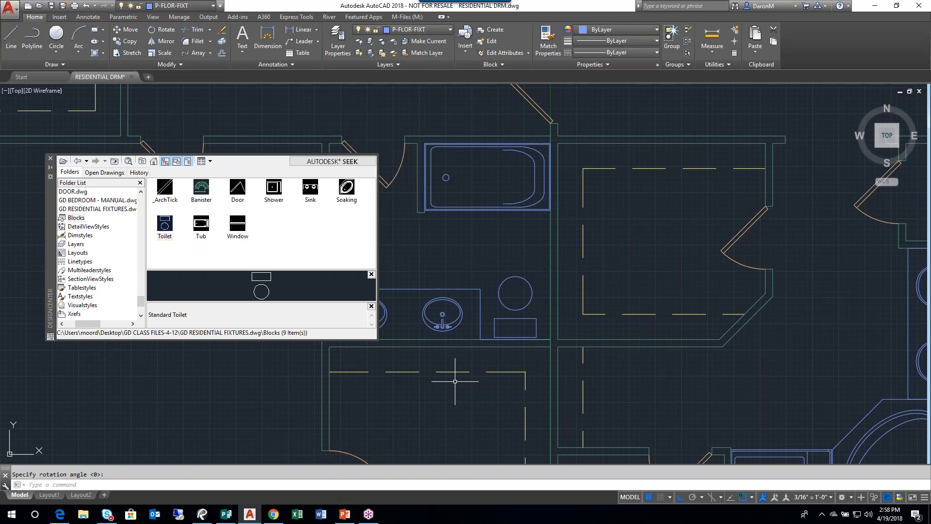
- Erase the helper line and the toilet beside the double-sink vanity
click(470, 335)
click(552, 341)
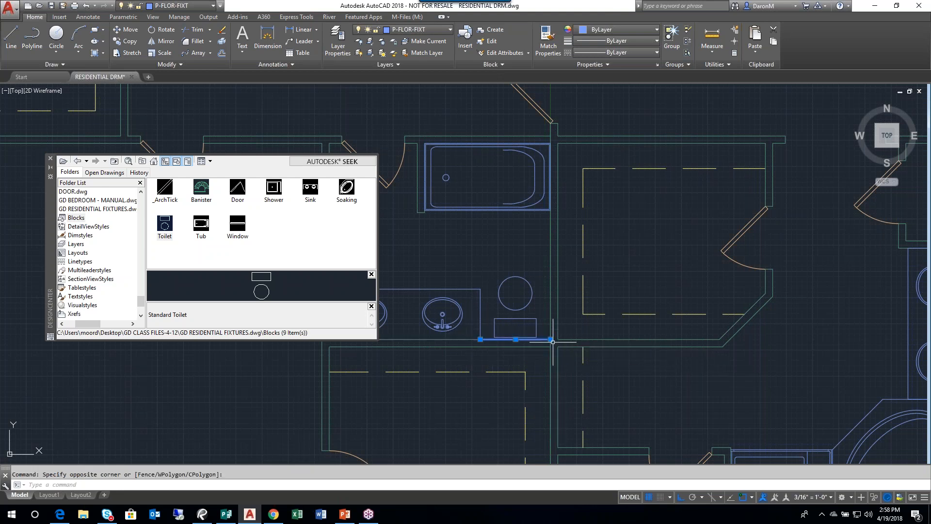
key(Delete)
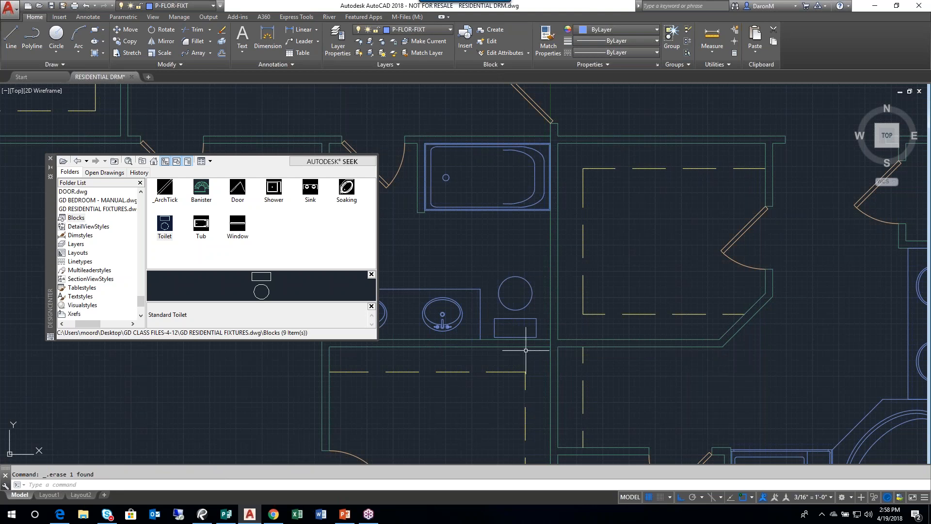
click(517, 322)
click(505, 310)
key(Delete)
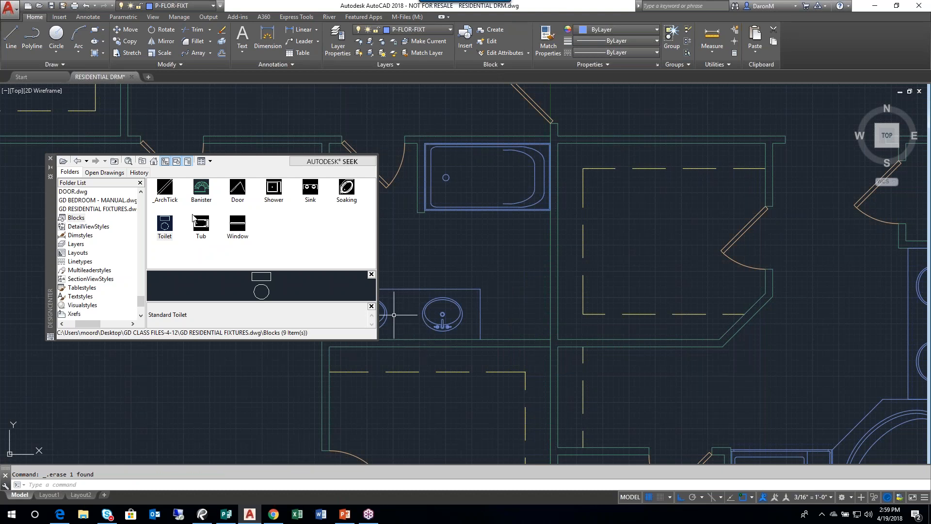
- Insert the Toilet block using Mid Between 2 Points from the vanity's back corner to the wall corner, with the bowl facing into the bathroom
double_click(165, 224)
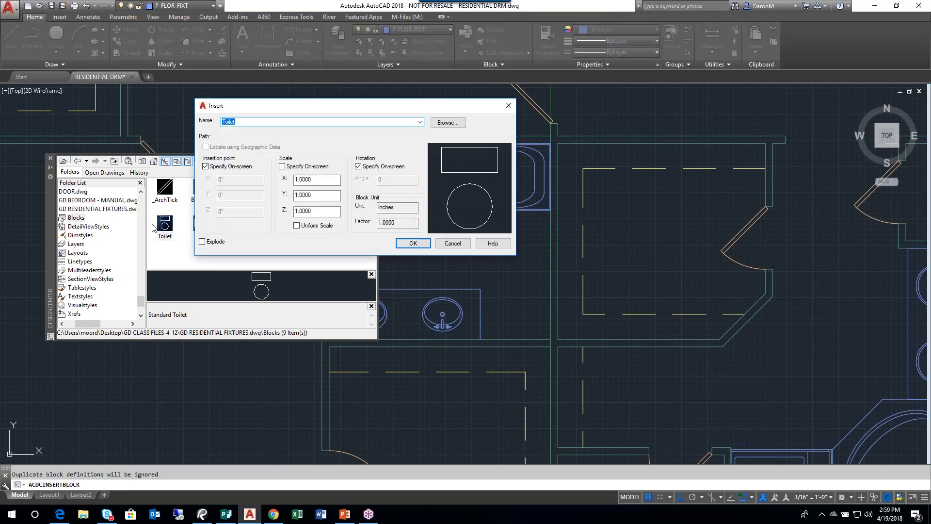
click(413, 243)
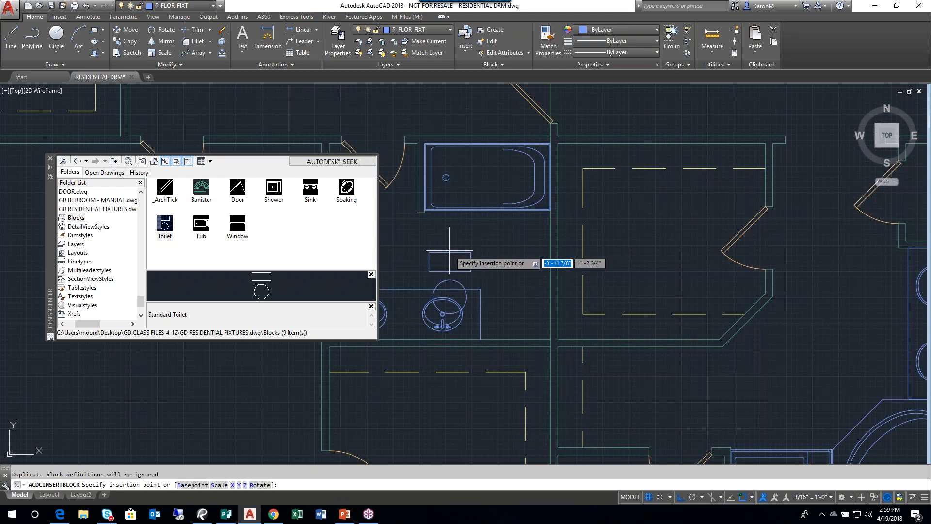
shift+right_click(448, 252)
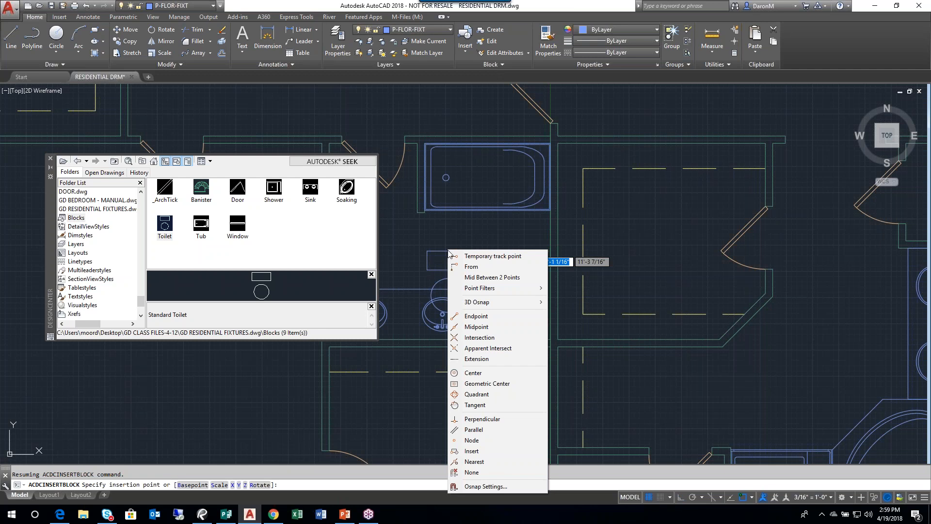
click(501, 280)
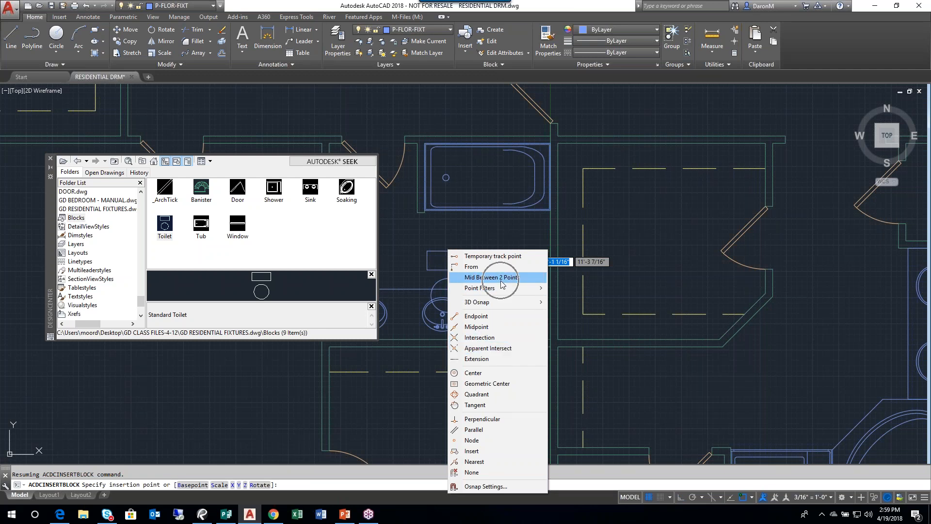
key(ctrl)
click(486, 277)
click(481, 340)
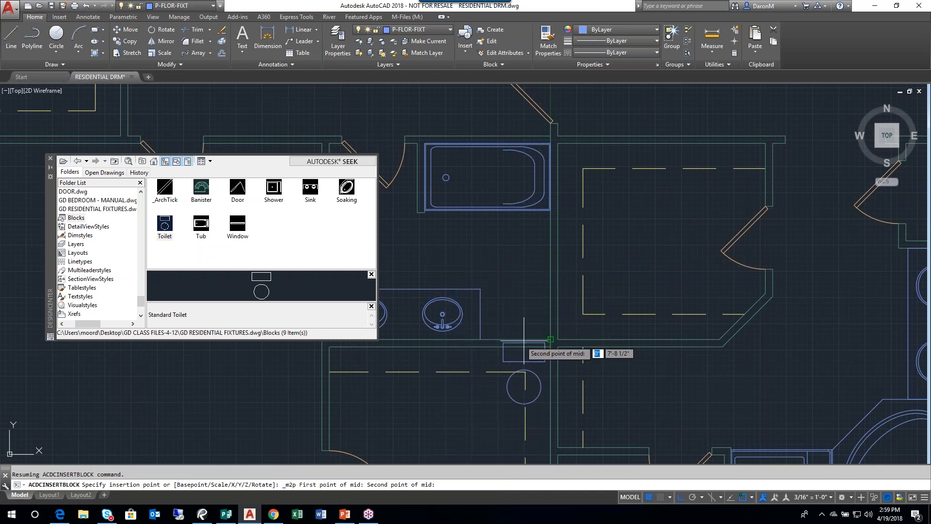
click(550, 339)
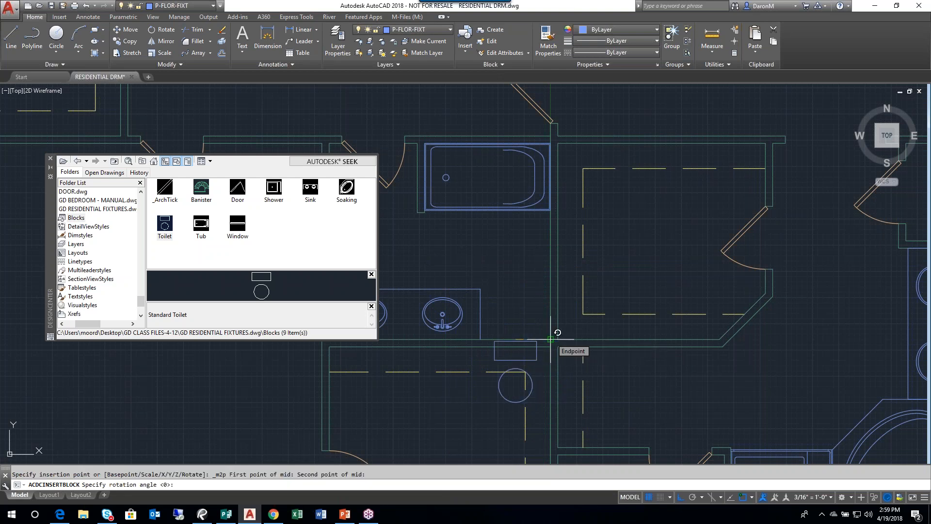
click(495, 331)
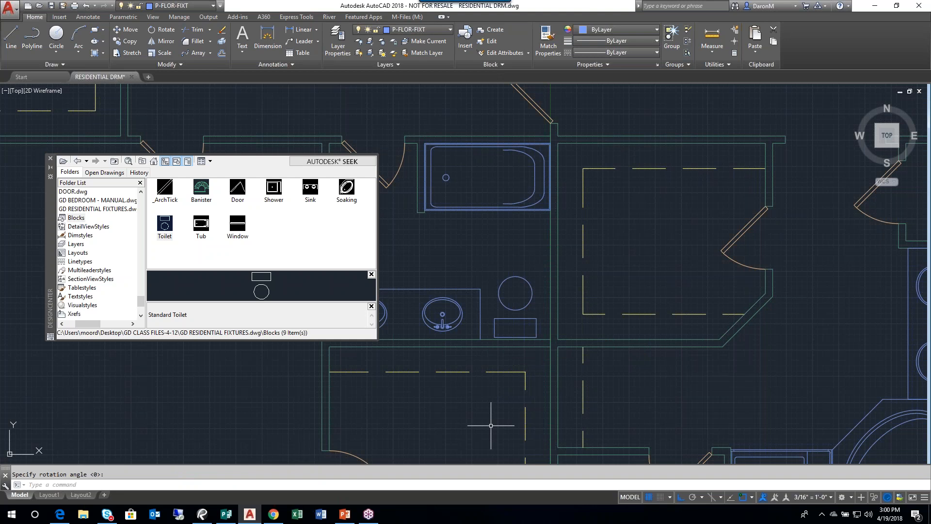
- Erase the toilet block beside the double-sink vanity
click(524, 317)
key(Delete)
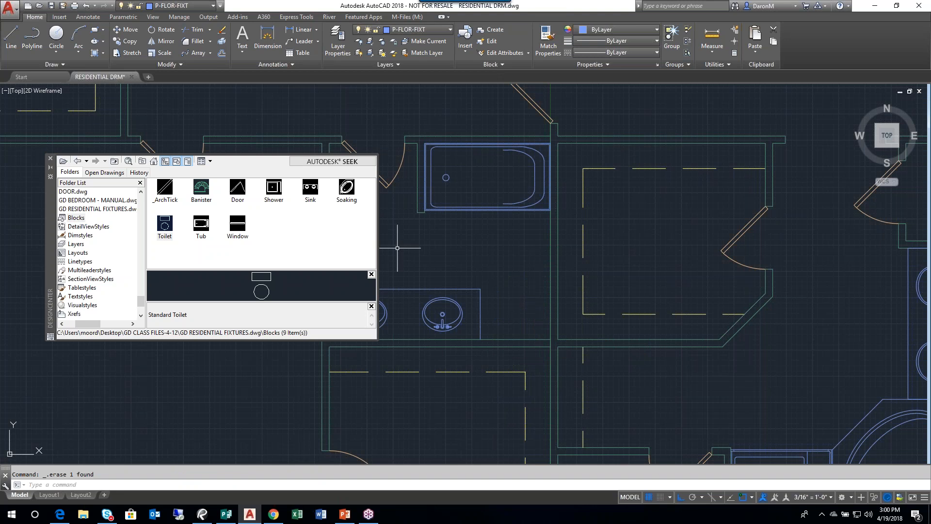
- Insert the Toilet block using Mid Between 2 Points from the wall corner to the vanity's back corner, with the bowl facing into the bathroom
double_click(164, 226)
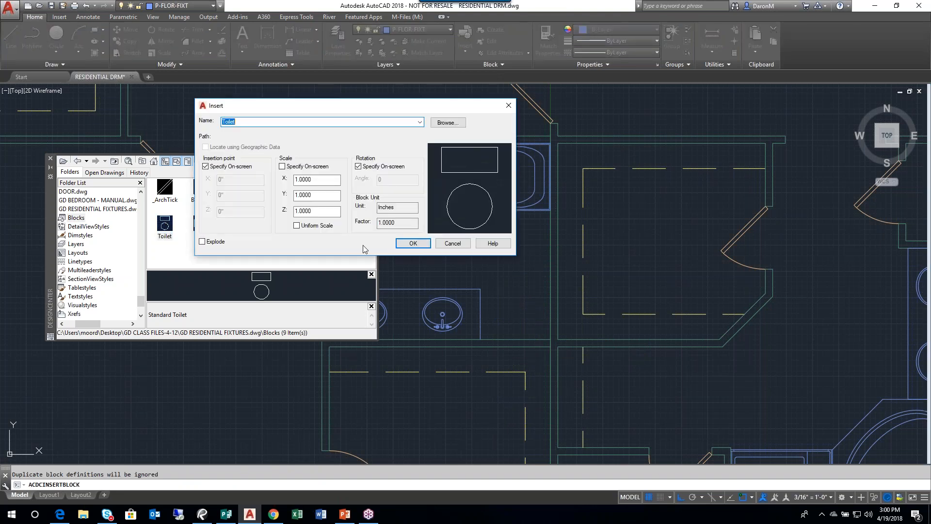
click(413, 243)
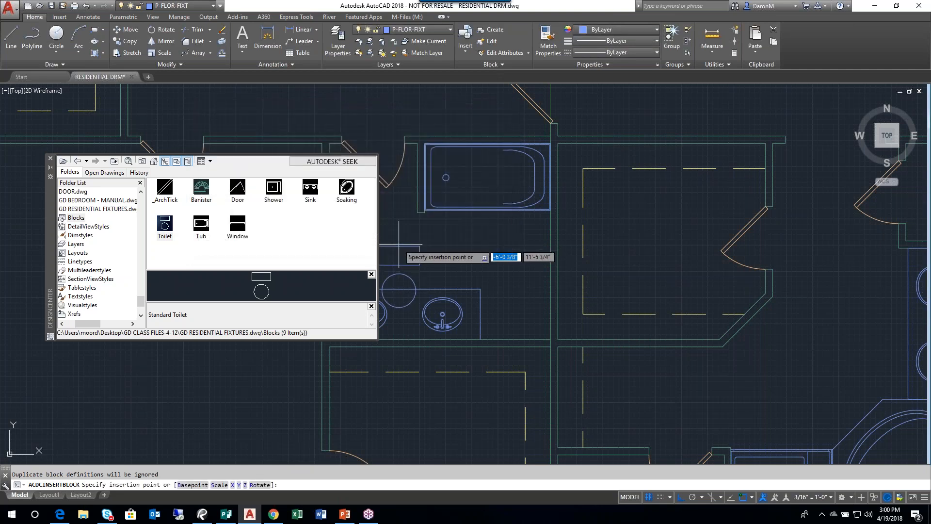
shift+right_click(416, 214)
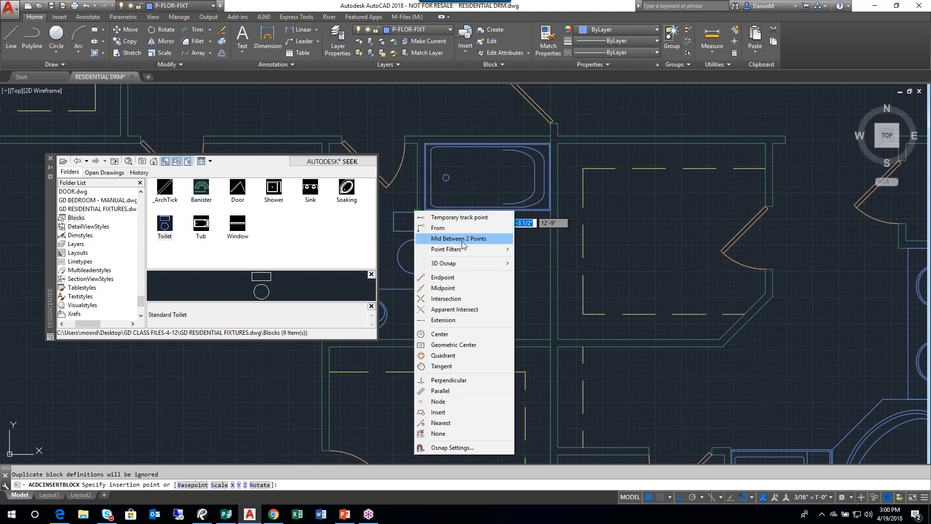
click(474, 241)
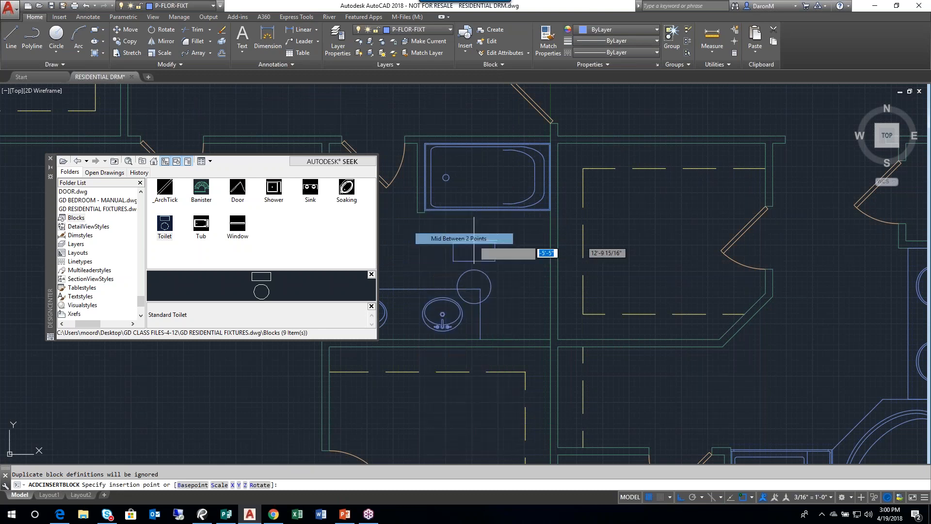
click(550, 339)
click(480, 339)
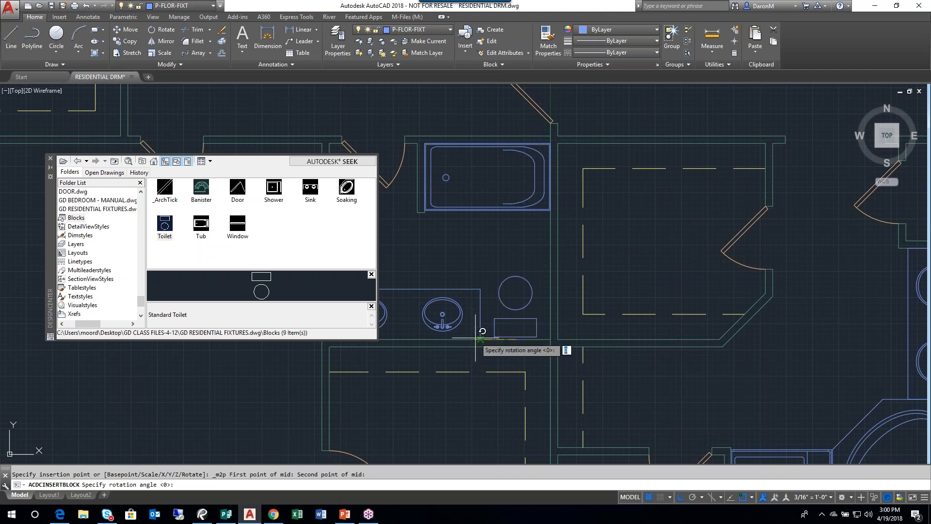
key(Return)
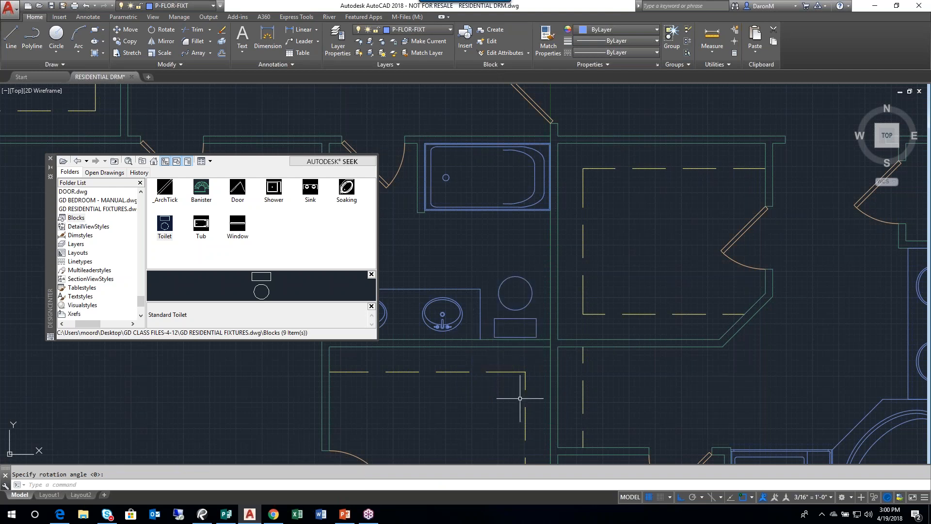
- Insert the Banister block in the stairwell, with its landing corner on the wall corner beside the adjoining room's door
middle_drag(532, 420, 530, 388)
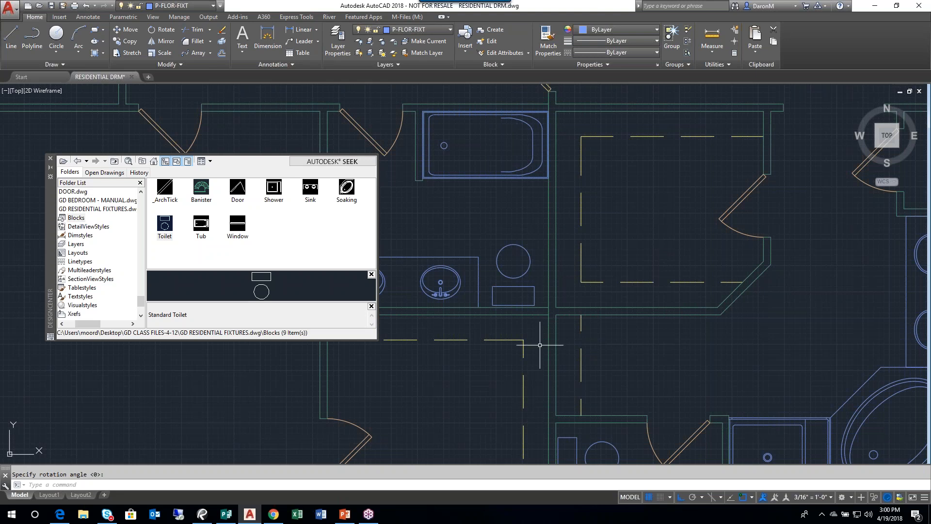
scroll(539, 340, down, 4)
scroll(582, 325, down, 2)
middle_drag(613, 313, 591, 329)
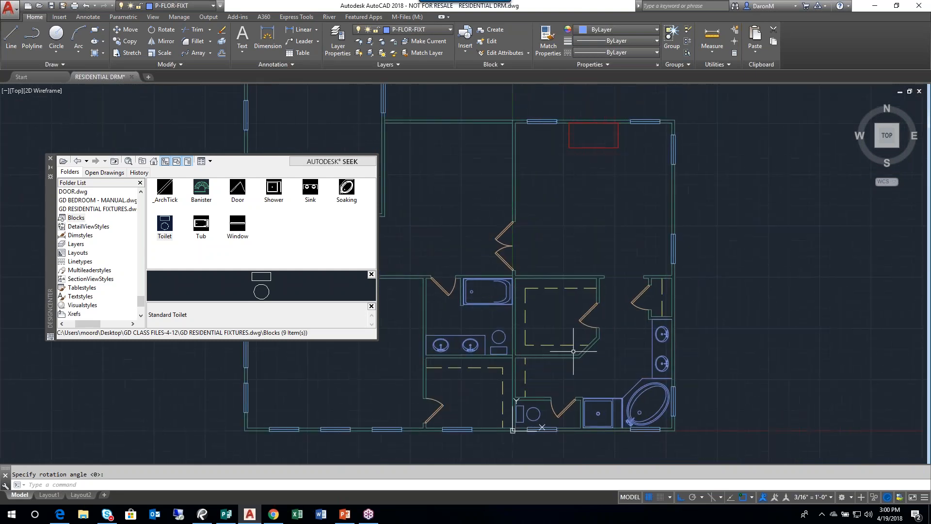
scroll(498, 352, up, 4)
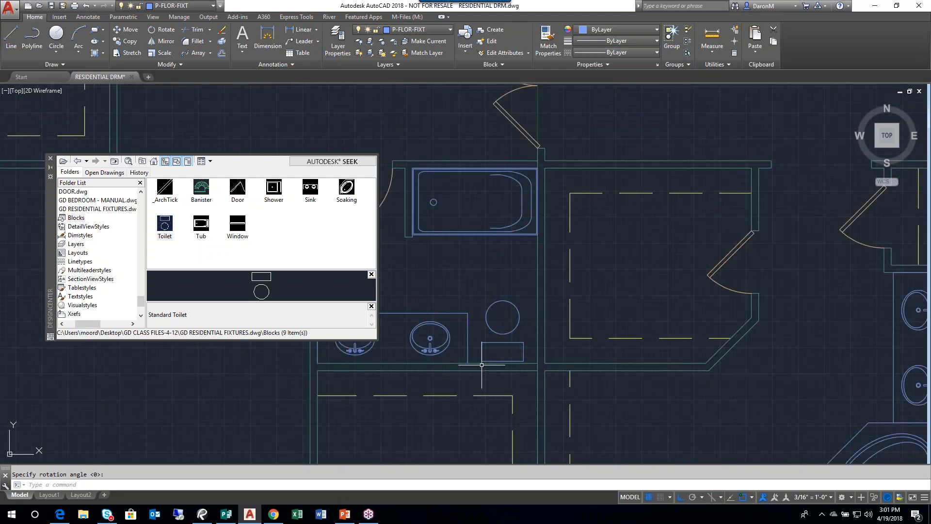
scroll(493, 353, down, 4)
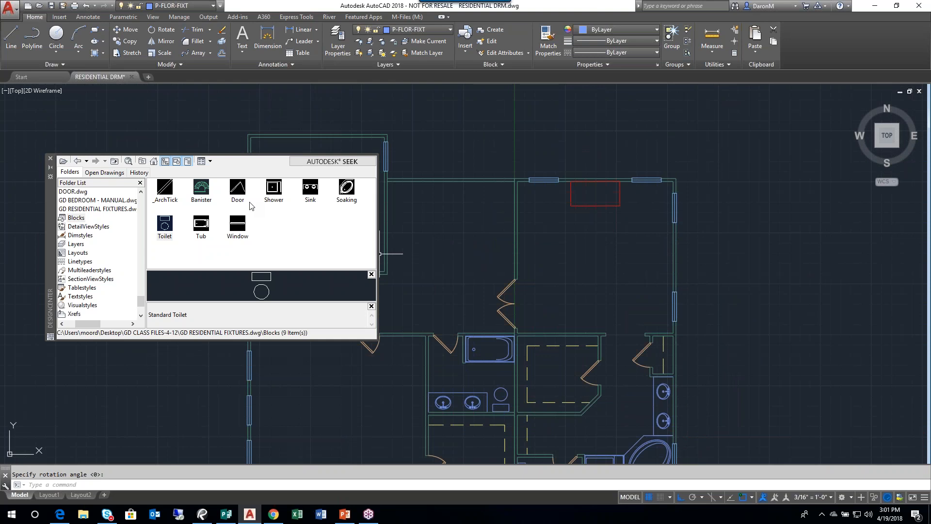
scroll(524, 279, up, 2)
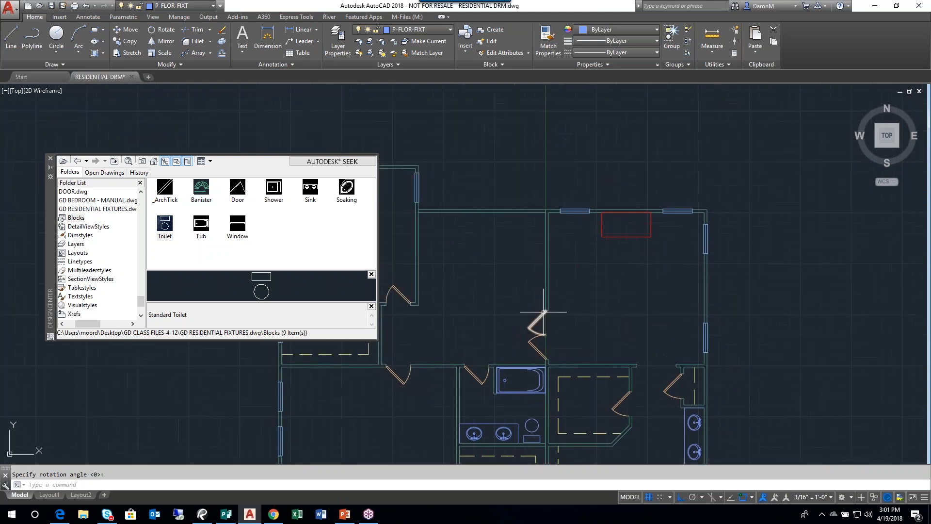
middle_drag(492, 293, 609, 374)
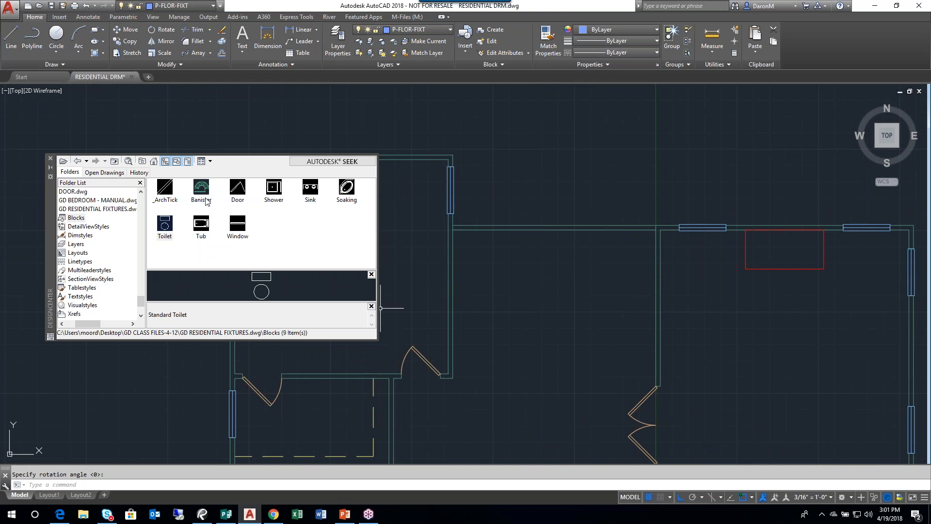
mouse_move(206, 201)
mouse_down()
mouse_move(467, 317)
mouse_move(514, 349)
mouse_move(460, 383)
mouse_move(484, 379)
mouse_move(449, 382)
mouse_move(484, 382)
mouse_move(455, 382)
mouse_up()
middle_drag(532, 330, 467, 355)
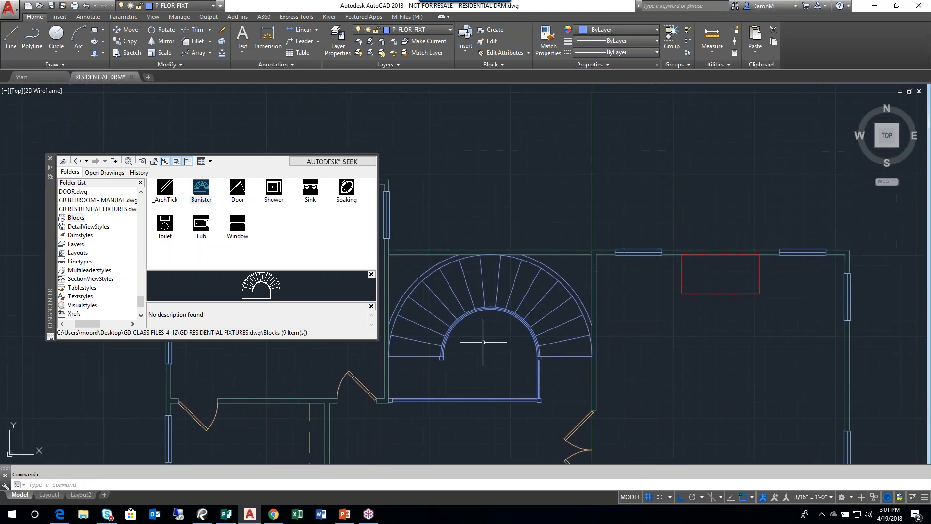
- Change the curved staircase block's layer to A-WALL and clear the selection
scroll(421, 421, up, 5)
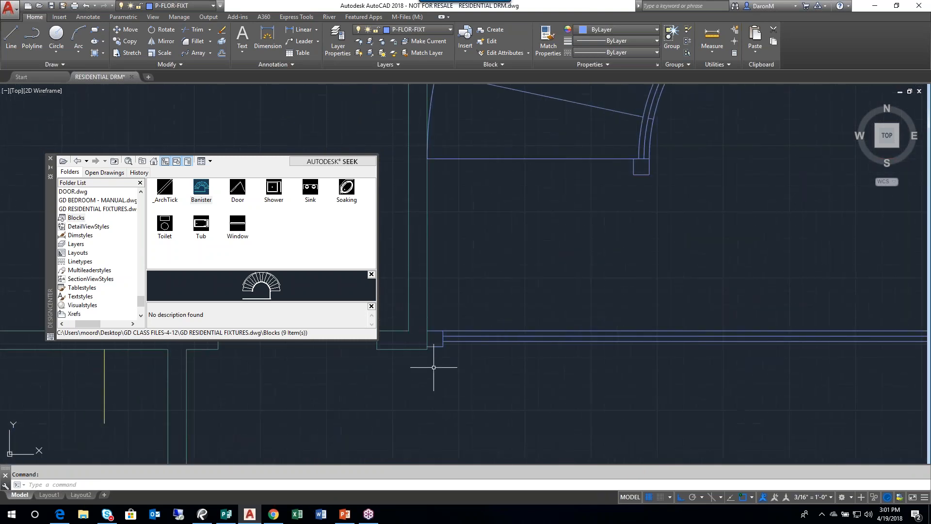
scroll(453, 334, down, 5)
middle_drag(520, 346, 487, 383)
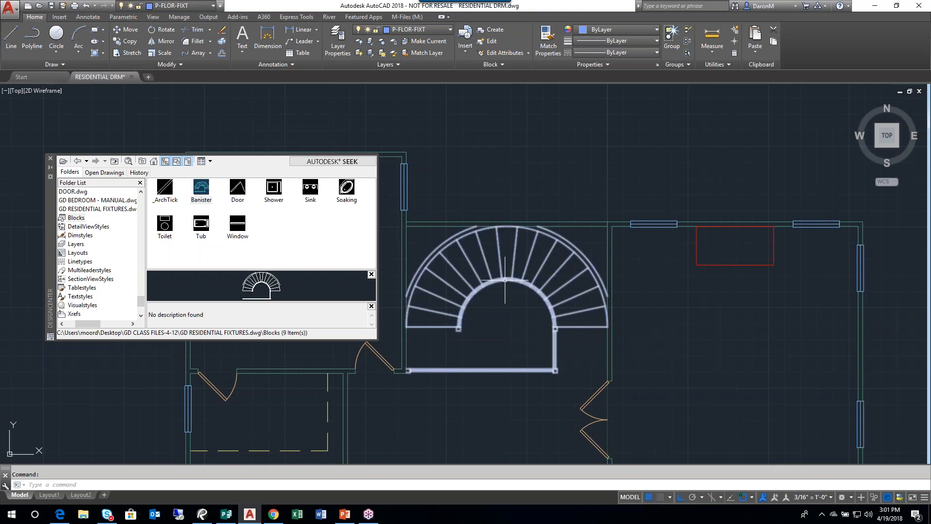
click(500, 279)
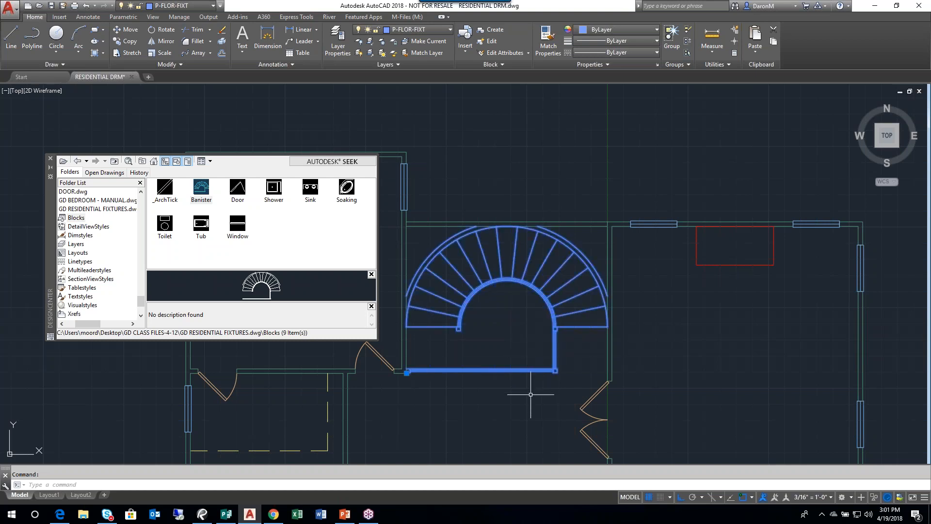
click(447, 30)
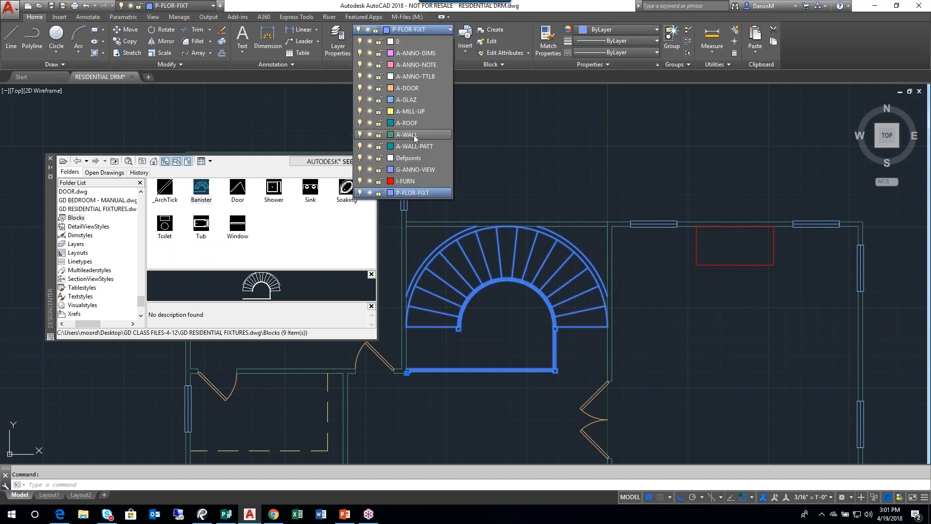
click(414, 134)
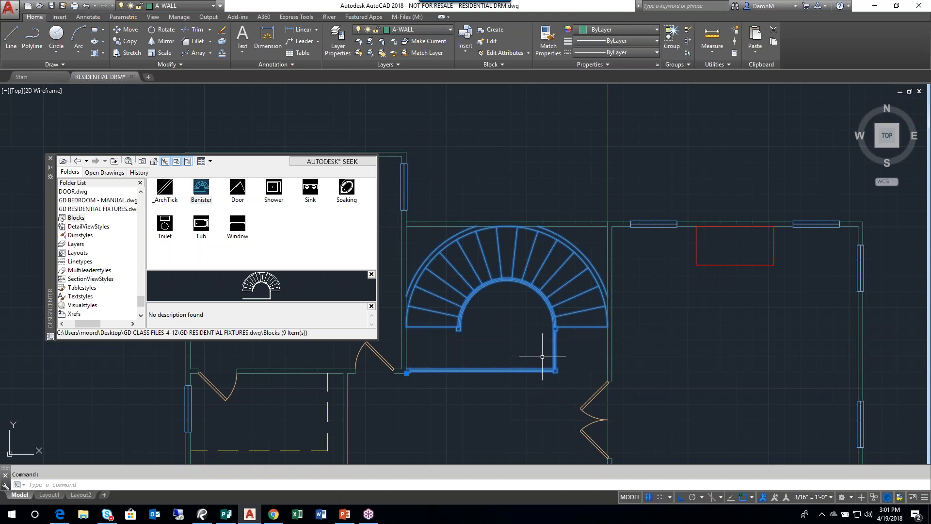
key(Escape)
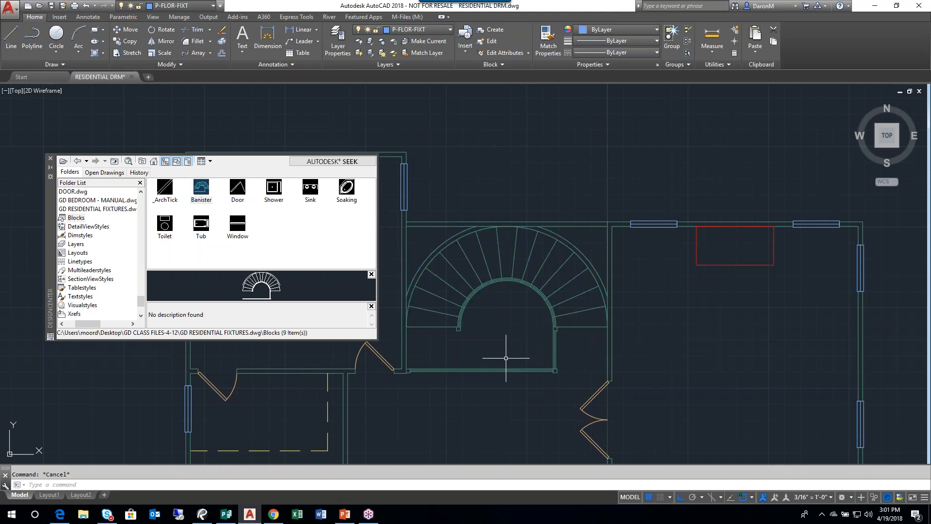
- Close the DesignCenter palette covering the floor plan
scroll(480, 340, down, 2)
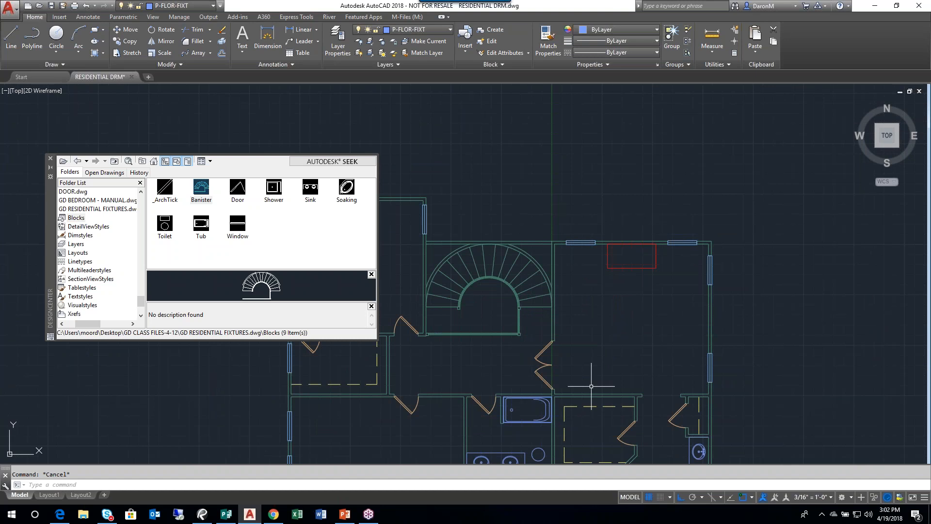
scroll(611, 339, down, 2)
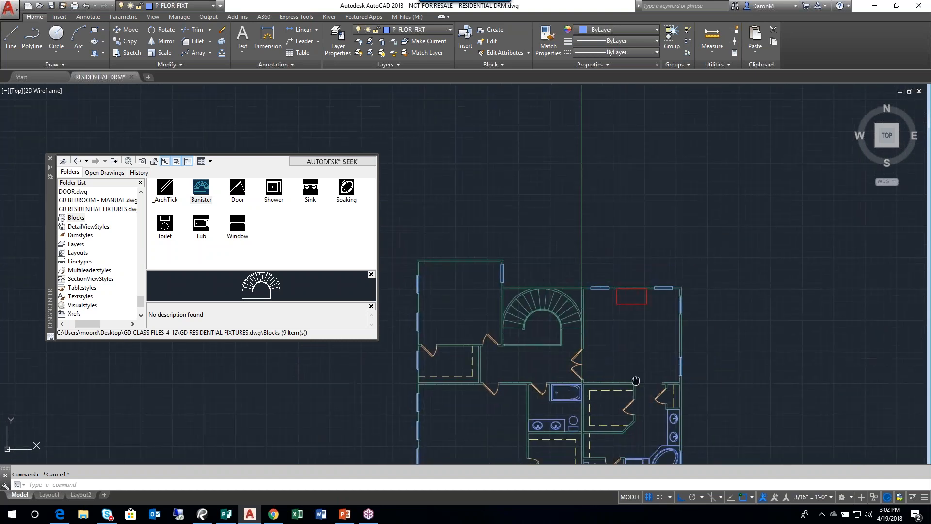
middle_drag(593, 329, 588, 384)
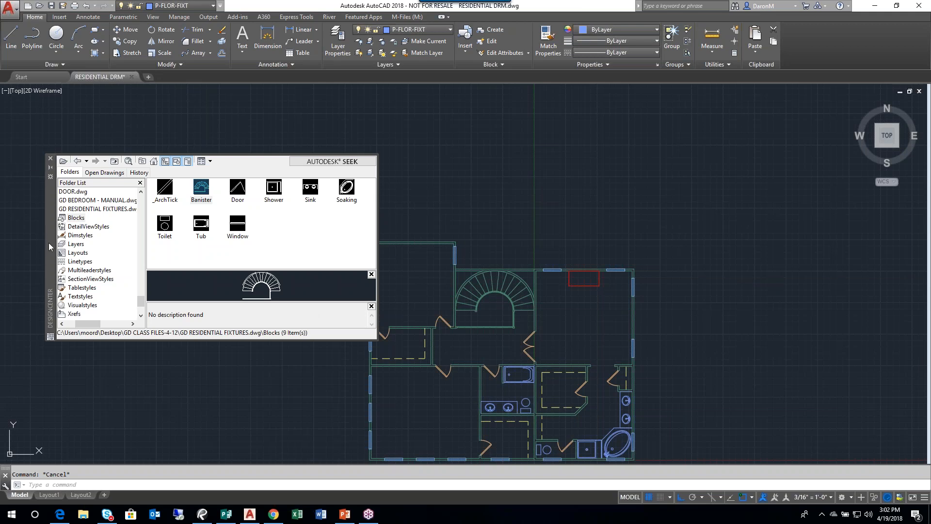
drag(54, 253, 191, 280)
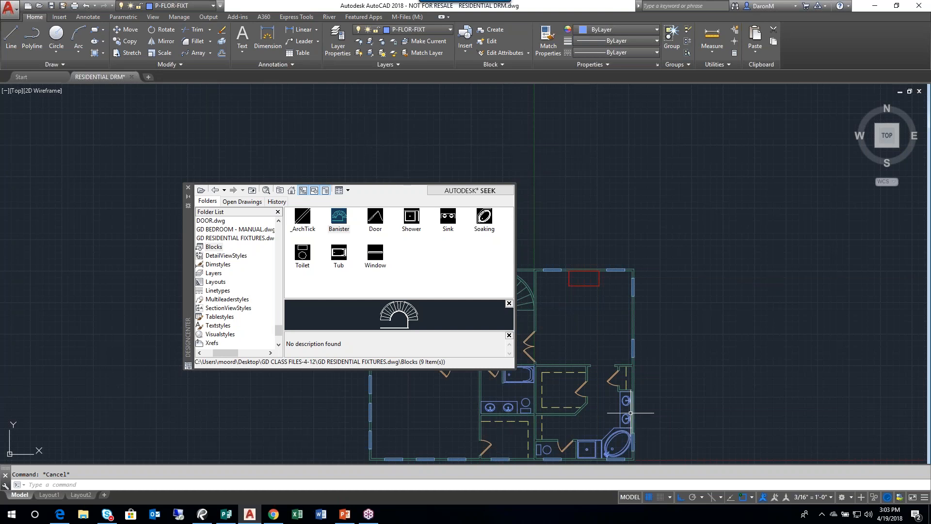
middle_drag(609, 401, 629, 375)
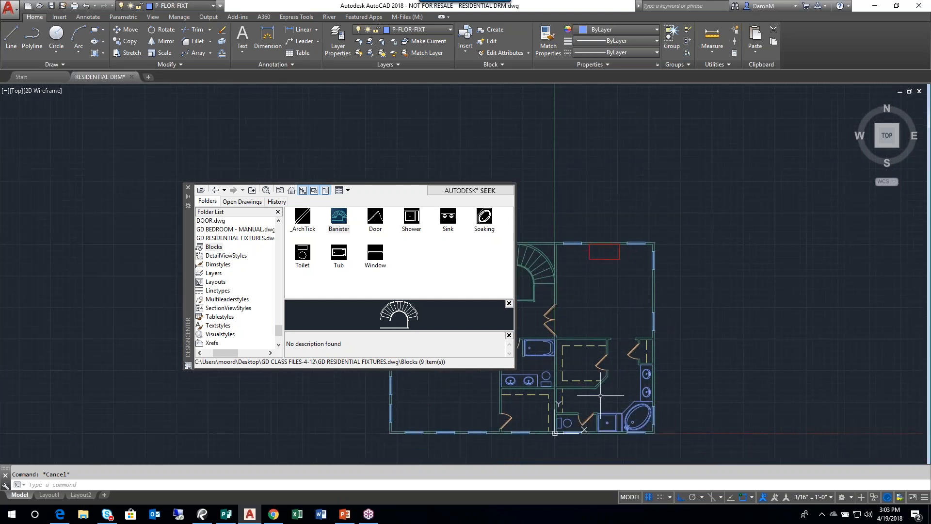
middle_click(602, 394)
middle_click(601, 394)
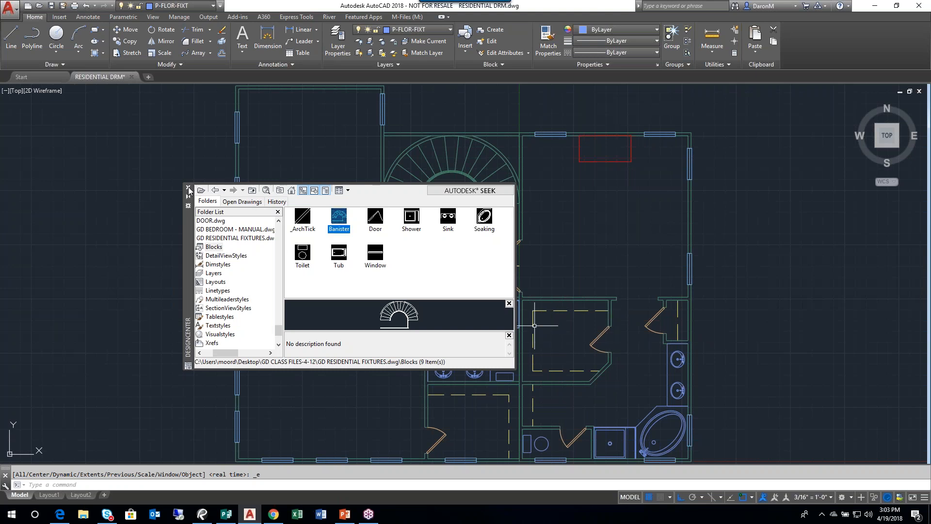
click(188, 186)
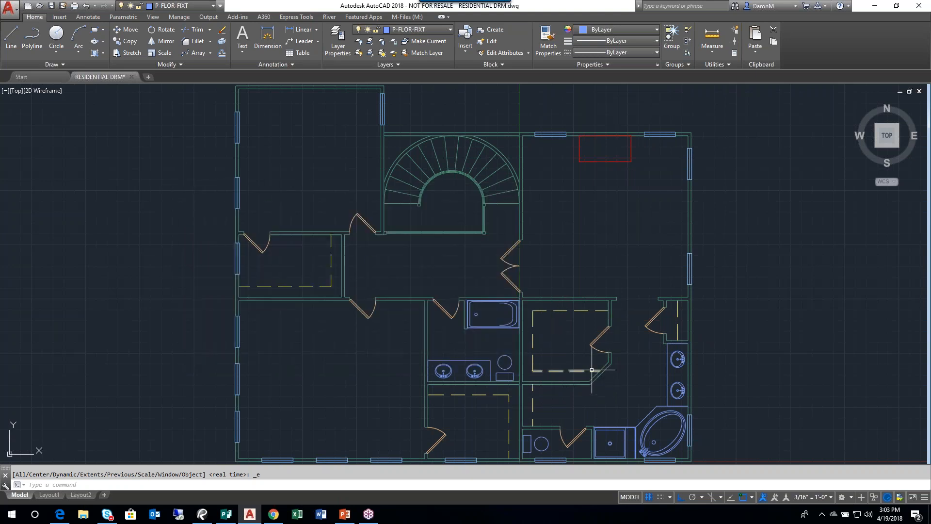
- Open the GD SECOND FLOORPLAN drawing from the GD CLASS FILES-4-12 folder
mouse_move(592, 370)
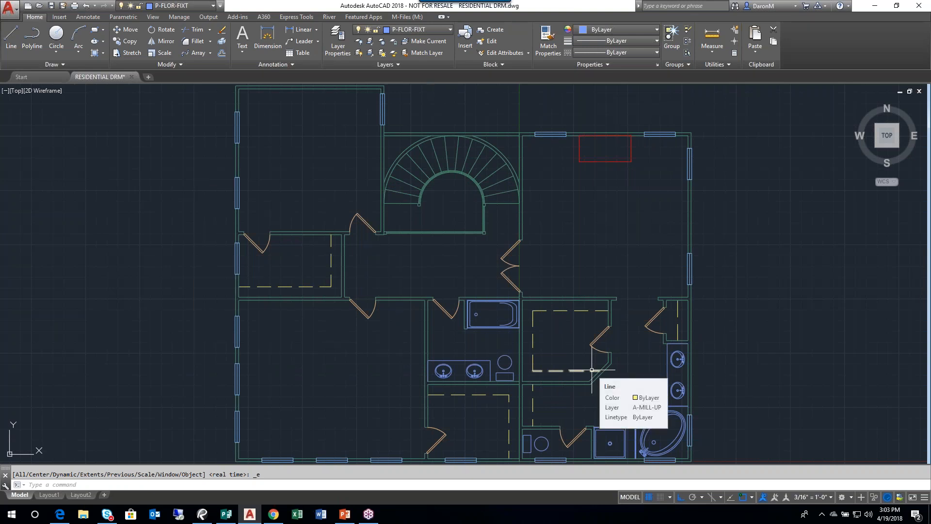
middle_drag(433, 245, 328, 301)
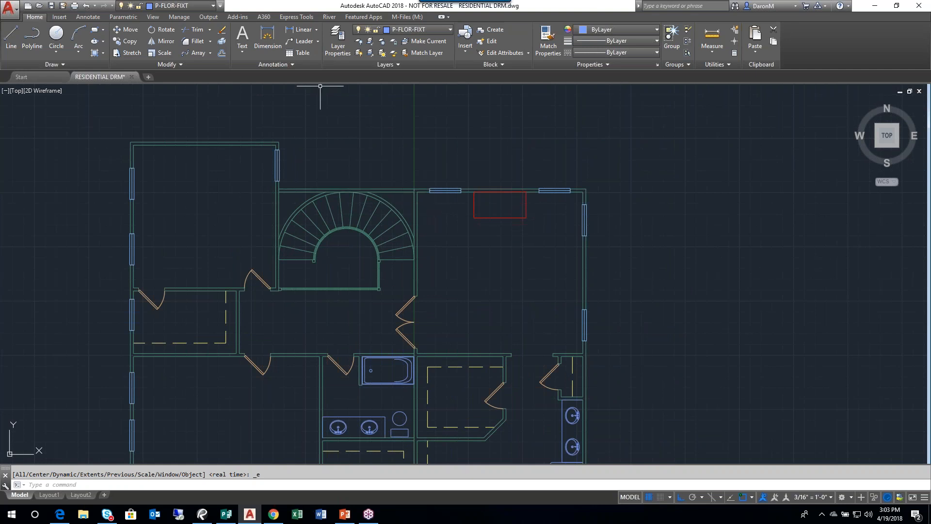
click(39, 6)
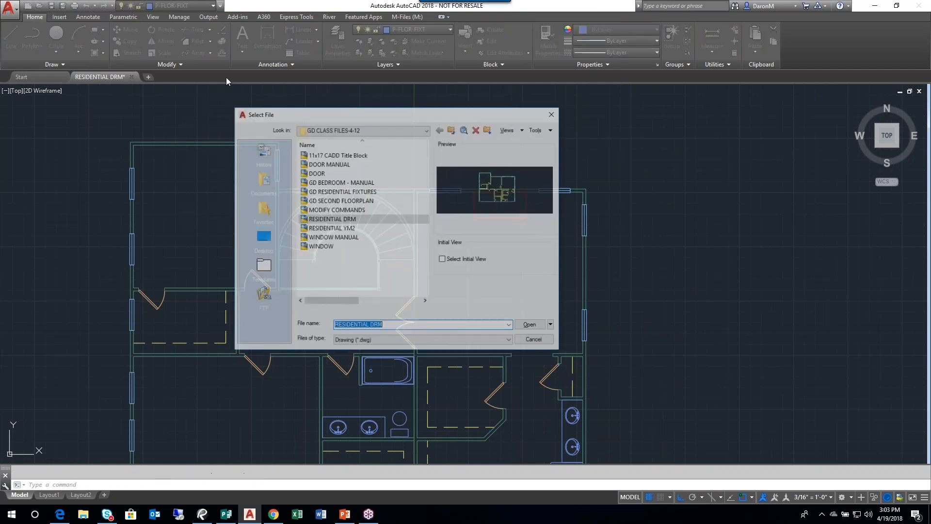
double_click(338, 200)
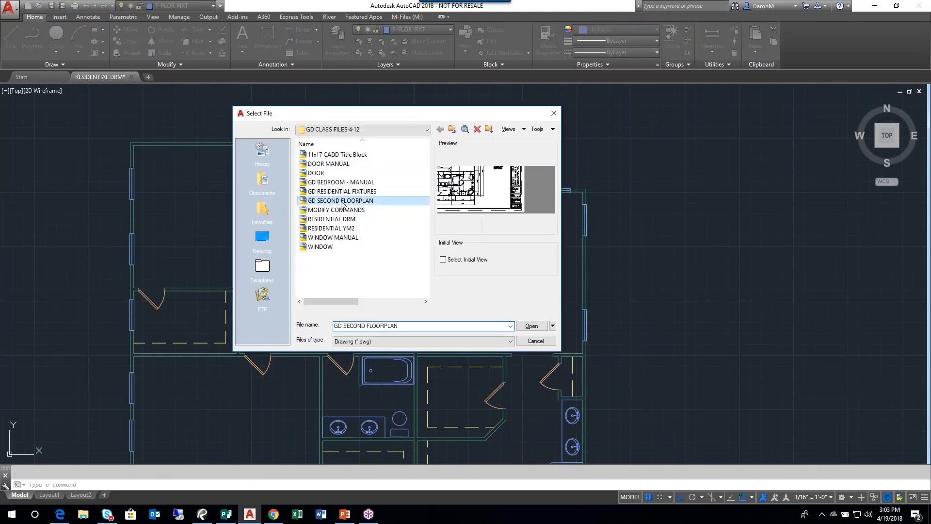
- Examine the wall fills and hatching around the closets, bathrooms and curved staircase, and return to the RESIDENTIAL DRM drawing
scroll(136, 224, down, 2)
scroll(223, 242, up, 8)
mouse_move(117, 253)
middle_down()
mouse_move(223, 242)
mouse_move(248, 277)
mouse_move(344, 309)
middle_up()
scroll(264, 278, up, 2)
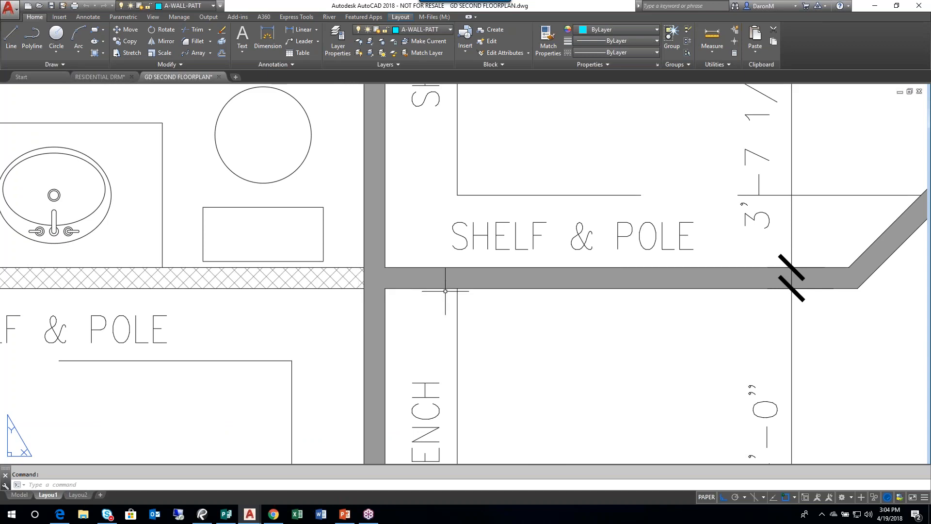
middle_drag(489, 298, 408, 307)
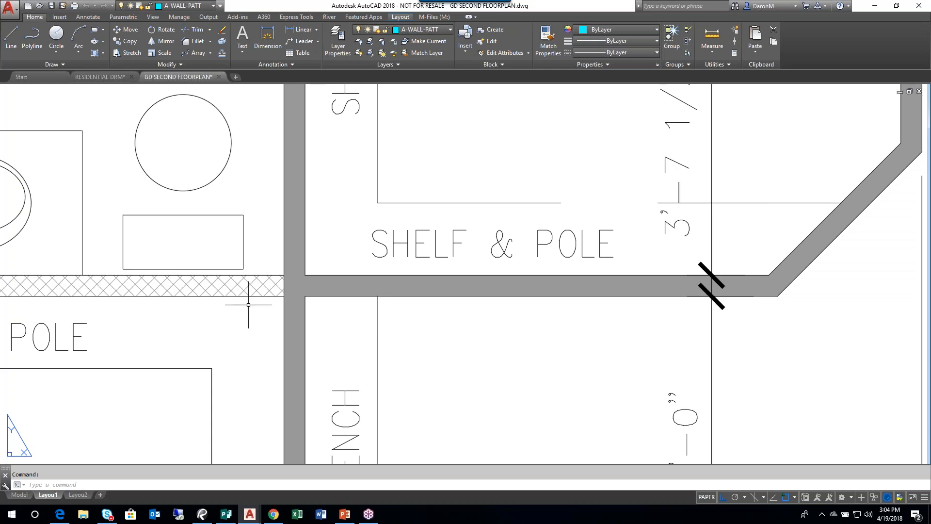
scroll(397, 298, down, 6)
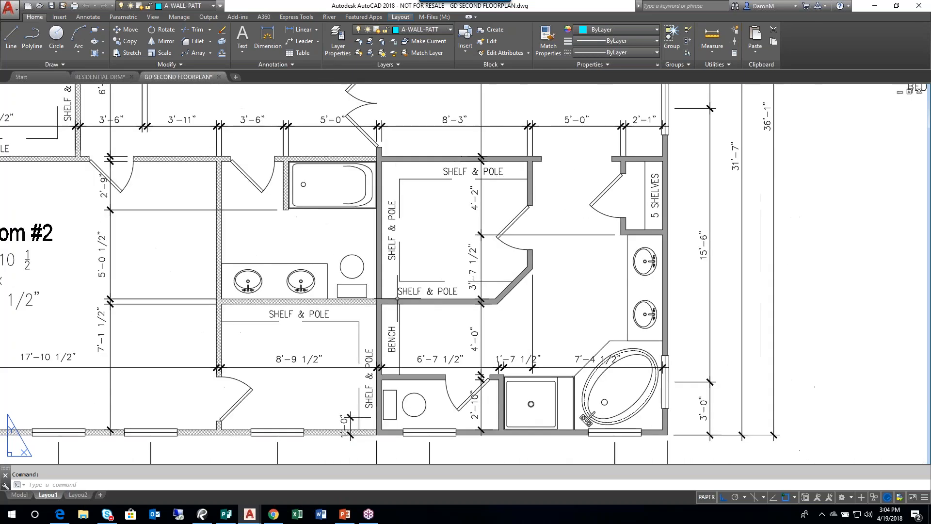
middle_drag(355, 210, 350, 291)
middle_drag(293, 155, 301, 251)
scroll(301, 250, up, 5)
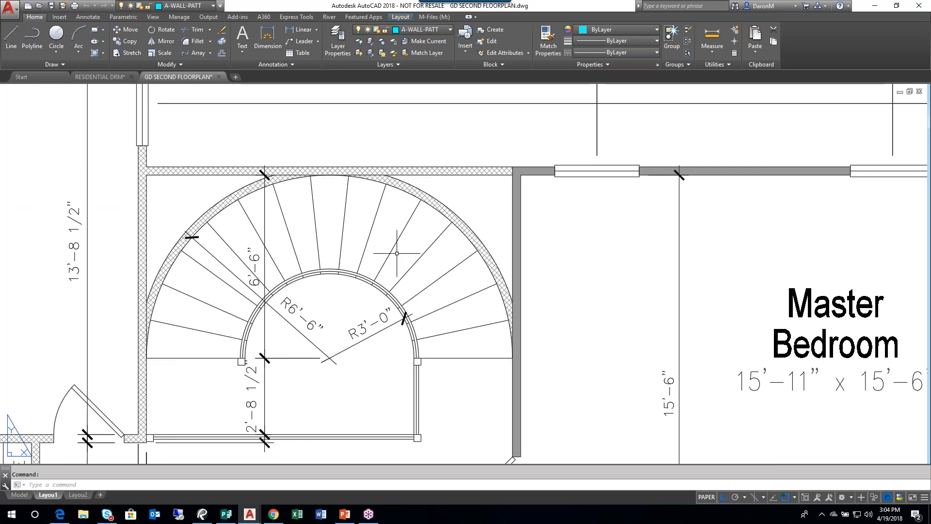
click(104, 78)
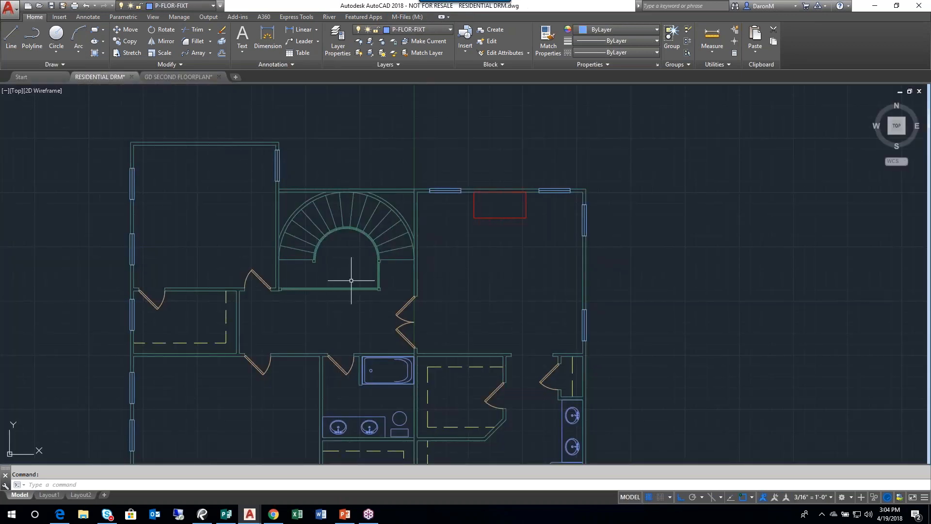
- Explode the curved staircase block into separate objects
middle_drag(358, 284, 369, 280)
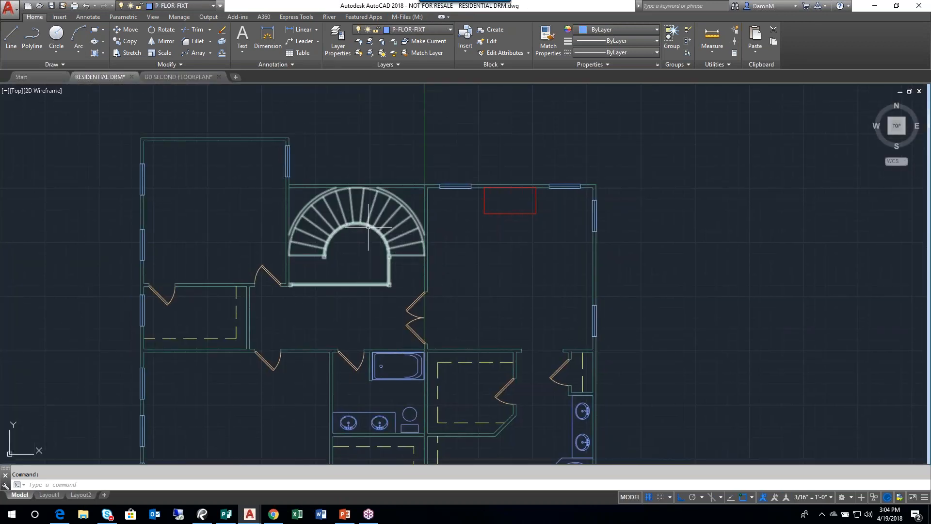
scroll(354, 240, up, 2)
middle_drag(354, 240, 308, 265)
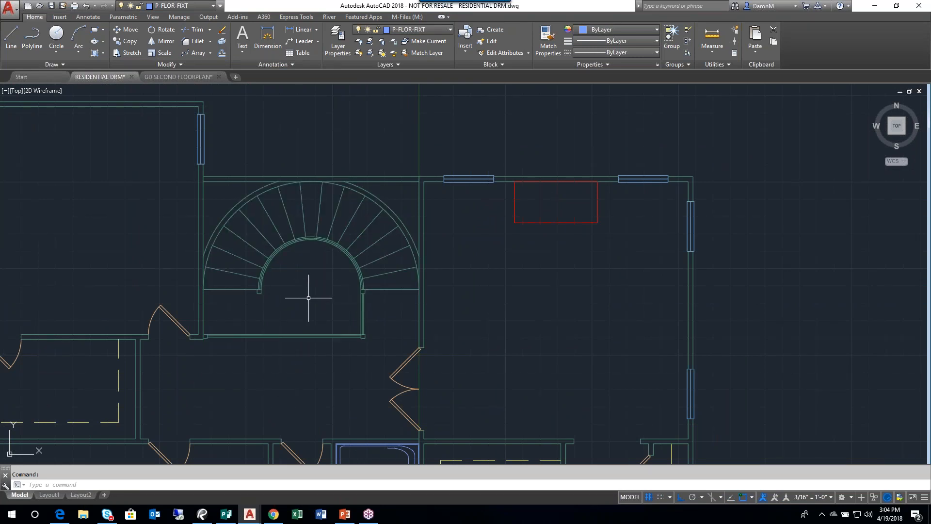
click(311, 239)
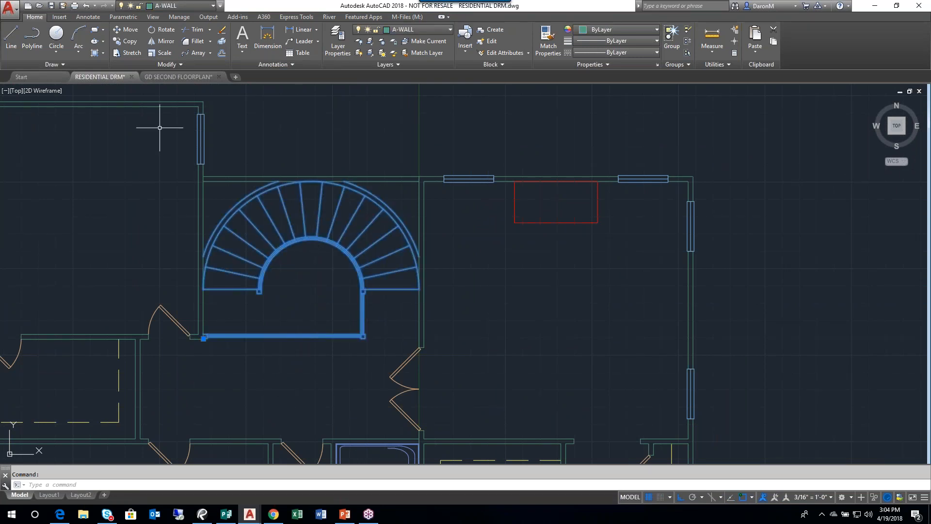
click(222, 41)
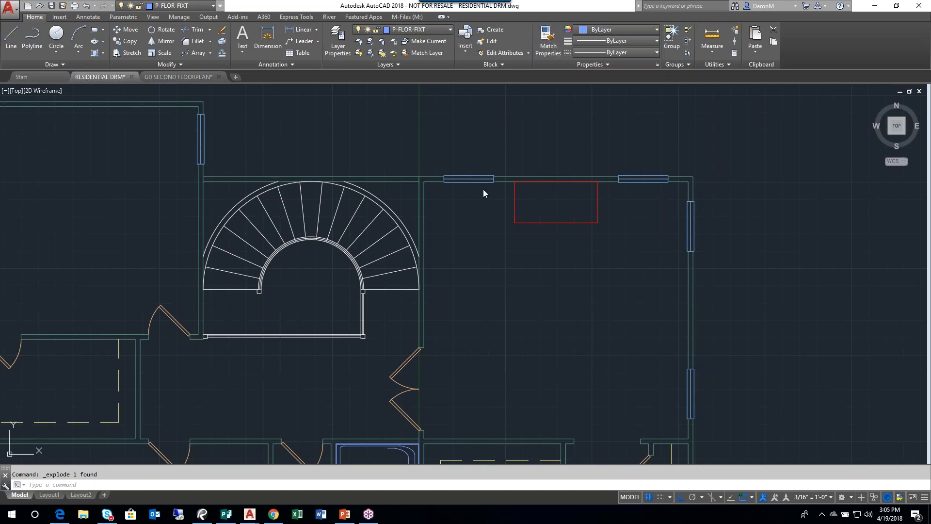
- Match the properties of the wall line above the stairs onto all the exploded curved staircase objects
mouse_move(485, 314)
middle_down()
mouse_move(613, 307)
mouse_move(693, 268)
middle_up()
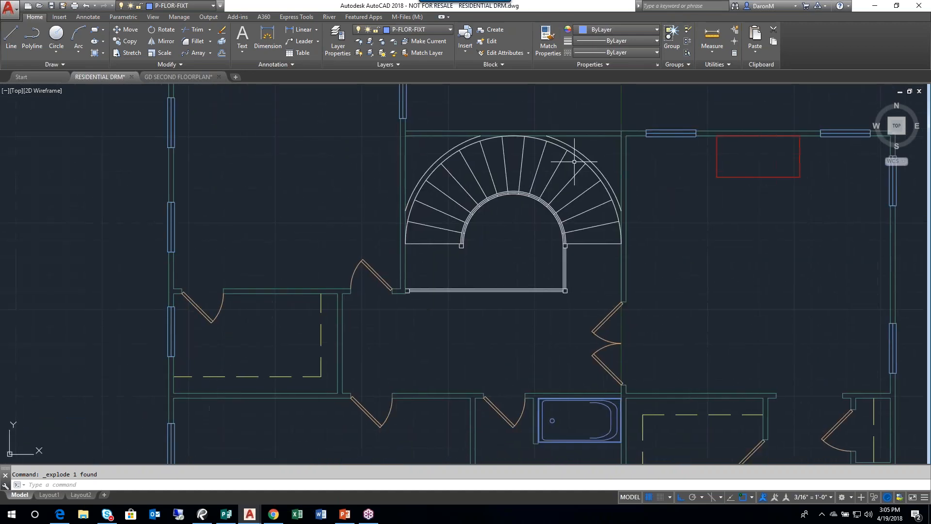
click(549, 42)
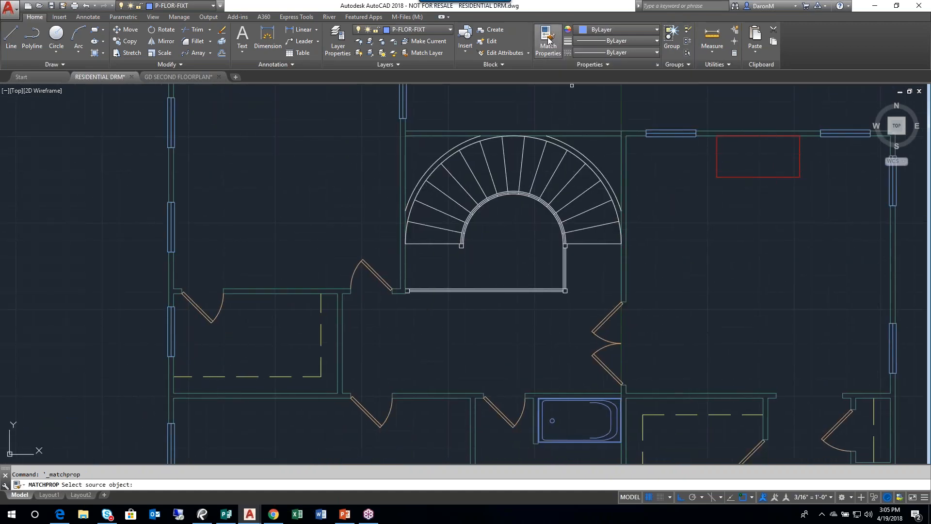
click(587, 136)
scroll(581, 145, up, 2)
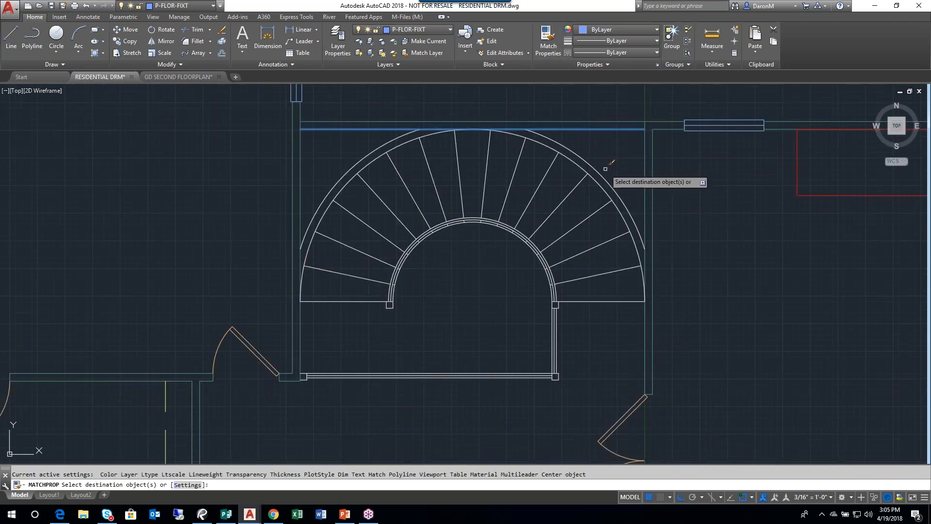
scroll(605, 167, down, 2)
click(616, 163)
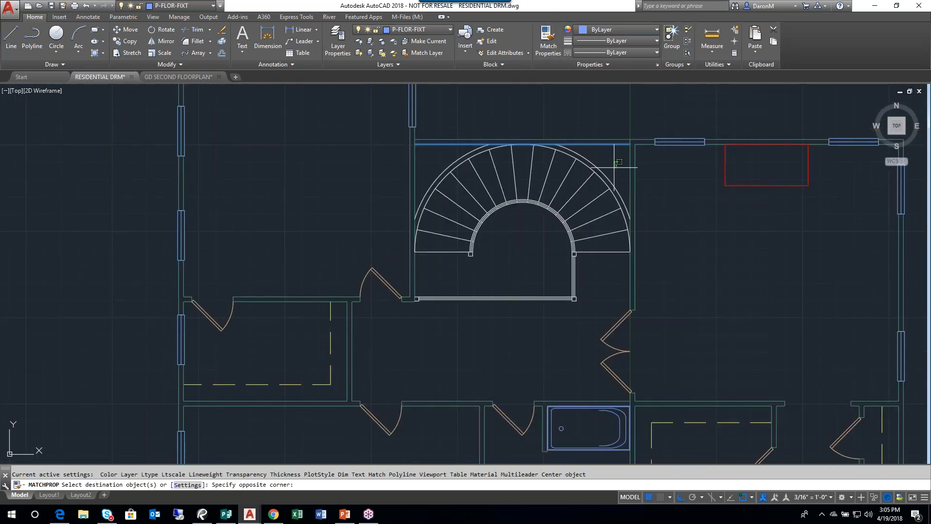
click(423, 314)
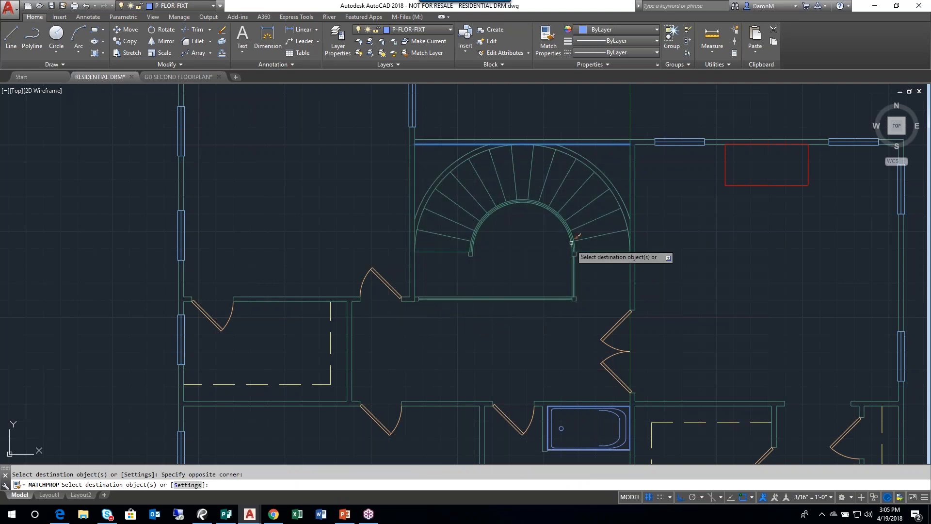
key(Escape)
key(Escape)
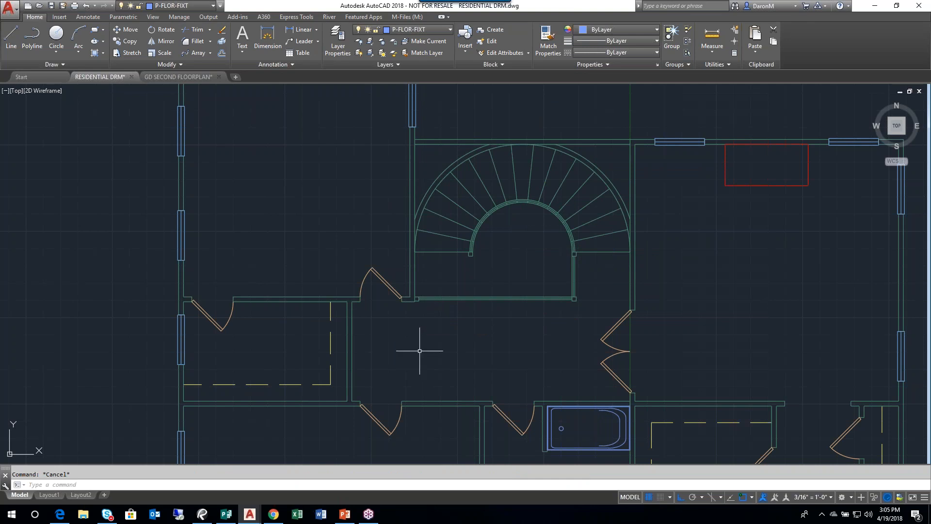
- List the object data of the Tub block in the hall bathroom, highlight its rotation angle line and close the listing
scroll(454, 289, down, 4)
middle_click(547, 336)
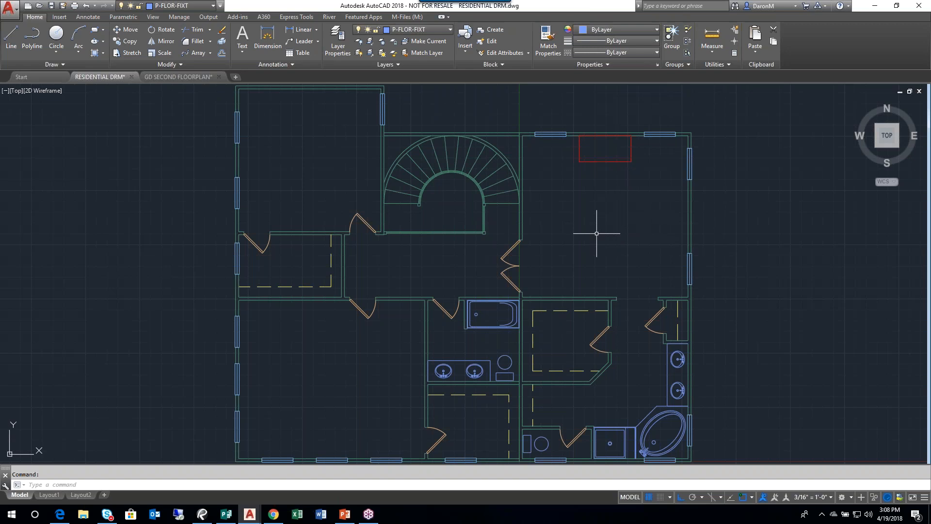
scroll(494, 333, up, 2)
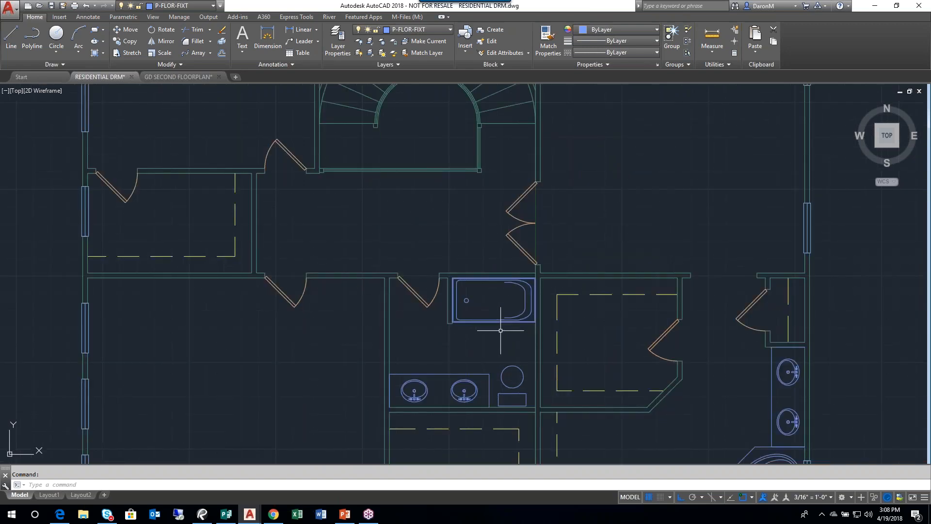
click(509, 303)
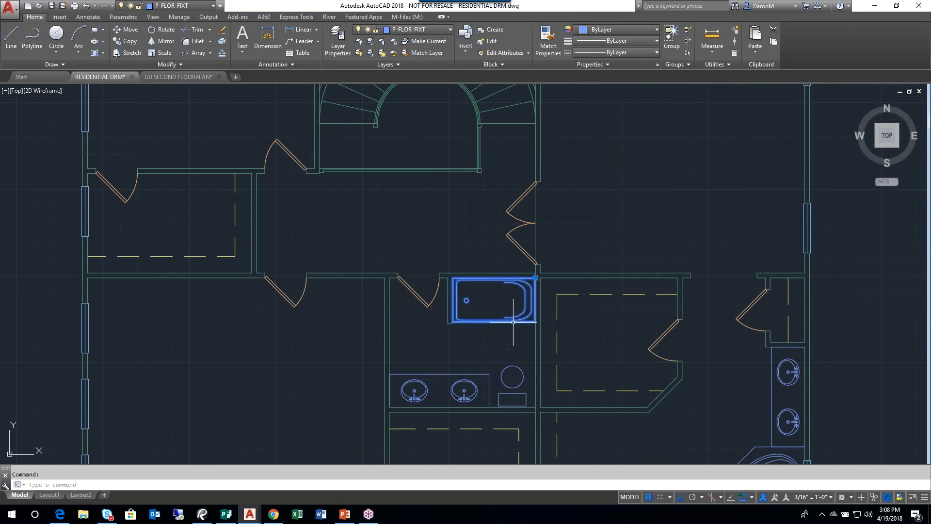
click(606, 65)
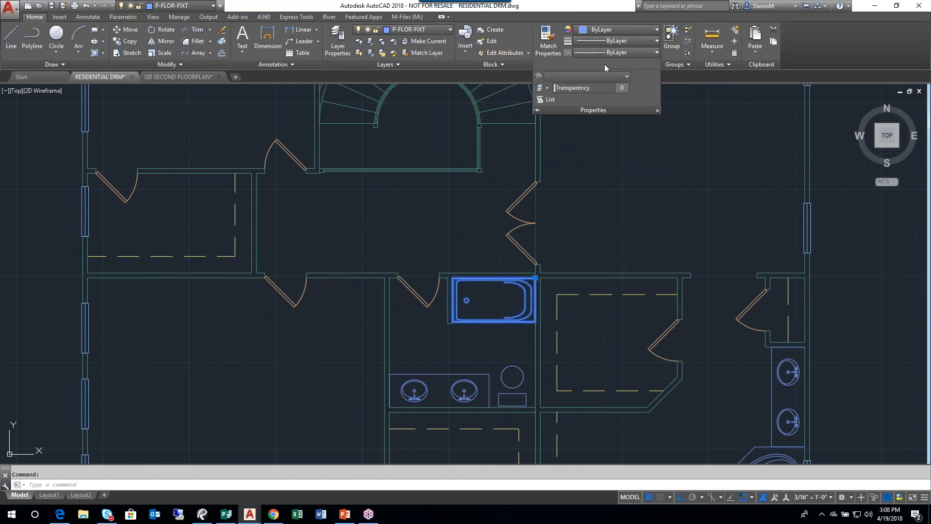
click(555, 100)
drag(534, 227, 672, 140)
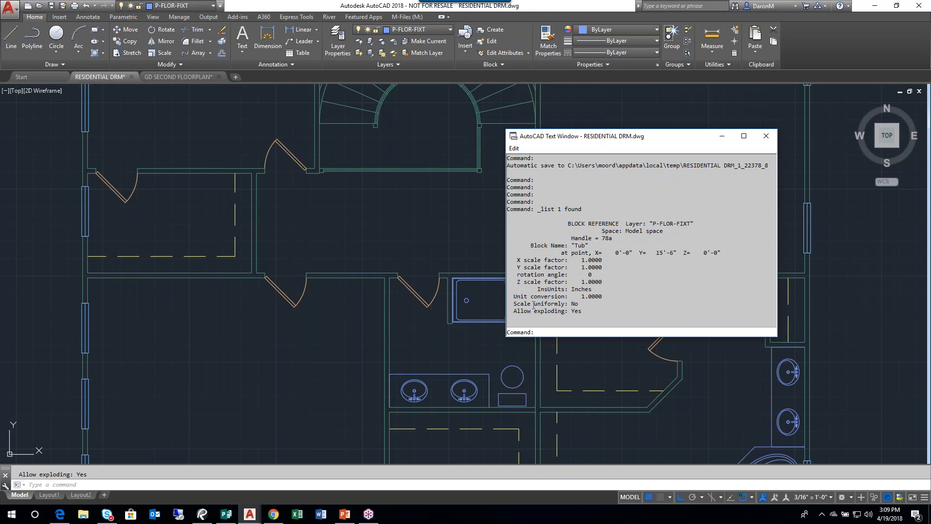
drag(600, 277, 513, 273)
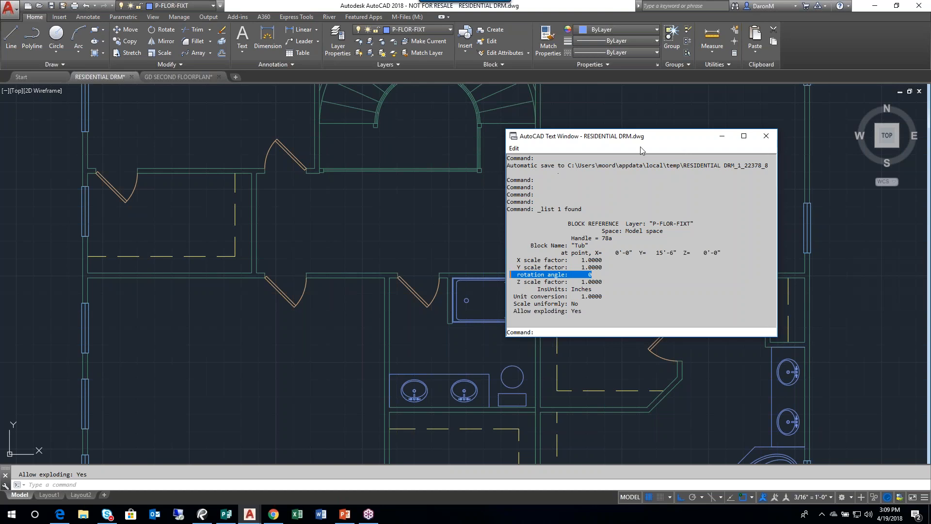
key(Escape)
click(766, 136)
- Erase the double sink block between the corner closet and the soaking tub in the master bathroom
middle_drag(750, 169, 525, 151)
click(572, 359)
key(Delete)
- Insert the Sink block at the soaking tub enclosure's upper corner on the exterior wall, with a rotation angle of 0
middle_drag(512, 352, 556, 212)
scroll(586, 255, up, 2)
middle_drag(587, 256, 551, 259)
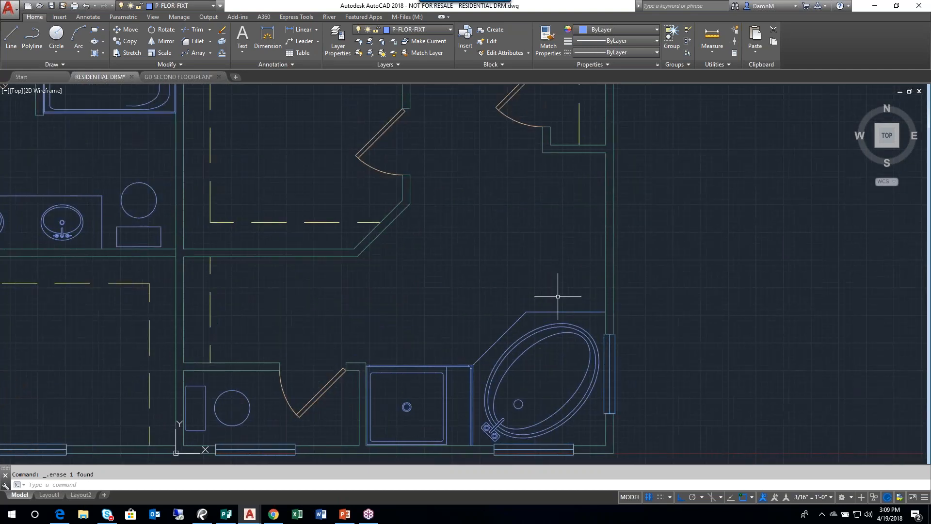
click(467, 34)
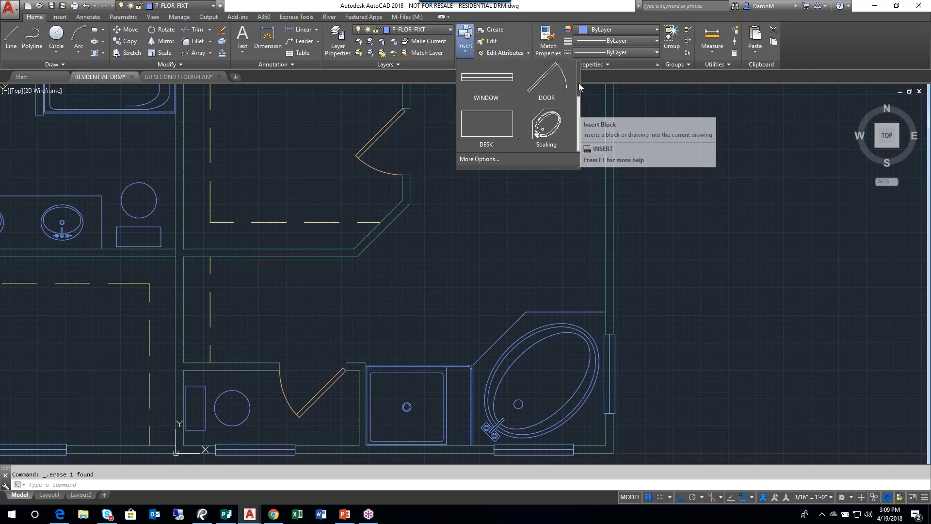
scroll(579, 94, down, 2)
click(552, 102)
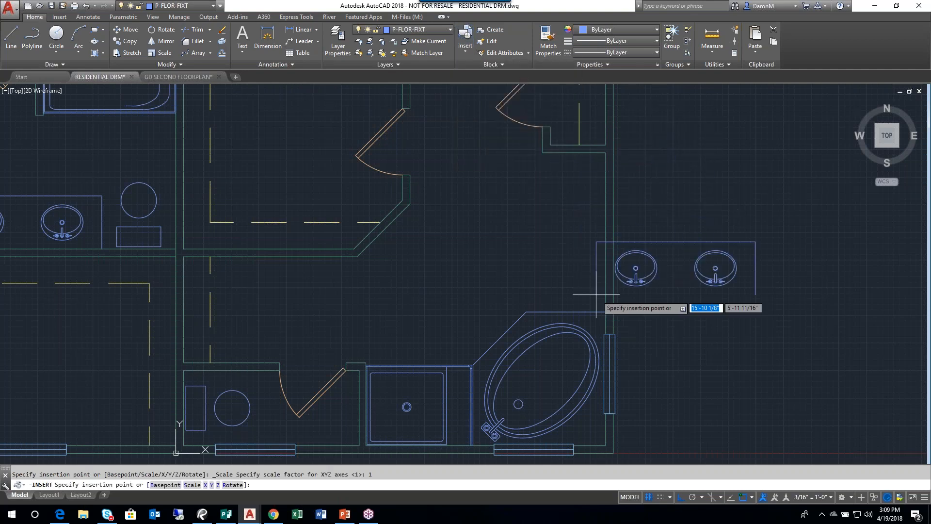
click(605, 311)
click(721, 323)
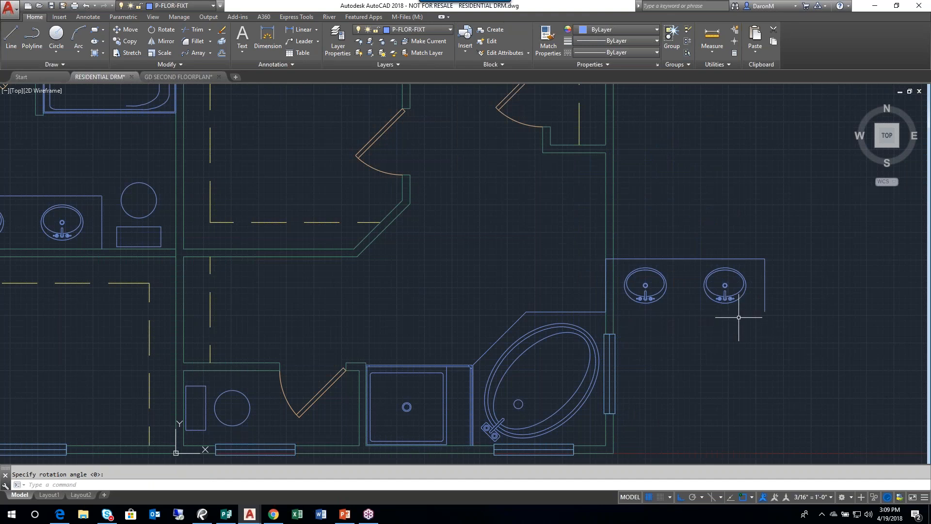
- Set the inserted Sink block's rotation to 90 in its properties
middle_drag(713, 321, 710, 302)
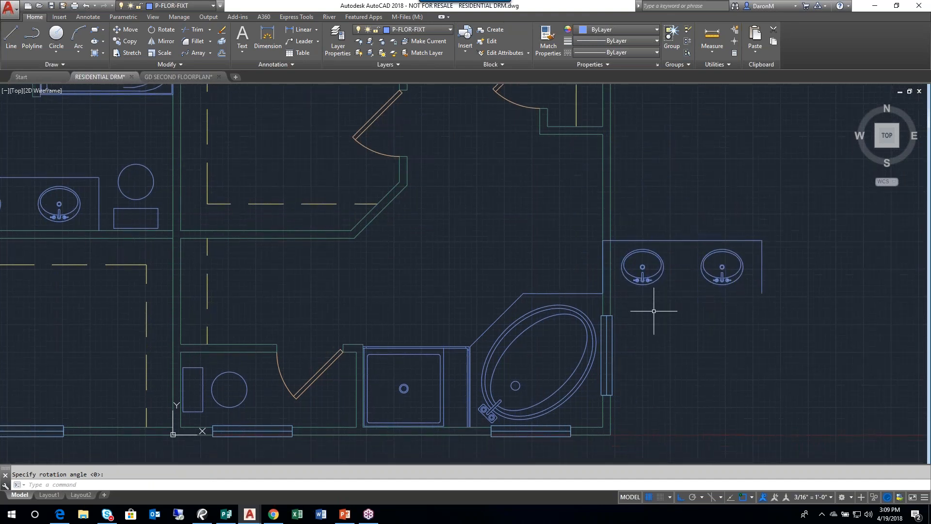
middle_drag(656, 311, 537, 312)
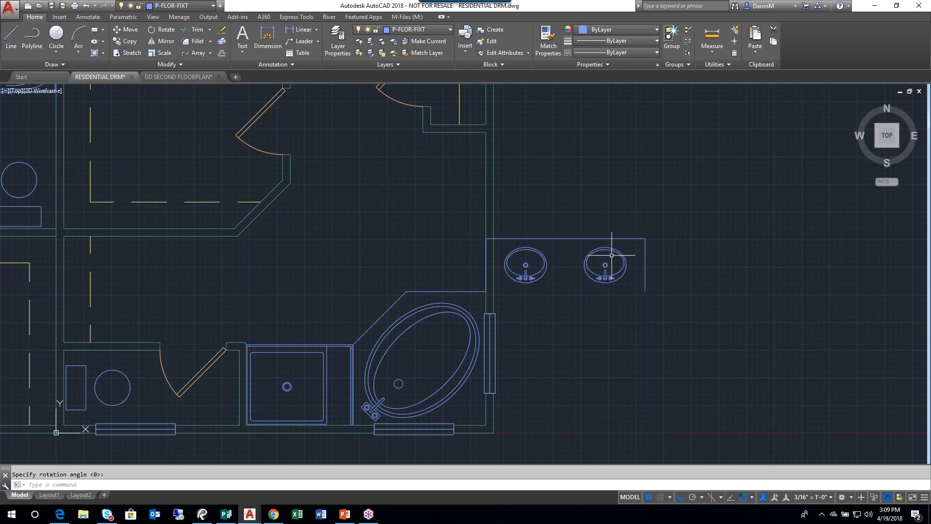
middle_drag(612, 291, 596, 302)
mouse_move(569, 273)
middle_down()
mouse_move(580, 241)
mouse_move(538, 219)
middle_up()
click(542, 216)
right_click(638, 183)
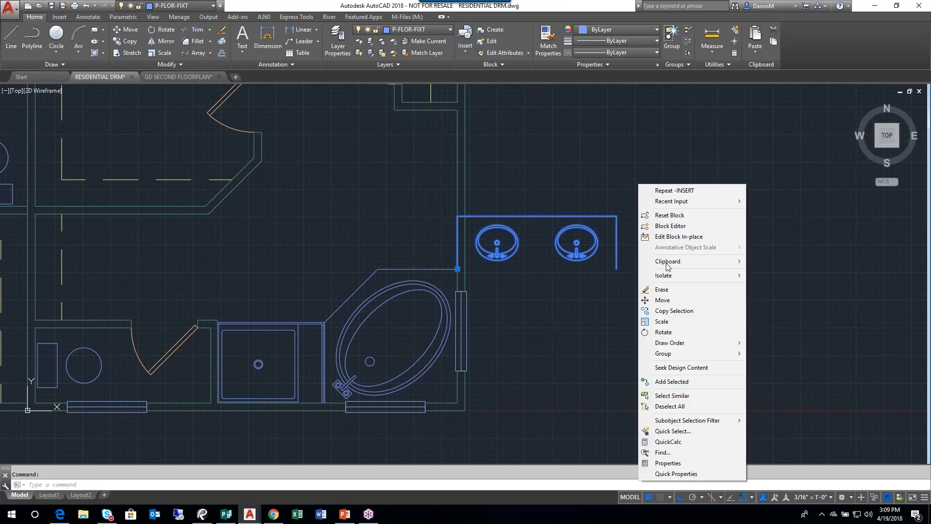
click(671, 463)
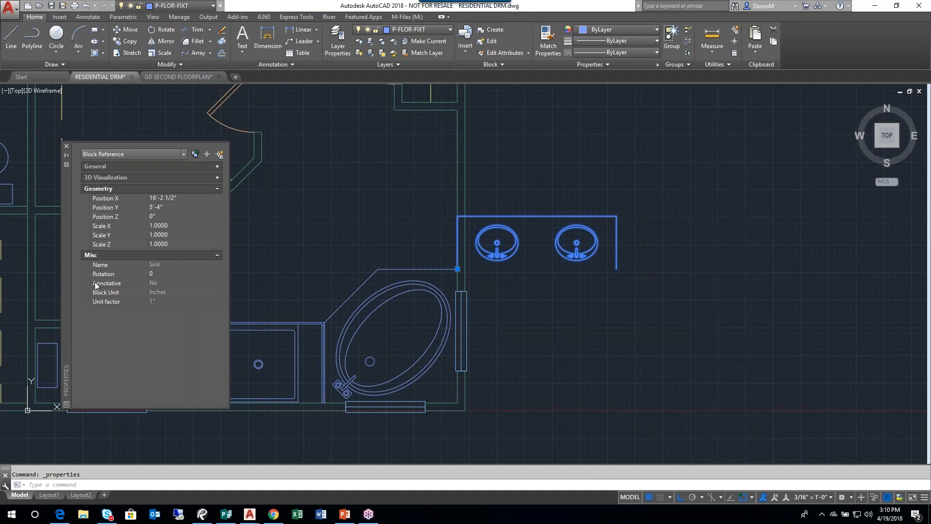
click(216, 188)
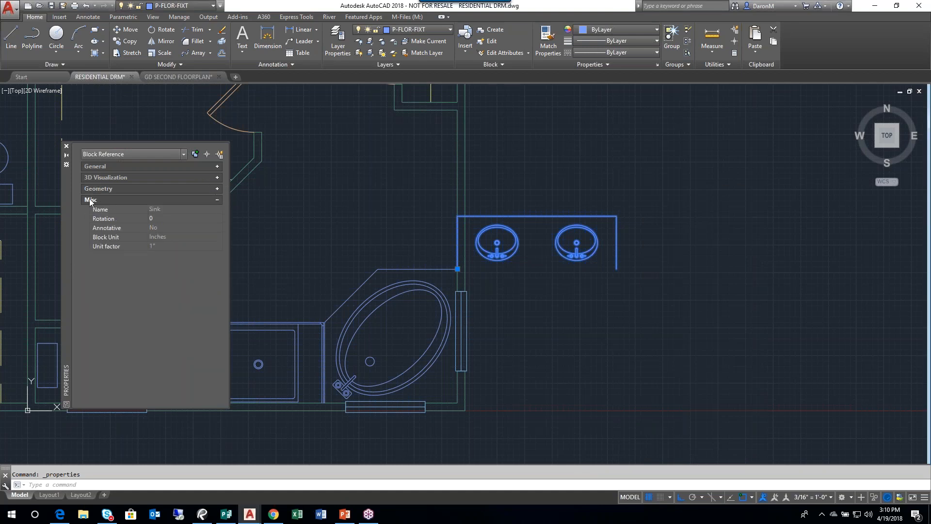
click(155, 219)
click(156, 219)
click(155, 220)
click(160, 218)
text(90)
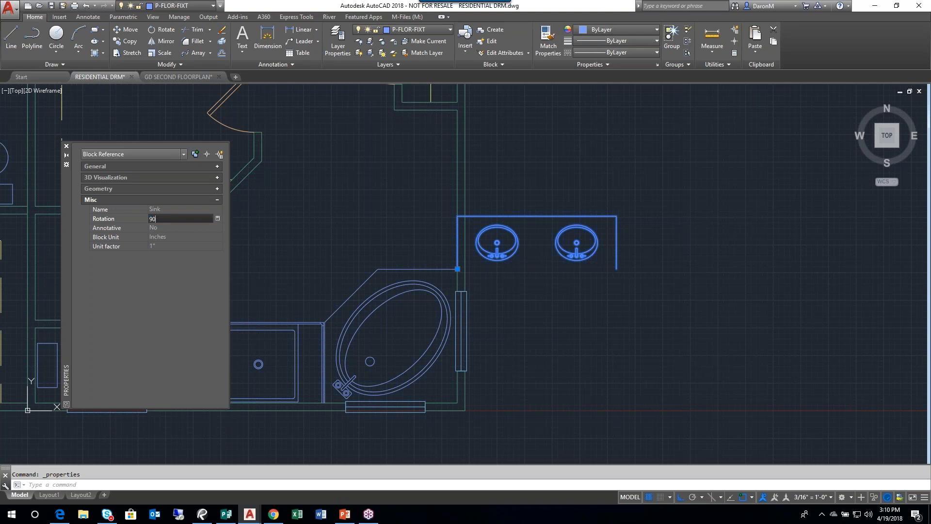
key(Return)
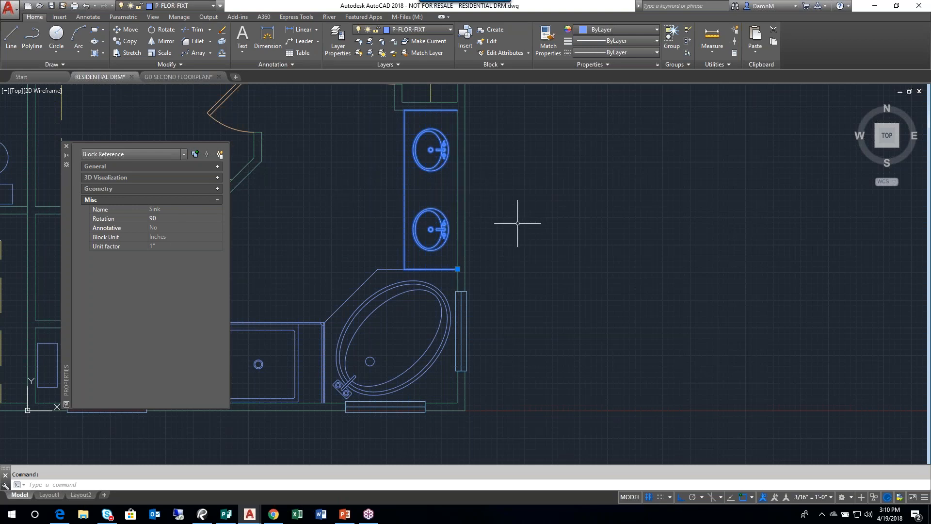
- Add the exterior wall window beside the soaking tub to the sink selection and erase both blocks
middle_drag(448, 216, 517, 228)
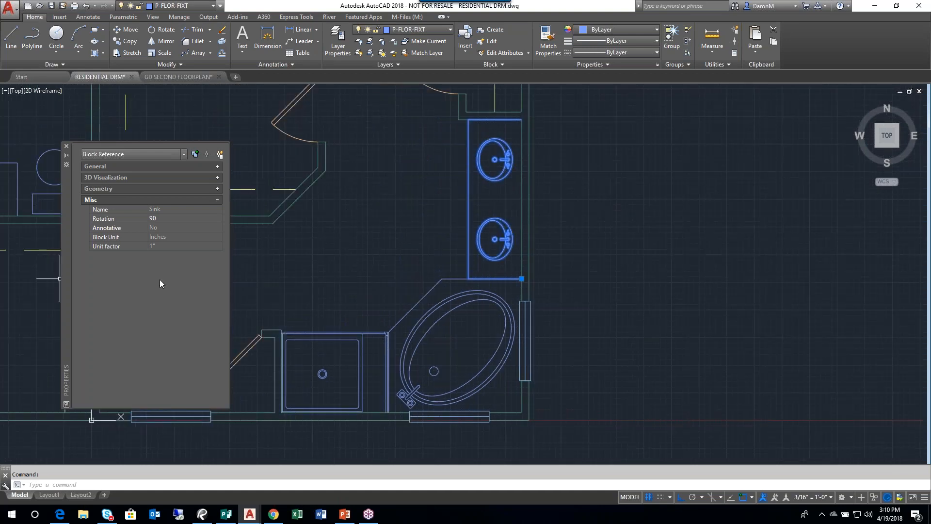
scroll(533, 347, up, 2)
scroll(536, 339, down, 4)
scroll(532, 340, up, 3)
scroll(531, 340, up, 3)
click(482, 321)
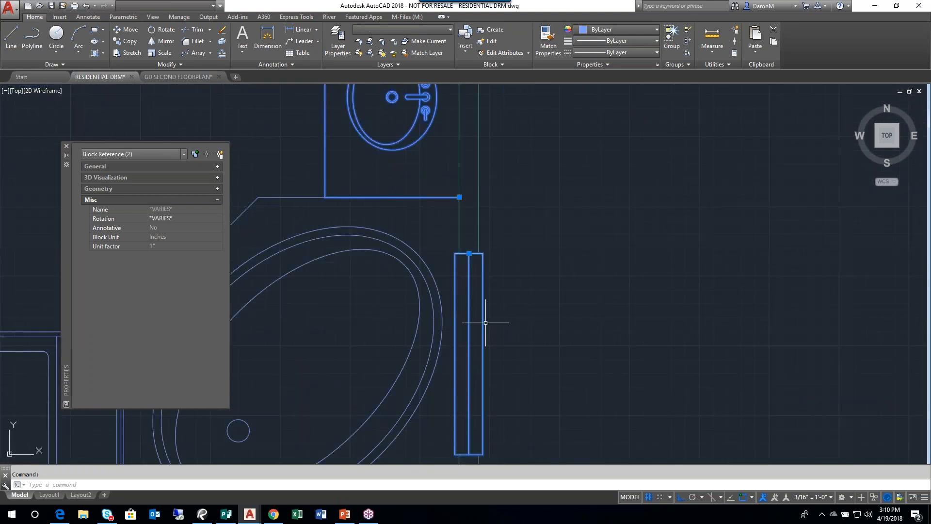
middle_drag(482, 322, 503, 253)
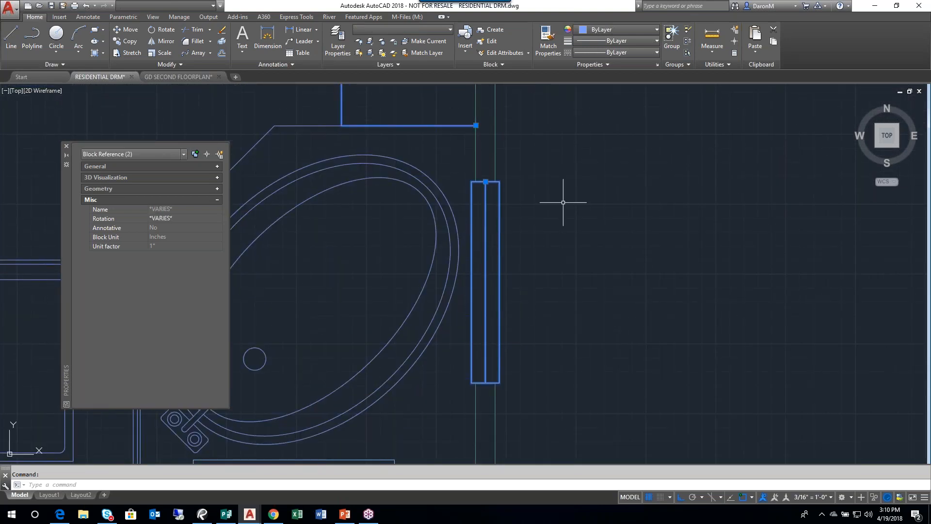
key(Delete)
- Insert the WINDOW block at the upper end of the wall opening beside the soaking tub, rotated freehand down along the opening
scroll(566, 228, down, 2)
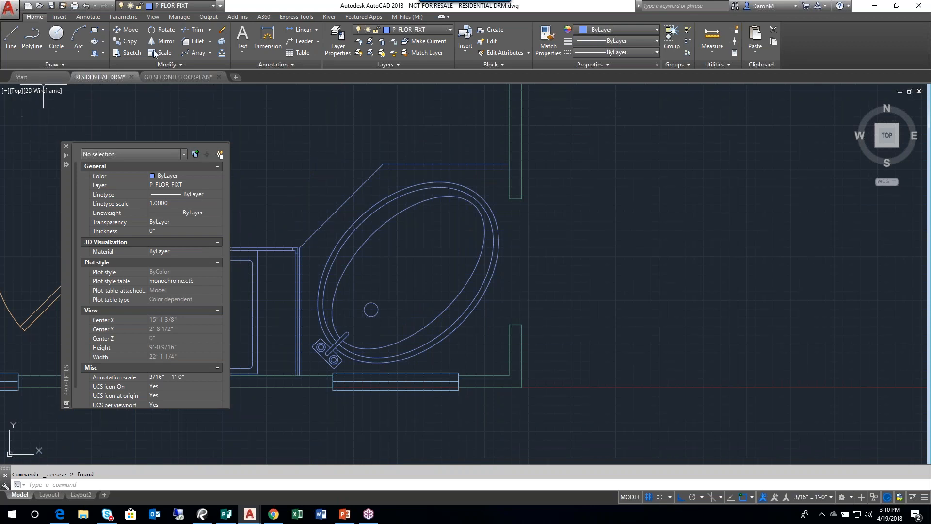
click(465, 37)
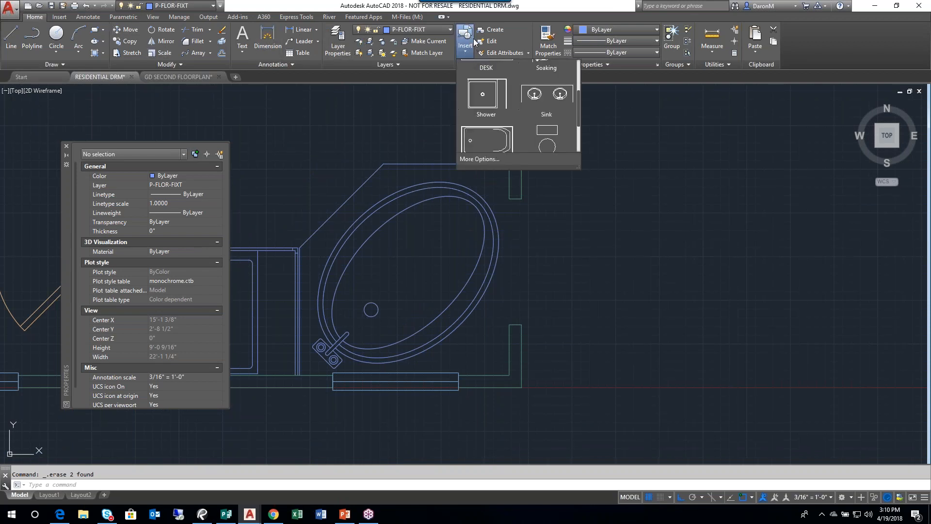
drag(579, 89, 574, 48)
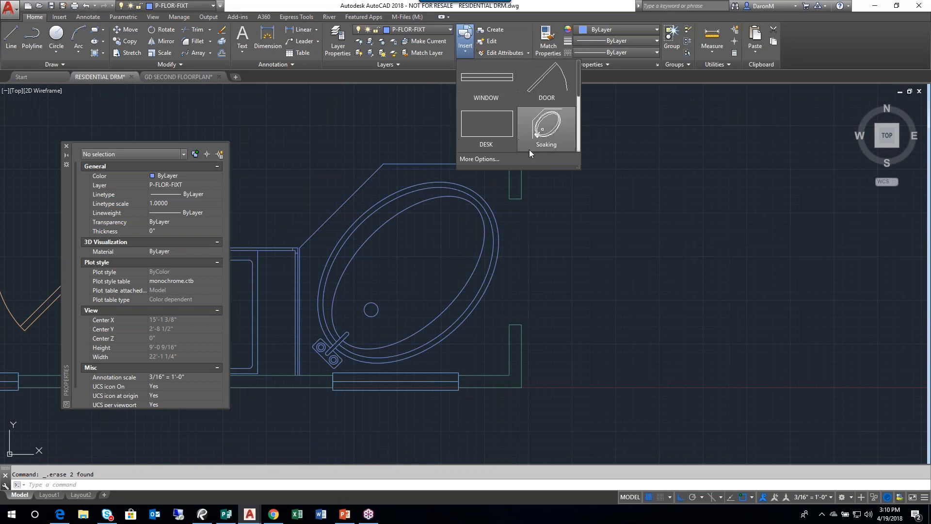
click(488, 87)
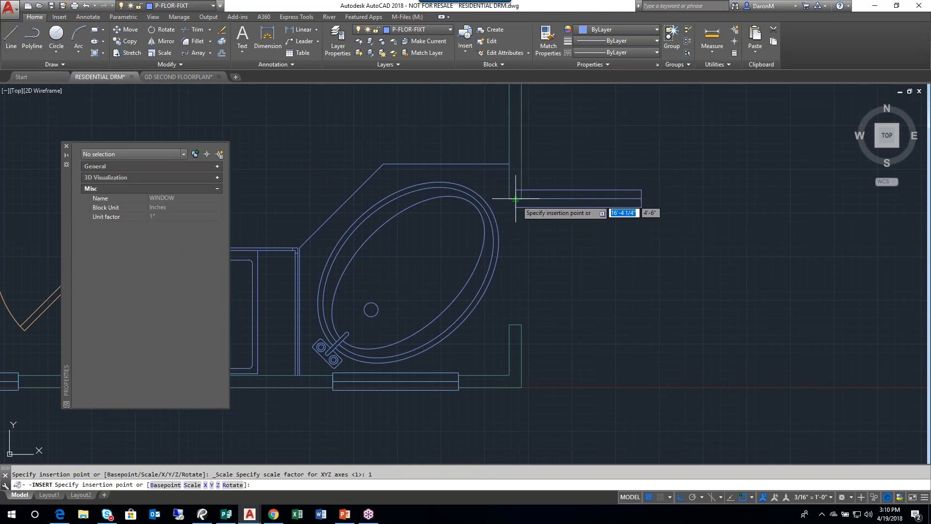
click(515, 199)
click(525, 327)
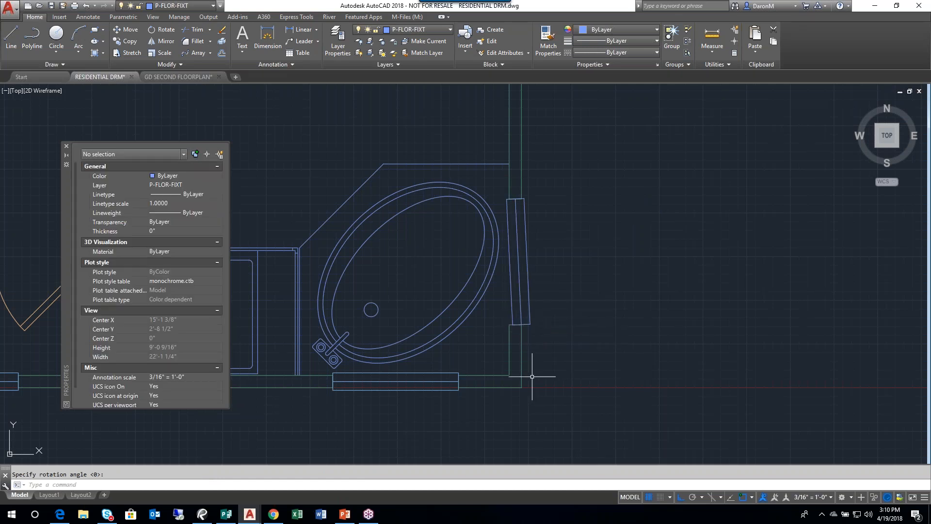
- Set the rotation of the WINDOW block beside the soaking tub to 270, close its properties and deselect it
scroll(490, 291, up, 2)
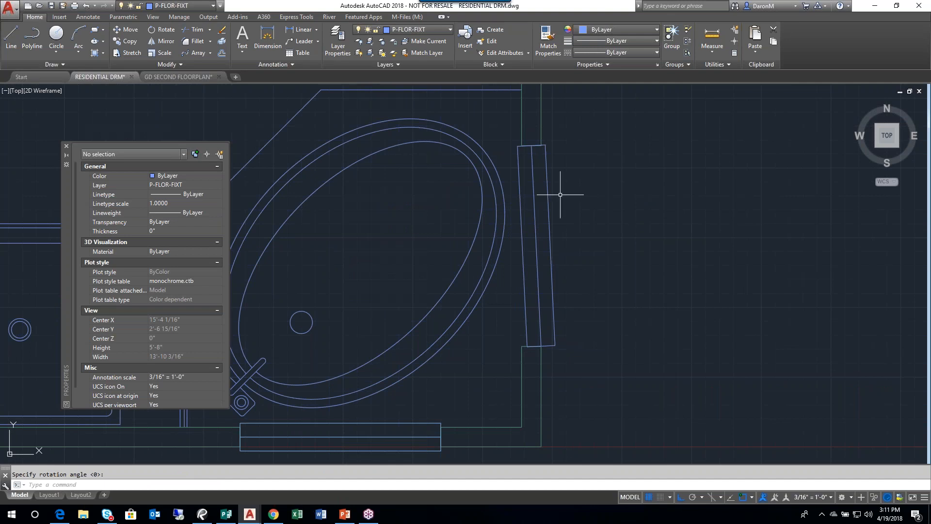
click(533, 167)
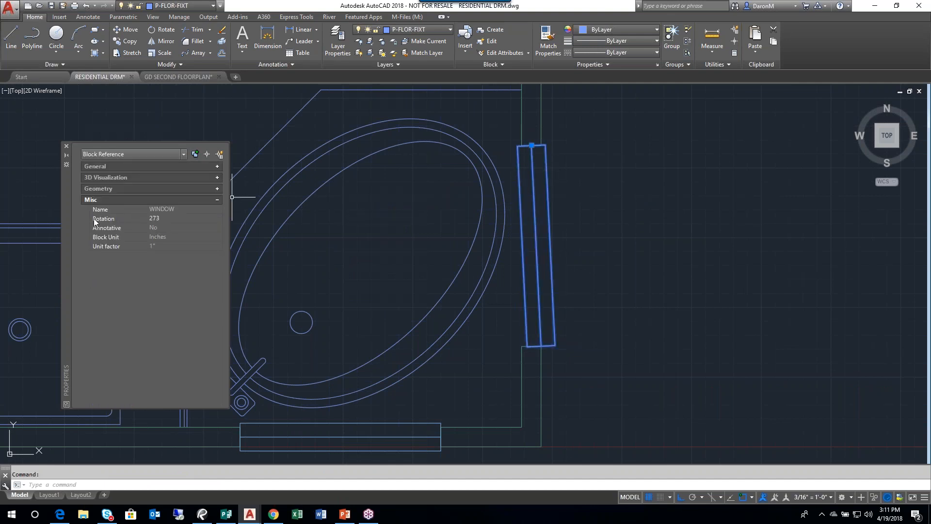
click(170, 219)
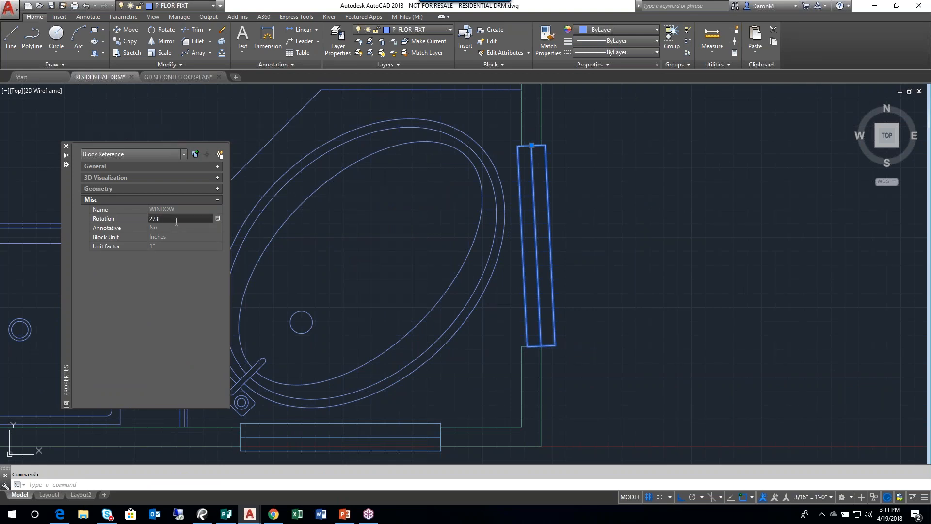
key(BackSpace)
text(0)
key(Return)
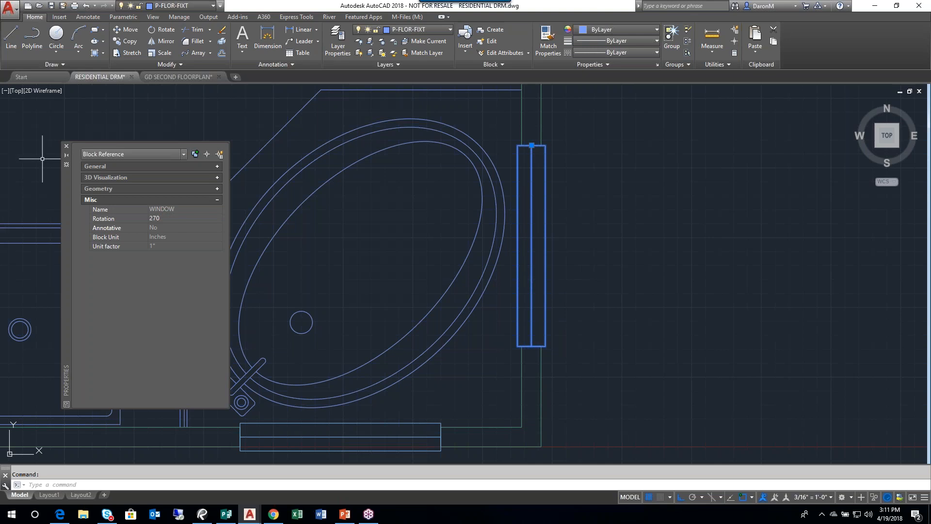
click(66, 148)
key(Escape)
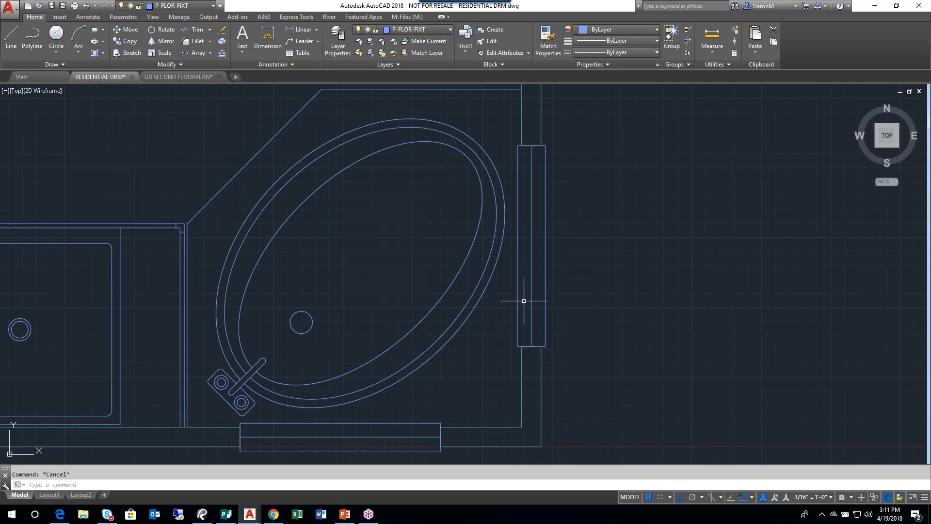
scroll(631, 398, down, 4)
middle_click(546, 338)
middle_click(546, 338)
middle_drag(552, 315, 471, 277)
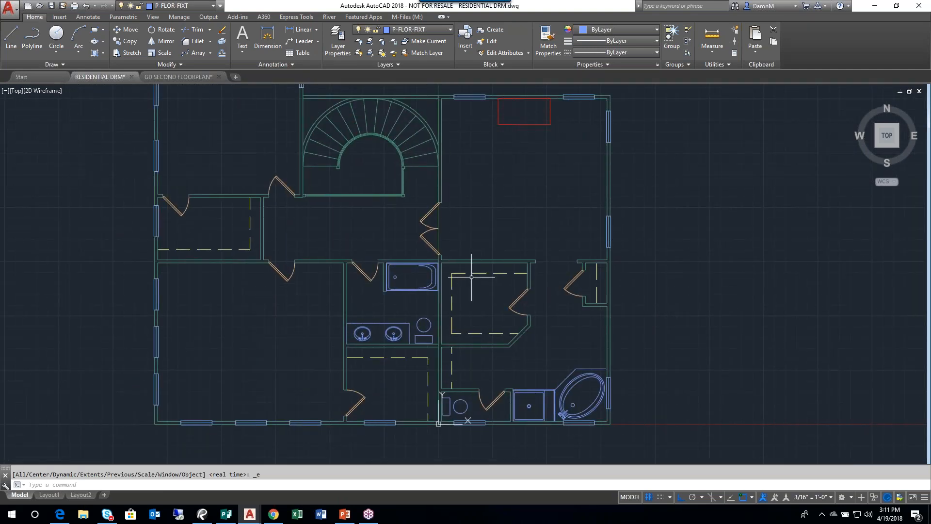
middle_drag(478, 302, 559, 337)
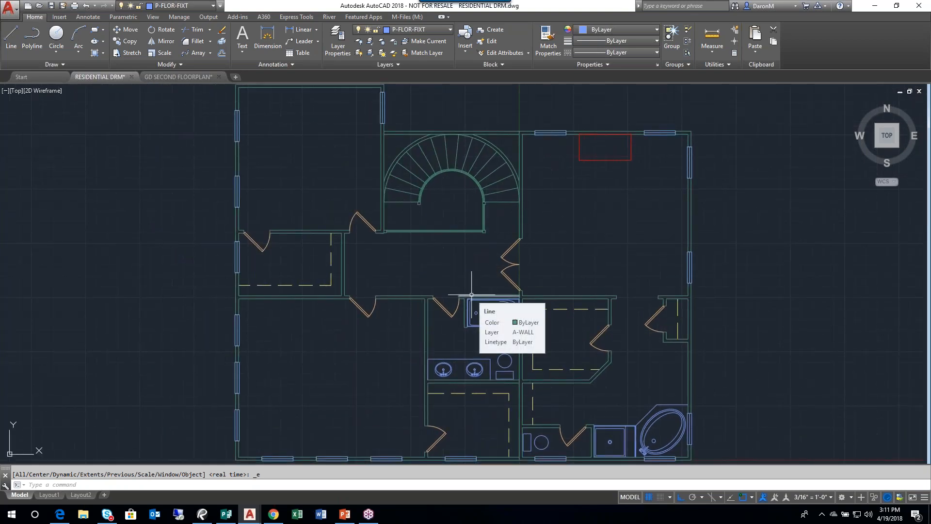
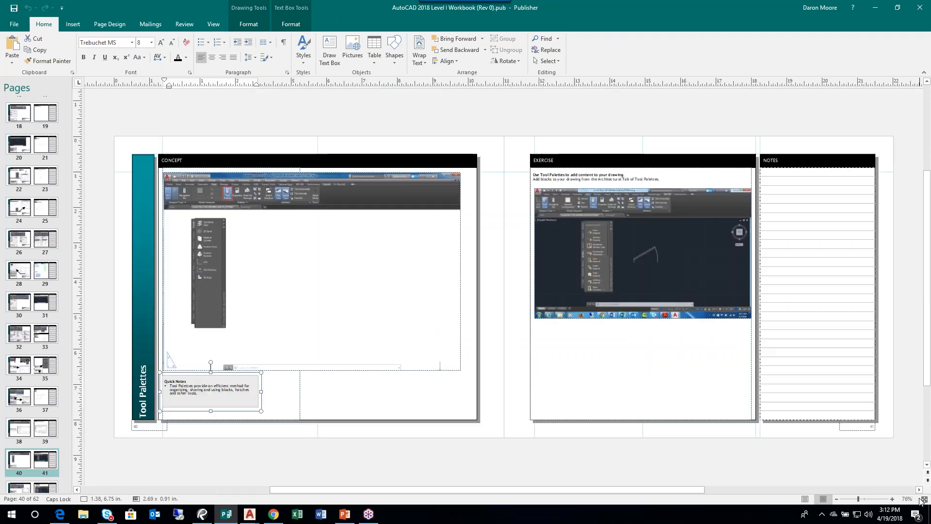
- Examine the Tool Palettes exercise and its screenshot on the workbook's Exercise page
click(924, 499)
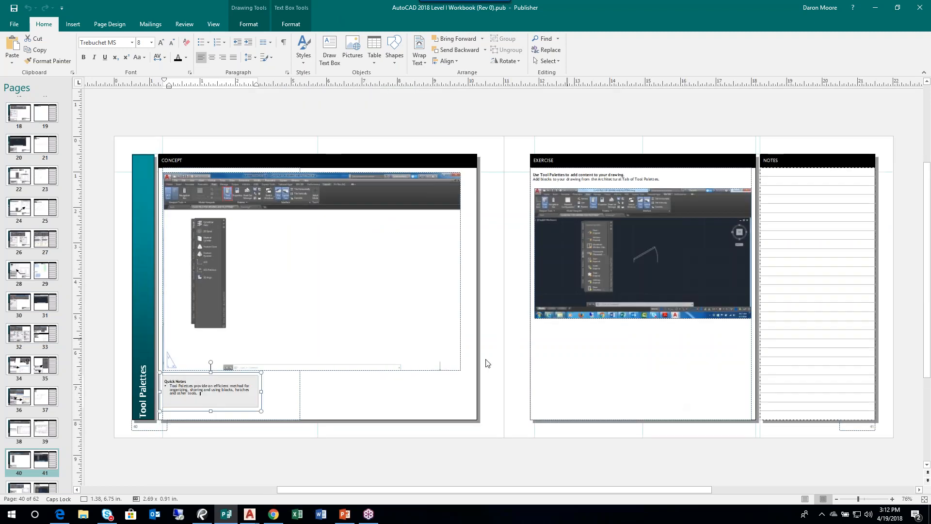
click(662, 229)
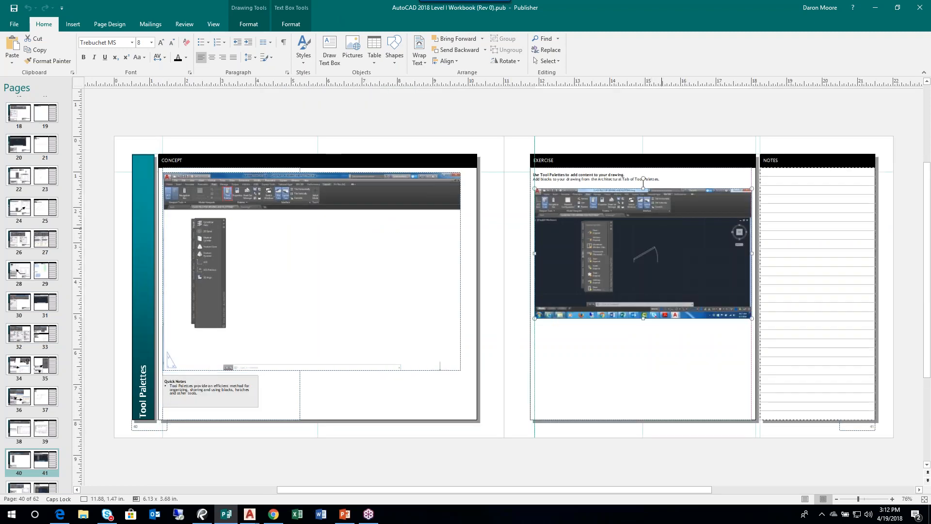
ctrl+scroll(659, 226, up, 2)
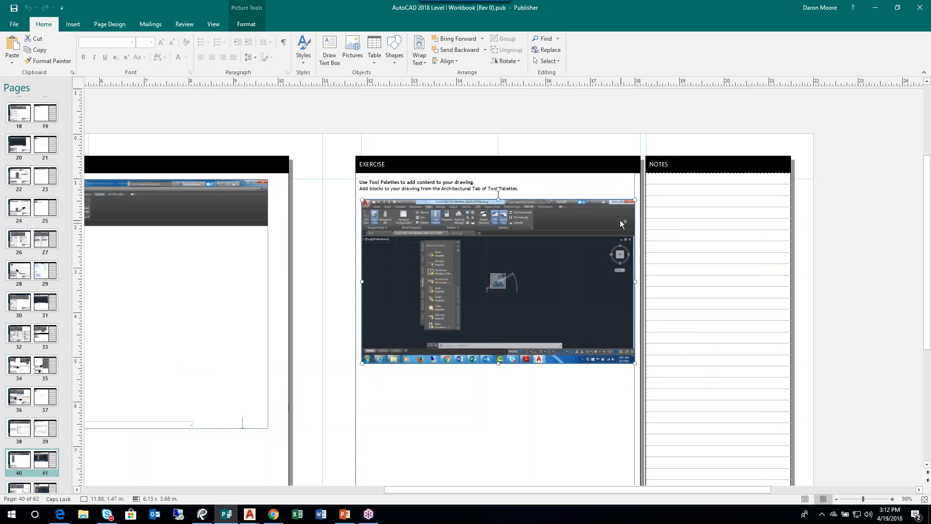
ctrl+scroll(591, 226, up, 5)
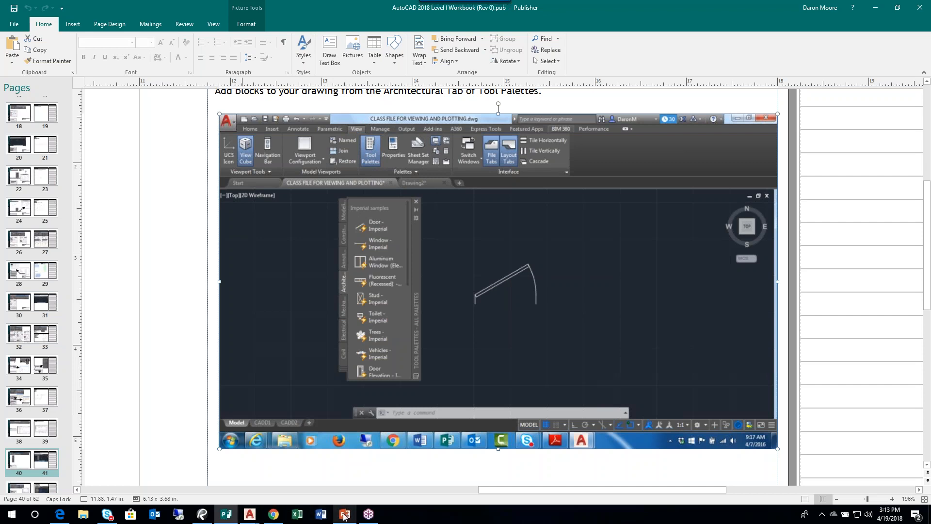
- Switch to AutoCAD's residential drawing and display the Tool Palettes
click(256, 518)
click(183, 486)
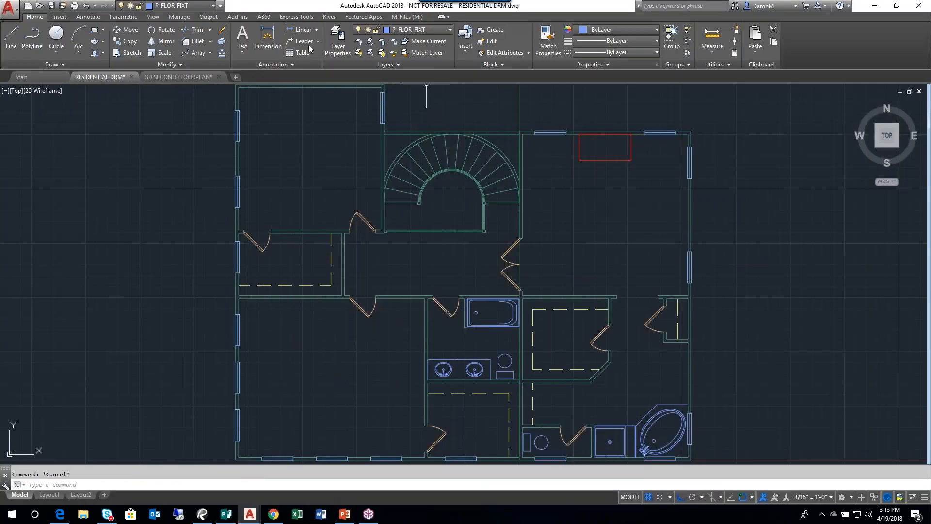
click(153, 18)
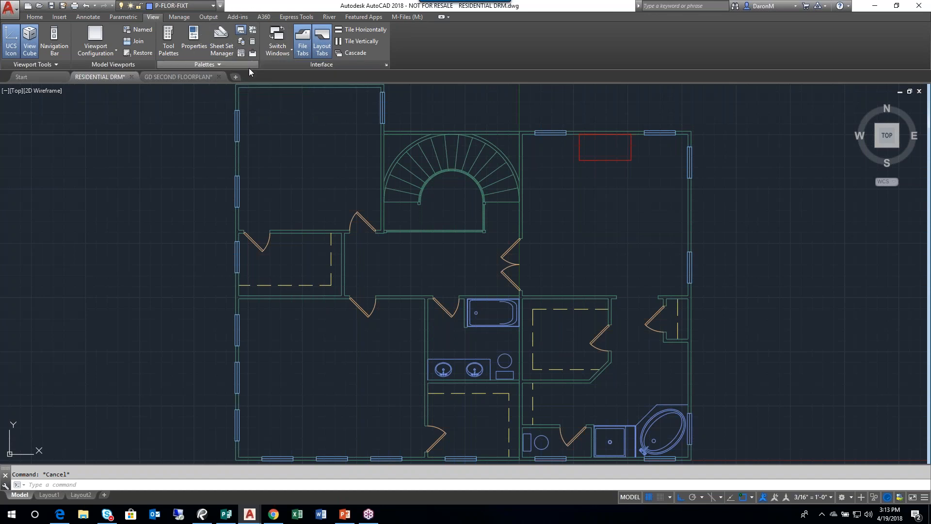
click(169, 45)
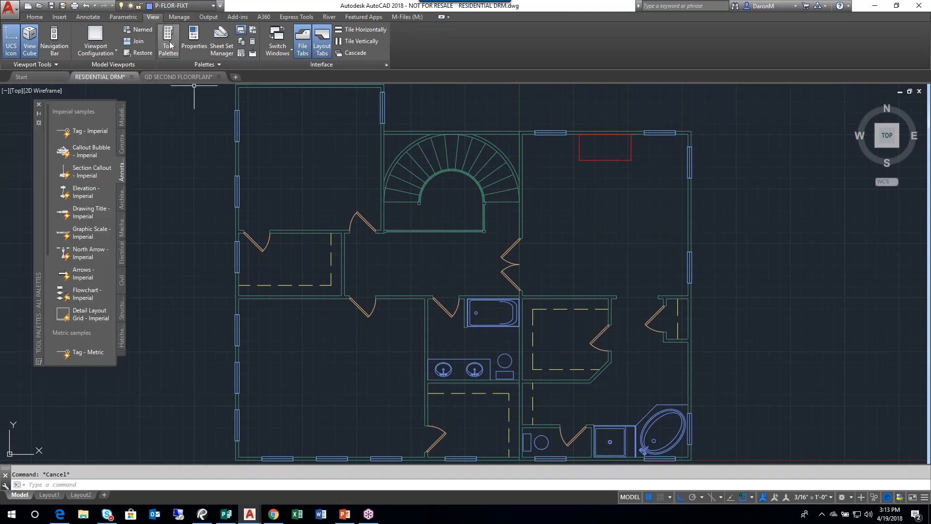
- Review the Modeling, Constraints and Annotation tool palettes and bring up the Architectural palette, closing the Plot dialog without plotting
click(122, 116)
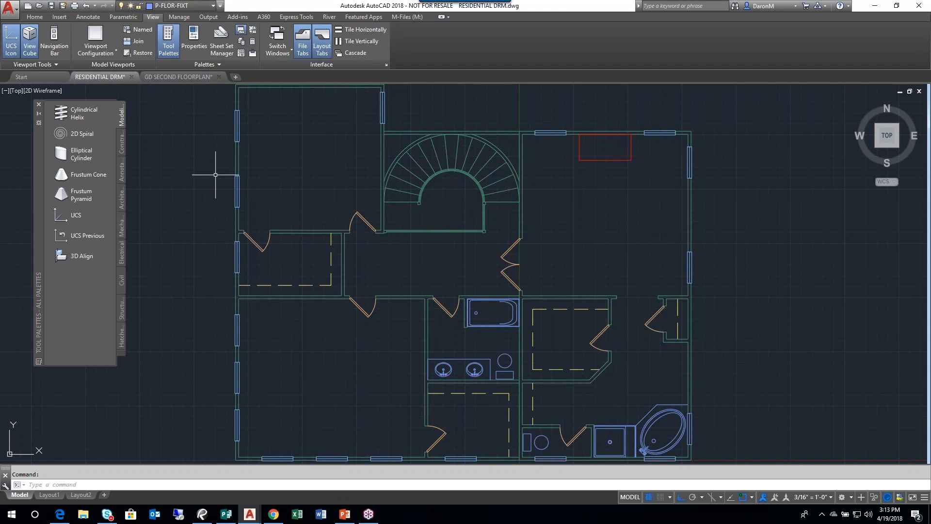
click(74, 5)
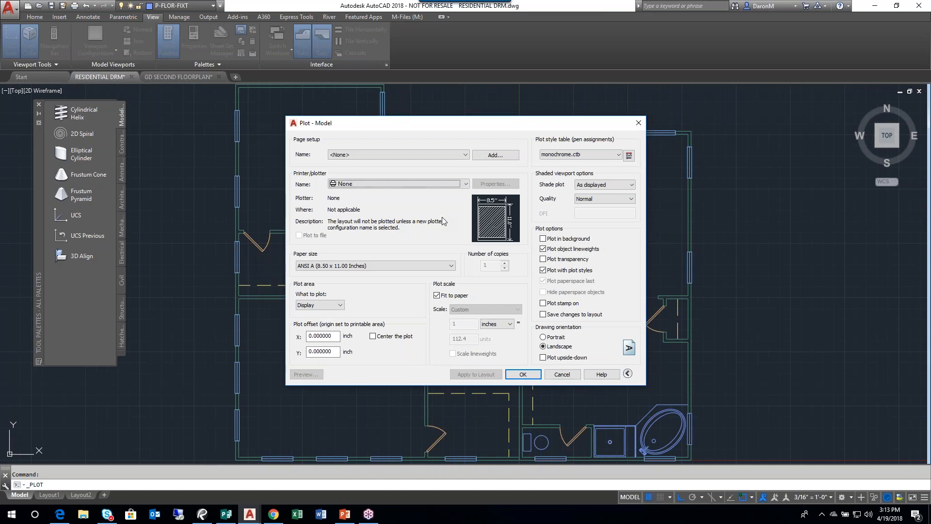
click(562, 374)
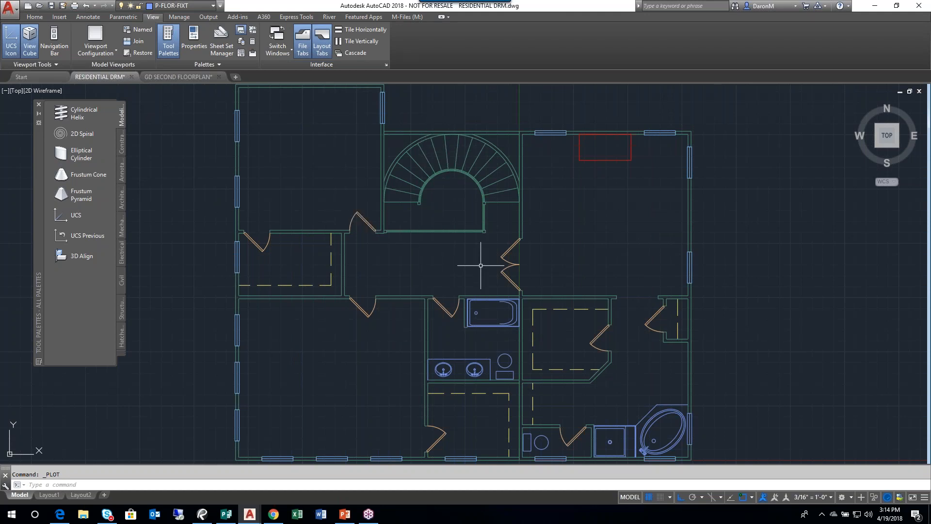
middle_drag(506, 277, 486, 270)
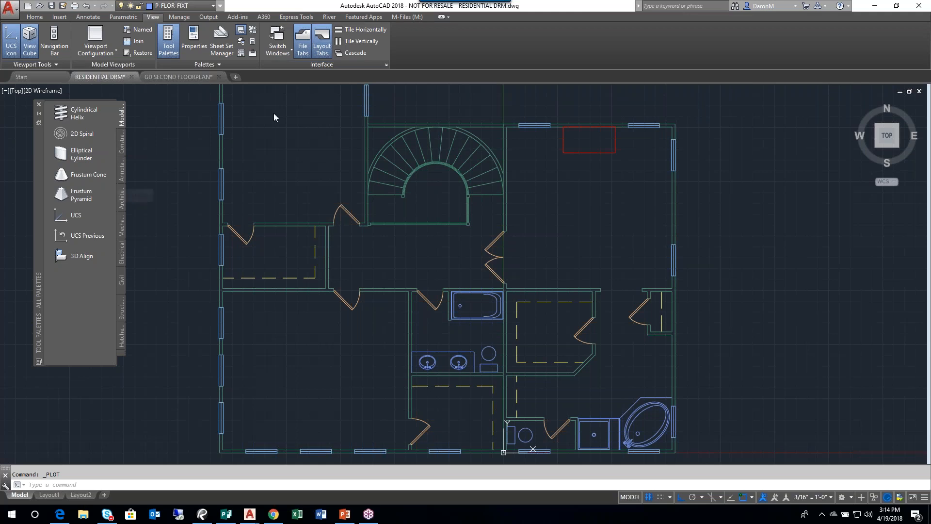
click(122, 147)
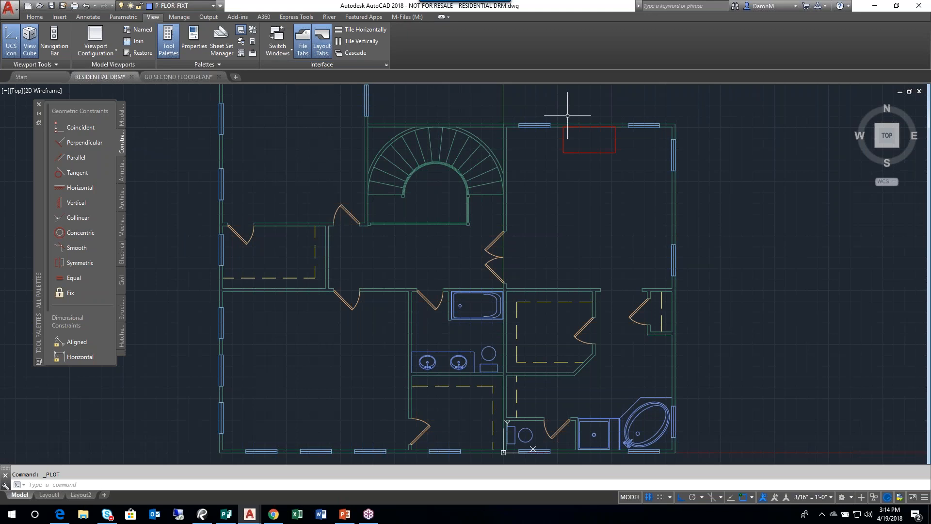
click(124, 175)
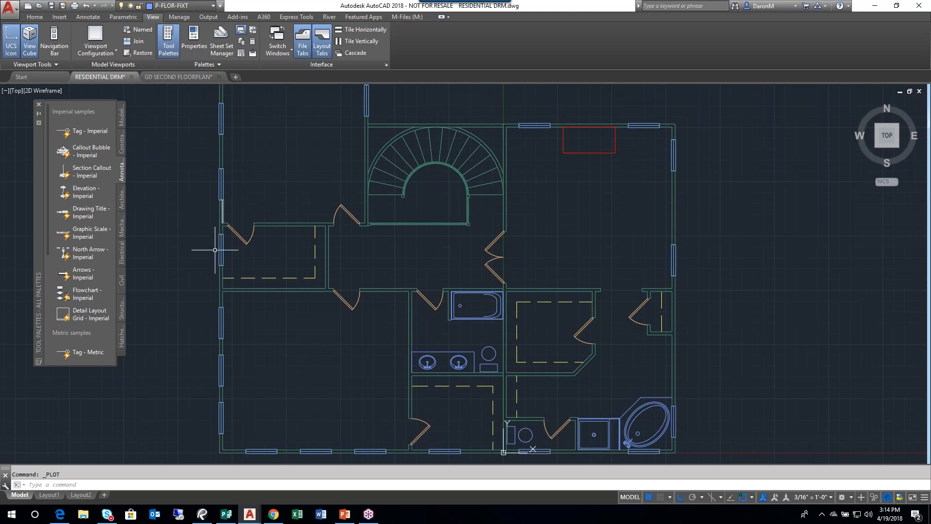
click(122, 202)
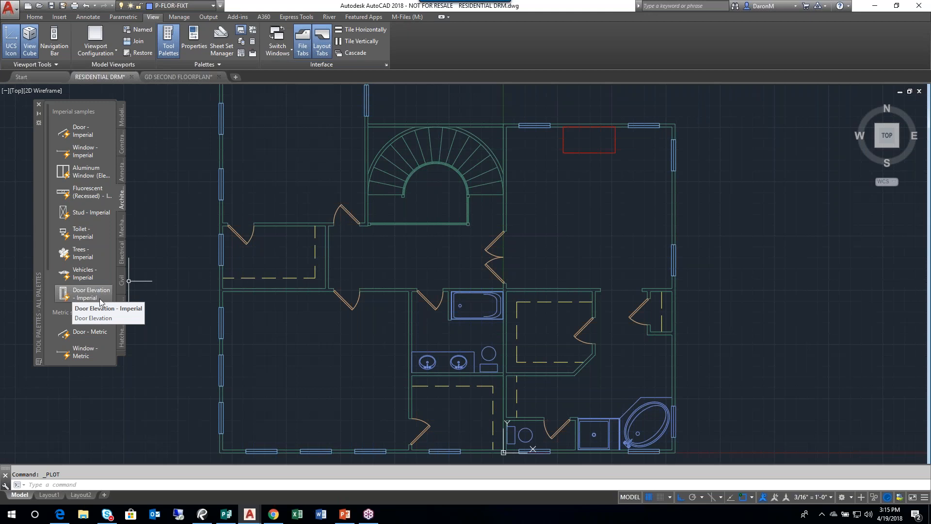
- Examine the double vanity's sink and faucet details and the existing toilet's shape in the hall bathroom
scroll(458, 358, down, 2)
scroll(453, 374, up, 4)
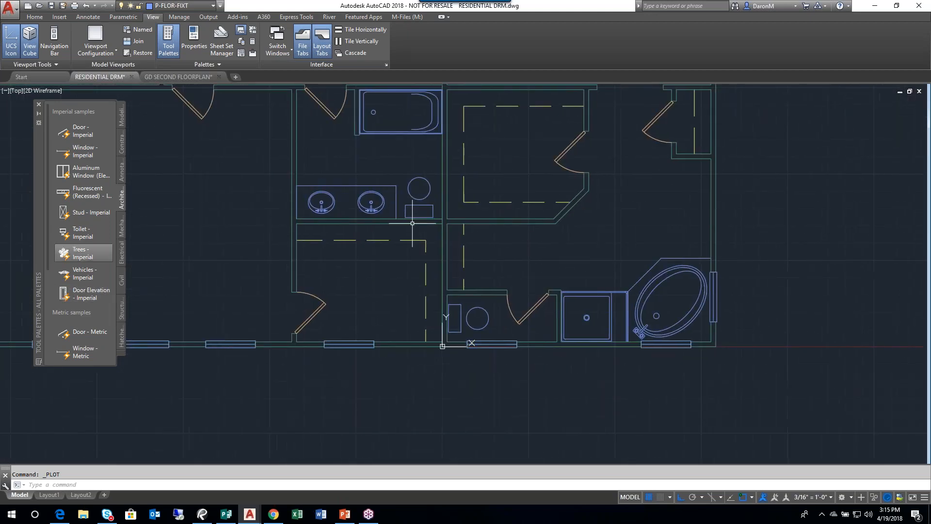
scroll(422, 194, up, 2)
scroll(446, 244, up, 2)
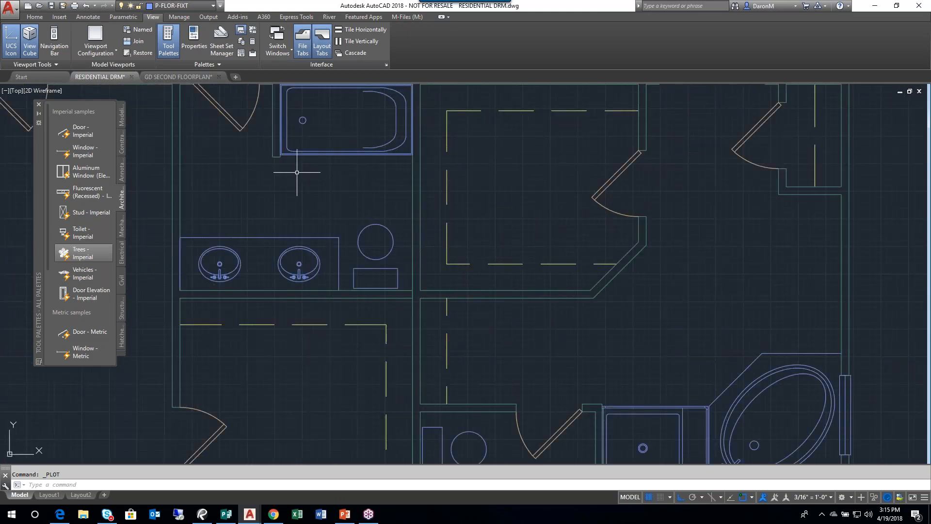
scroll(337, 248, up, 3)
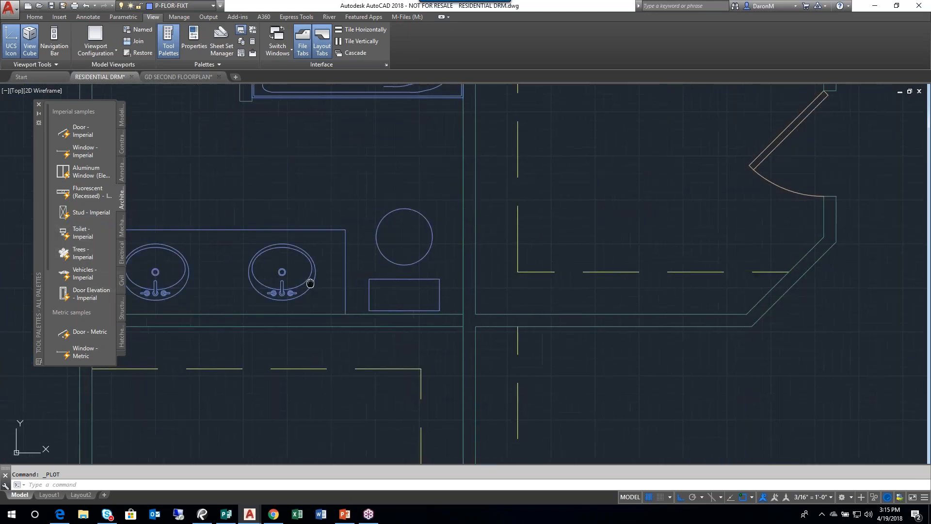
scroll(380, 263, up, 2)
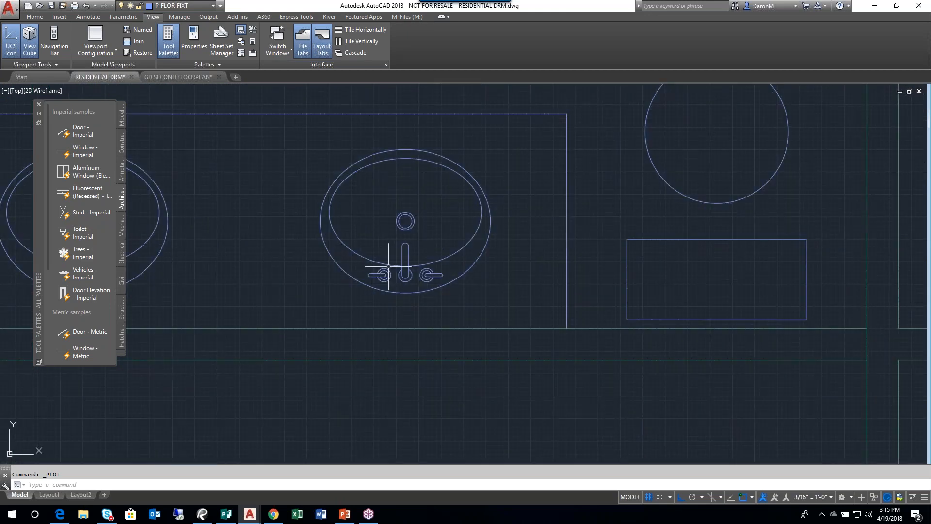
scroll(456, 257, up, 2)
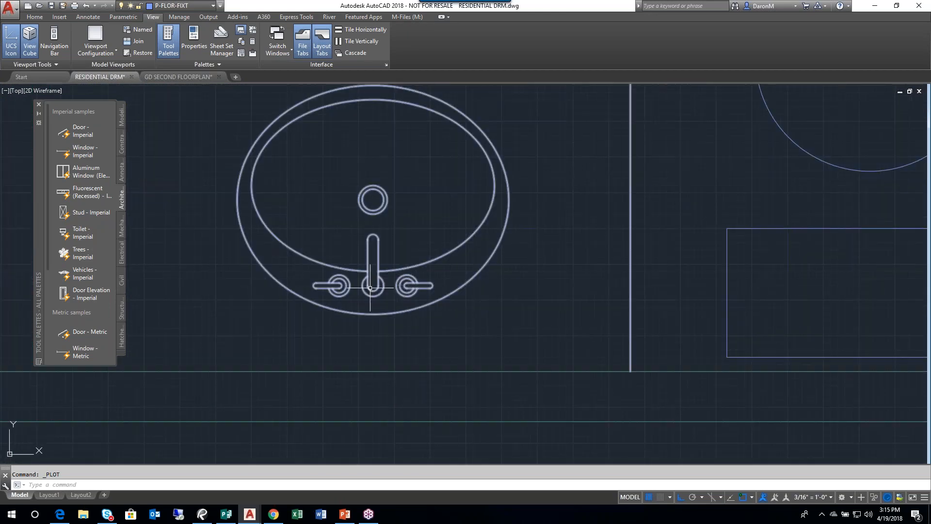
scroll(385, 284, down, 1)
scroll(376, 302, up, 1)
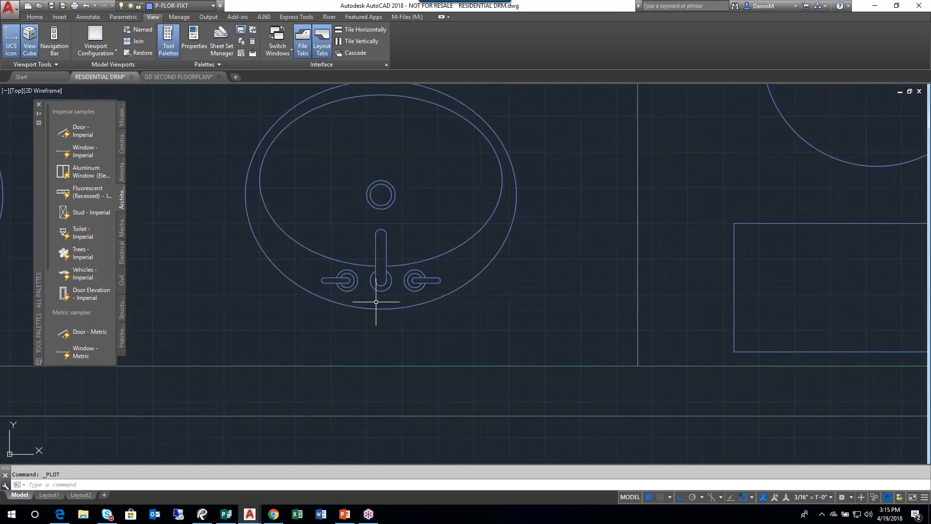
scroll(444, 275, down, 2)
mouse_move(489, 270)
middle_down()
mouse_move(310, 312)
mouse_move(267, 304)
middle_up()
middle_drag(429, 306, 426, 306)
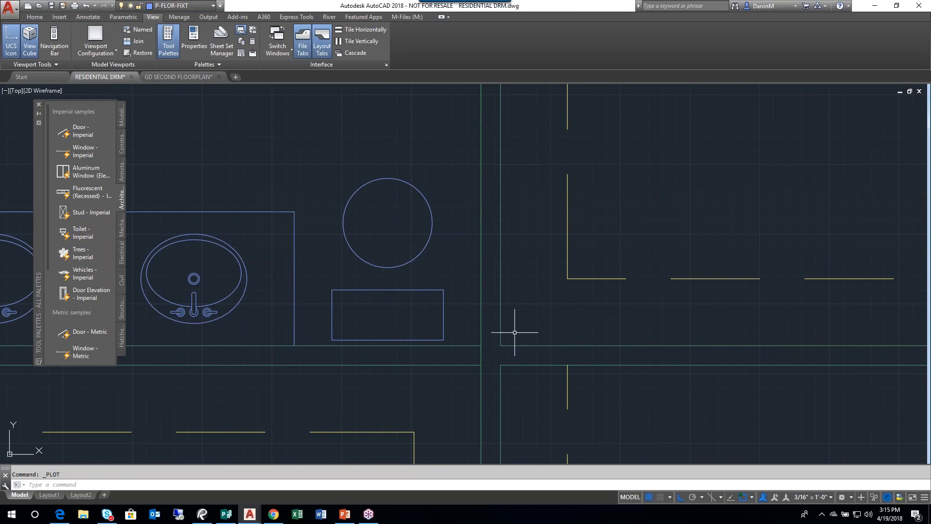
scroll(451, 294, down, 1)
scroll(438, 221, down, 1)
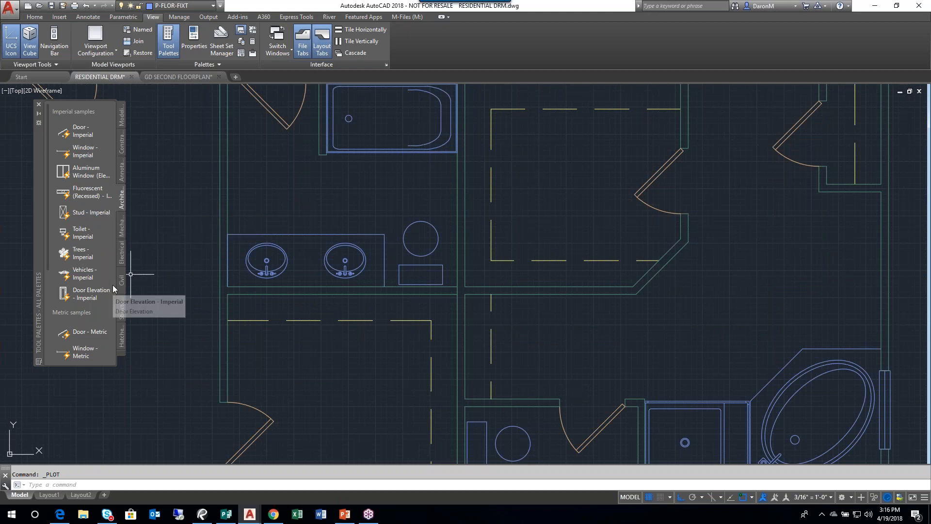
- Insert the Toilet - Imperial block freehand just above the vanity's right sink, and select it together with the existing toilet
click(68, 230)
click(77, 232)
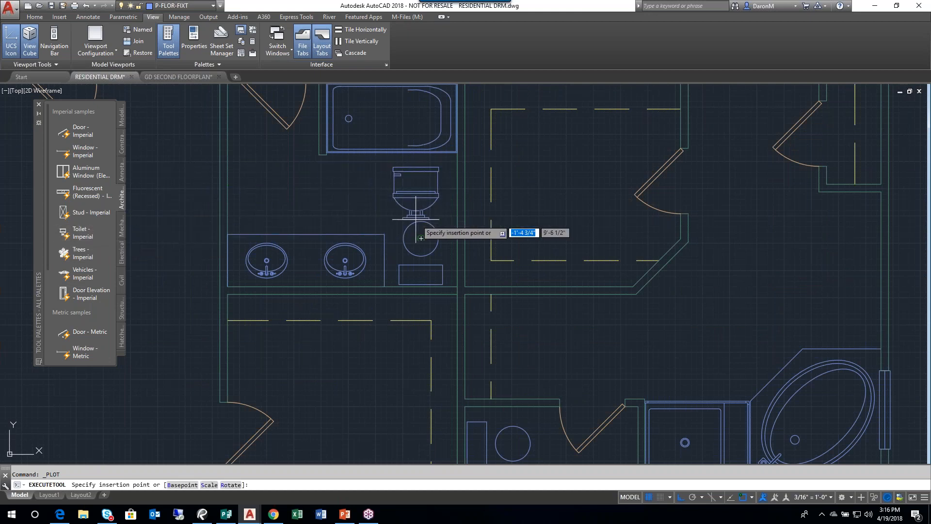
click(364, 221)
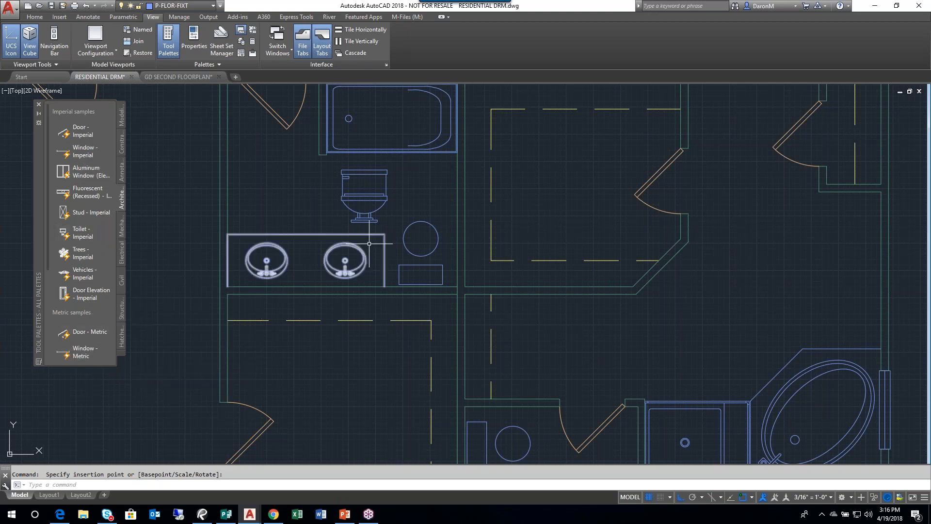
click(424, 221)
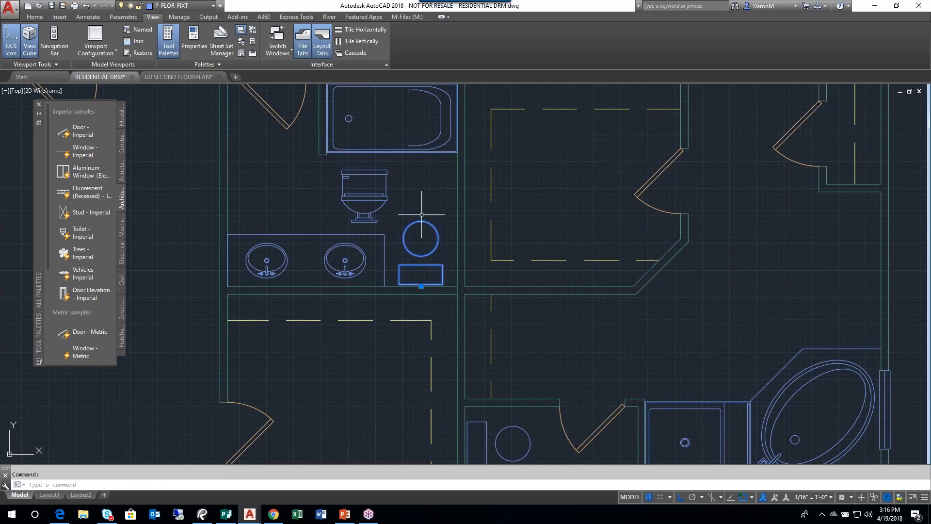
click(387, 196)
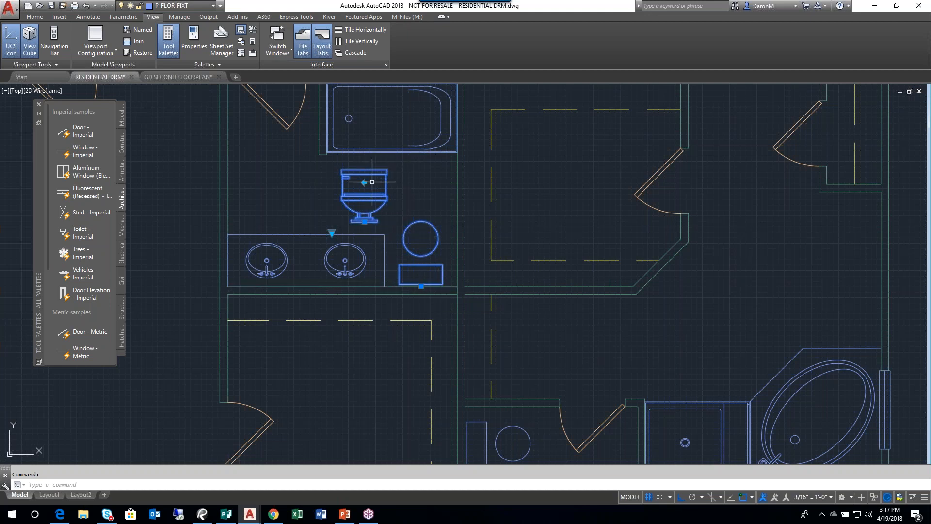
- Flip the new toilet block horizontally back and forth, ending with its flush handle on the left side
scroll(356, 192, up, 6)
click(350, 184)
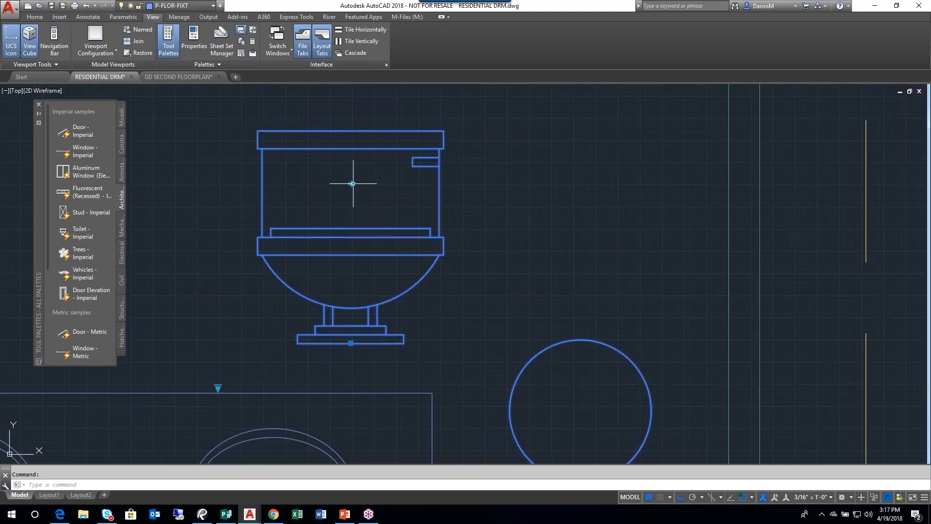
click(351, 184)
click(351, 184)
click(349, 185)
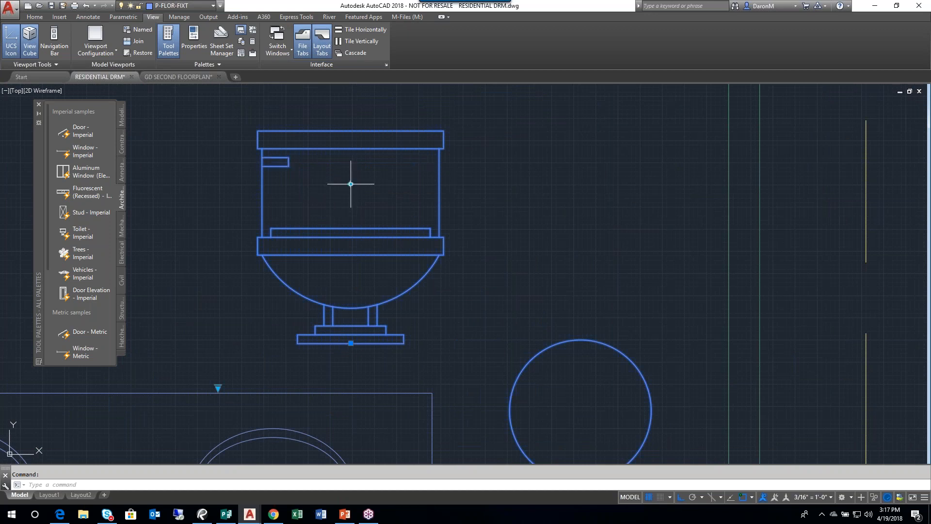
- Set the new toilet block's visibility state to Elongated (Plan)
scroll(329, 197, down, 2)
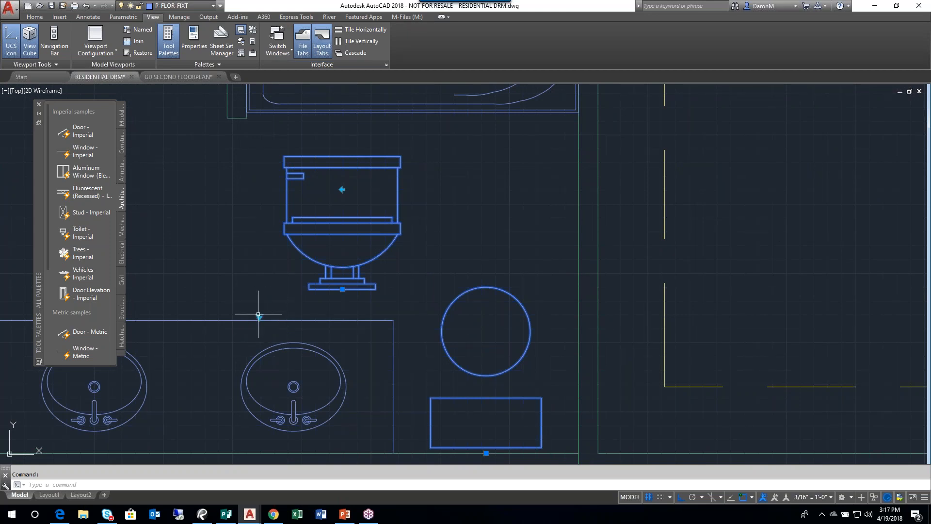
click(260, 317)
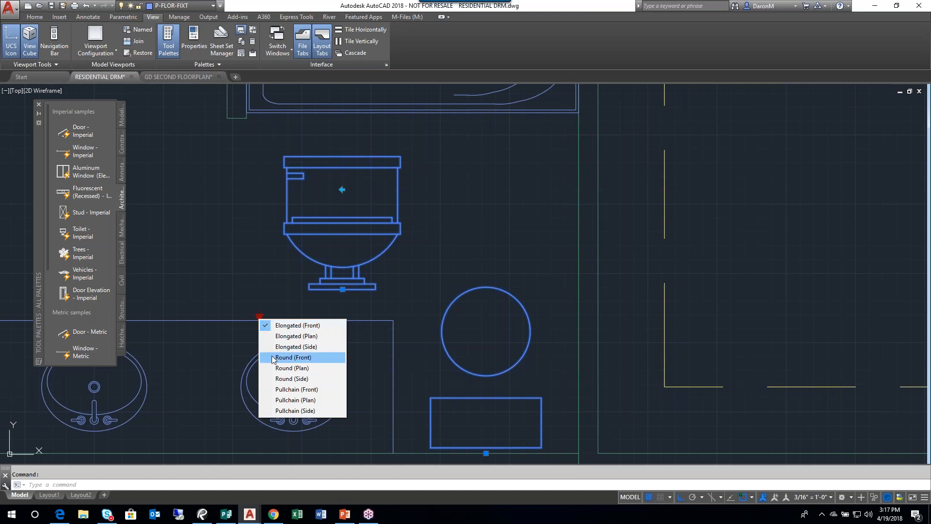
click(304, 336)
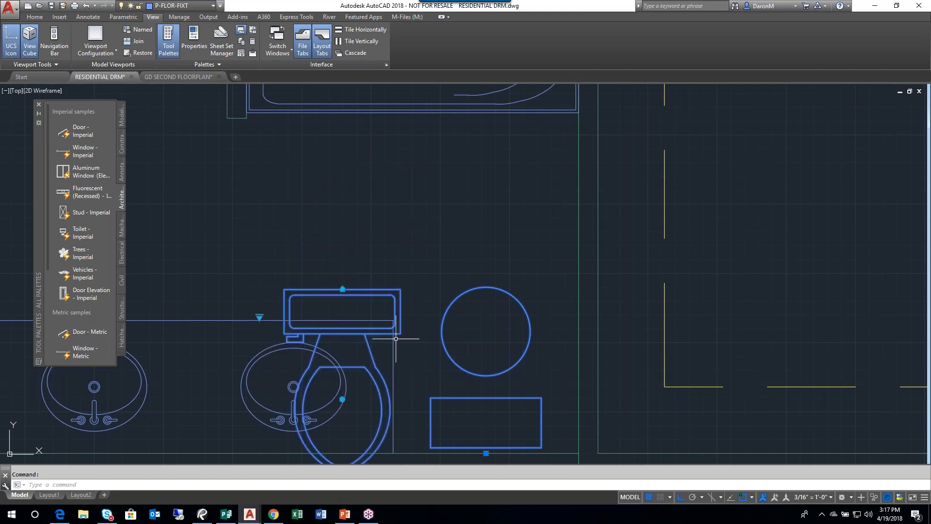
- Set the new toilet block's visibility state to Round (Plan)
middle_drag(442, 420, 470, 328)
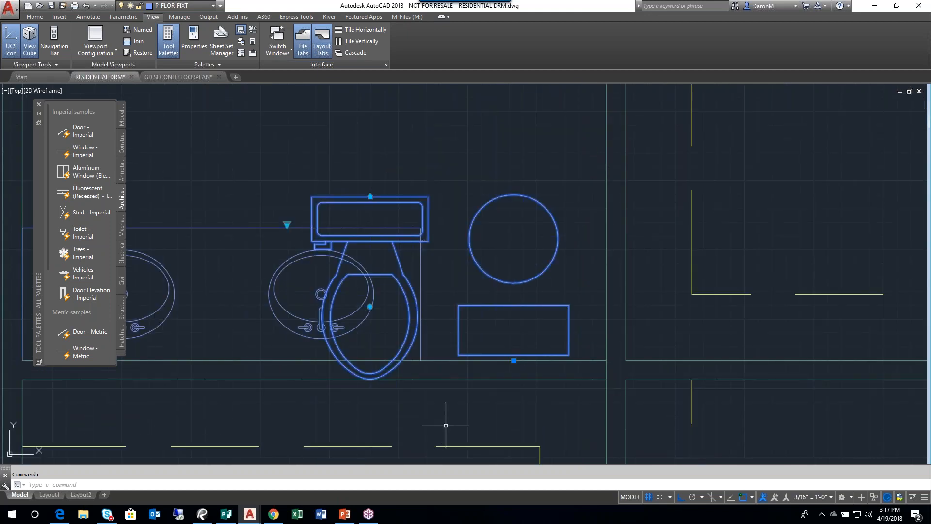
click(287, 225)
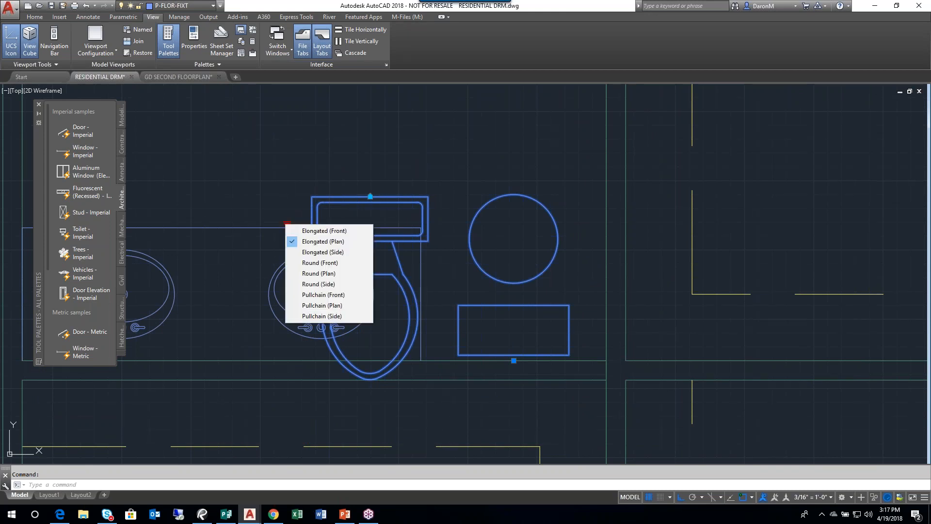
click(313, 275)
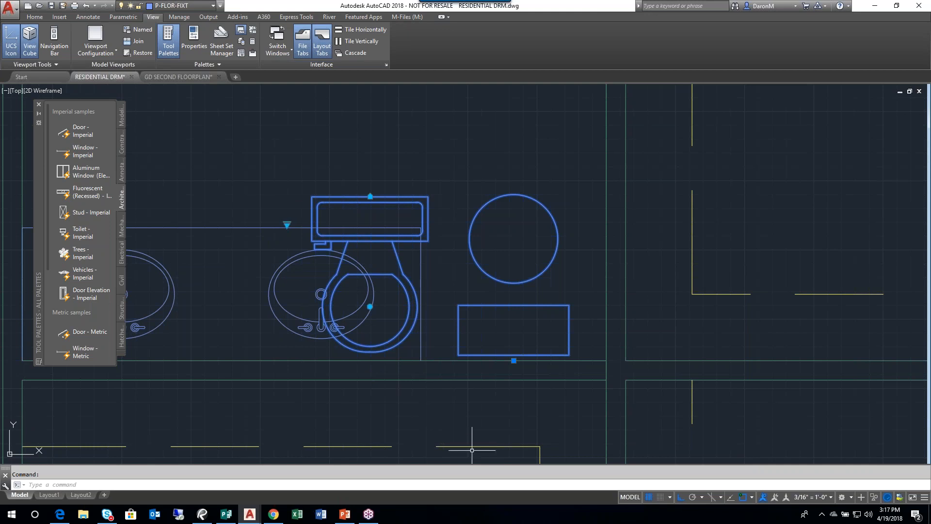
click(287, 225)
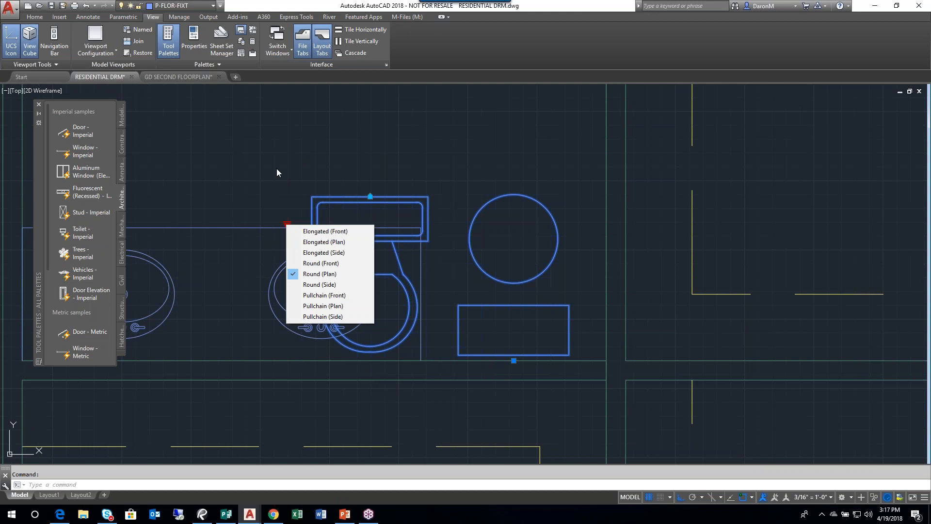
click(406, 146)
click(247, 214)
- Move the new toilet with its alignment grip so its tank backs onto the bathroom's lower wall, over the existing toilet
scroll(517, 166, down, 2)
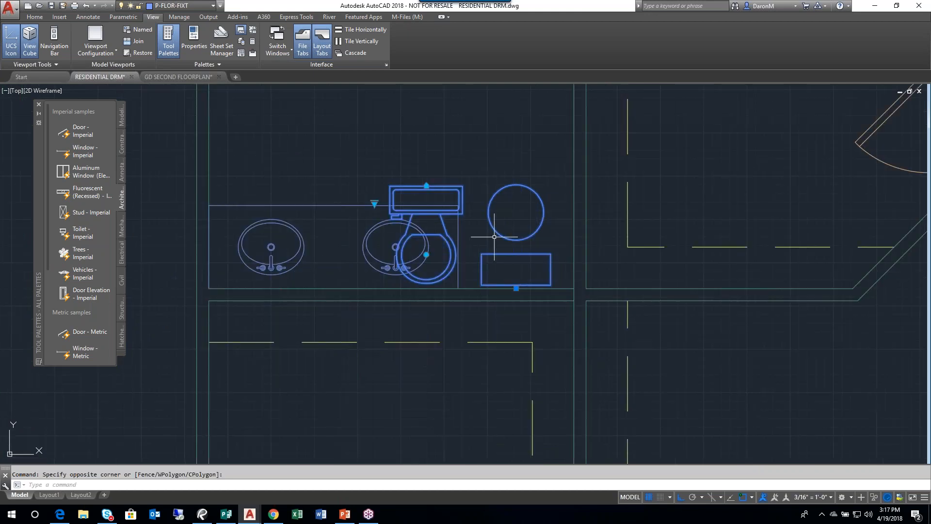
middle_drag(494, 236, 451, 224)
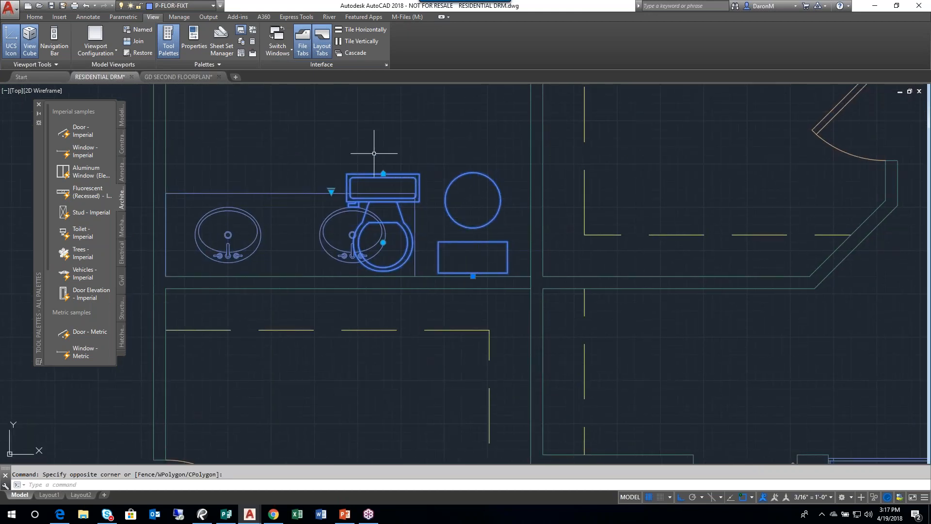
scroll(379, 175, up, 3)
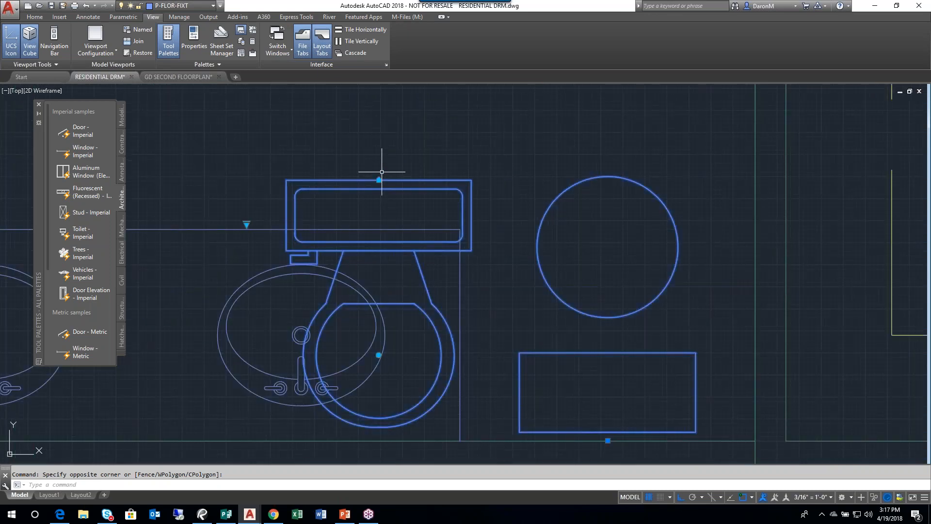
middle_drag(366, 154, 321, 151)
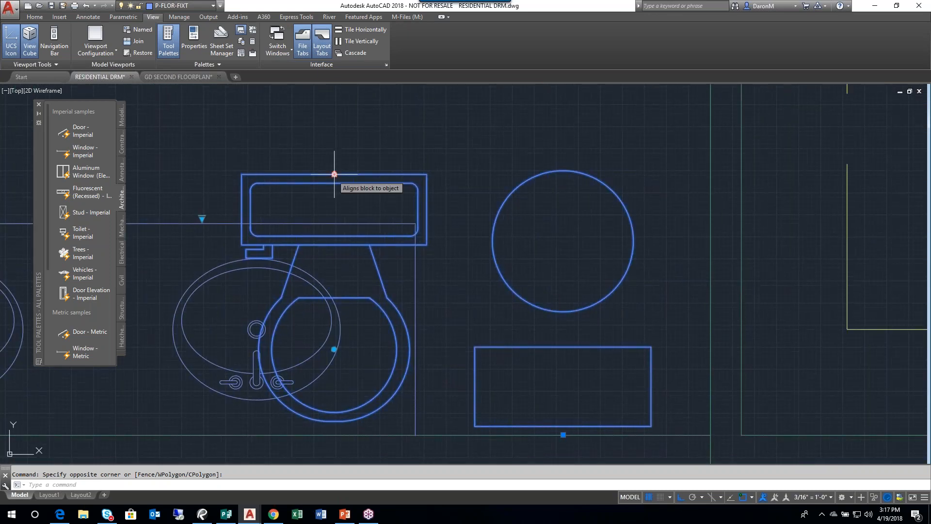
middle_drag(349, 179, 290, 142)
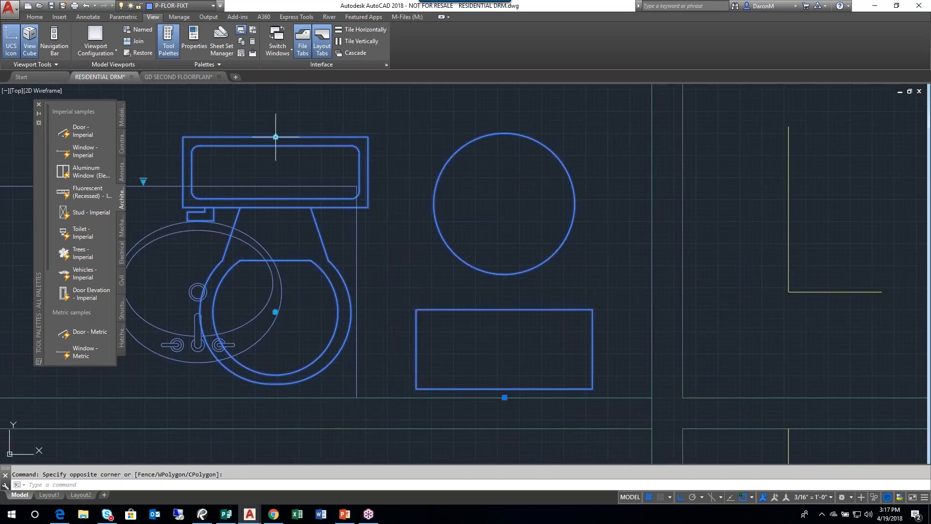
click(275, 136)
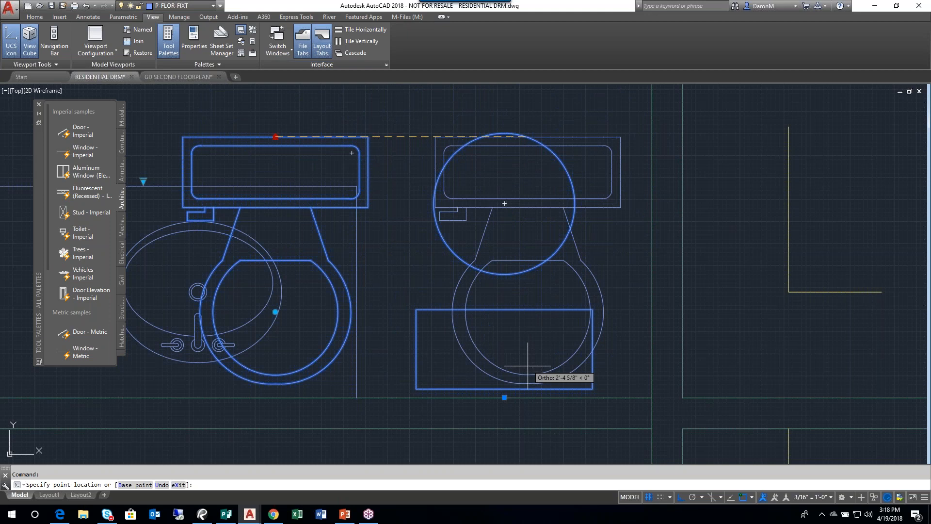
click(506, 386)
scroll(422, 246, down, 2)
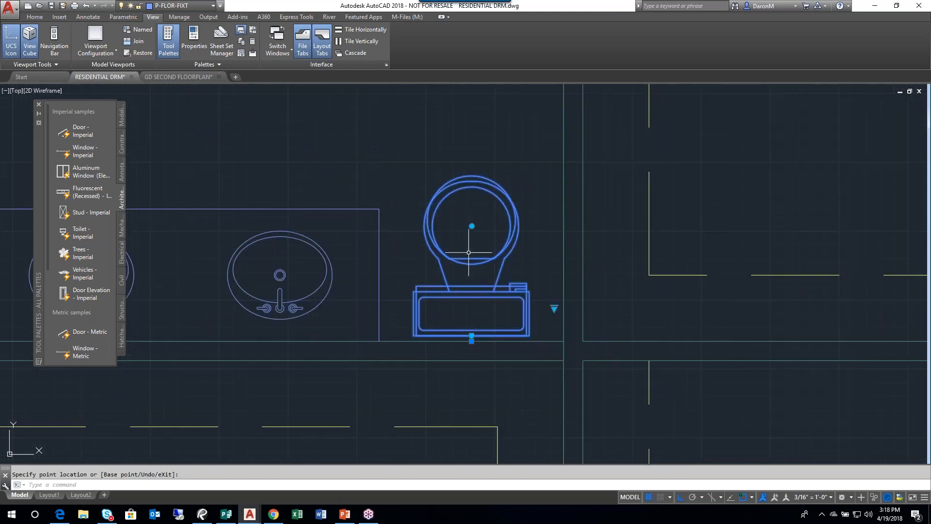
key(Escape)
- Delete the old simple toilet block beneath the new one beside the double vanity
scroll(447, 227, down, 5)
scroll(461, 186, up, 5)
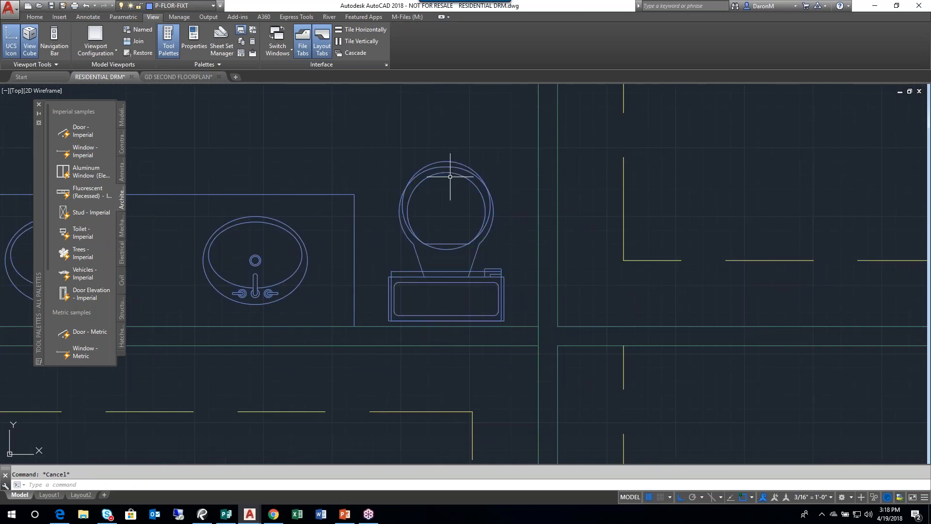
click(452, 161)
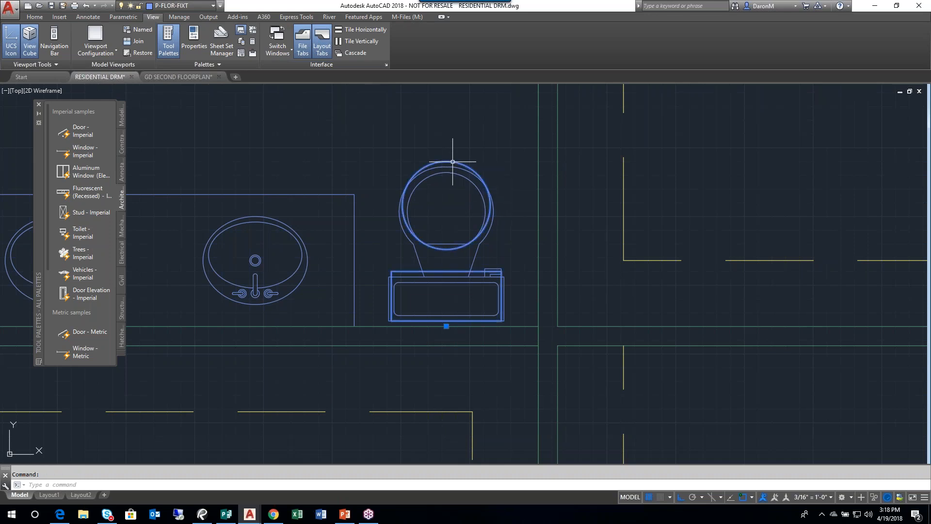
key(Delete)
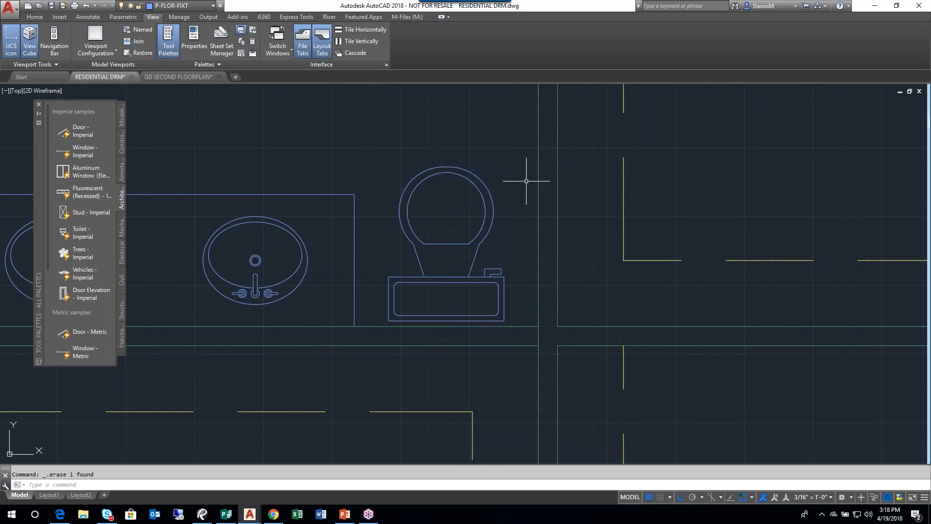
- Set the visibility state of the toilet beside the double vanity to Elongated (Plan)
click(457, 174)
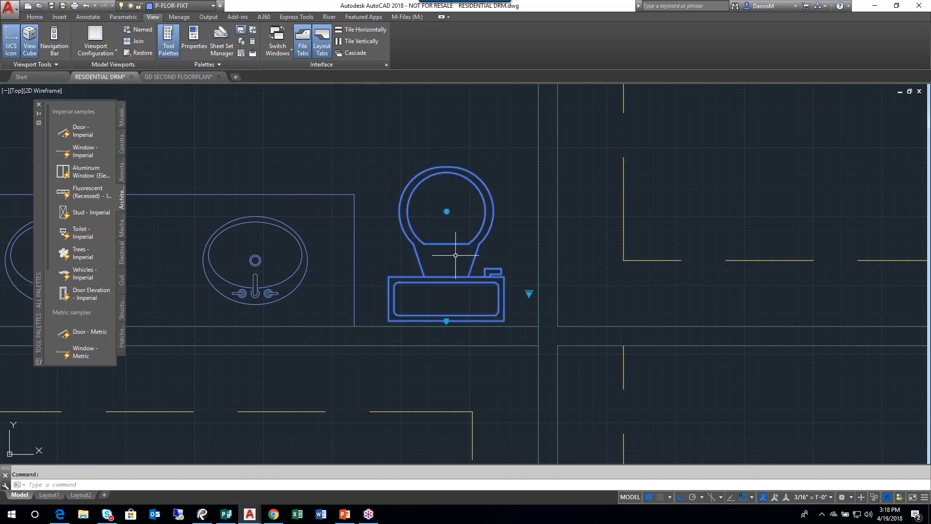
click(528, 293)
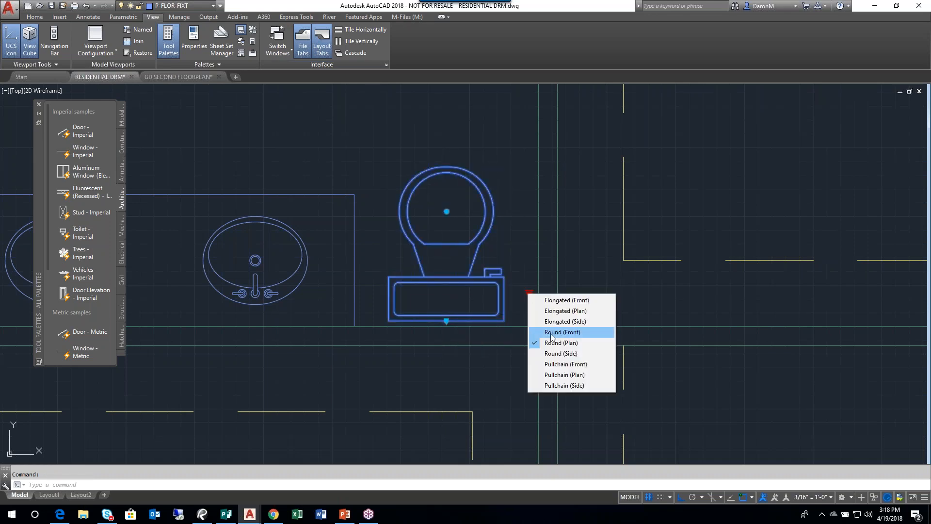
click(563, 310)
scroll(521, 327, down, 3)
middle_drag(499, 358, 380, 267)
key(Escape)
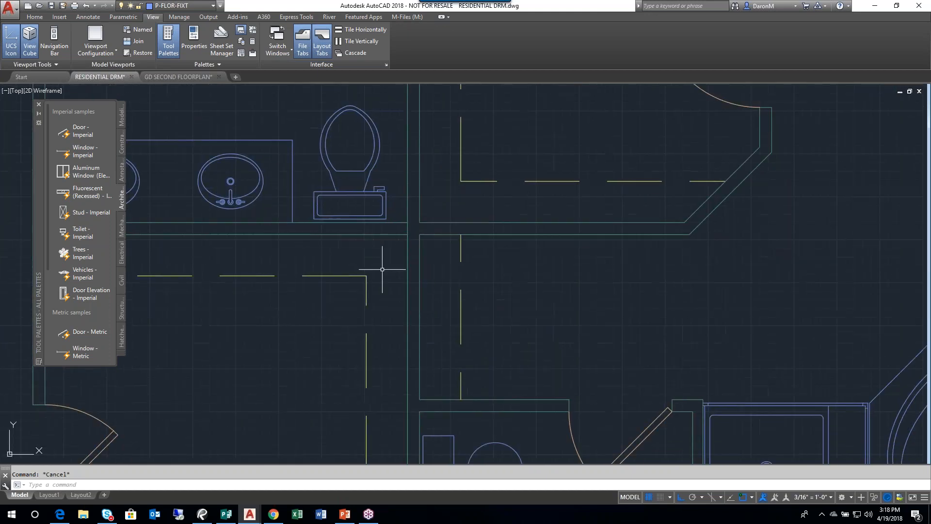
- Copy the elongated toilet from its tank's back edge horizontally across the wall into the neighbouring closet
click(370, 165)
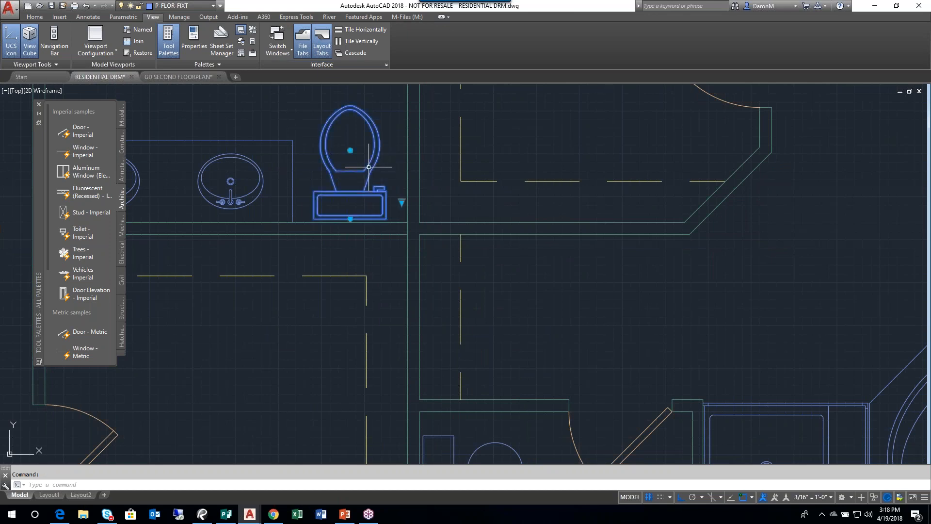
click(41, 19)
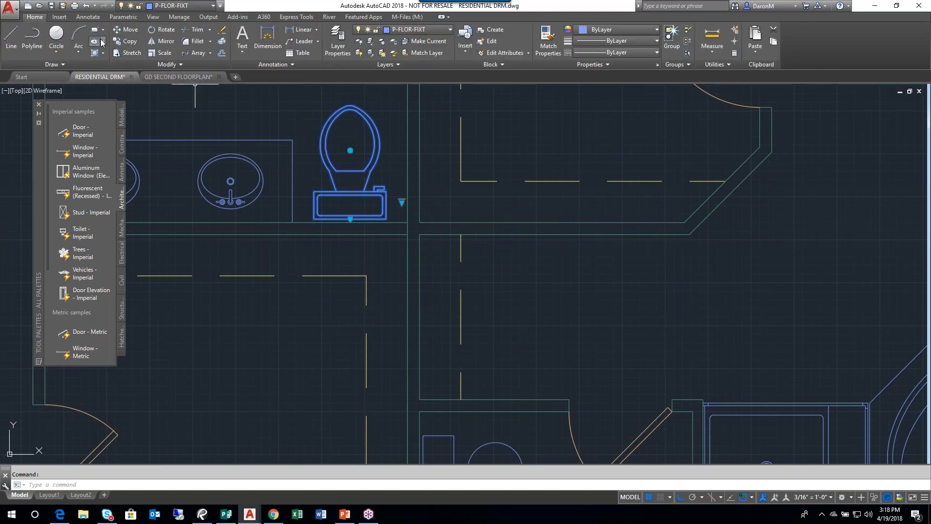
click(122, 42)
click(350, 219)
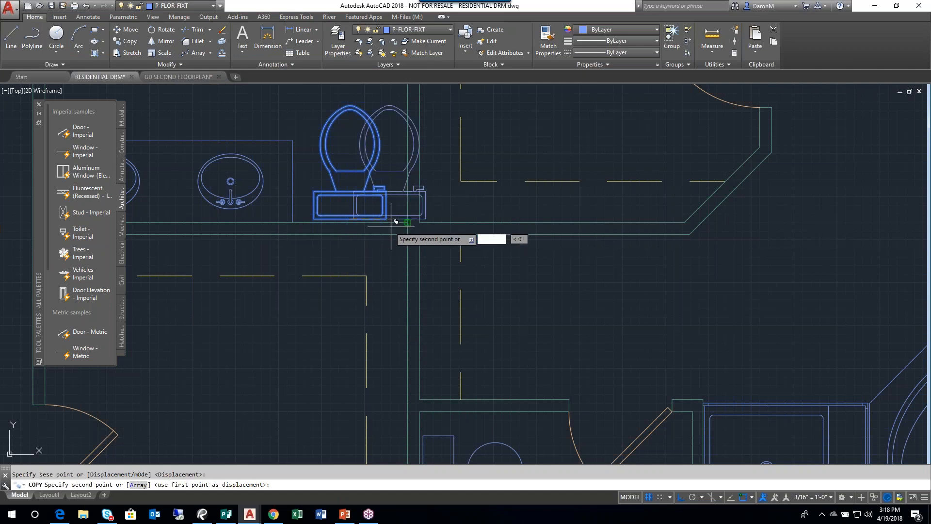
click(518, 264)
key(Escape)
- Delete the old simple toilet block in the small toilet room beside the shower
scroll(518, 264, down, 3)
middle_drag(518, 264, 502, 227)
scroll(491, 323, up, 4)
click(496, 288)
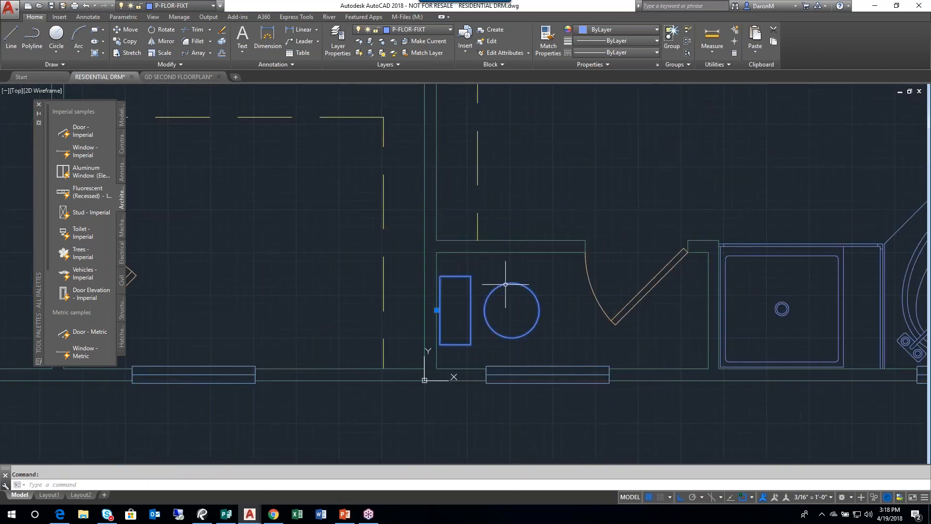
key(Delete)
scroll(492, 276, down, 4)
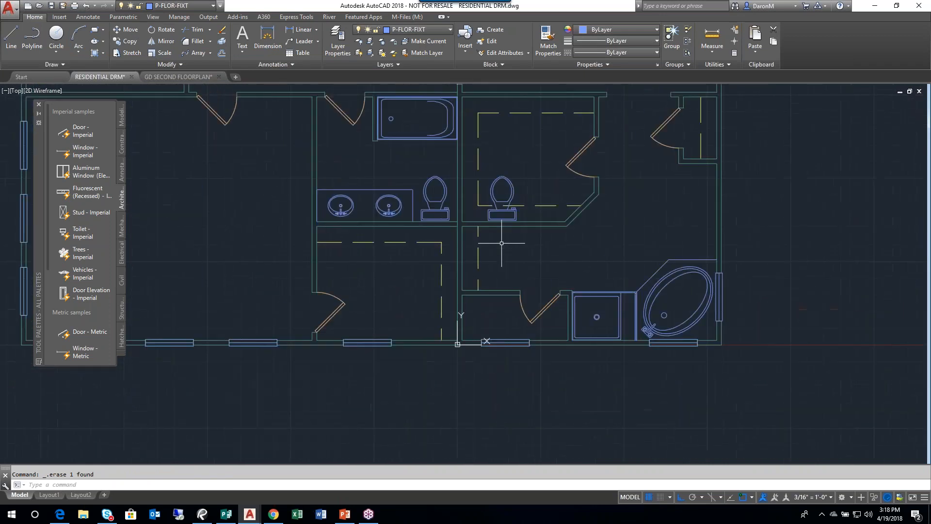
- Move the copied toilet with its alignment grip to the small toilet room, its tank against the left wall
click(518, 212)
scroll(513, 218, up, 4)
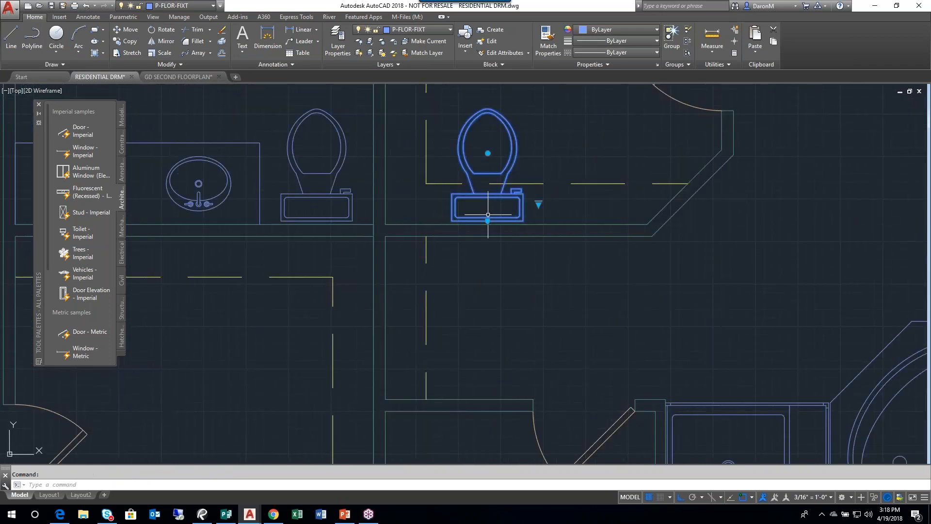
click(487, 221)
middle_drag(485, 354, 494, 209)
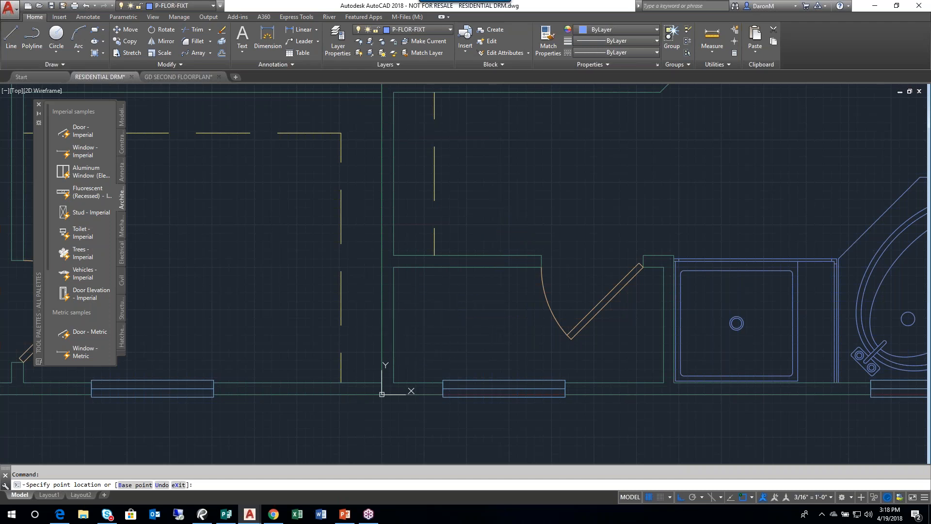
click(394, 324)
key(Escape)
scroll(436, 368, down, 4)
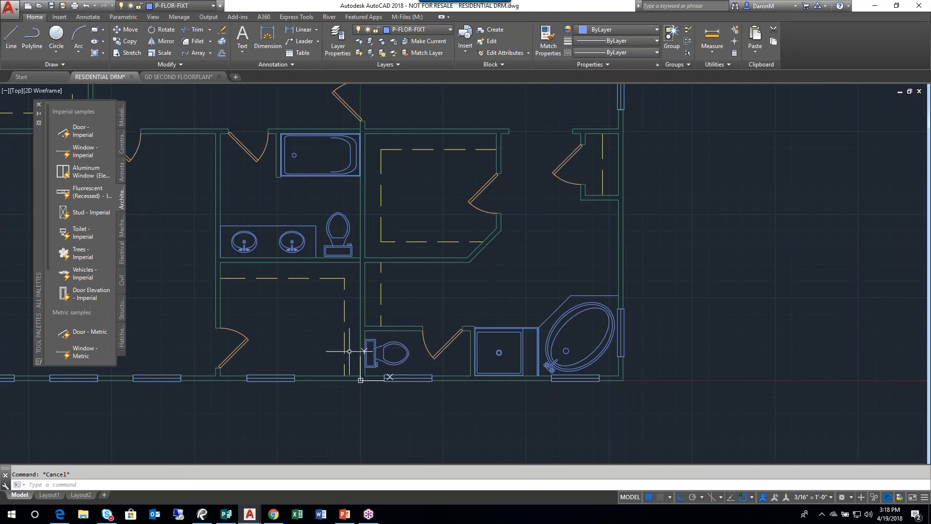
scroll(366, 357, up, 2)
middle_drag(301, 250, 335, 276)
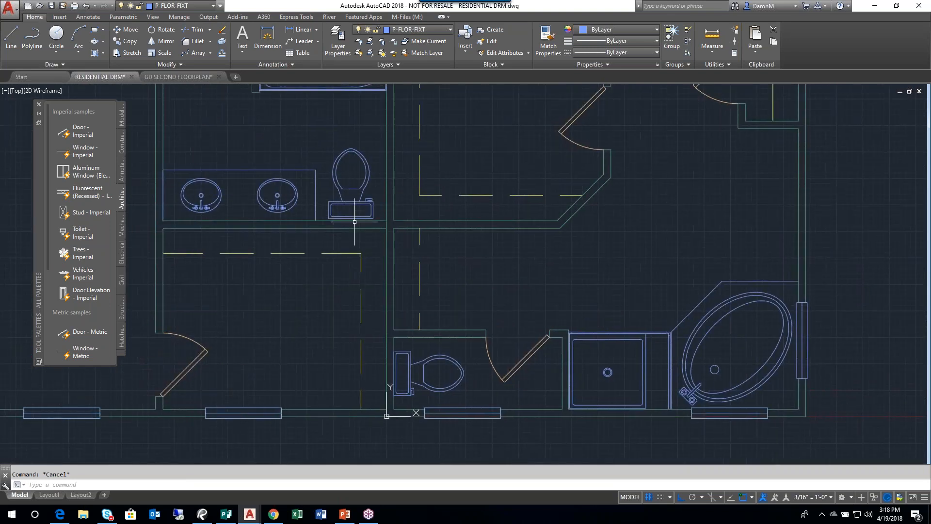
scroll(373, 218, up, 2)
middle_drag(268, 144, 332, 170)
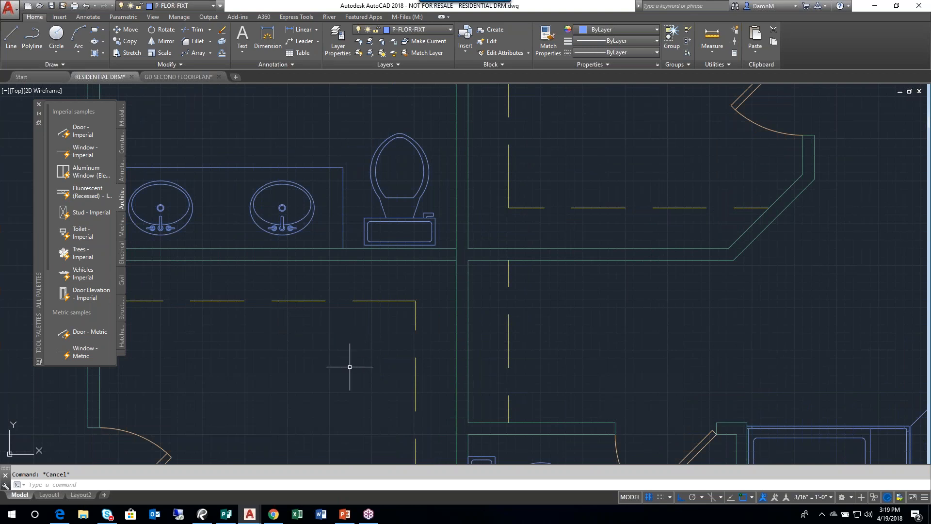
scroll(490, 279, down, 4)
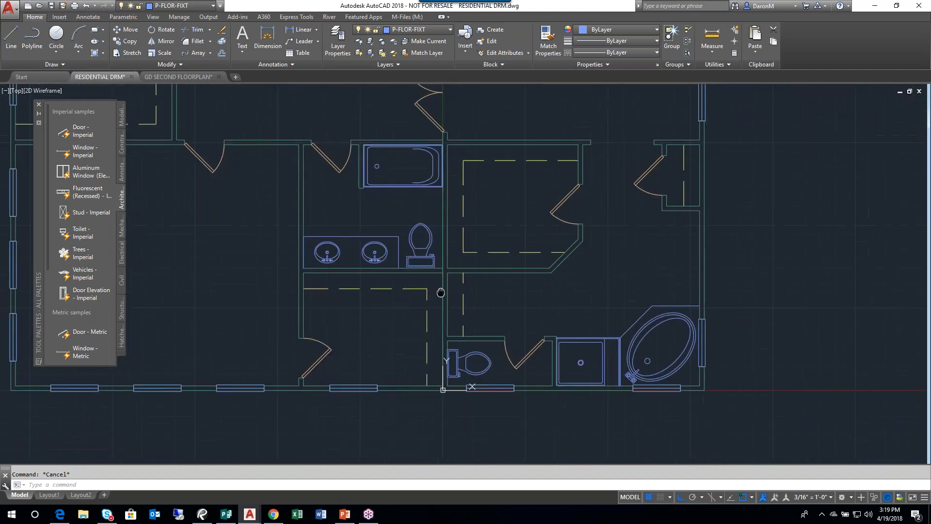
middle_drag(442, 291, 369, 340)
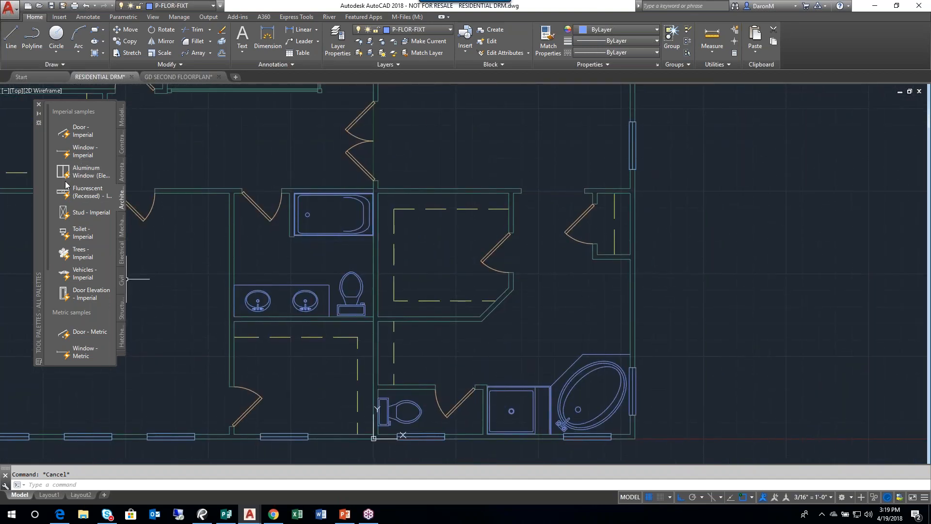
- Insert the Door Elevation - Imperial block in the empty space to the right of the floor plan
scroll(462, 303, down, 2)
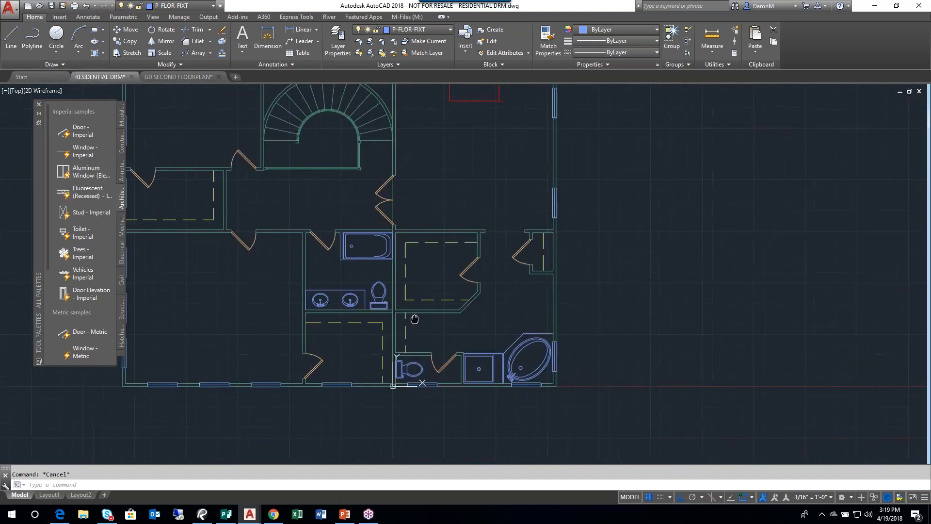
middle_drag(462, 303, 360, 296)
click(88, 293)
click(504, 288)
- Set the door elevation block's height to 7' and stretch its width to the next wider preset increment
scroll(530, 258, up, 4)
scroll(547, 338, up, 2)
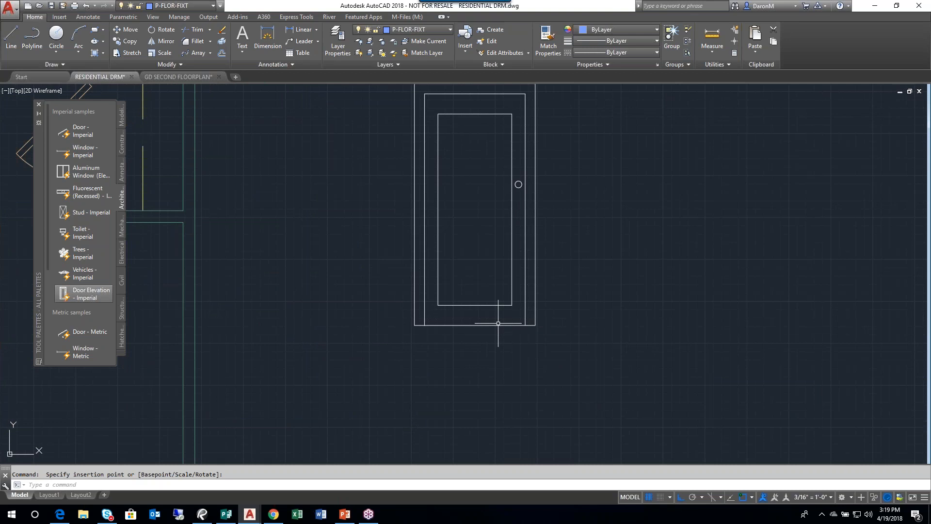
scroll(381, 339, down, 2)
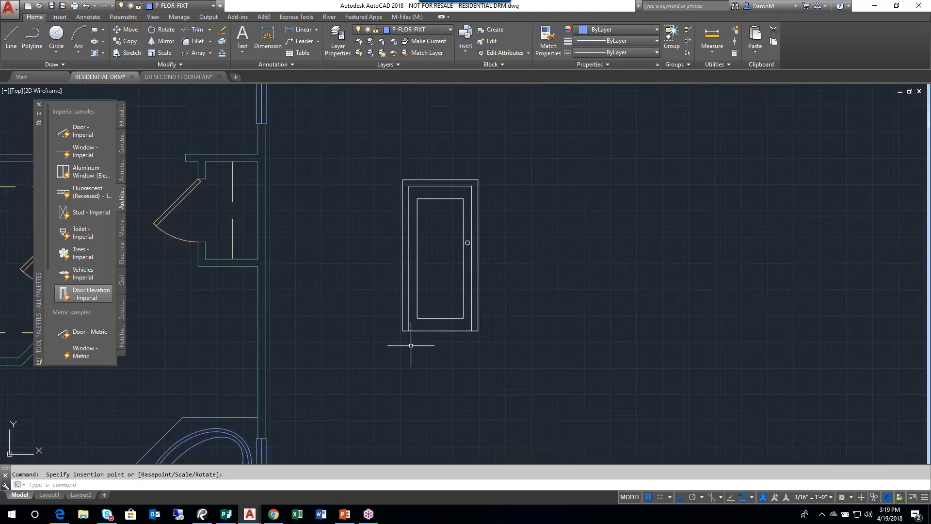
click(446, 180)
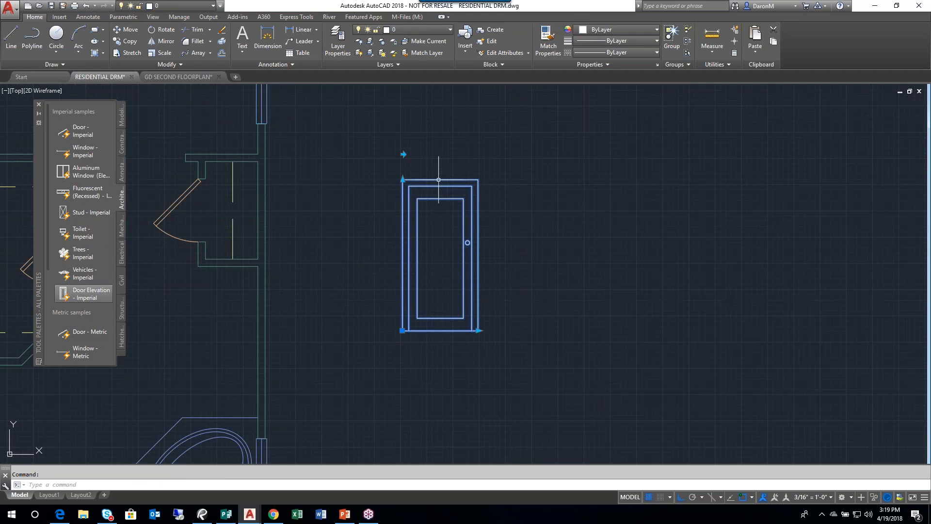
click(402, 179)
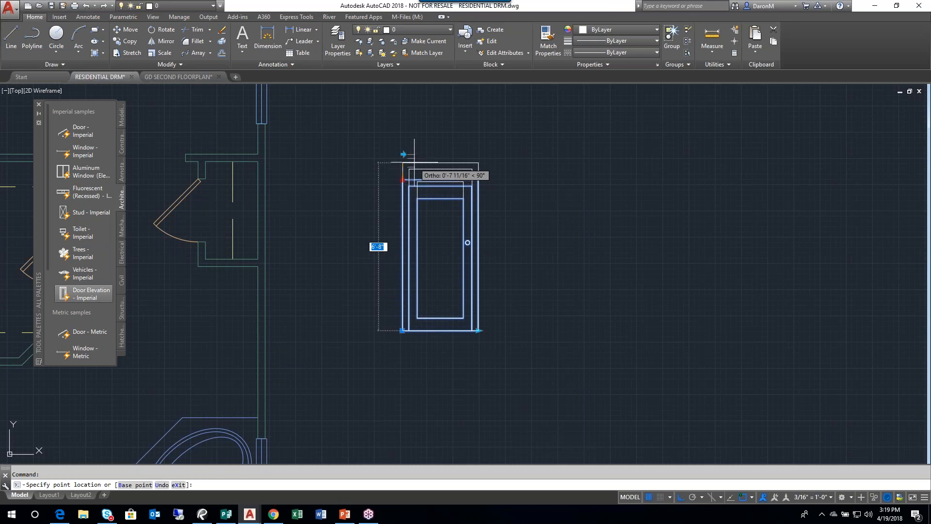
text(7)
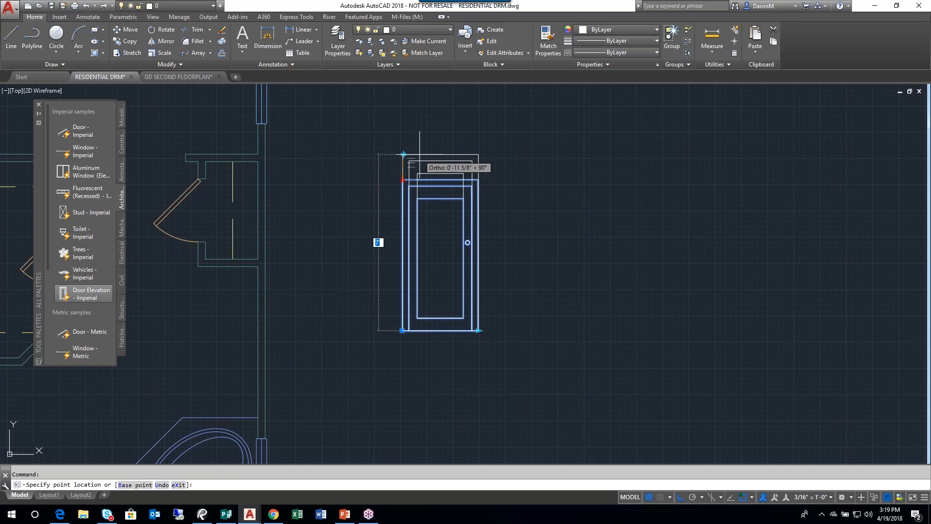
key(Return)
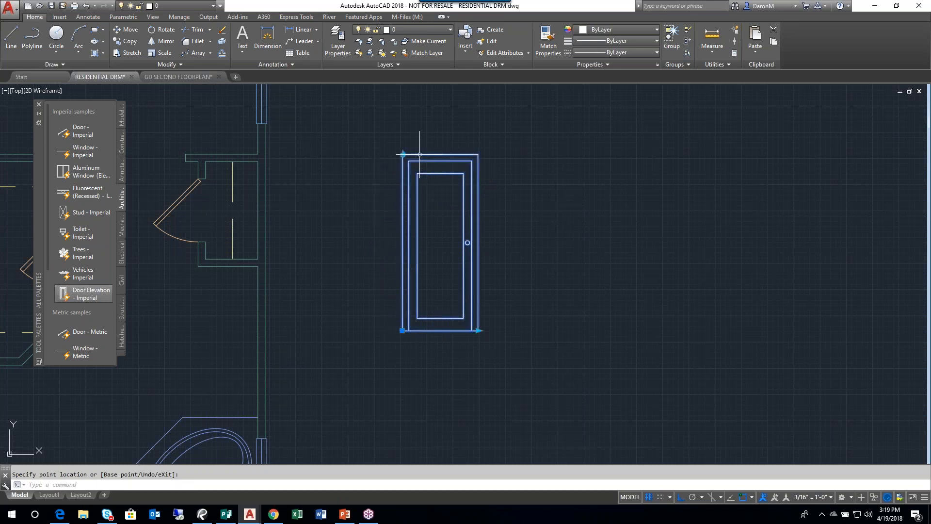
click(478, 330)
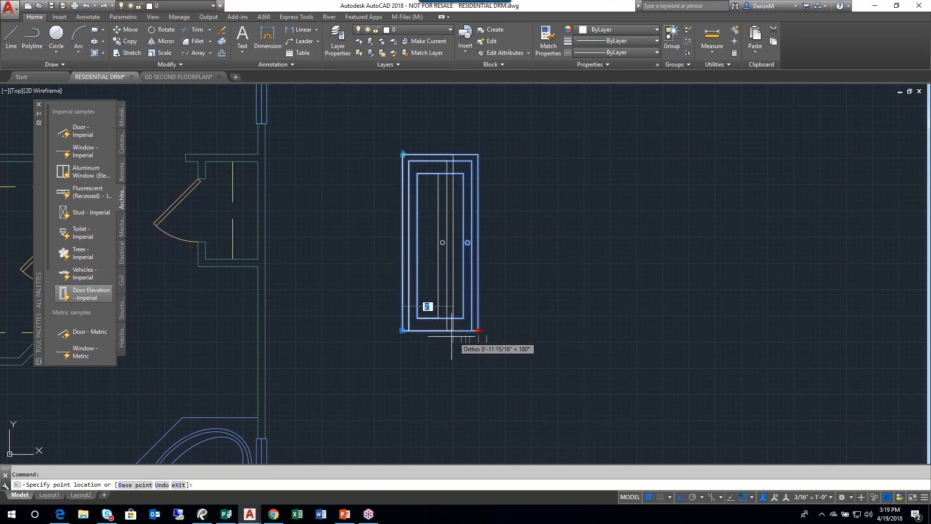
click(486, 340)
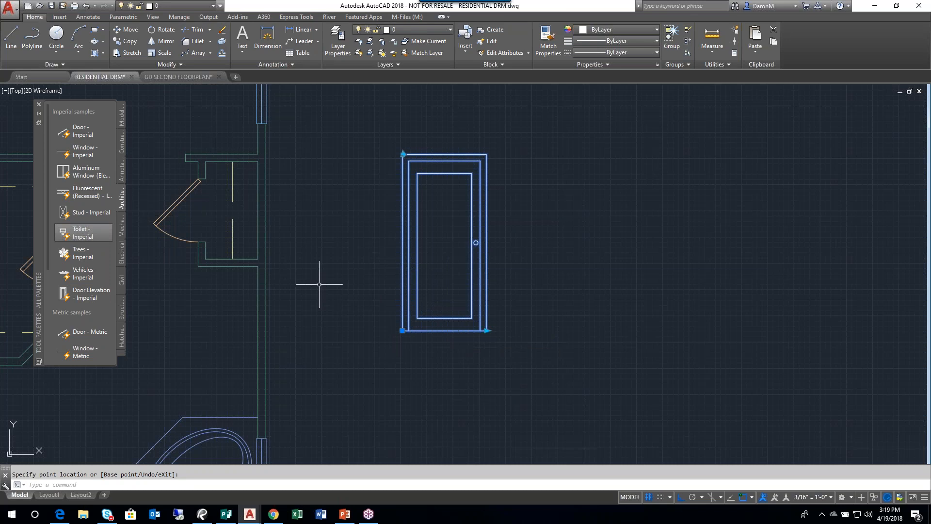
- Insert the Door - Imperial block just above the wall opening beside the small closet
middle_drag(348, 294, 359, 298)
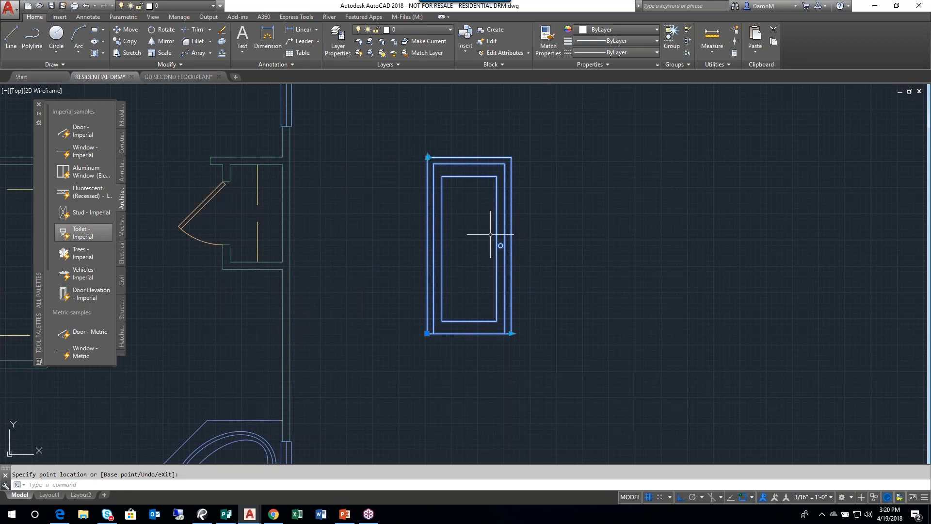
scroll(443, 273, down, 4)
middle_drag(442, 273, 493, 344)
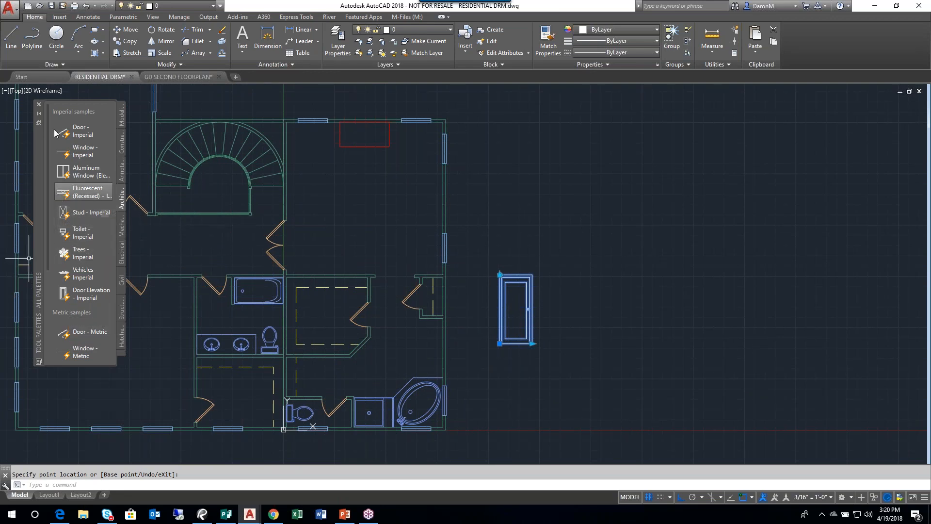
click(82, 151)
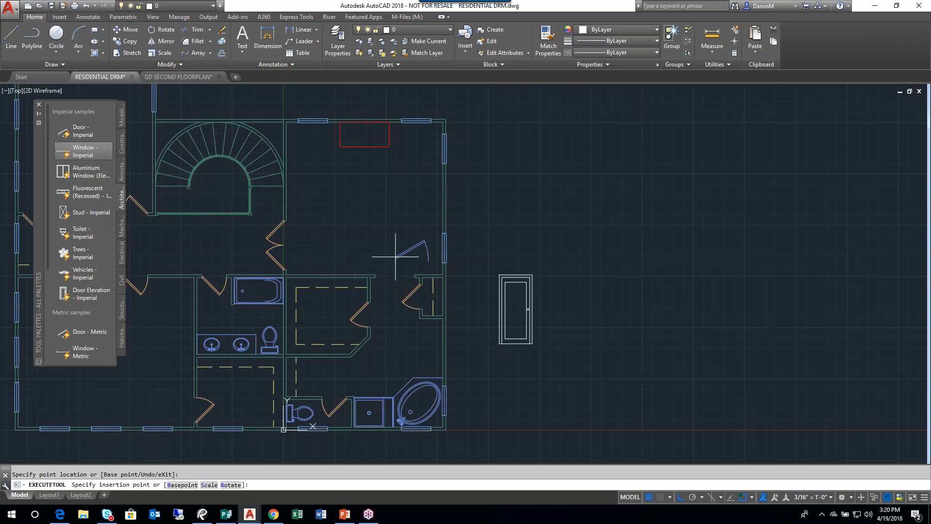
scroll(392, 267, up, 4)
click(374, 262)
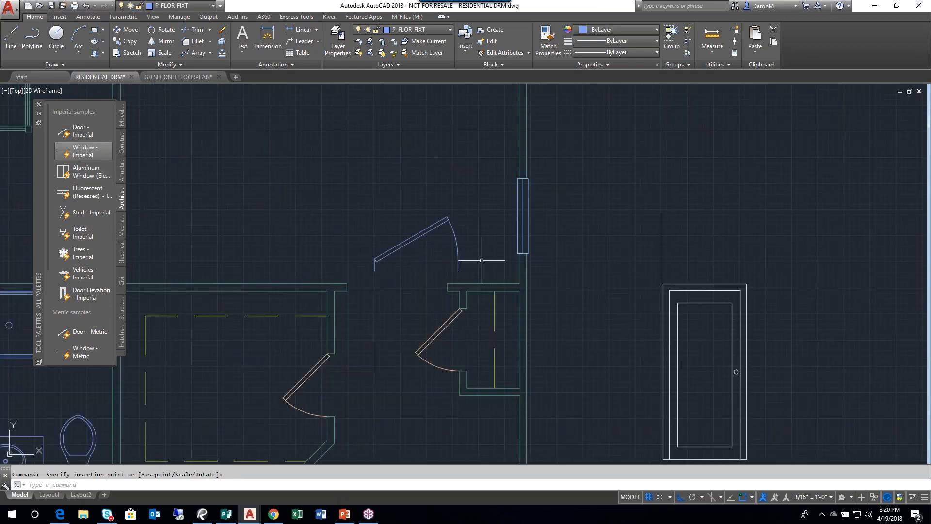
- Match the properties of the inserted door block to those of the small closet's door
scroll(410, 243, up, 2)
scroll(356, 269, up, 2)
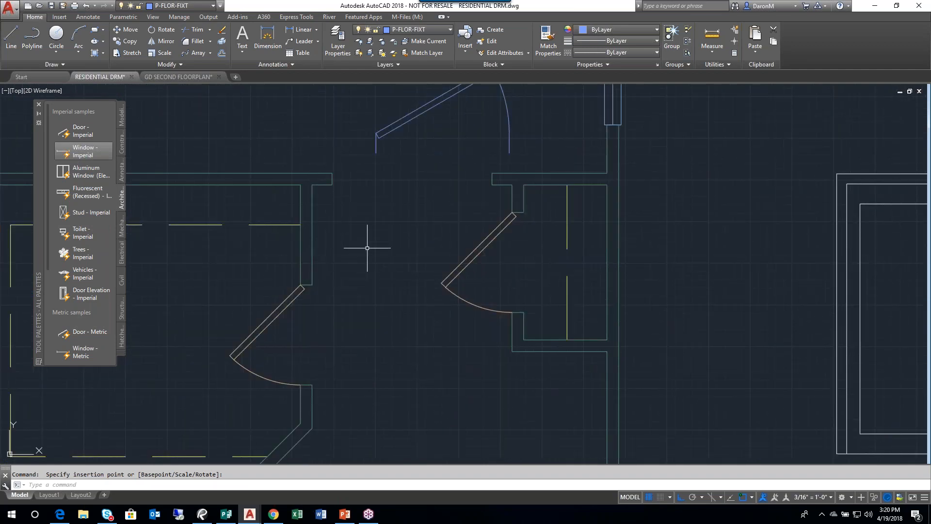
click(549, 52)
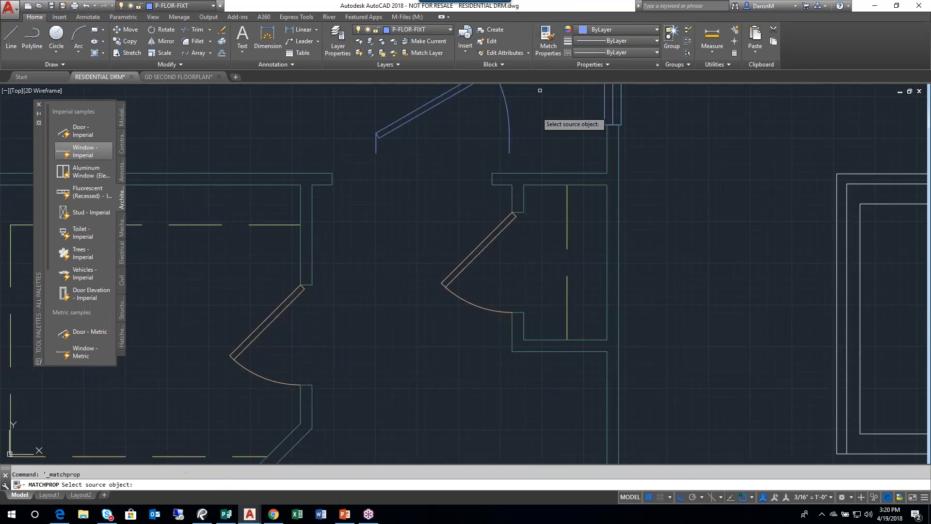
click(480, 248)
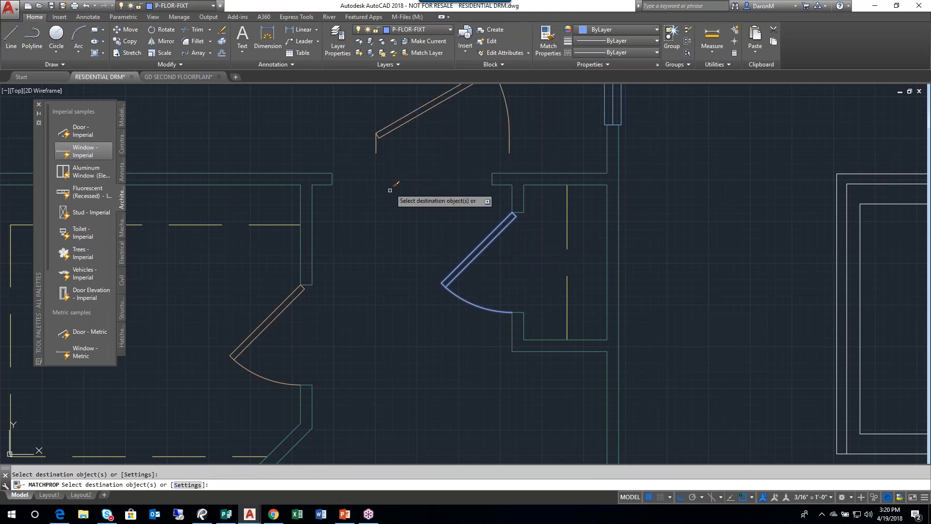
scroll(385, 318, down, 4)
key(Escape)
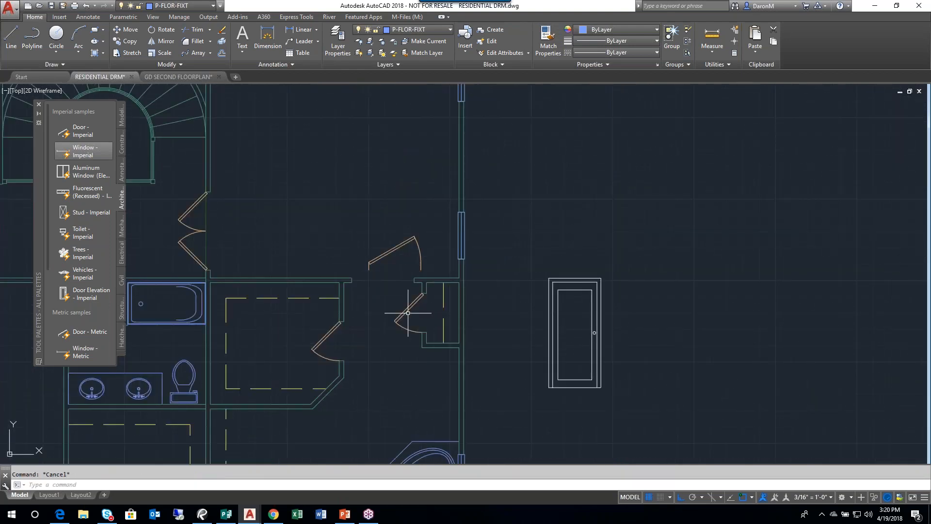
- Set the inserted door block's swing to Open 45º
middle_drag(405, 310, 405, 416)
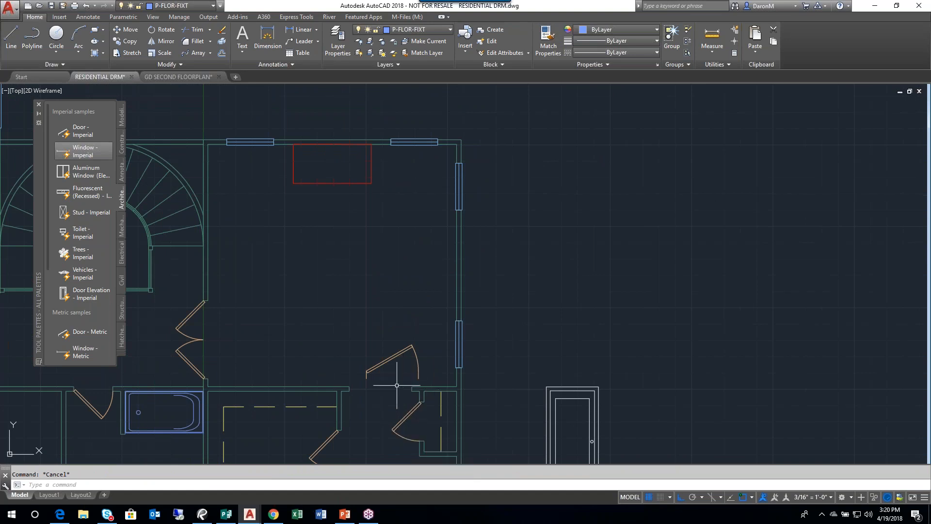
scroll(394, 369, up, 2)
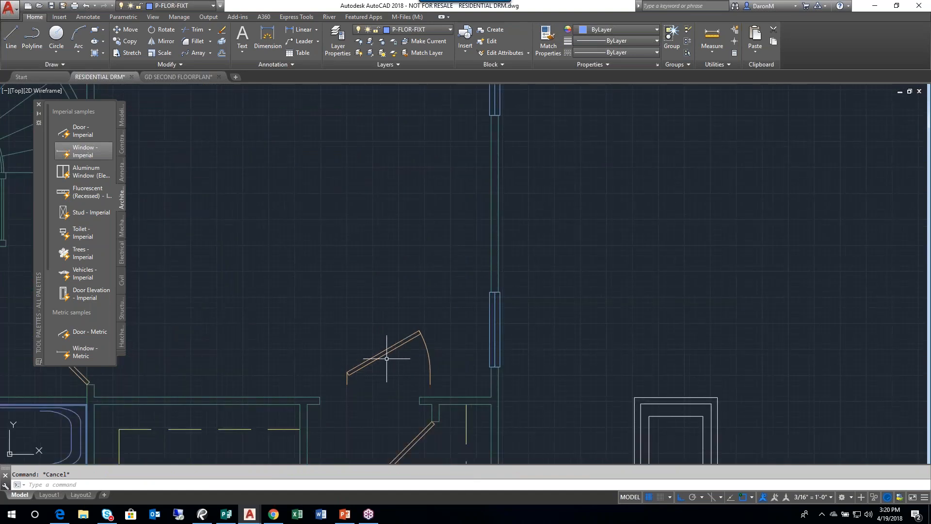
middle_drag(395, 374, 388, 299)
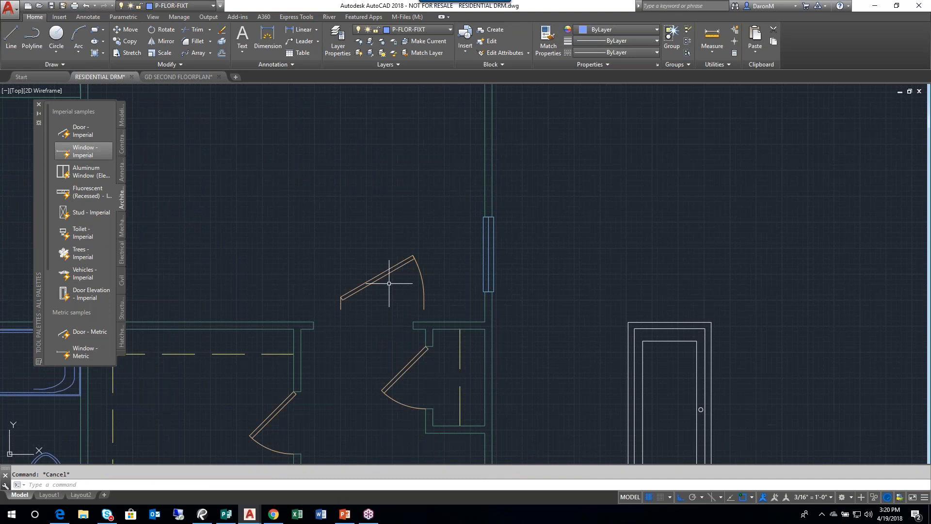
middle_drag(282, 451, 278, 362)
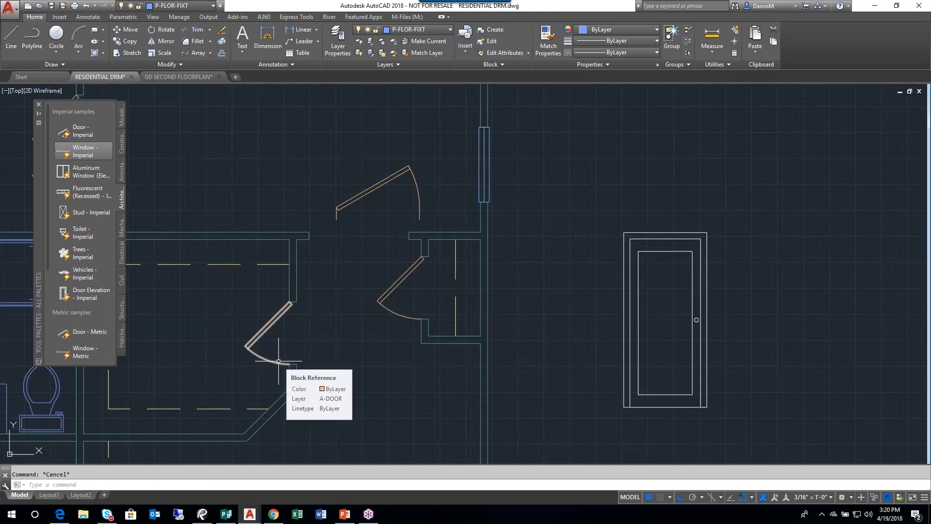
scroll(368, 201, up, 2)
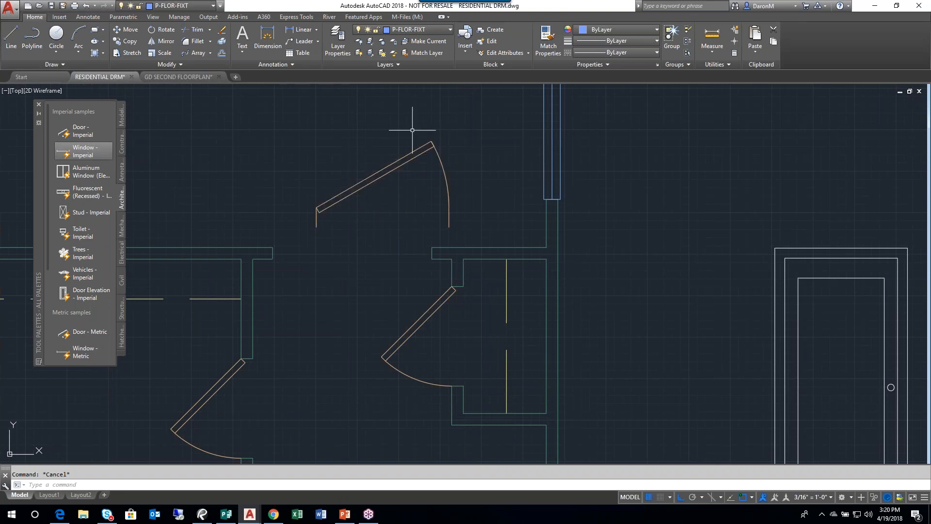
click(403, 158)
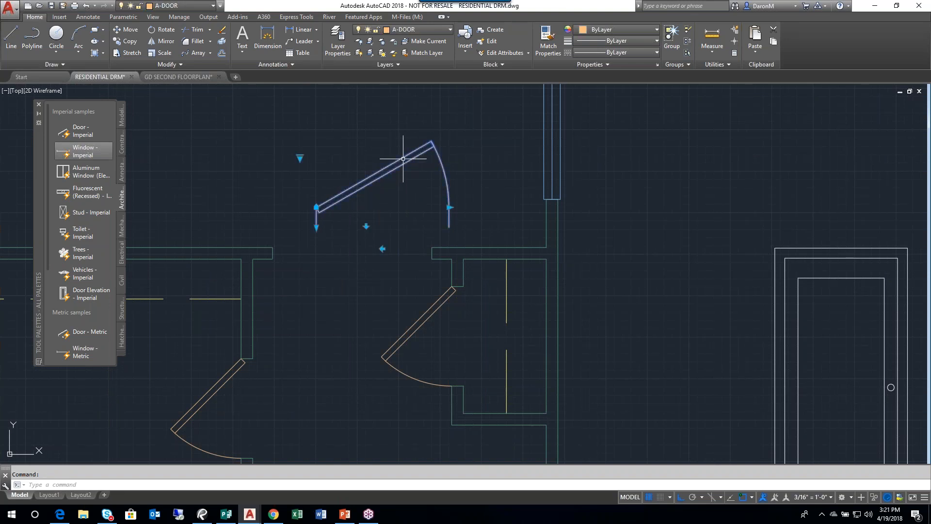
click(300, 157)
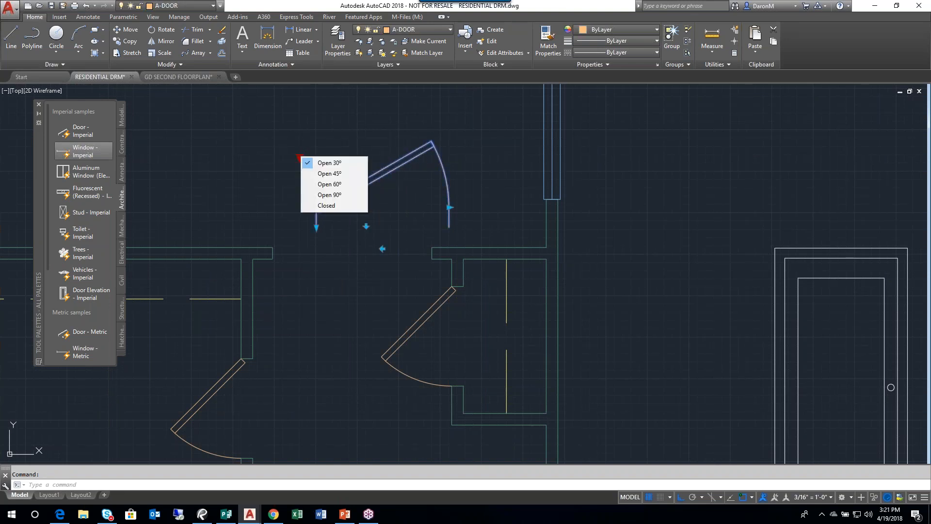
click(338, 178)
middle_drag(382, 250, 387, 335)
key(Escape)
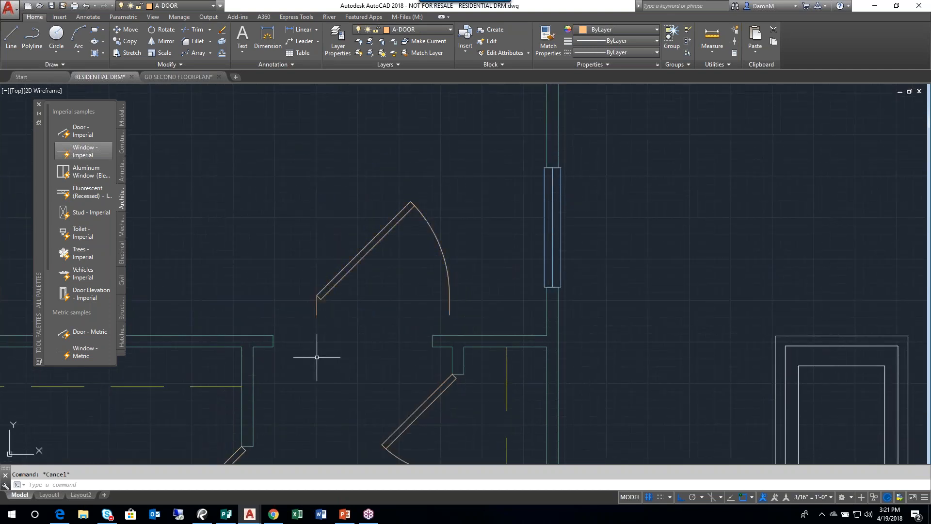
- Look through the Electrical samples in the Tool Palettes and close the palettes
scroll(241, 290, down, 5)
mouse_move(429, 294)
middle_down()
mouse_move(386, 211)
mouse_move(398, 239)
middle_up()
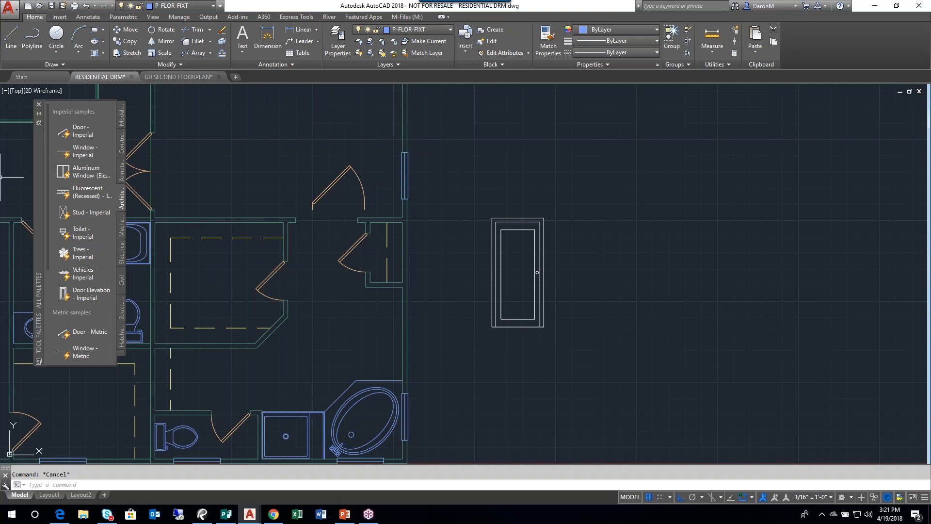
mouse_move(36, 219)
mouse_down()
mouse_move(48, 310)
mouse_move(274, 260)
mouse_move(401, 295)
mouse_move(376, 261)
mouse_move(318, 282)
mouse_up()
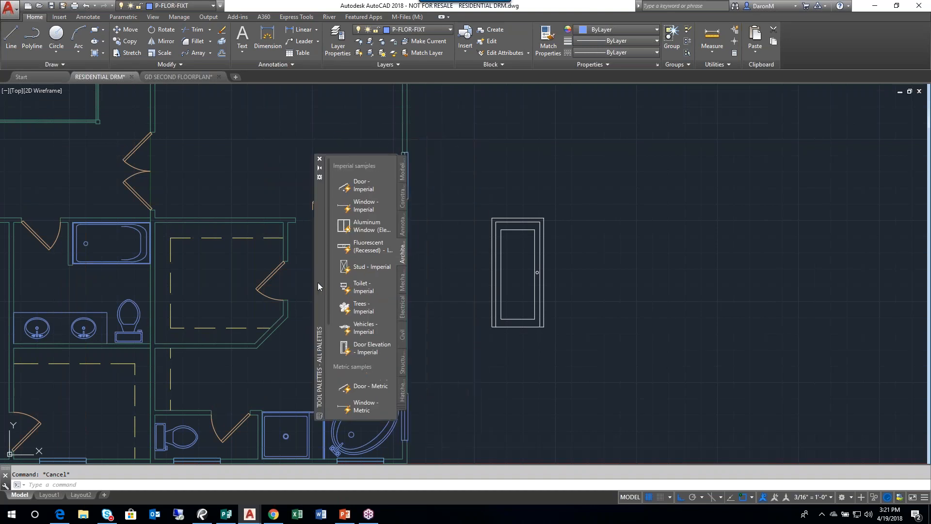
click(370, 169)
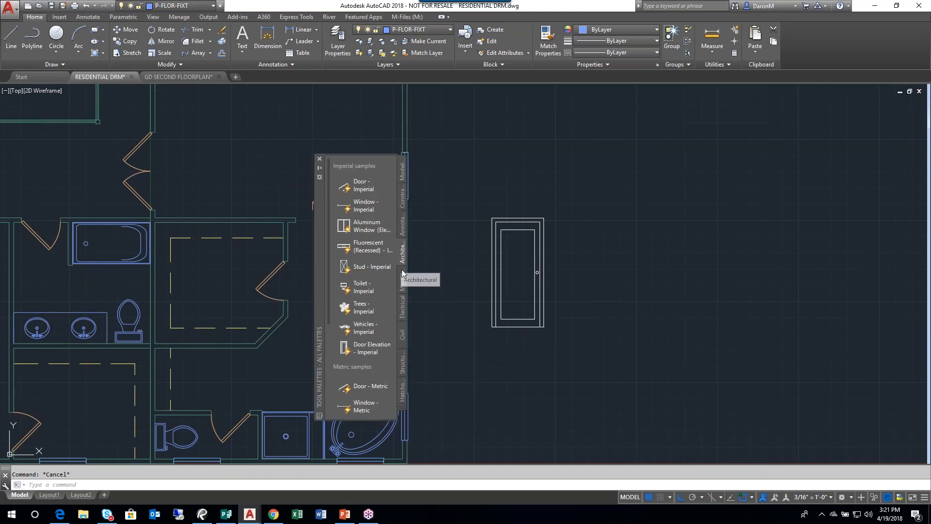
click(403, 311)
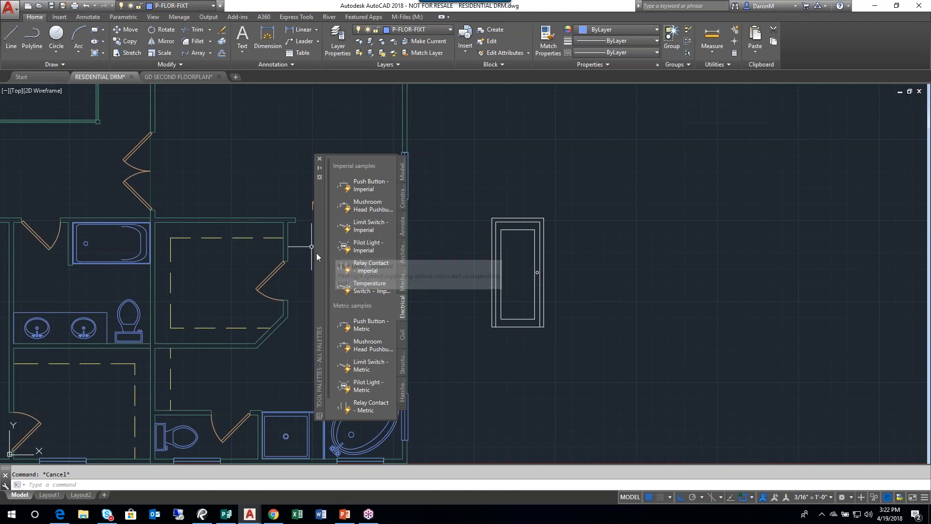
drag(317, 254, 217, 211)
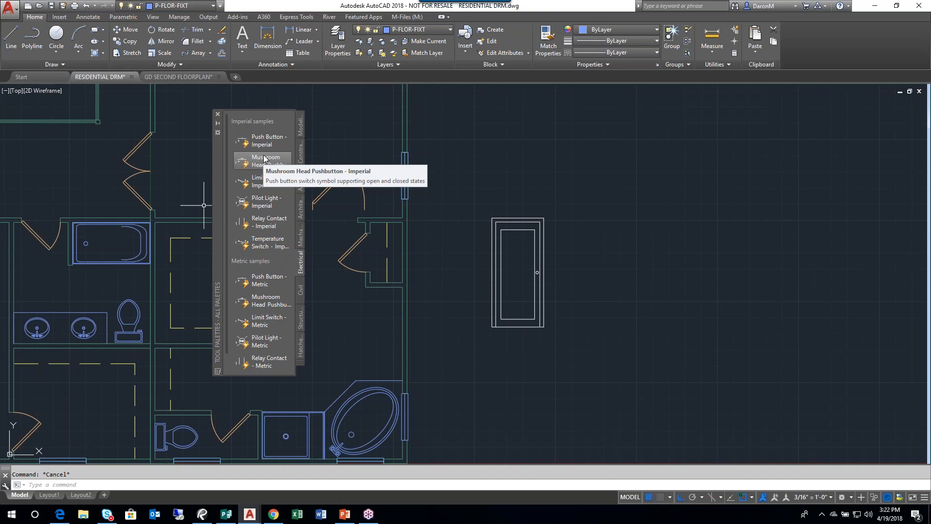
click(217, 117)
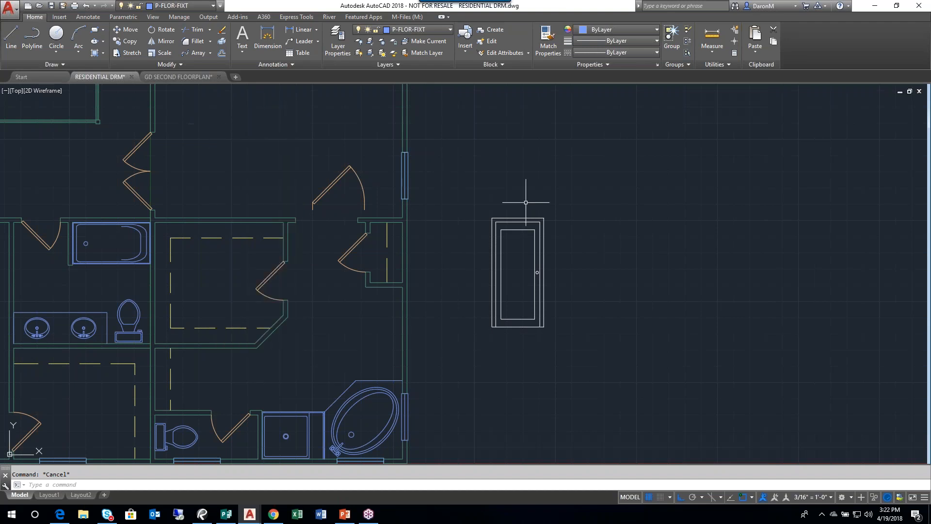
- Delete the door elevation block beside the floor plan and the door block above the wall opening
click(495, 221)
click(347, 175)
click(329, 179)
key(Delete)
middle_drag(468, 214, 448, 209)
middle_click(405, 154)
middle_click(405, 154)
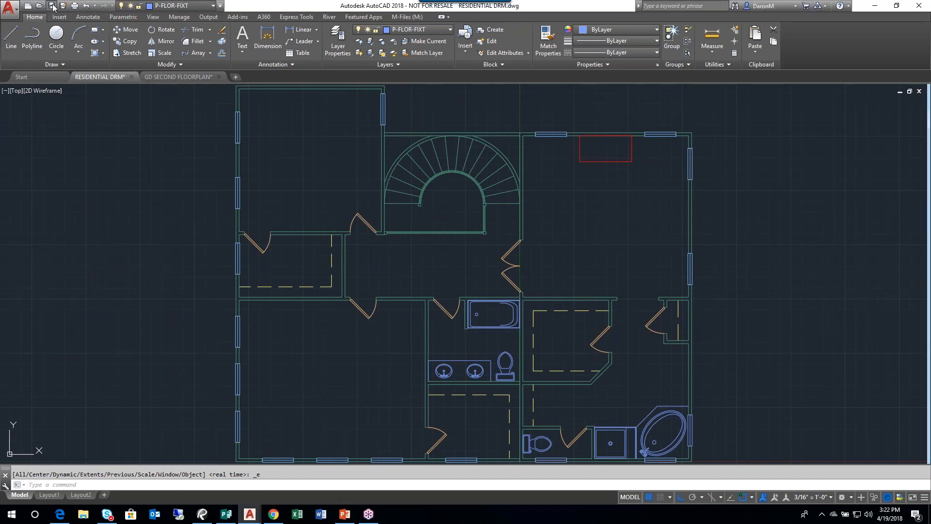
- Switch to the AutoCAD workbook in Publisher and go past External References to the Hatching section on pages 44 and 45
click(226, 514)
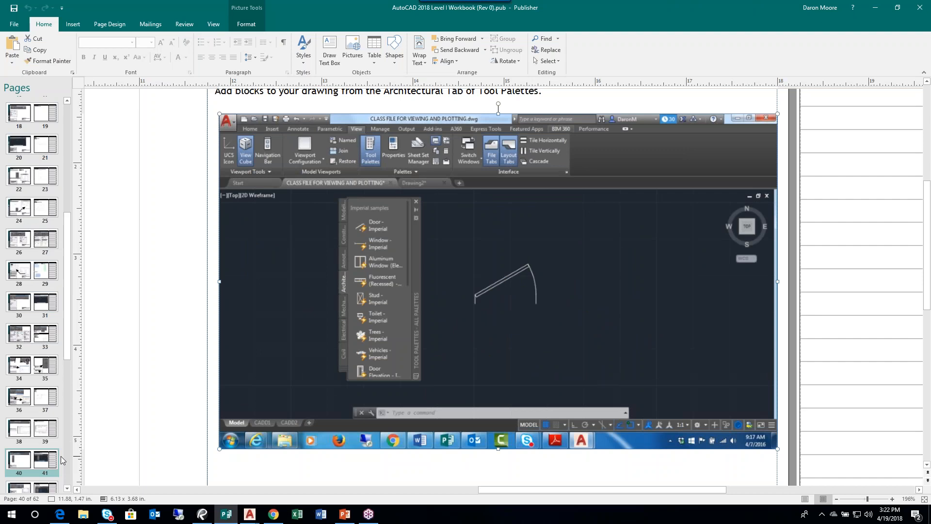
click(19, 487)
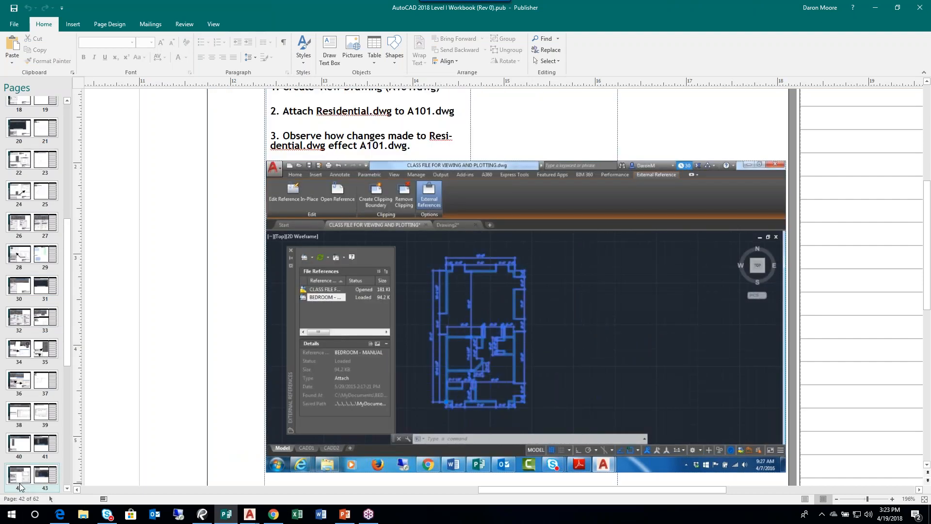
click(924, 499)
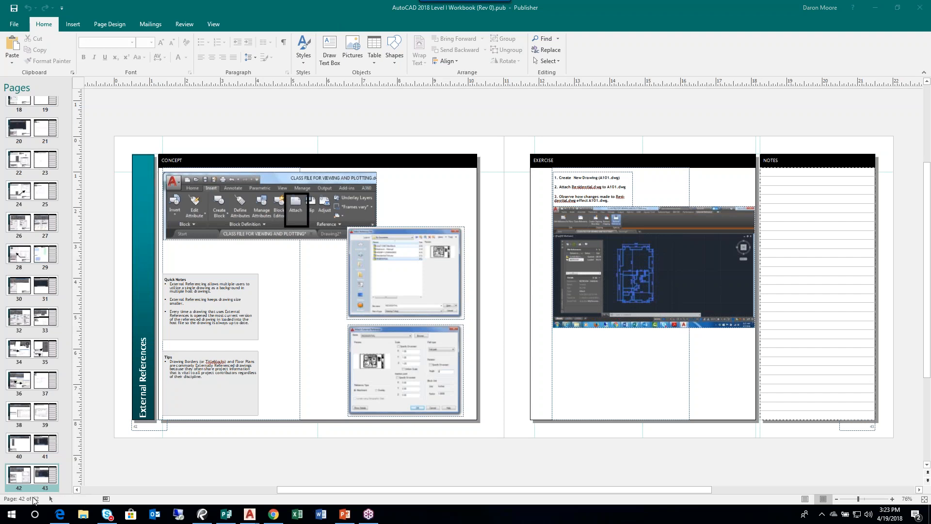
scroll(41, 472, down, 1)
click(30, 463)
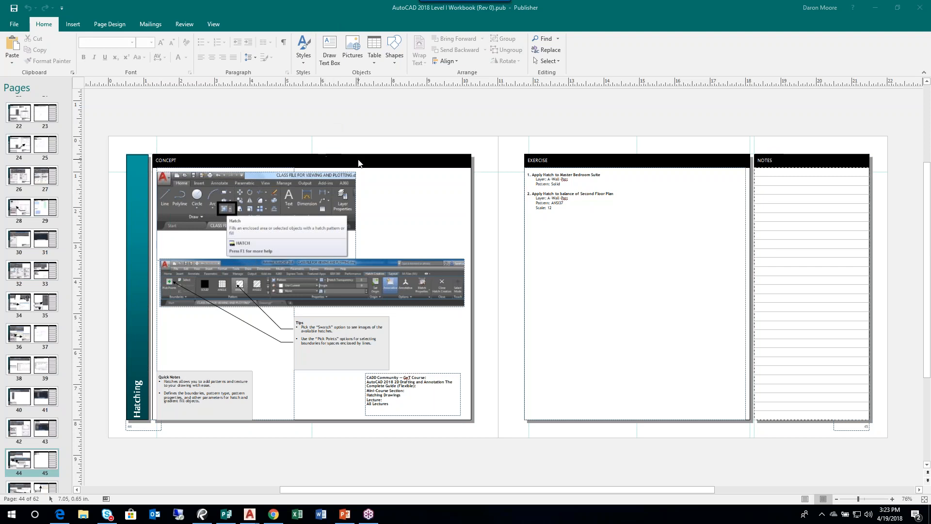
- Examine the Hatch Creation picture up close, looking at the Pick Points option and the pattern swatches
click(187, 297)
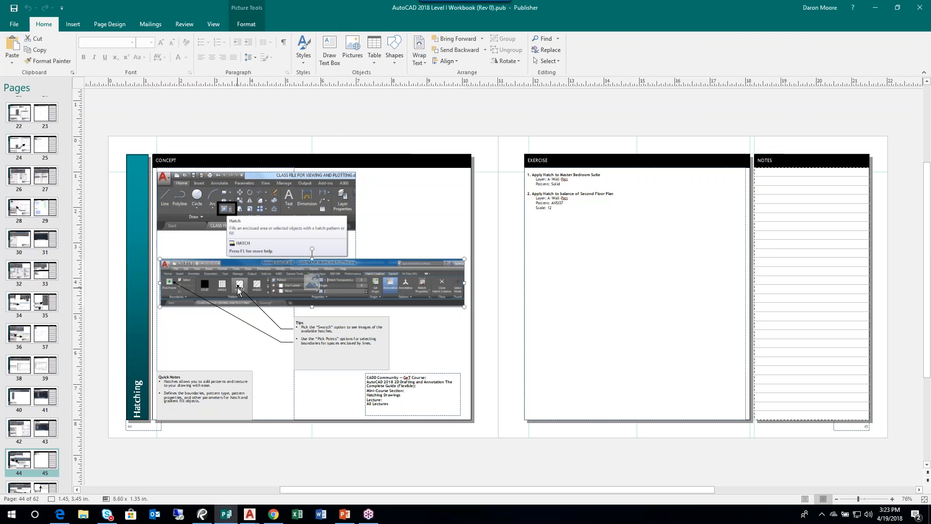
ctrl+scroll(237, 287, up, 5)
ctrl+scroll(339, 294, up, 3)
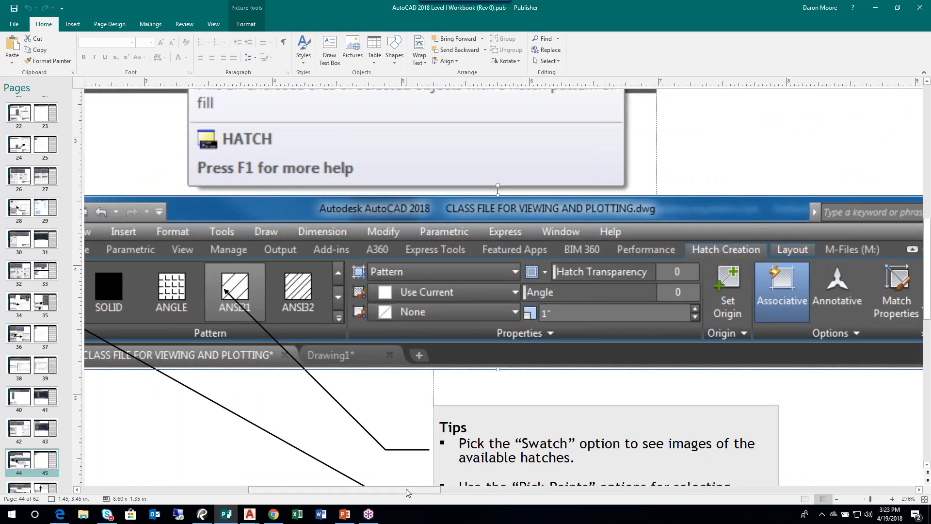
drag(406, 491, 352, 499)
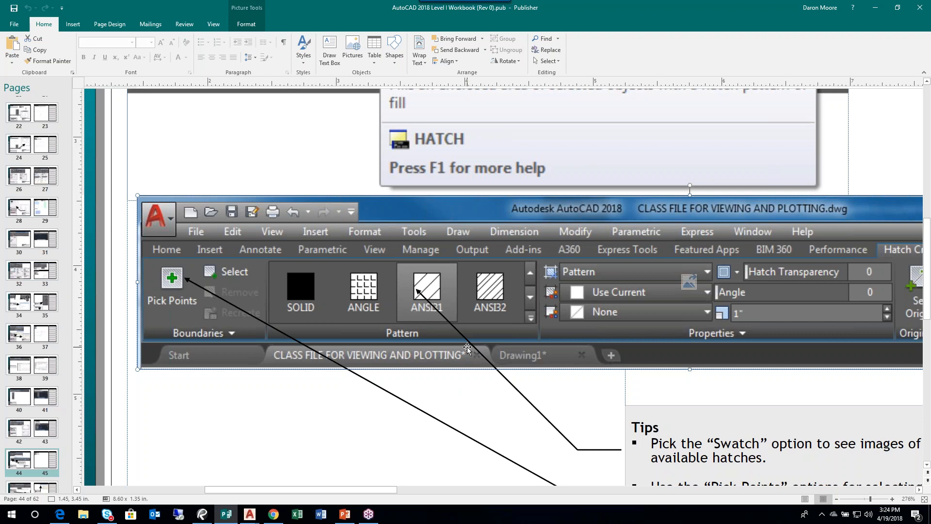
click(314, 413)
scroll(314, 412, down, 1)
scroll(313, 395, up, 2)
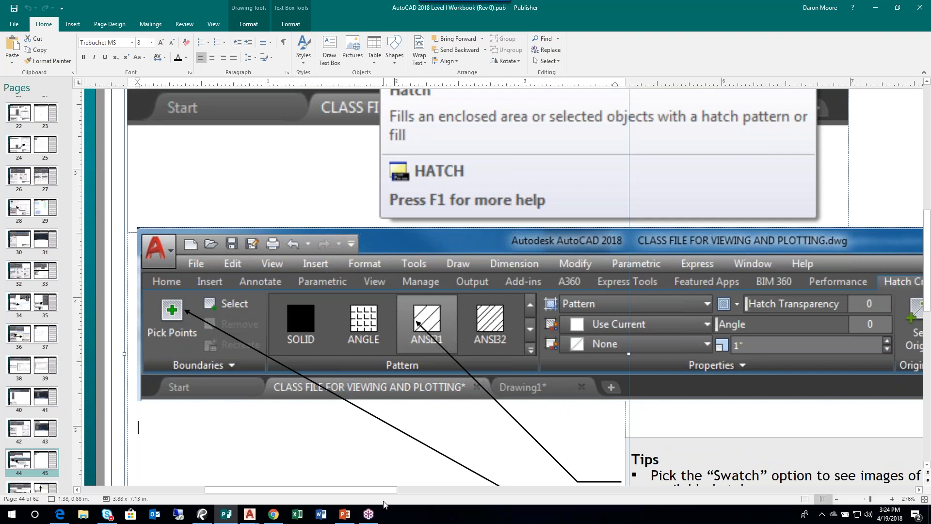
- Switch to the GD SECOND FLOORPLAN drawing in AutoCAD and read notes F and G on its layout sheet
mouse_move(250, 515)
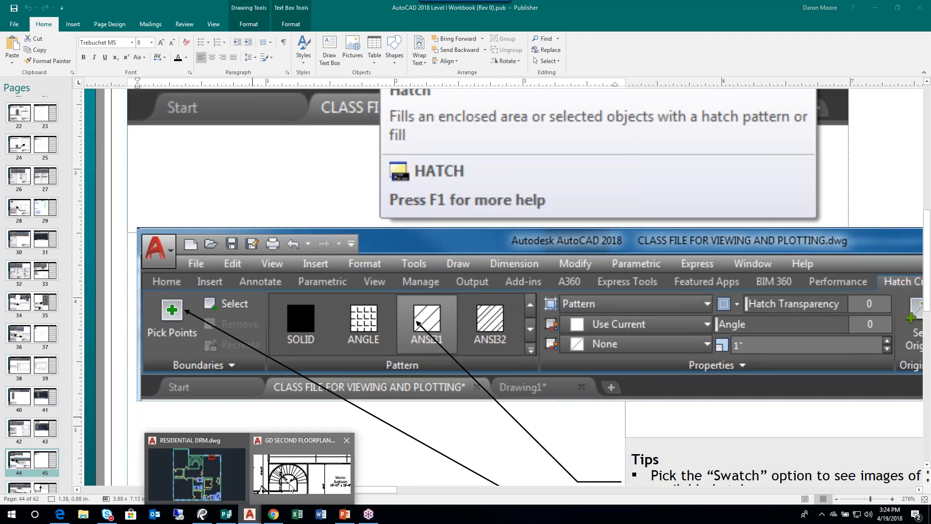
click(301, 472)
middle_drag(486, 245, 191, 244)
middle_drag(454, 272, 114, 249)
middle_drag(413, 301, 311, 235)
scroll(313, 238, up, 2)
scroll(381, 295, up, 2)
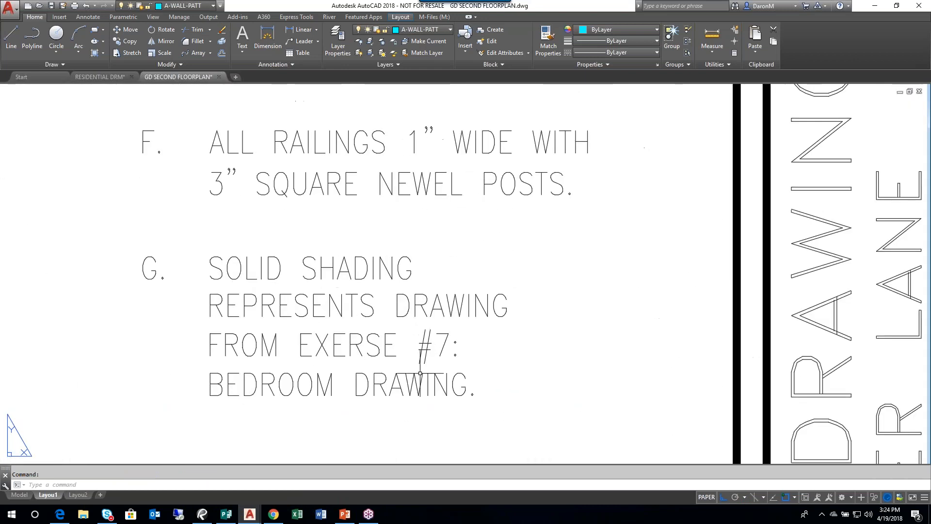
middle_drag(421, 373, 445, 346)
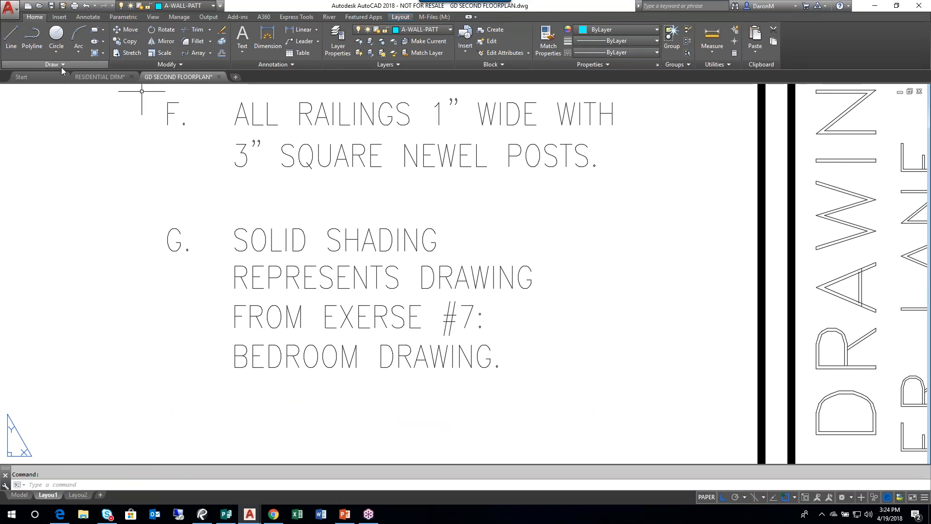
- Switch to the RESIDENTIAL DRM drawing and turn off the drawing grid
click(97, 76)
scroll(435, 228, up, 4)
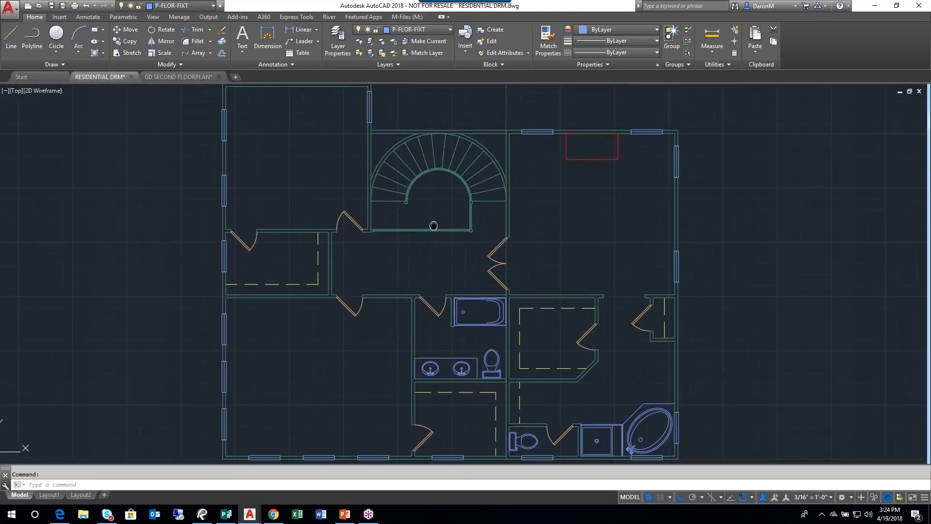
scroll(417, 153, up, 4)
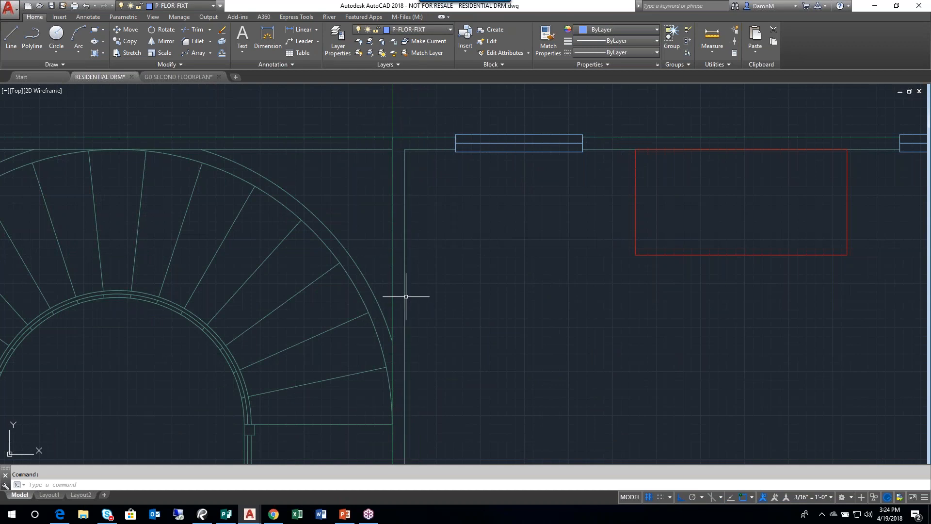
scroll(406, 296, down, 1)
scroll(430, 320, down, 1)
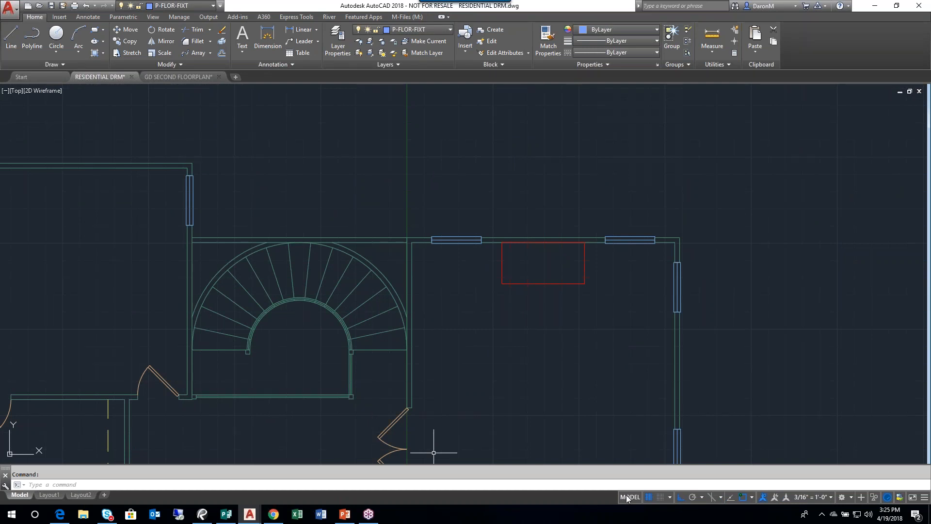
click(647, 497)
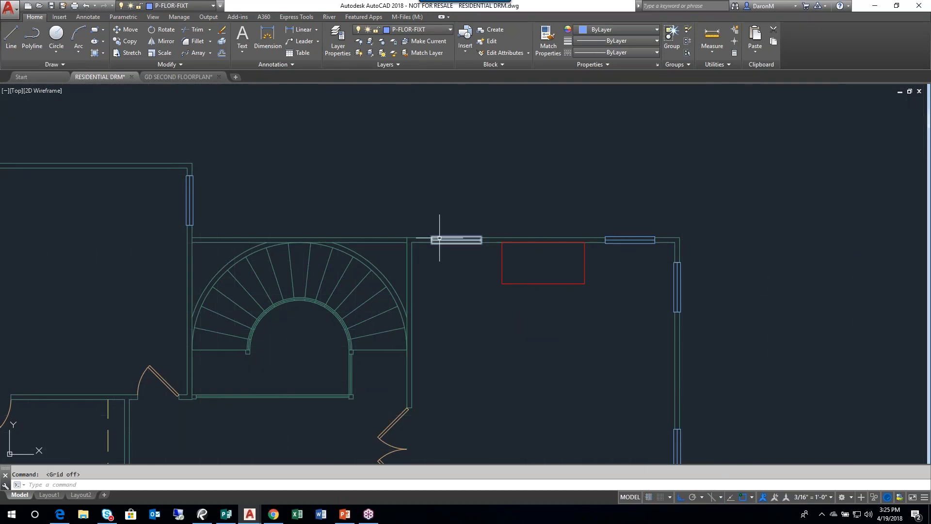
- Examine the wall lines of the floor plan up close, from the stairwell corner down to the lower exterior wall
scroll(459, 238, up, 1)
scroll(387, 248, up, 1)
scroll(387, 248, up, 1)
middle_drag(411, 326, 399, 244)
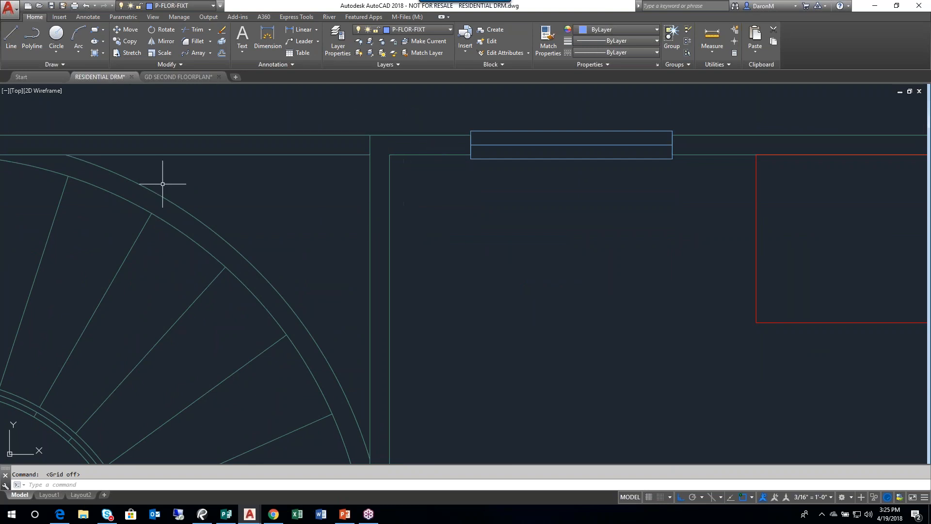
middle_drag(406, 301, 407, 240)
middle_drag(408, 384, 411, 237)
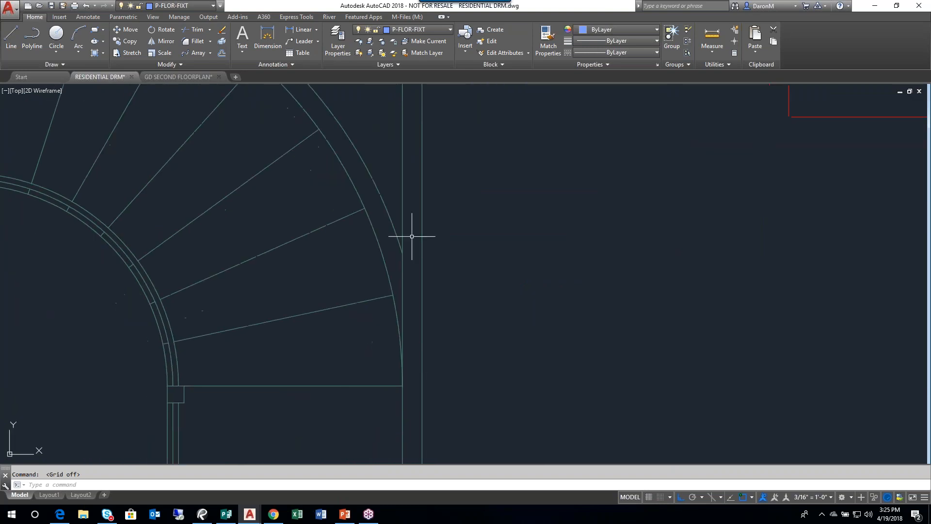
mouse_move(440, 386)
middle_down()
mouse_move(427, 361)
mouse_move(424, 239)
middle_up()
middle_drag(414, 354, 441, 236)
middle_drag(442, 363, 449, 225)
middle_drag(452, 334, 426, 227)
middle_drag(434, 360, 343, 150)
middle_drag(377, 334, 398, 198)
middle_click(398, 198)
middle_click(399, 198)
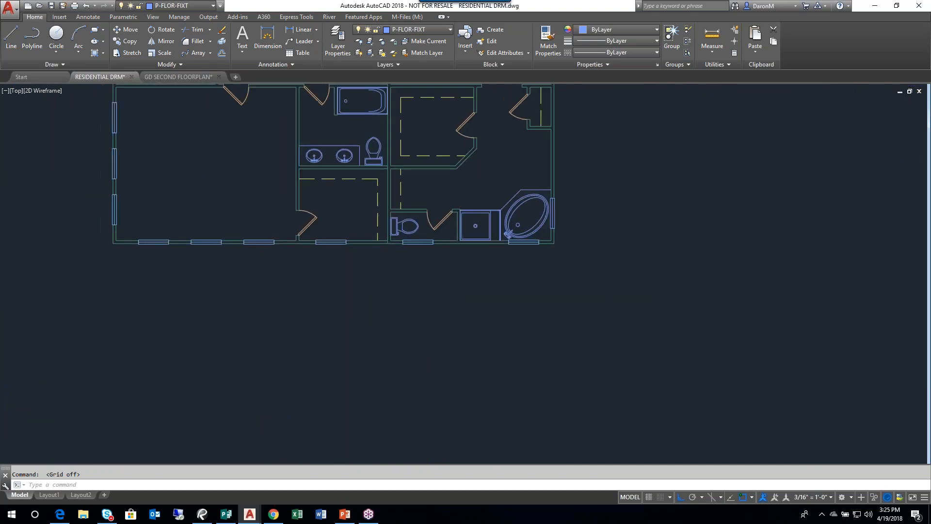
- Make A-WALL-PATT the current layer
middle_drag(507, 277, 347, 289)
mouse_move(348, 289)
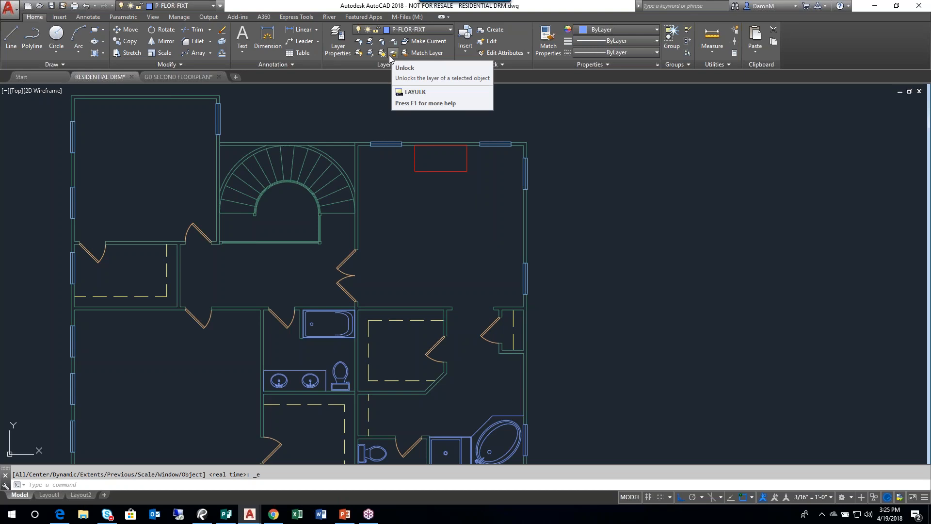
click(450, 32)
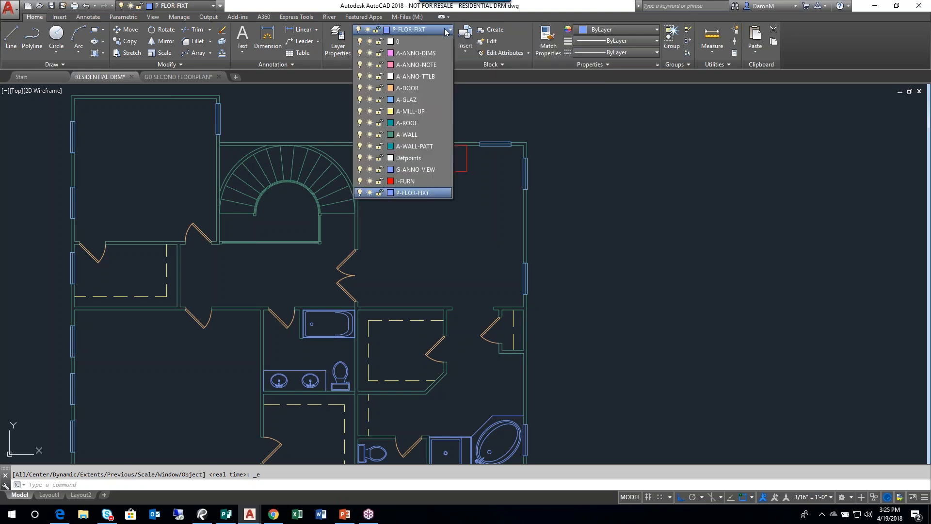
click(427, 147)
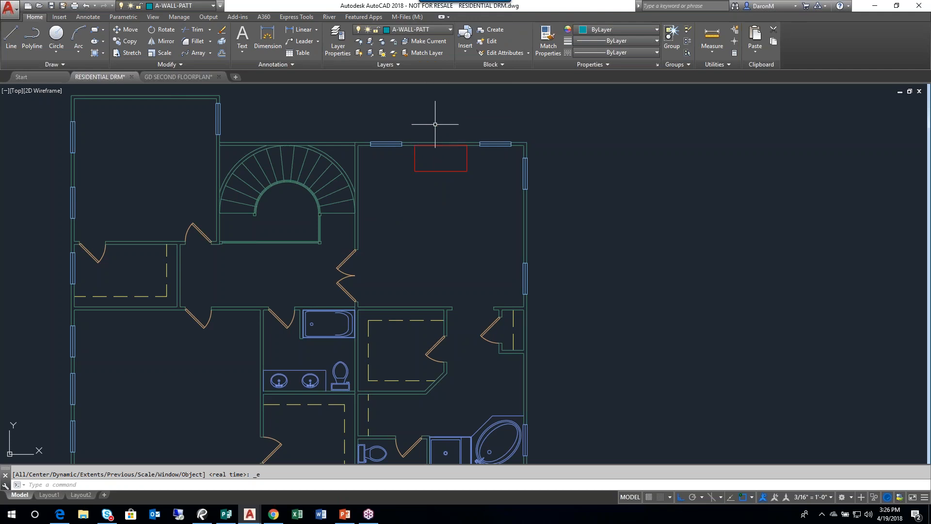
- Draw a long, thin sample rectangle in the empty space to the right of the floor plan
click(95, 30)
middle_drag(585, 348, 436, 328)
click(448, 339)
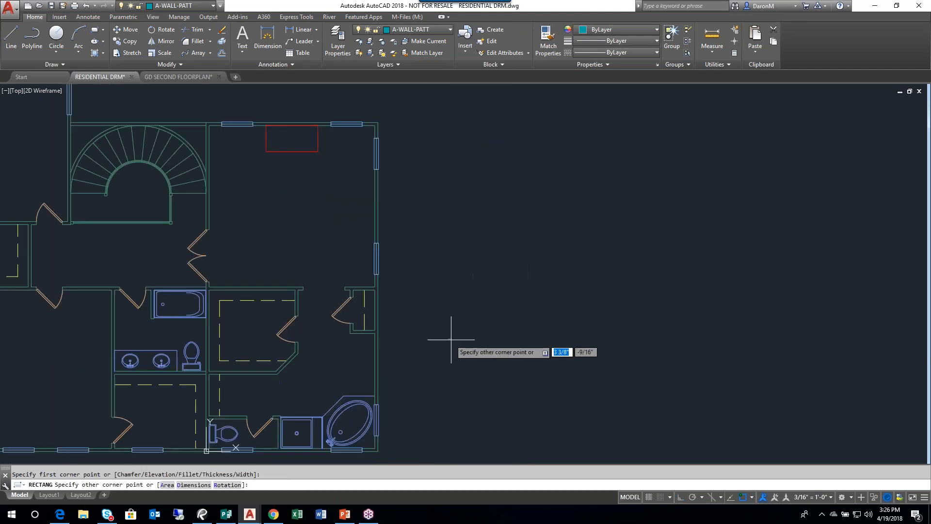
click(617, 346)
scroll(652, 391, up, 2)
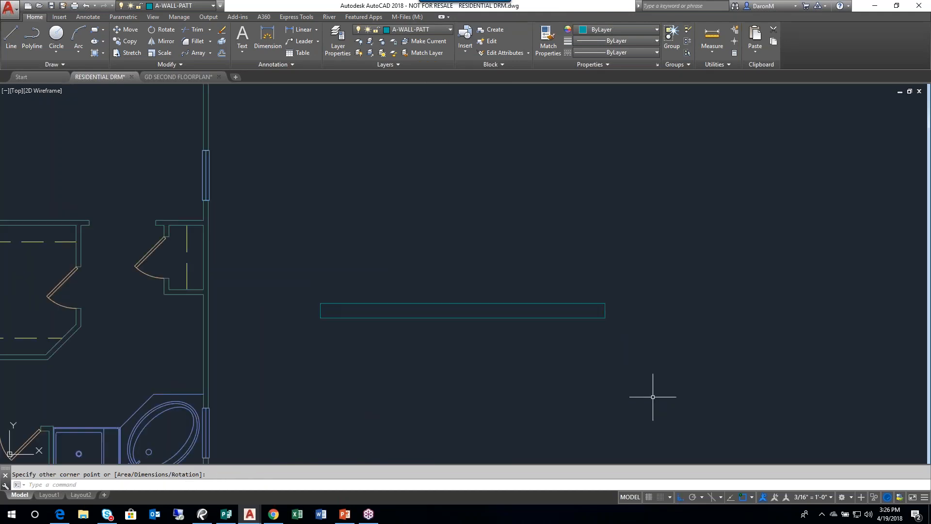
- Delete the sample rectangle beside the floor plan
click(433, 315)
click(423, 306)
click(423, 306)
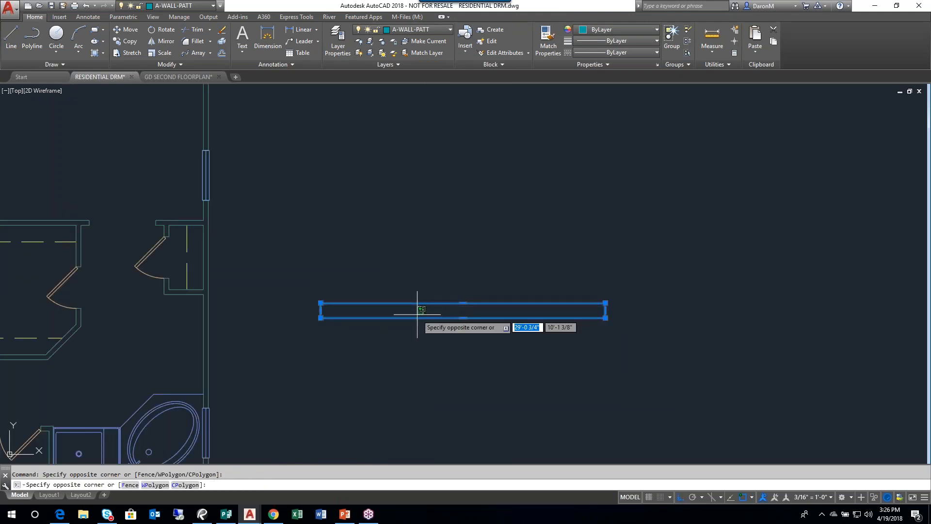
click(395, 333)
key(Delete)
scroll(316, 291, down, 6)
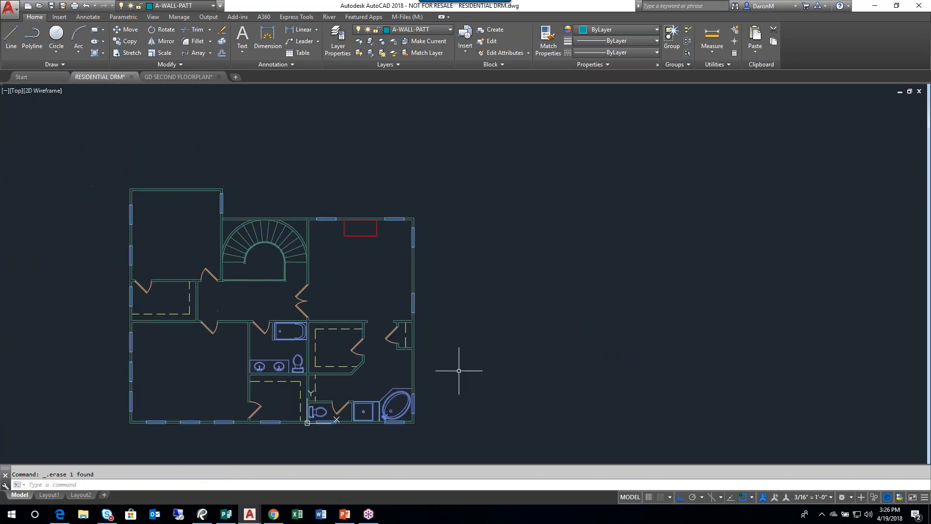
- Freeze the window layer A-GLAZ and the door layer A-DOOR by picking a window and a door in the plan
scroll(354, 312, up, 4)
middle_drag(364, 307, 371, 258)
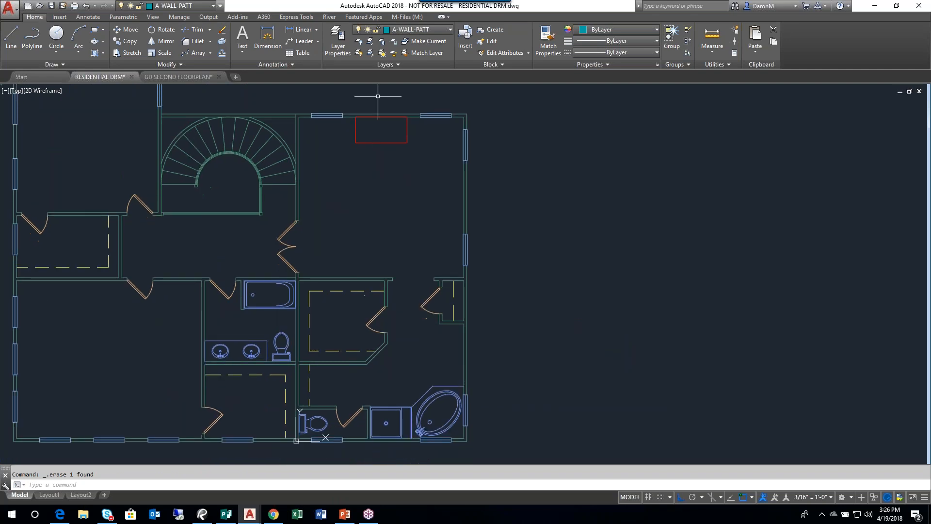
click(383, 47)
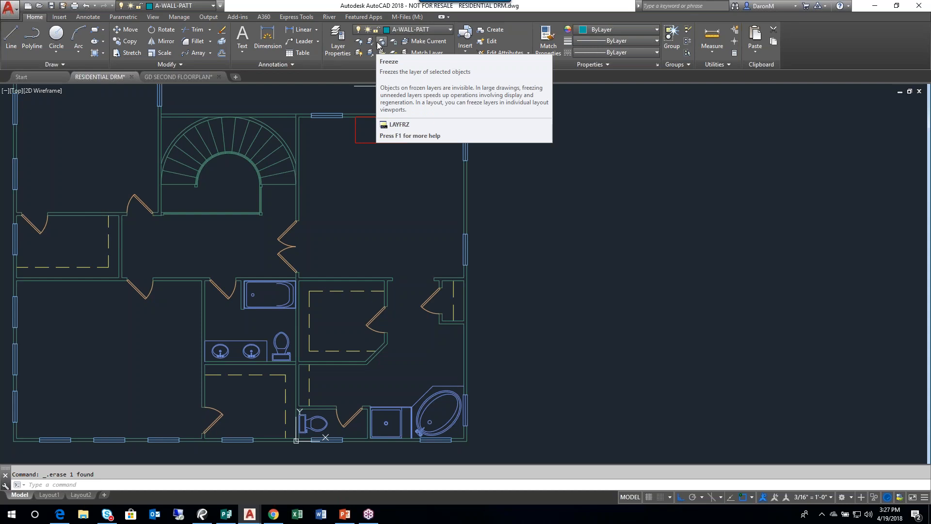
click(383, 52)
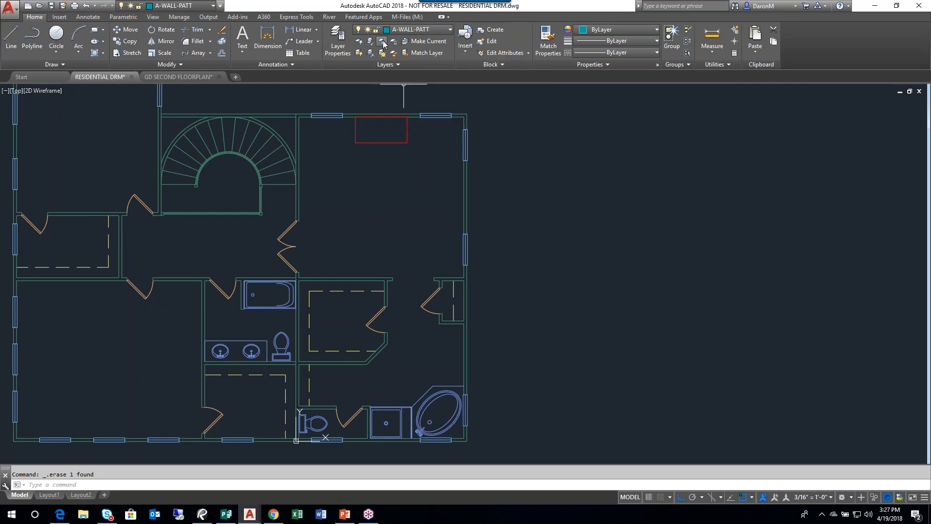
click(330, 112)
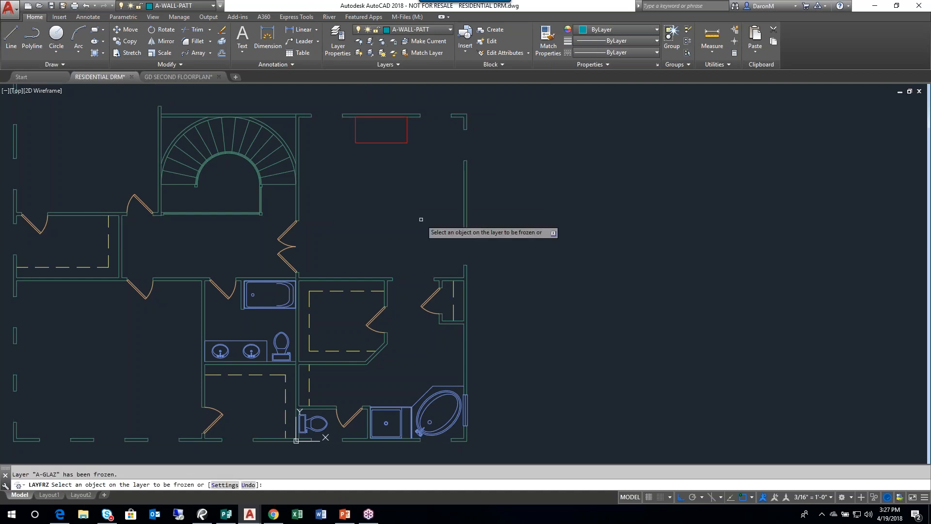
click(285, 233)
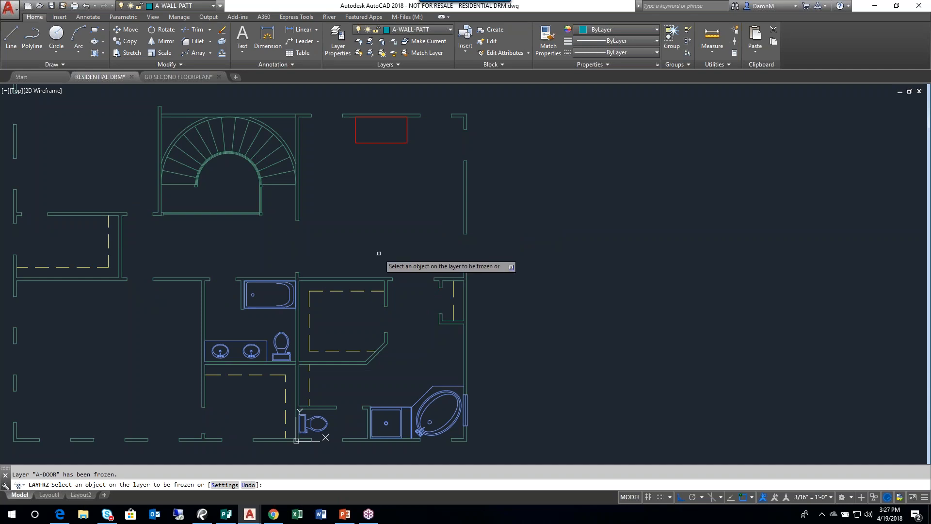
- Freeze the P-FLOR-FIXT, A-MILL-UP and I-FURN layers by picking the bathtub, a dashed closet line and the red rectangle
click(272, 306)
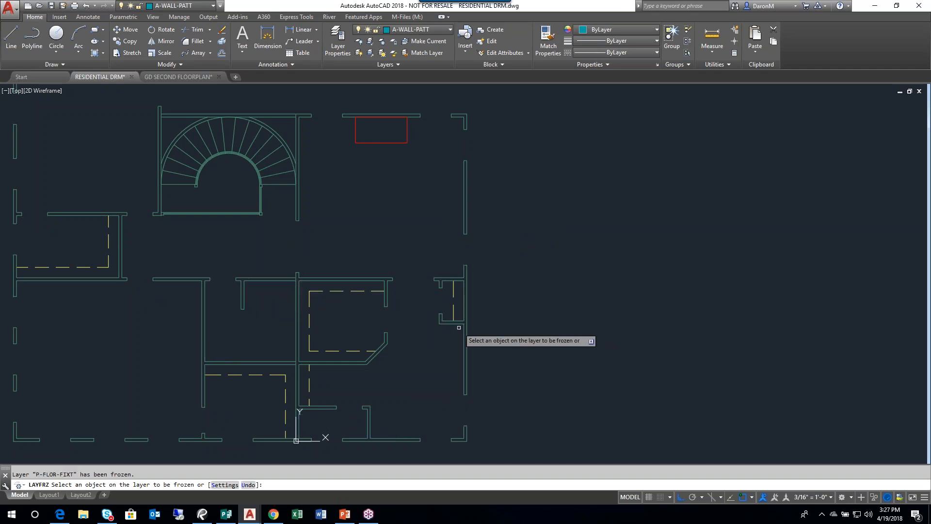
click(454, 291)
middle_drag(414, 320, 480, 327)
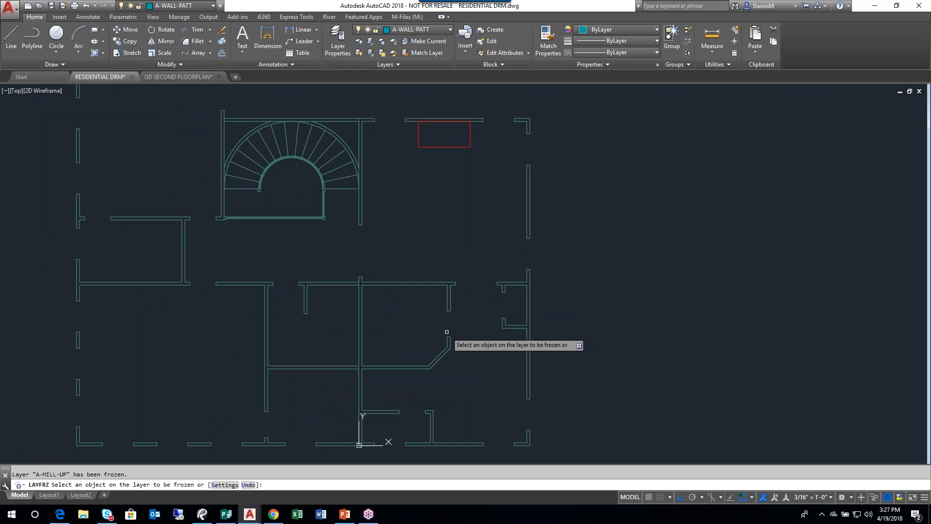
click(453, 149)
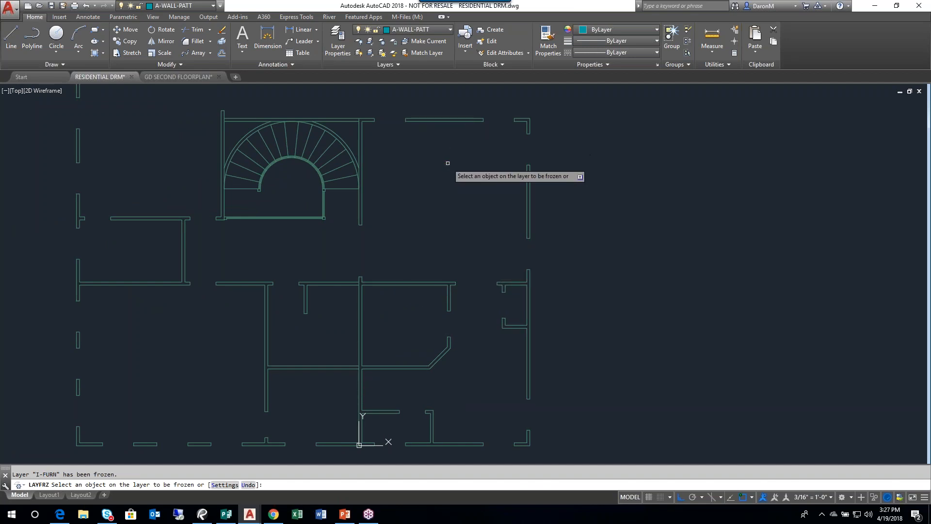
key(Escape)
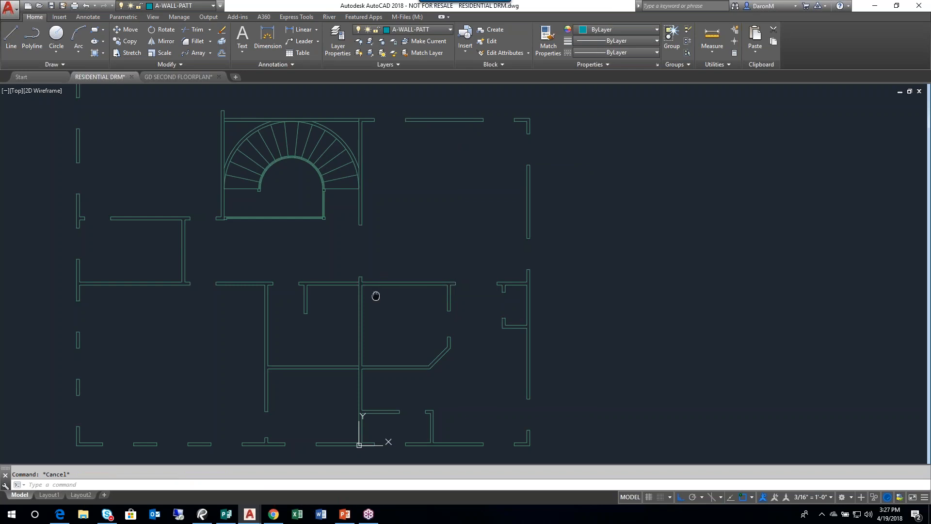
middle_drag(359, 294, 354, 292)
mouse_move(354, 293)
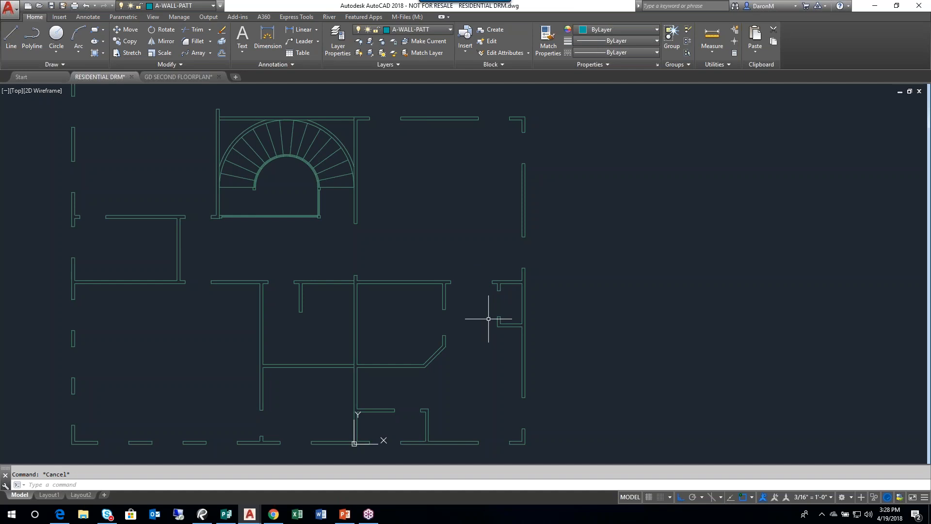
key(ctrl+z)
middle_drag(401, 162, 388, 167)
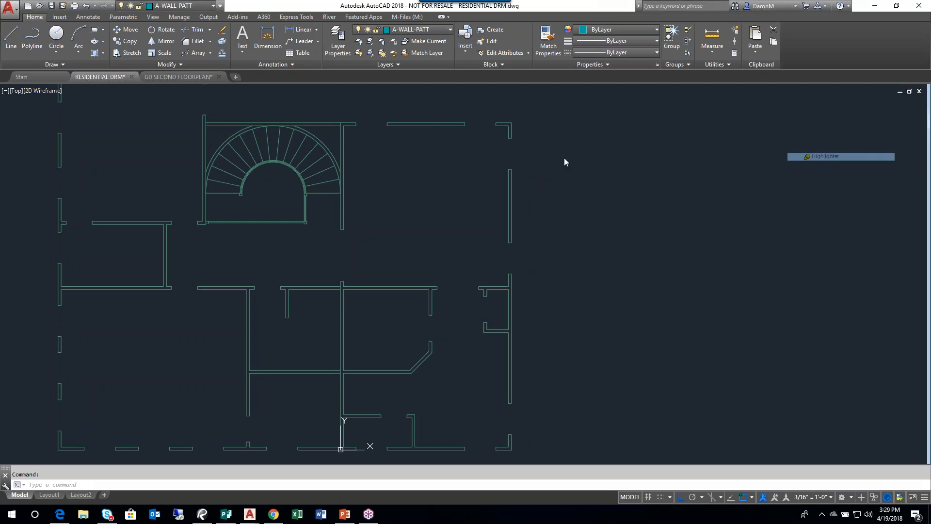
mouse_move(88, 45)
mouse_down()
mouse_move(105, 48)
mouse_move(92, 59)
mouse_move(76, 52)
mouse_up()
mouse_move(100, 121)
mouse_down()
mouse_move(101, 59)
mouse_move(72, 75)
mouse_move(130, 74)
mouse_up()
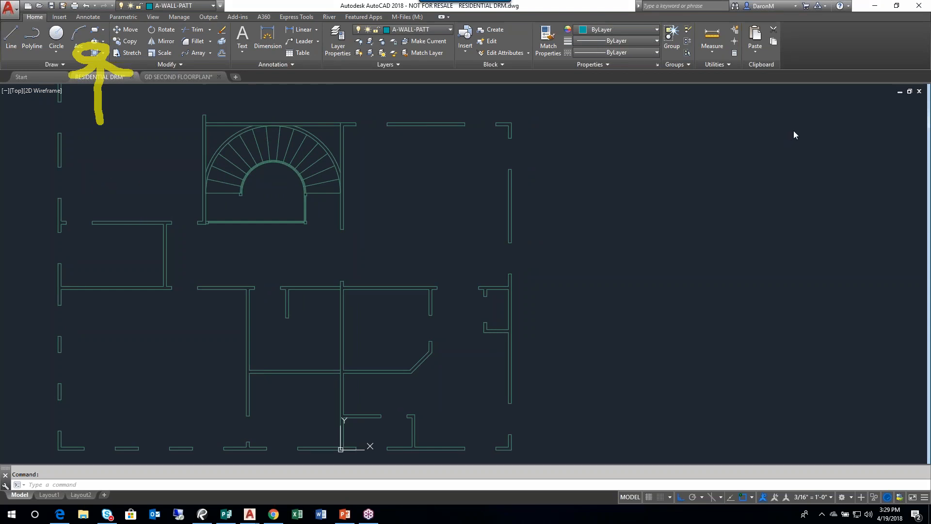
click(811, 186)
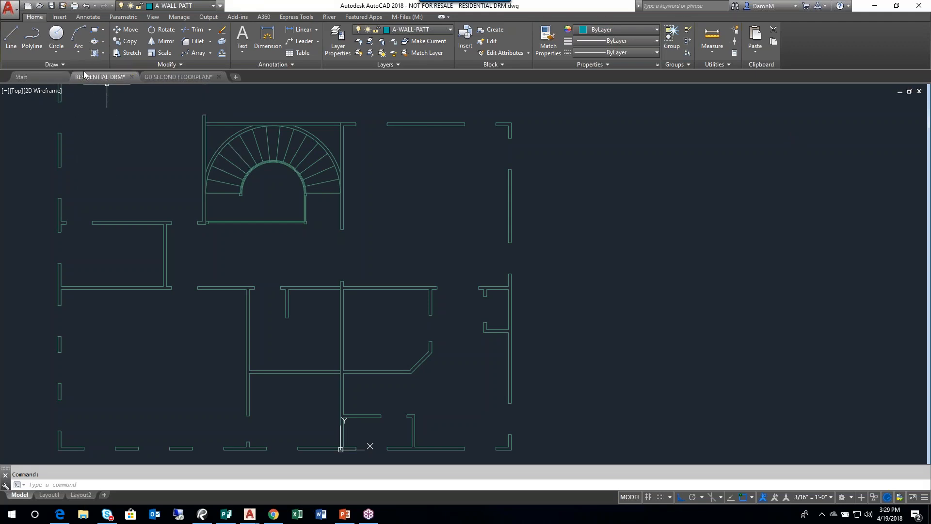
mouse_move(85, 77)
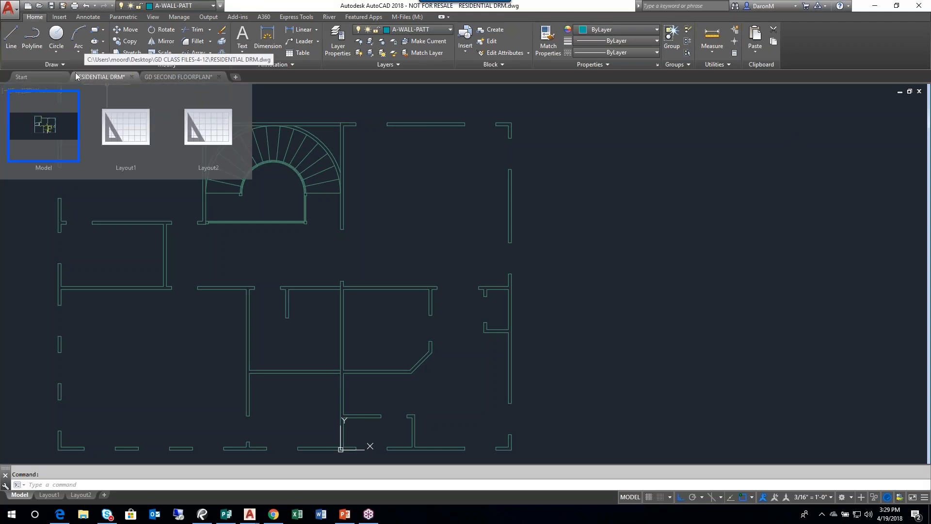
- Start a hatch with the SOLID pattern and fill the top wall segment between the upper-right room's two window openings
scroll(524, 150, up, 3)
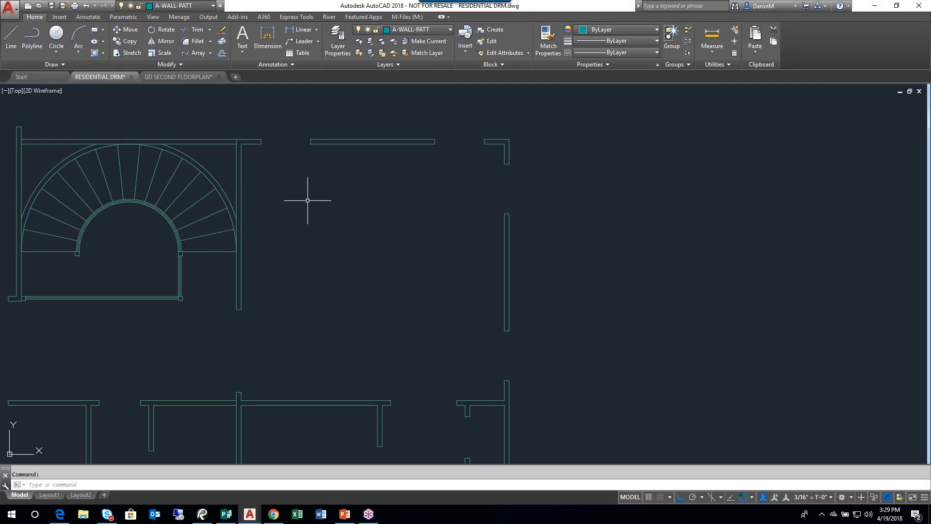
click(94, 54)
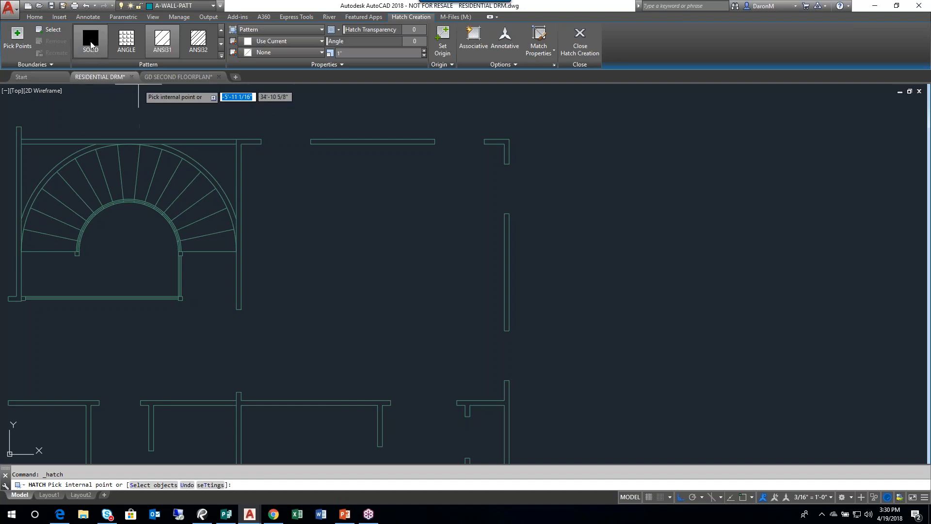
click(91, 45)
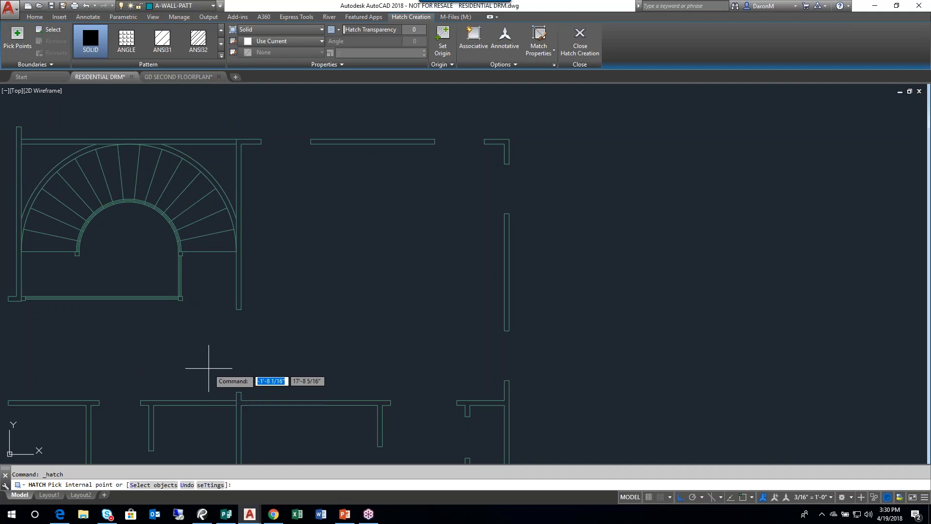
scroll(291, 130, up, 2)
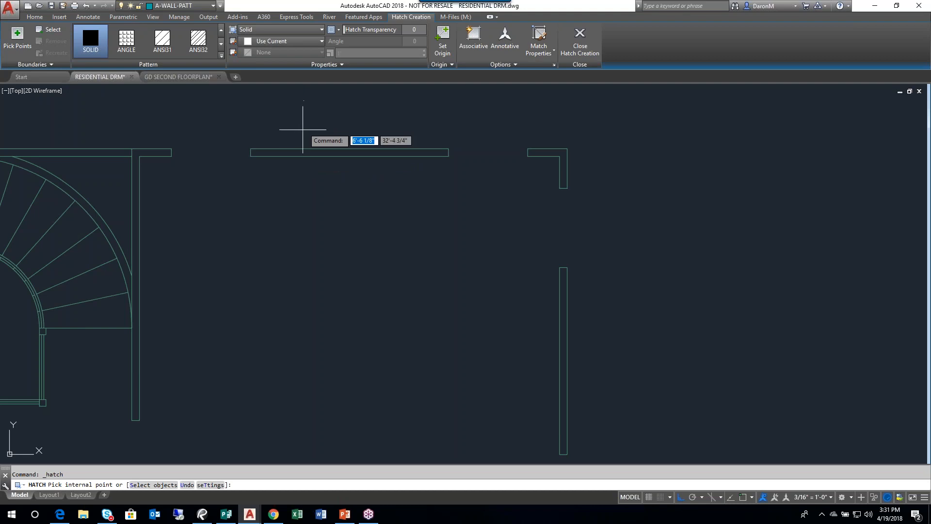
click(296, 153)
- Fill the right exterior wall segments with the solid hatch, from the upper-right corner through the closet walls to the lower-right corner
mouse_move(315, 207)
middle_down()
mouse_move(175, 228)
mouse_move(115, 224)
middle_up()
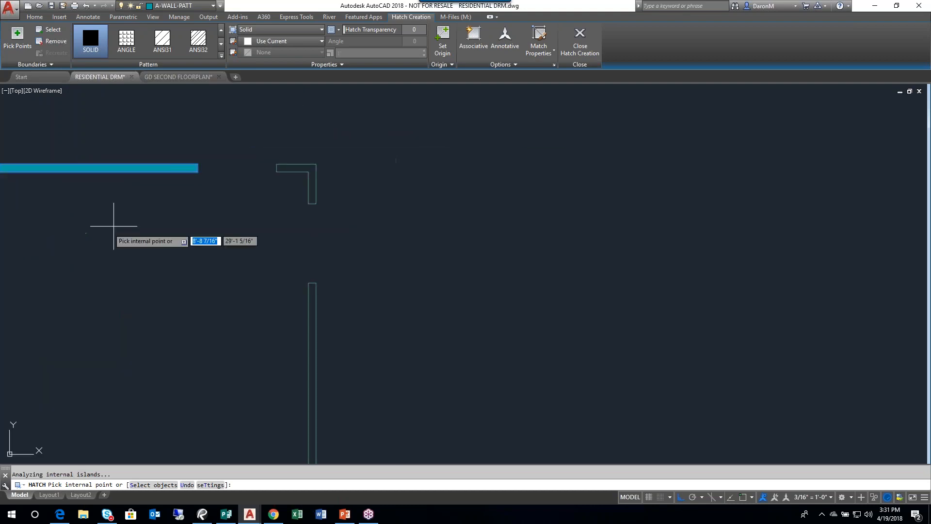
click(301, 167)
middle_drag(341, 328, 395, 216)
click(375, 240)
scroll(380, 247, down, 2)
middle_drag(393, 352, 395, 198)
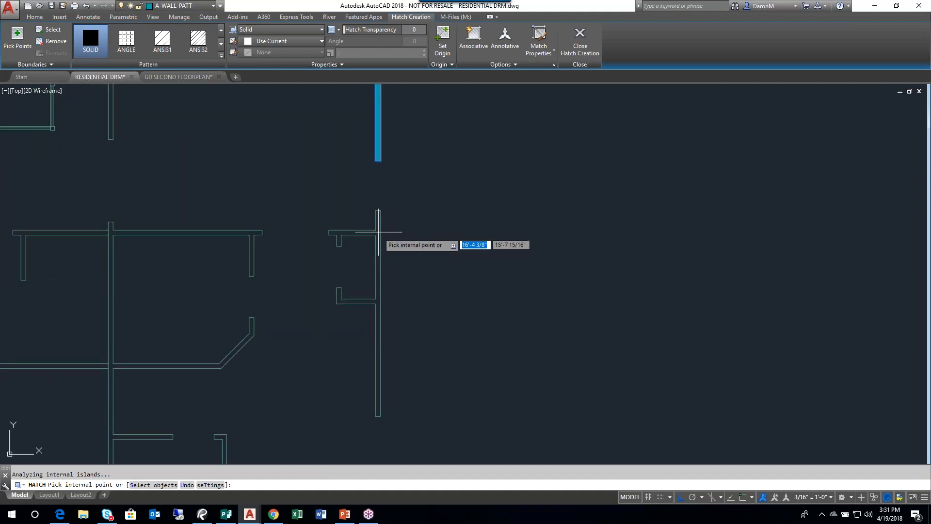
click(376, 228)
middle_drag(398, 348, 400, 147)
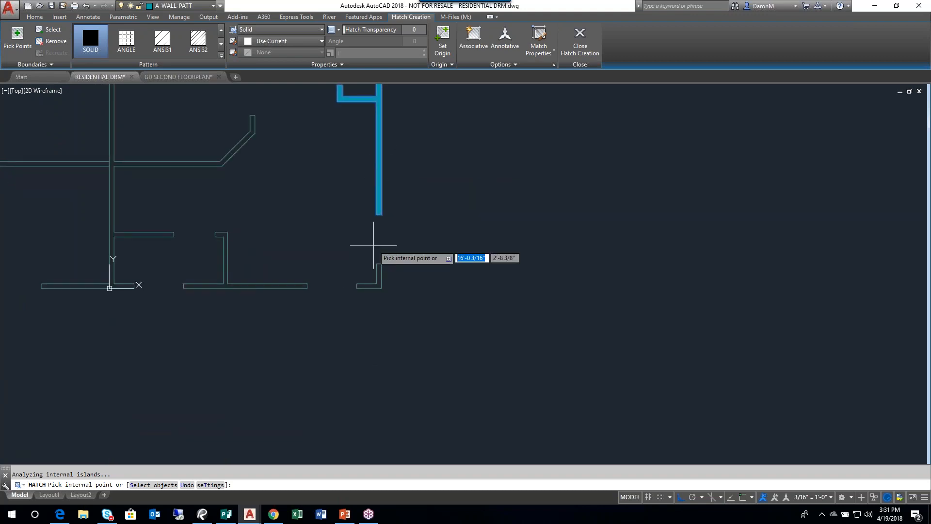
click(376, 273)
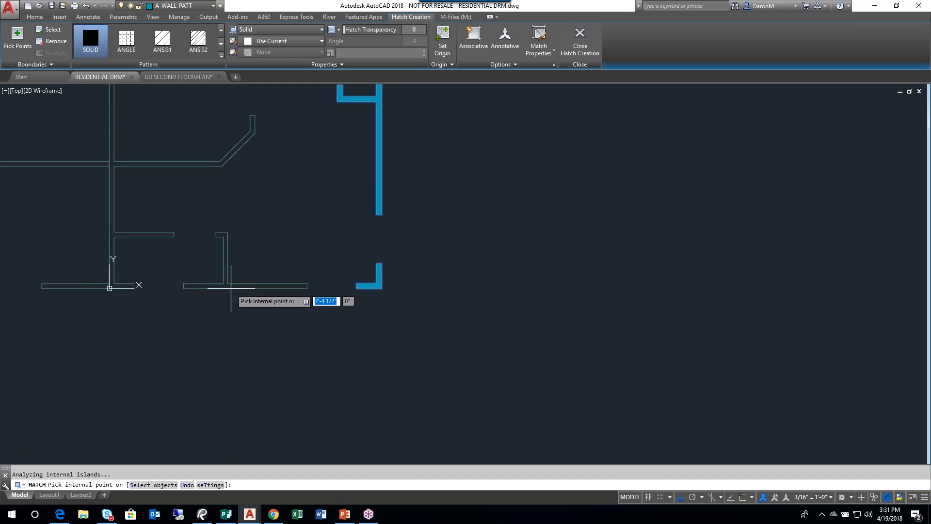
- Add the bottom wall with its short partition and the connected interior walls of the lower-right rooms to the solid hatch
click(231, 289)
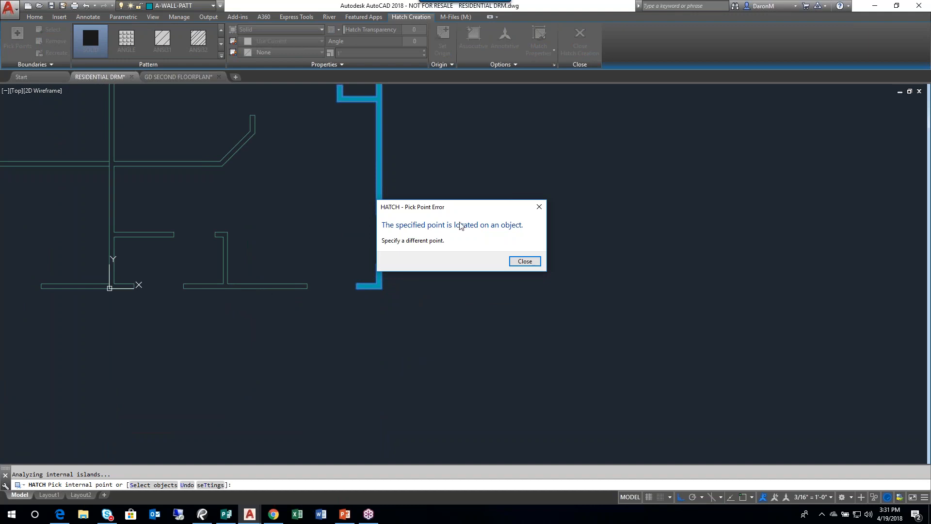
click(521, 265)
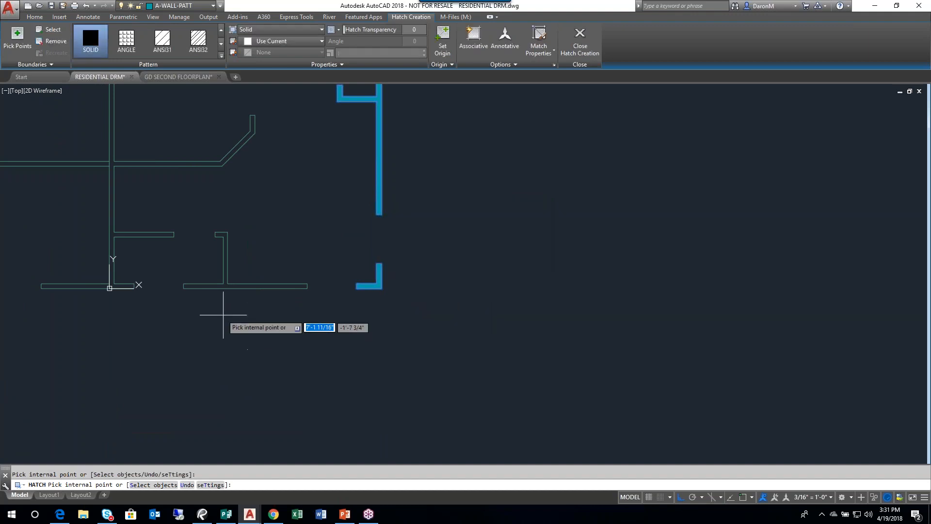
scroll(208, 312, up, 2)
middle_drag(177, 306, 346, 330)
middle_drag(271, 224, 266, 269)
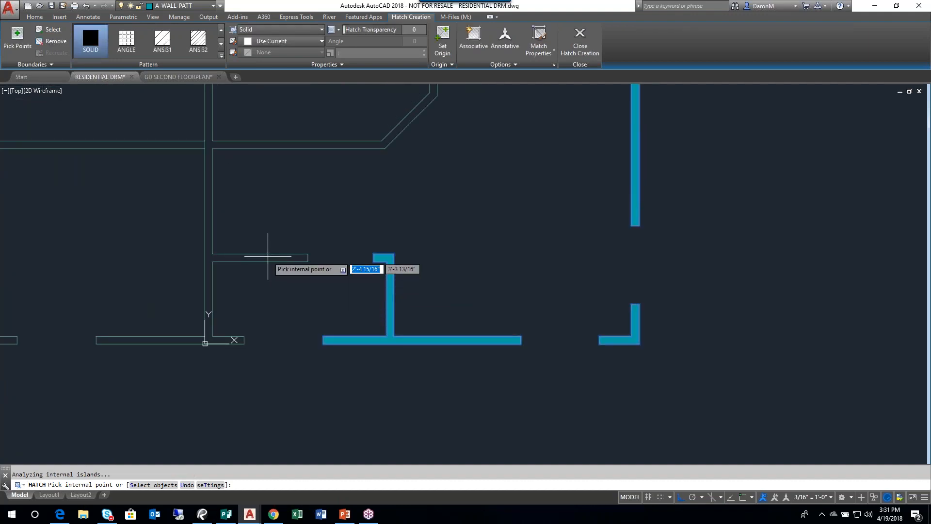
- Fill the wall between the staircase and the upper-right room with the solid hatch and finish the hatch
middle_drag(318, 183, 323, 340)
scroll(324, 341, down, 2)
middle_drag(309, 242, 309, 341)
middle_drag(261, 212, 256, 289)
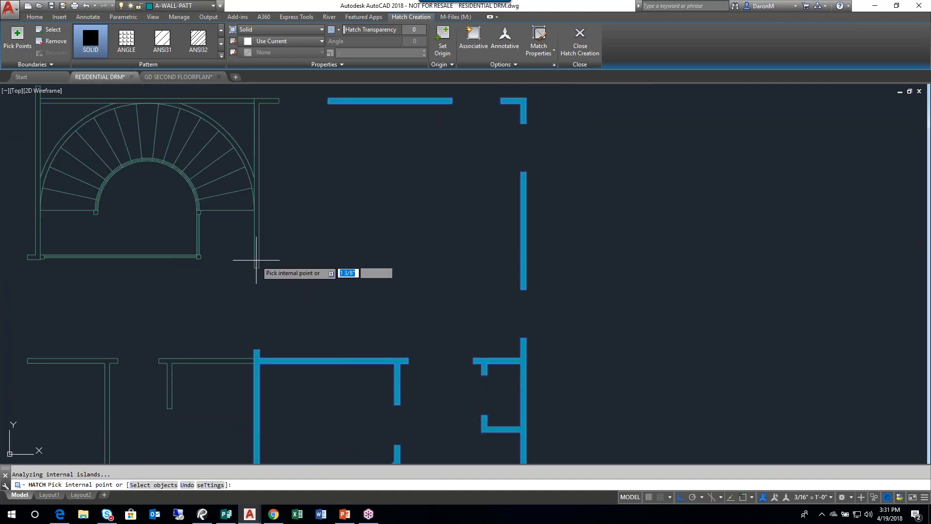
scroll(310, 257, down, 2)
middle_drag(392, 264, 354, 197)
mouse_move(363, 257)
middle_down()
mouse_move(374, 317)
mouse_move(358, 245)
middle_up()
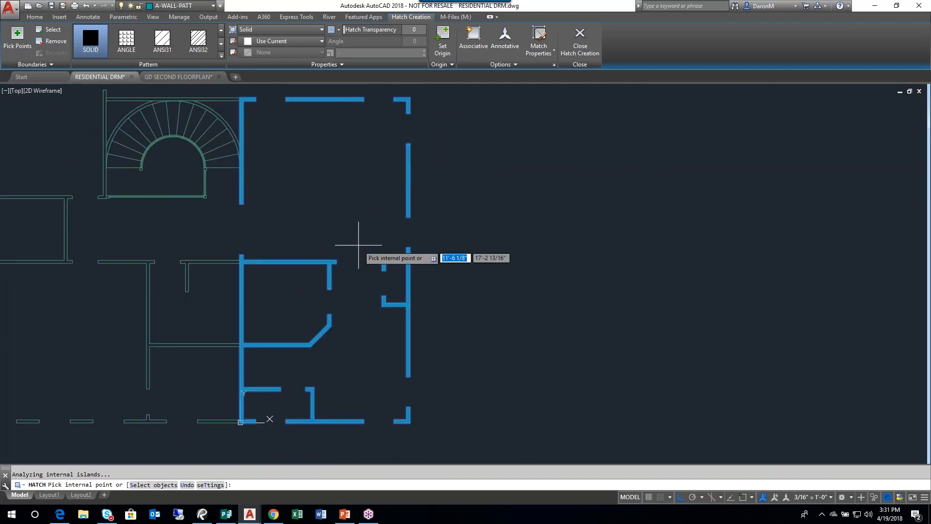
key(Return)
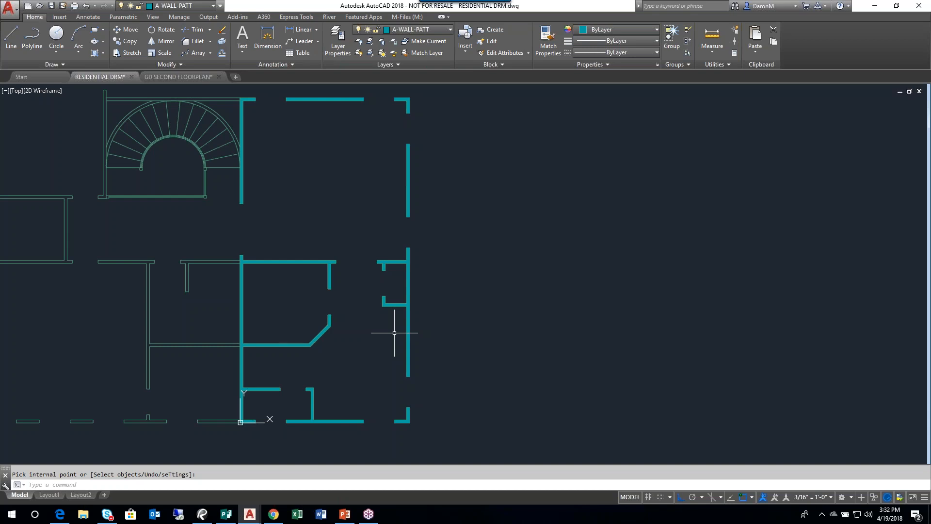
- Set the transparency of layer A-WALL-PATT to 60 in the layer properties
click(338, 43)
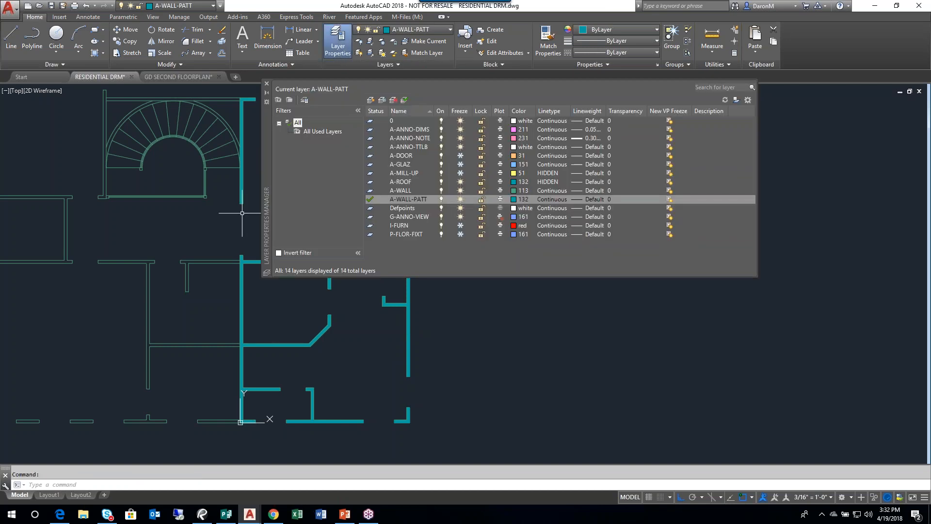
drag(264, 216, 73, 269)
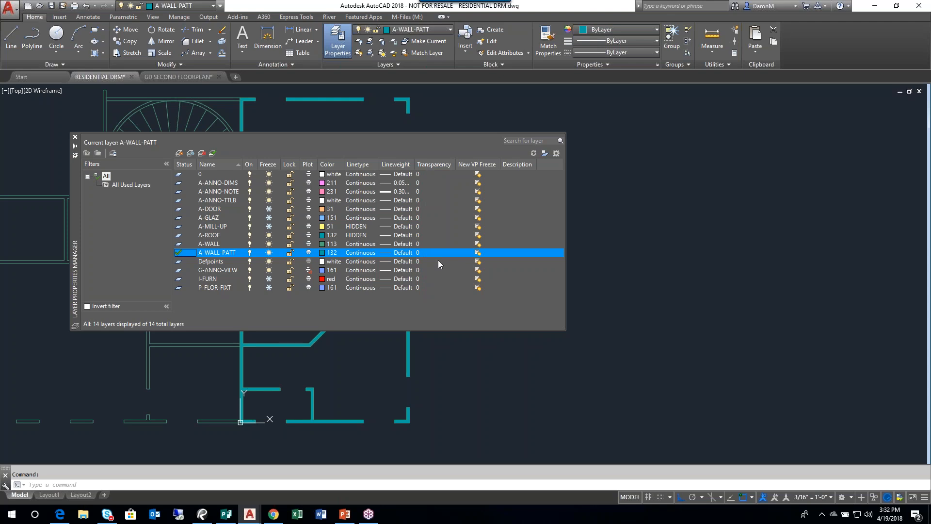
click(424, 253)
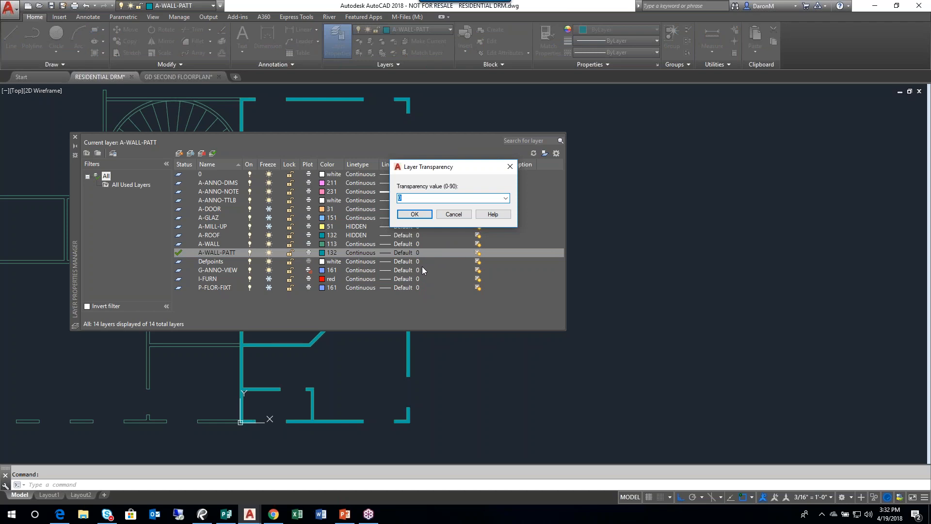
text(60)
click(414, 215)
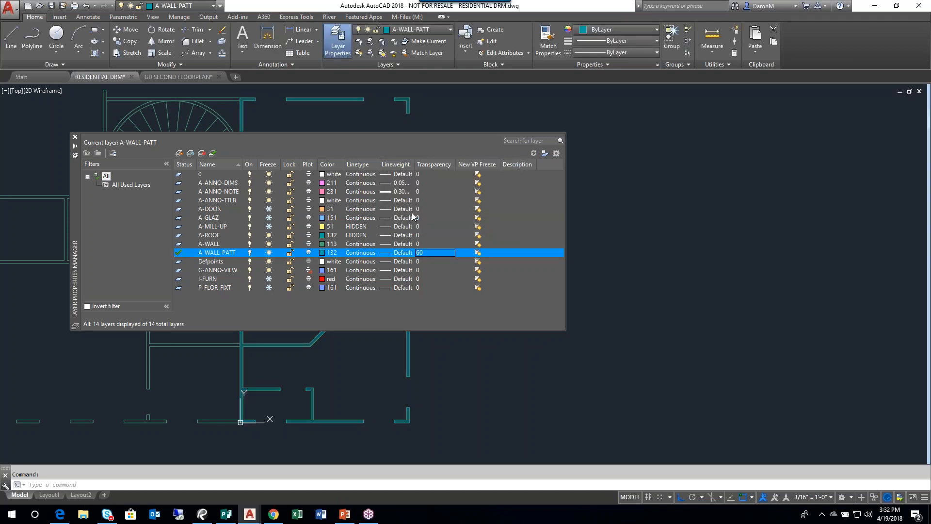
scroll(322, 374, up, 2)
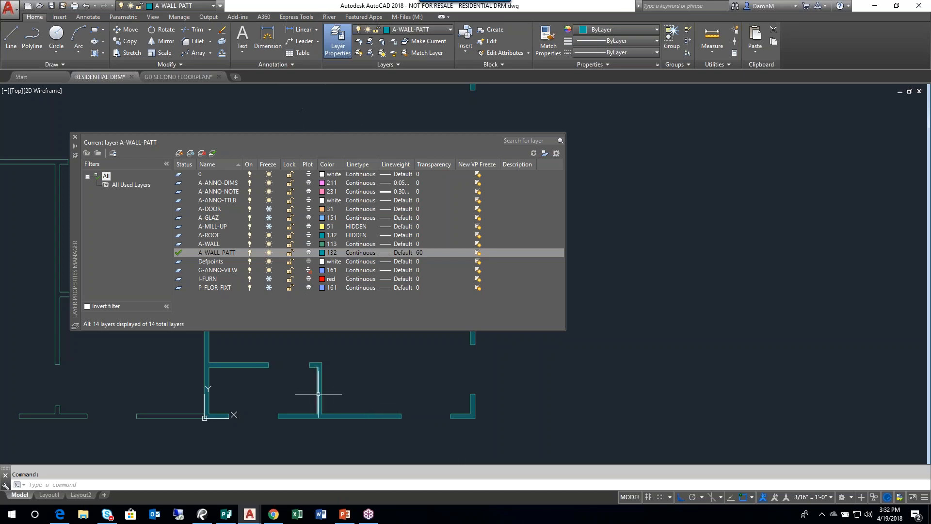
mouse_move(319, 394)
click(75, 138)
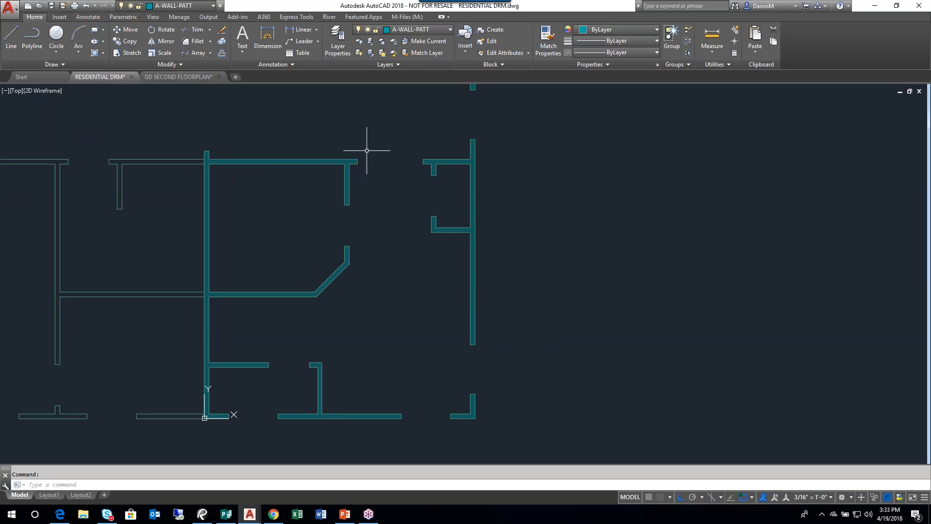
scroll(391, 160, up, 2)
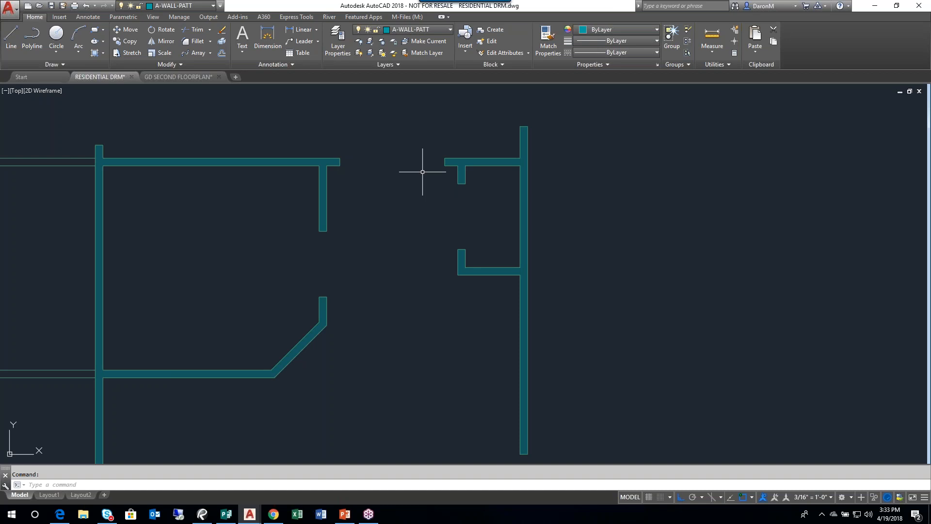
scroll(388, 227, down, 2)
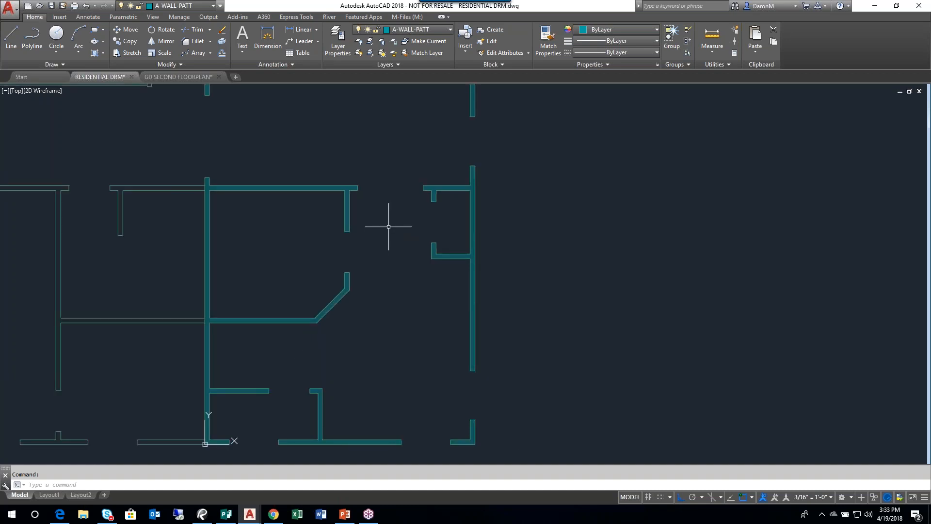
scroll(411, 223, down, 2)
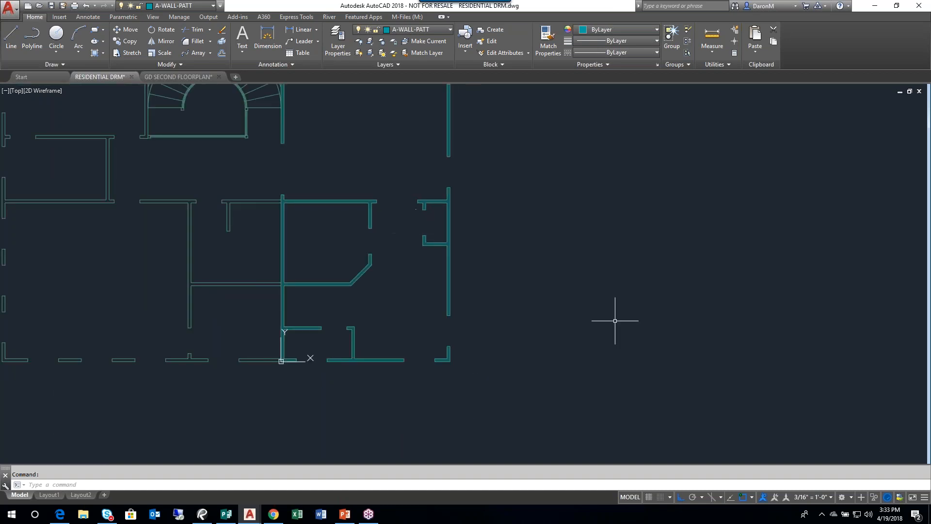
scroll(330, 289, up, 6)
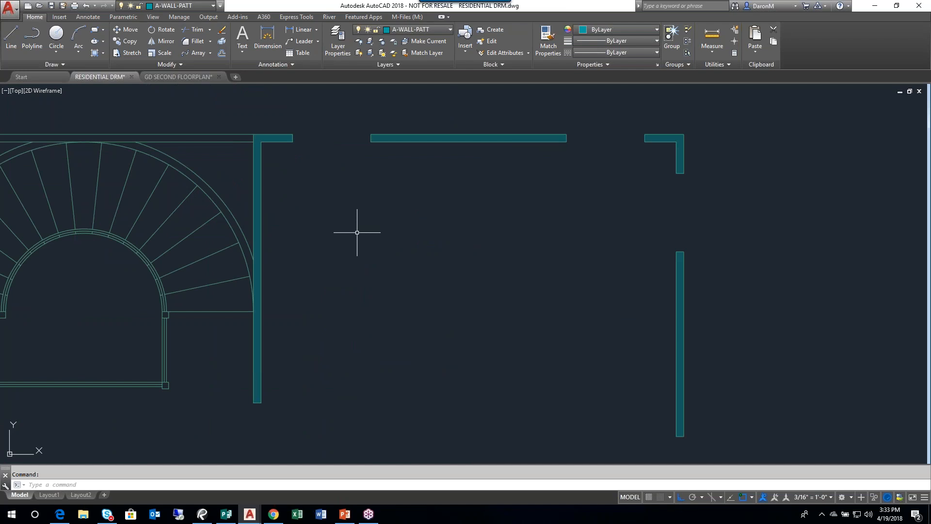
scroll(357, 232, down, 4)
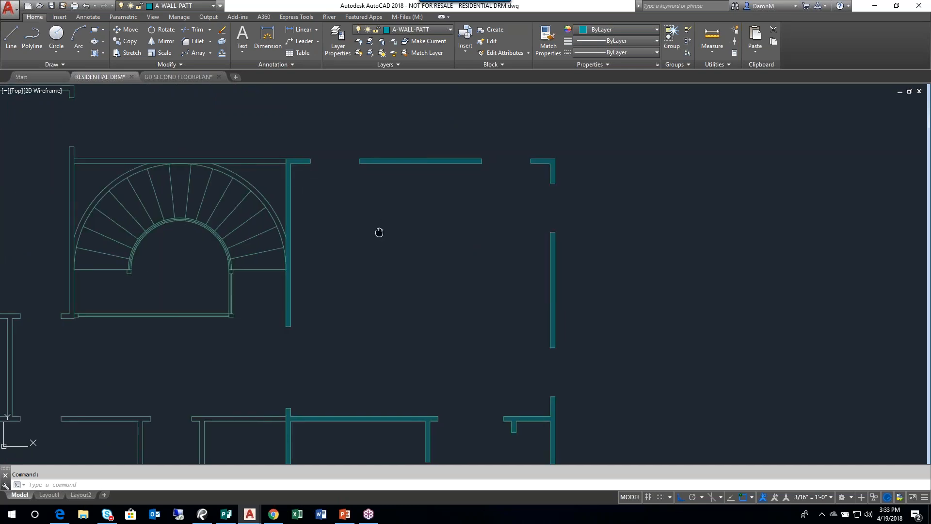
mouse_move(380, 294)
middle_down()
mouse_move(327, 254)
mouse_move(363, 288)
middle_up()
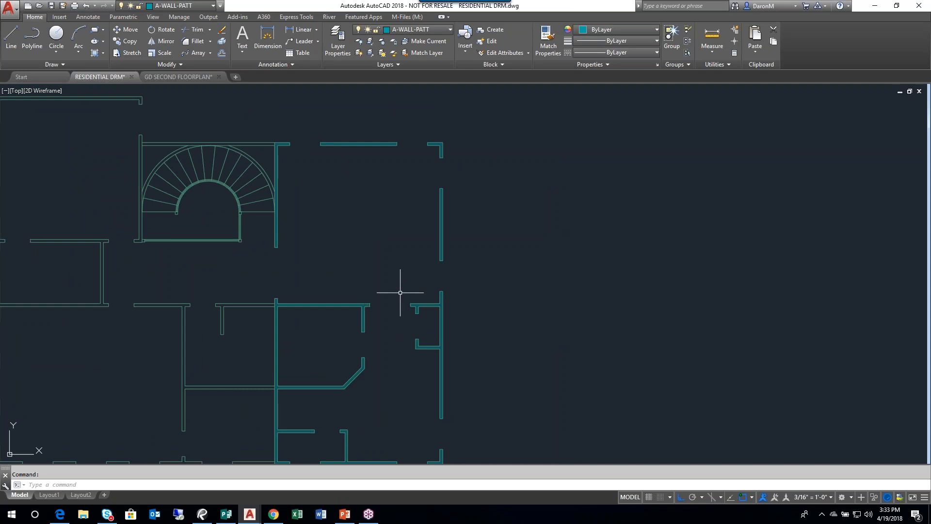
- Save the drawing
click(51, 5)
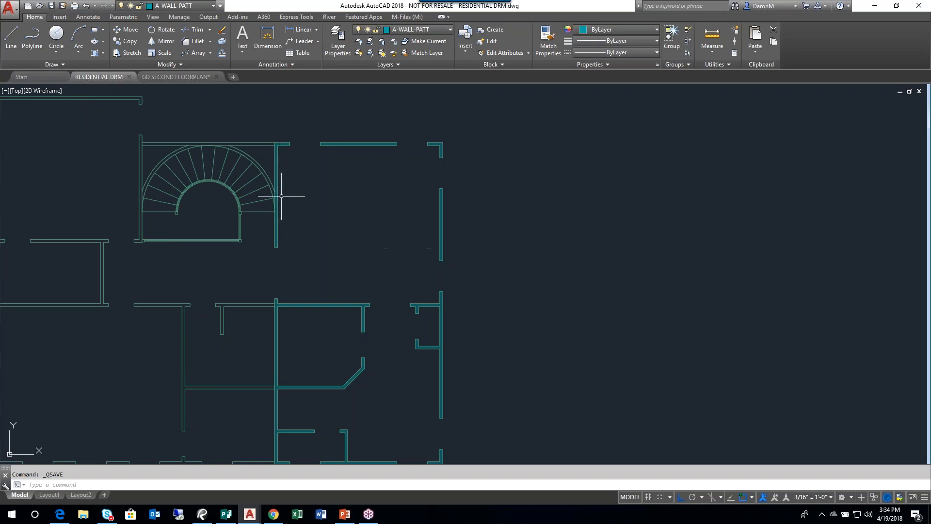
- Start a new hatch and choose the ANSI37 pattern for the remaining walls
middle_drag(302, 204, 322, 194)
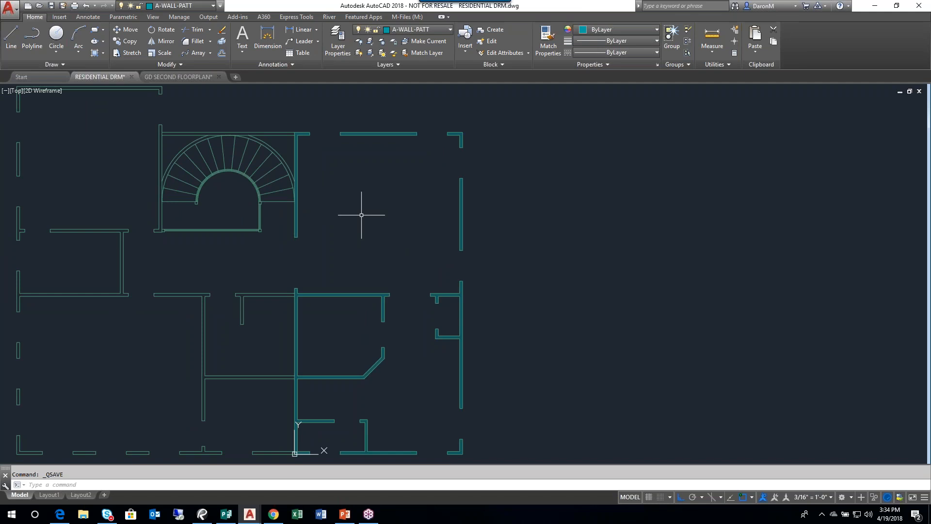
click(94, 54)
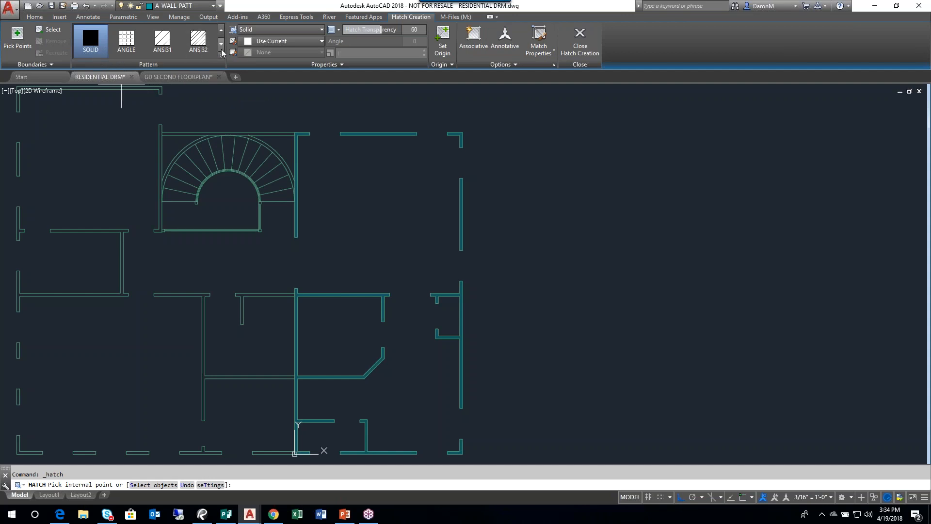
key(ctrl)
key(ctrl)
key(ctrl)
key(ctrl)
click(221, 47)
click(221, 47)
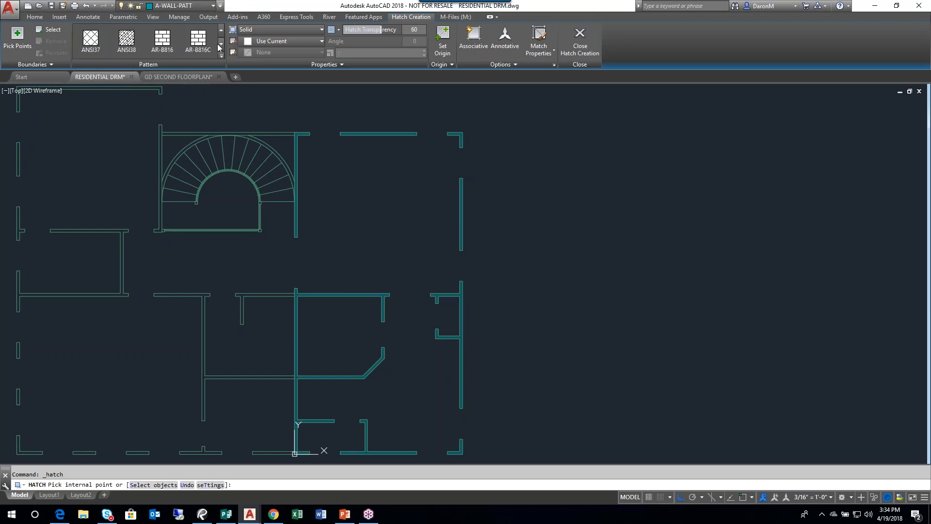
key(ctrl)
key(ctrl)
key(ctrl)
key(ctrl)
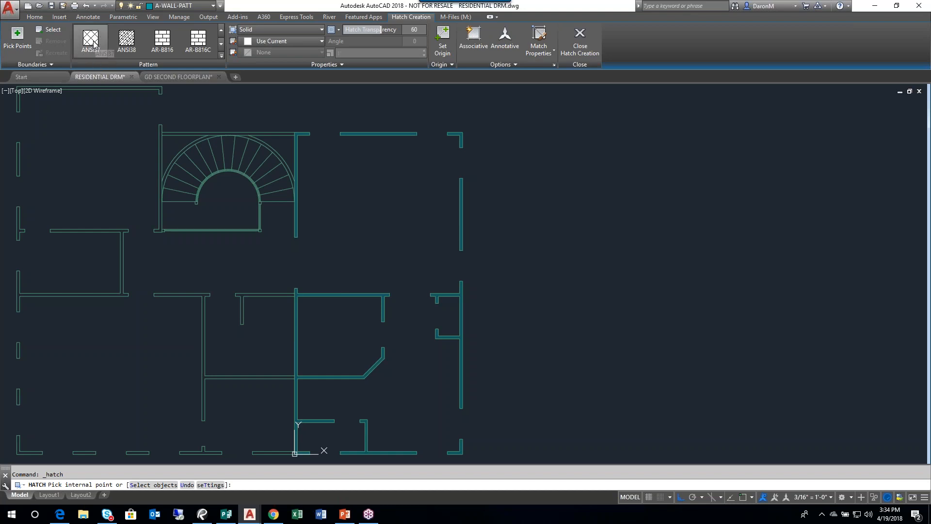
click(95, 43)
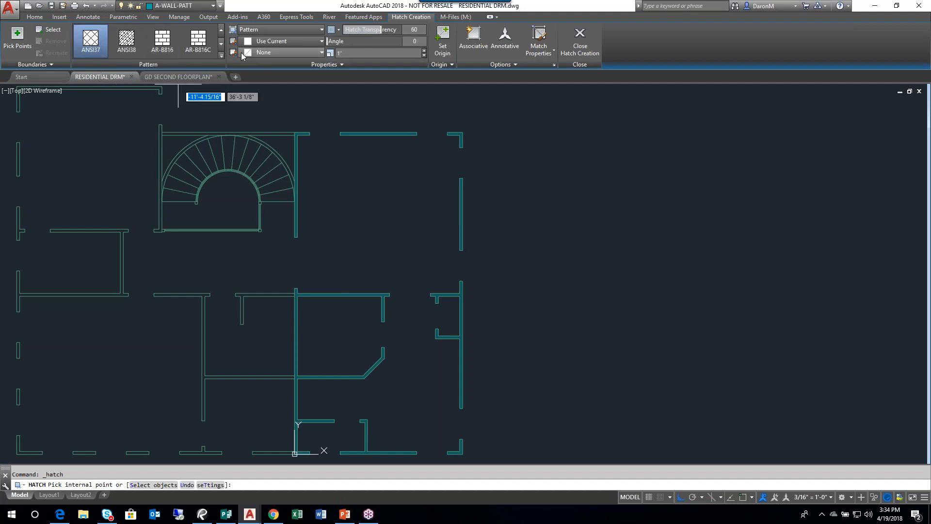
click(342, 61)
key(ctrl)
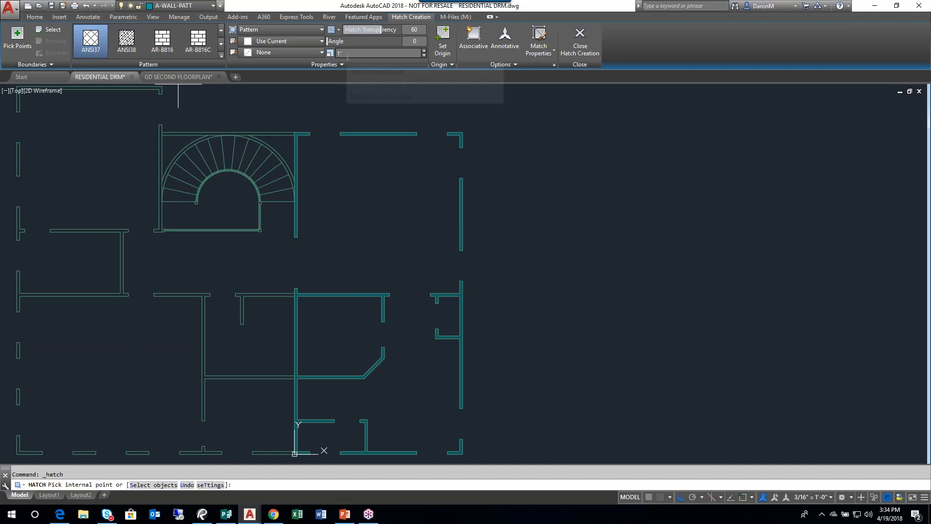
- Hatch the top wall above the staircase and set the hatch scale to 12
scroll(292, 139, up, 6)
middle_drag(357, 204, 408, 244)
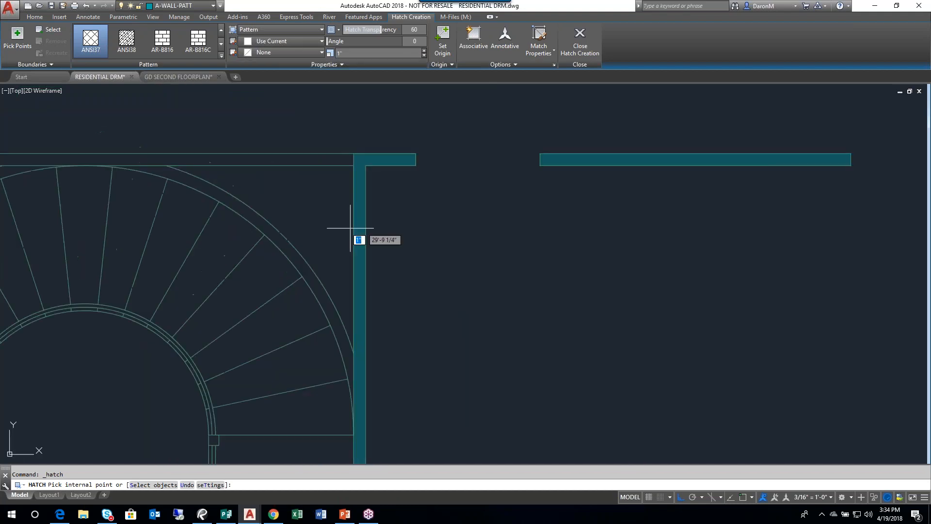
middle_drag(291, 193, 366, 202)
click(375, 163)
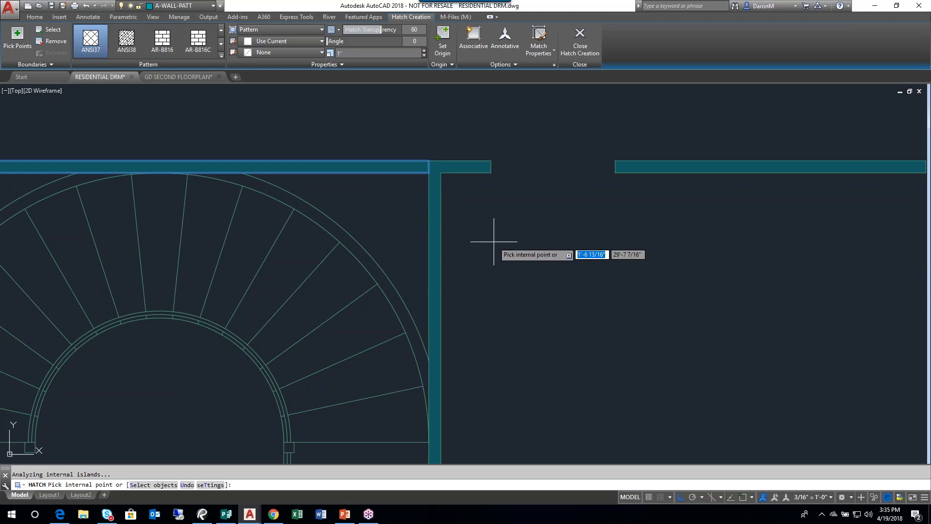
click(345, 49)
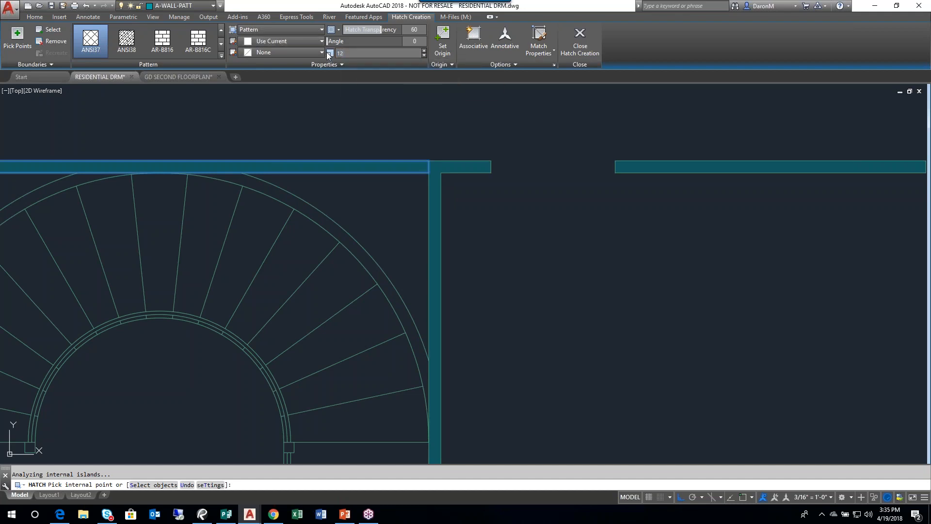
key(Return)
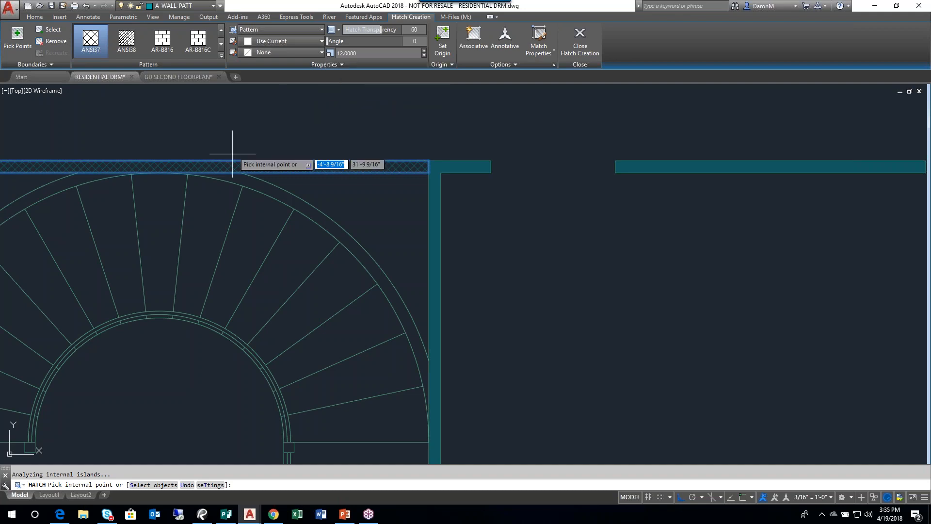
- Extend the ANSI37 hatch to the curved bands around the staircase and the wall on its left side
middle_drag(236, 178, 357, 171)
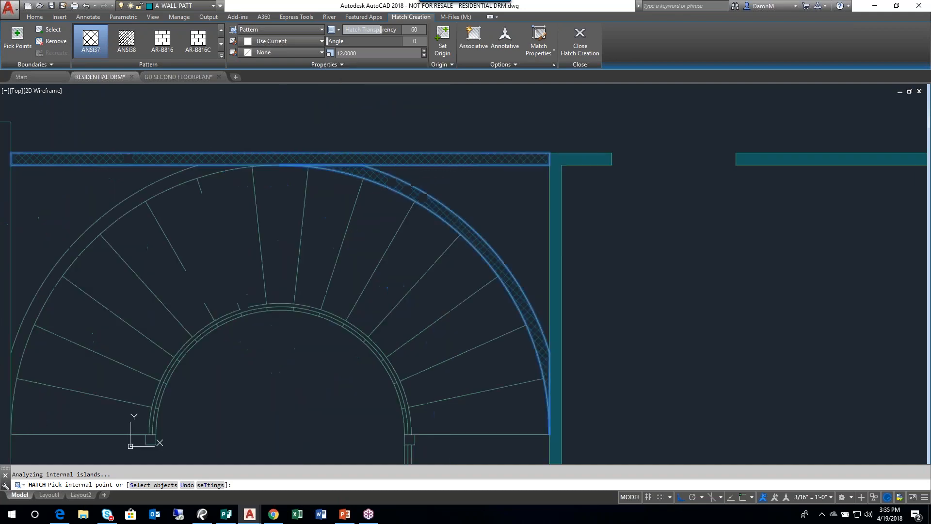
scroll(190, 171, down, 2)
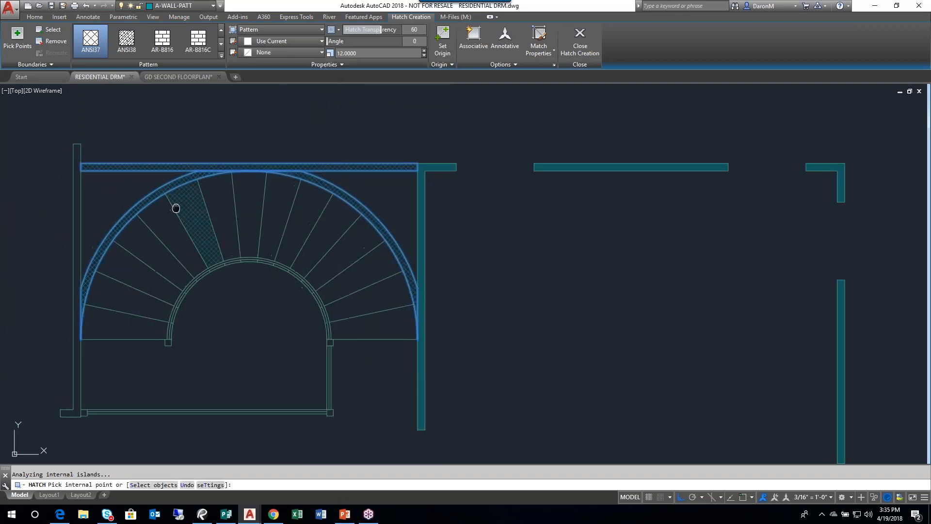
middle_drag(84, 374, 213, 386)
click(202, 425)
- Extend the ANSI37 hatch to the walls of the upper-left room and the small room below it, left of the staircase
middle_drag(208, 203, 290, 387)
middle_drag(233, 362, 409, 84)
mouse_move(121, 285)
middle_down()
mouse_move(162, 366)
mouse_move(201, 380)
mouse_move(232, 133)
middle_up()
click(179, 242)
click(232, 193)
middle_drag(320, 227, 133, 190)
click(309, 149)
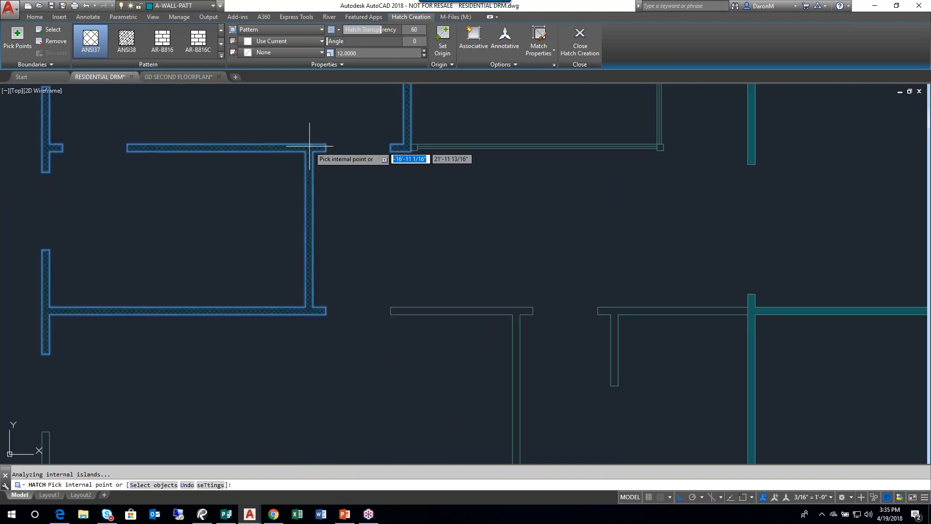
- Add the ANSI37 hatch to the interior walls below the staircase, up to the solid-filled central wall
click(435, 307)
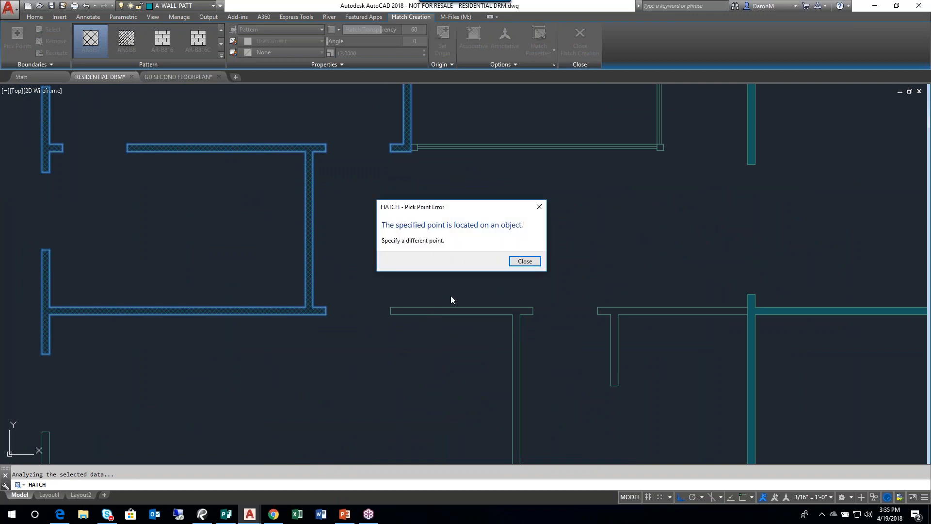
click(525, 261)
middle_drag(472, 347, 335, 248)
click(379, 211)
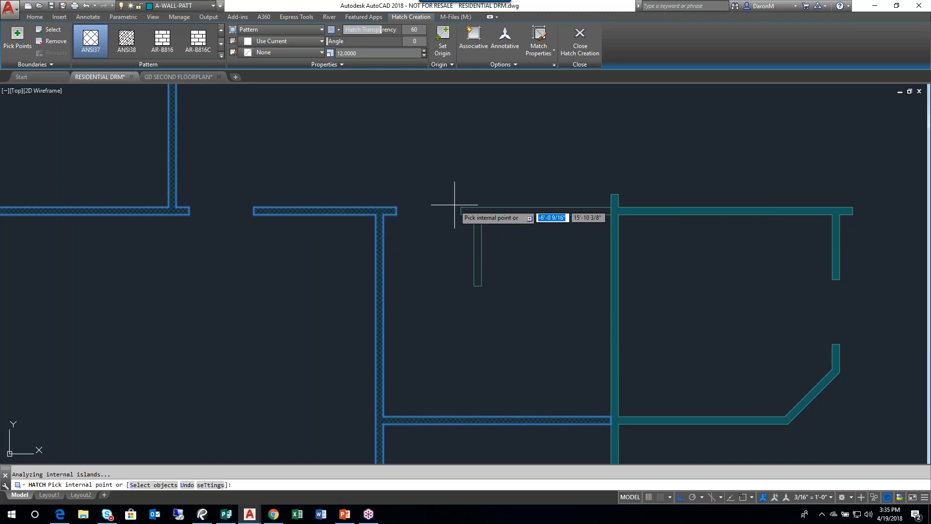
click(481, 212)
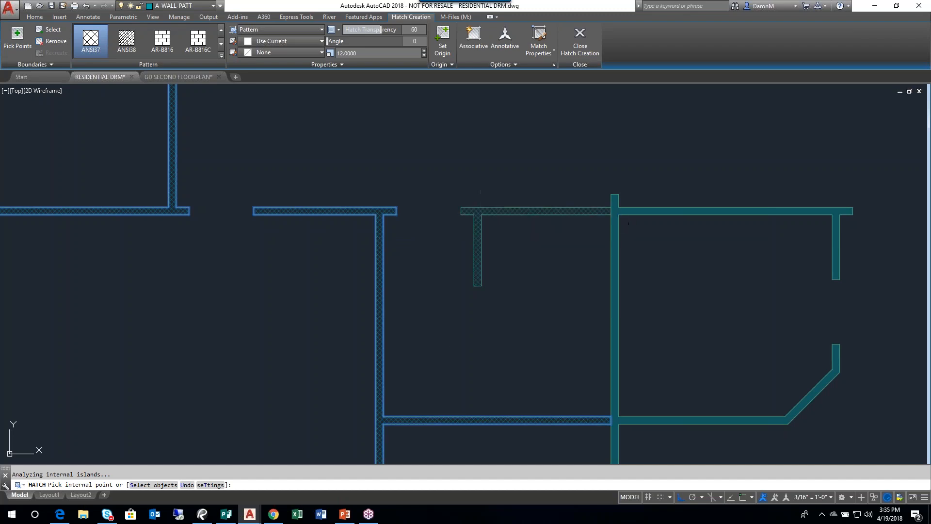
- Hatch the bottom exterior wall segments from the solid-filled central wall to the lower-left corner with ANSI37
scroll(435, 284, down, 2)
mouse_move(432, 310)
middle_down()
mouse_move(363, 147)
mouse_move(366, 132)
middle_up()
click(447, 315)
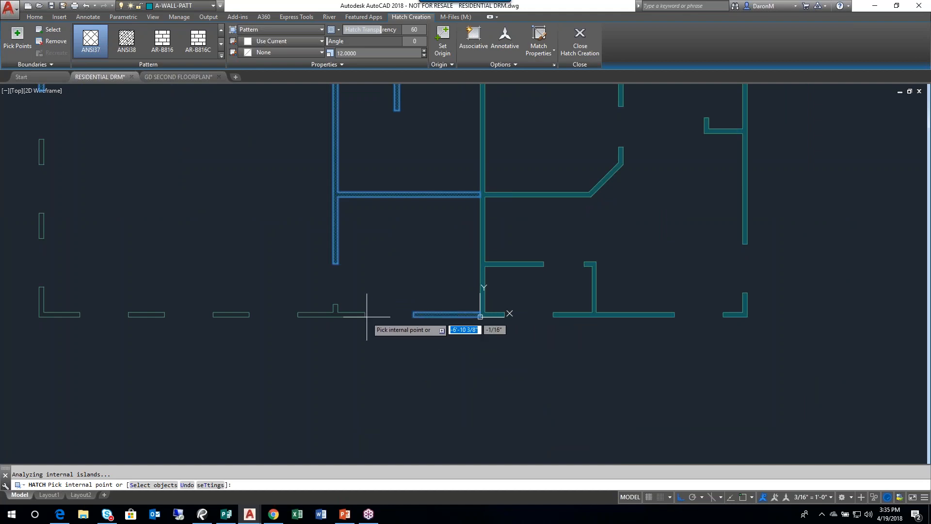
click(312, 314)
click(230, 316)
click(145, 315)
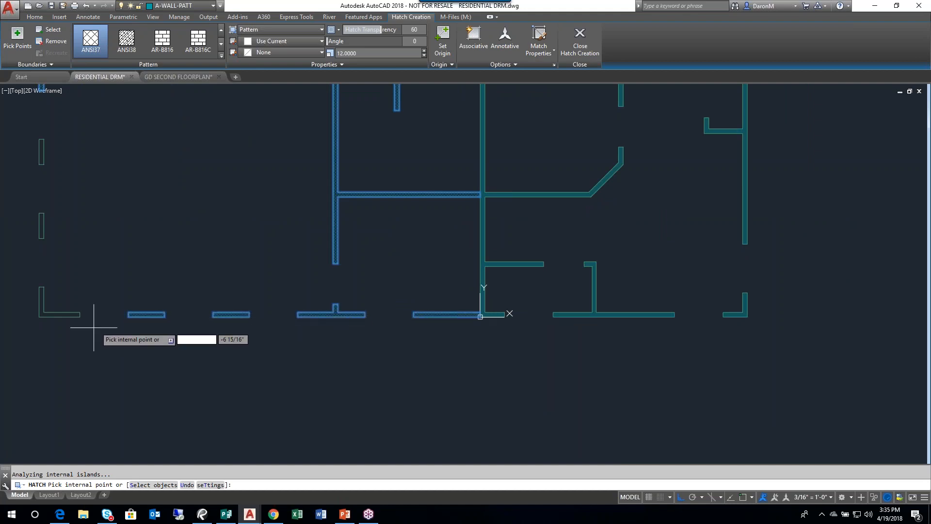
click(53, 315)
- Hatch the two short exterior wall segments above the lower-left corner with ANSI37 and finish the hatch
middle_drag(61, 311, 178, 364)
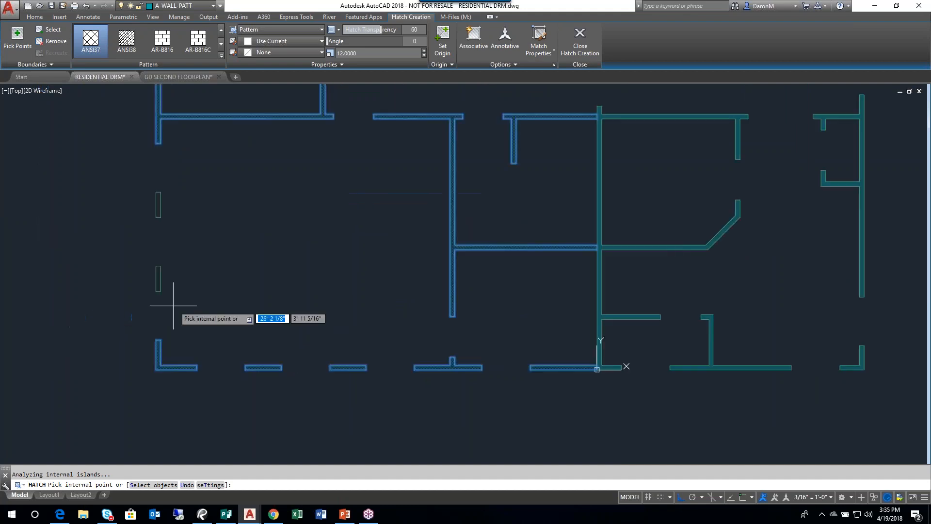
click(159, 281)
click(158, 205)
scroll(256, 235, down, 5)
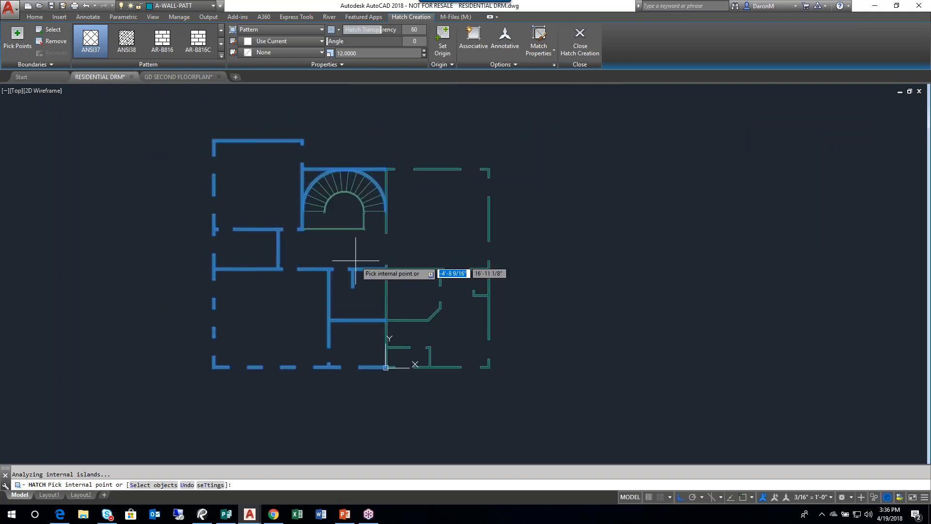
scroll(359, 260, up, 2)
key(Return)
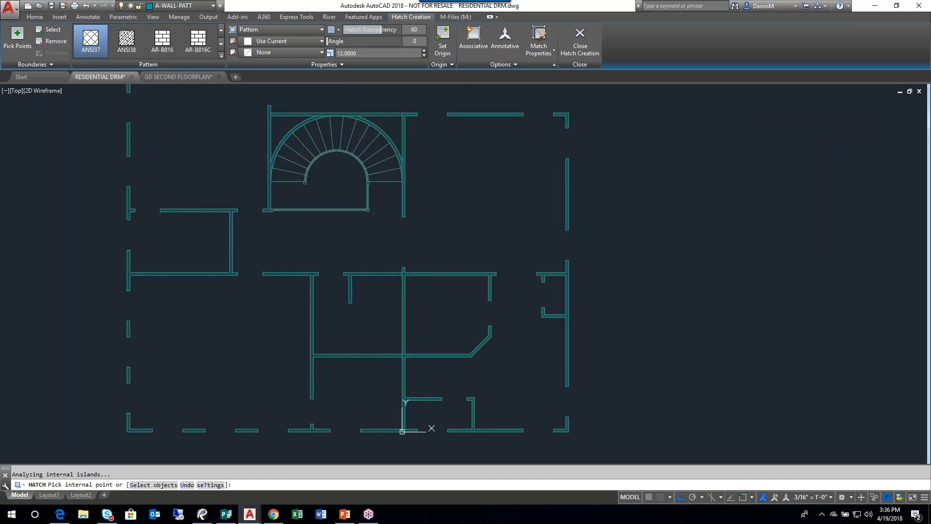
- Bring the hatched floor plan into view and save the drawing
scroll(417, 286, down, 2)
middle_drag(433, 286, 479, 299)
middle_click(479, 300)
middle_click(479, 300)
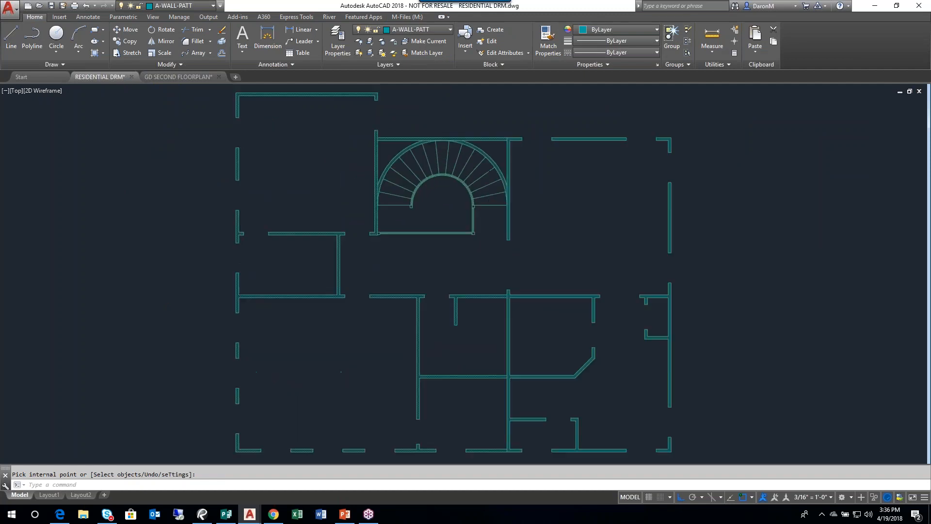
click(51, 5)
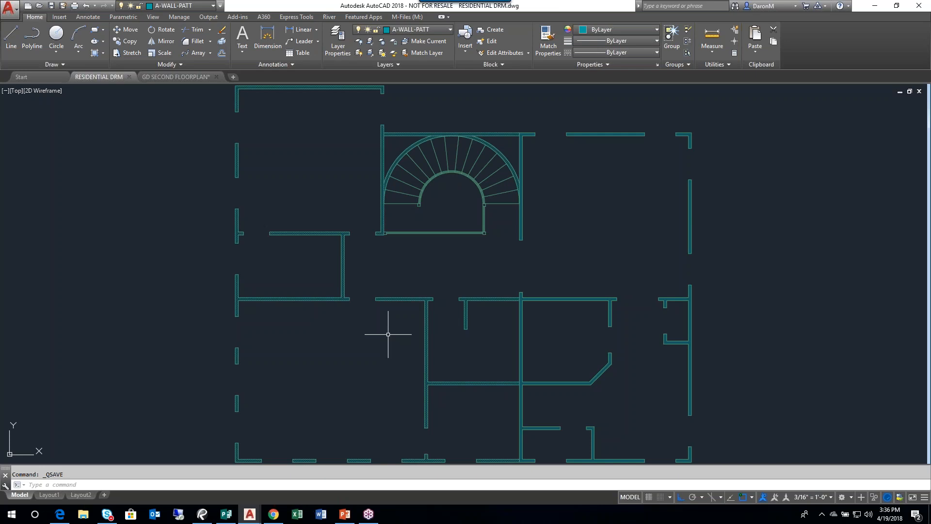
- Examine where the ANSI37 hatch meets the solid fill beside the staircase, and check the solid shading note in GD SECOND FLOORPLAN
mouse_move(509, 243)
middle_down()
mouse_move(488, 267)
mouse_move(495, 238)
mouse_move(440, 260)
middle_up()
scroll(432, 270, up, 5)
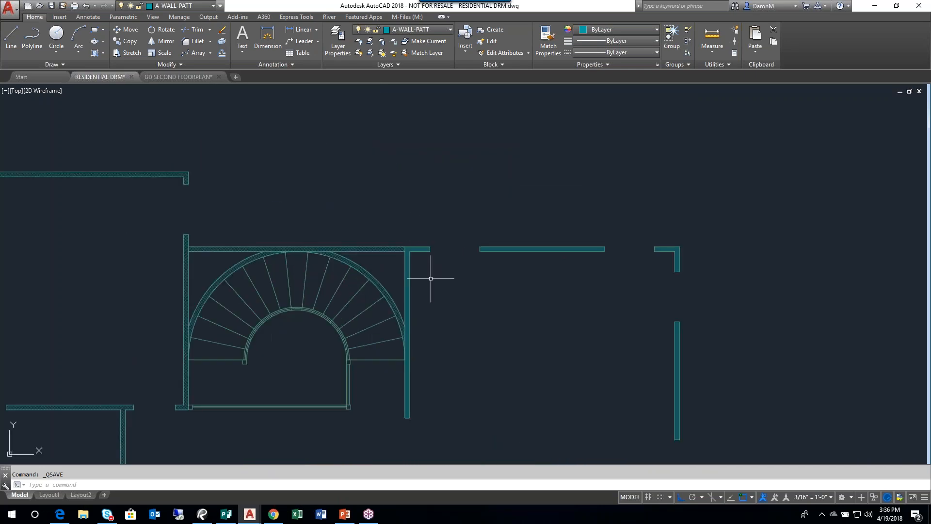
middle_drag(251, 390, 255, 326)
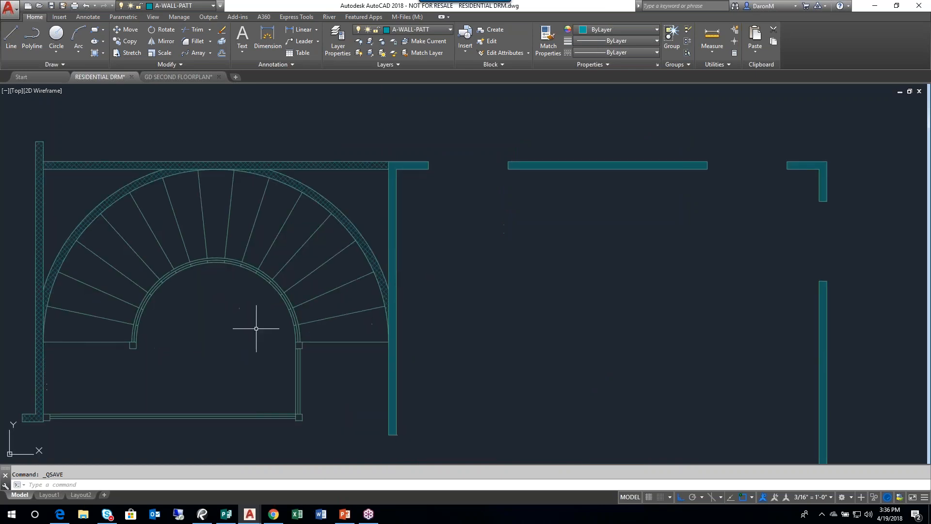
middle_drag(409, 202, 387, 201)
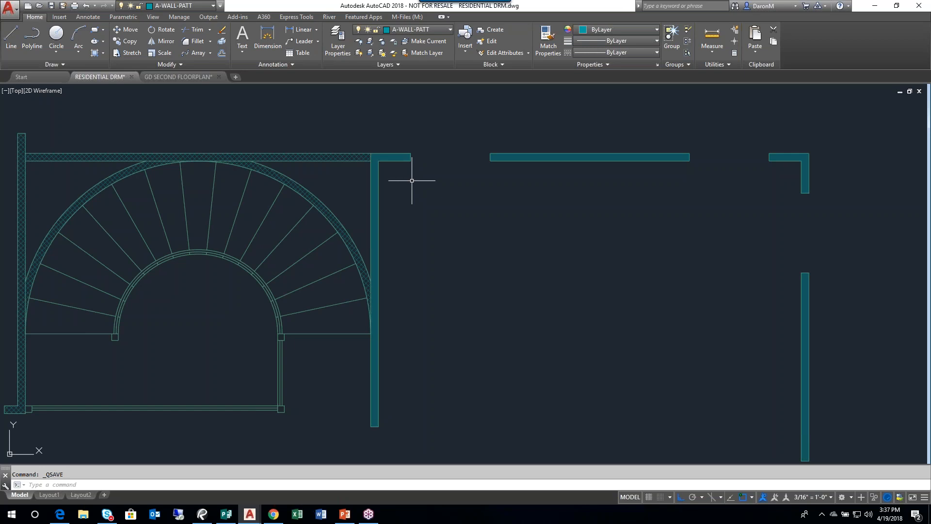
scroll(415, 184, up, 2)
middle_drag(409, 183, 418, 294)
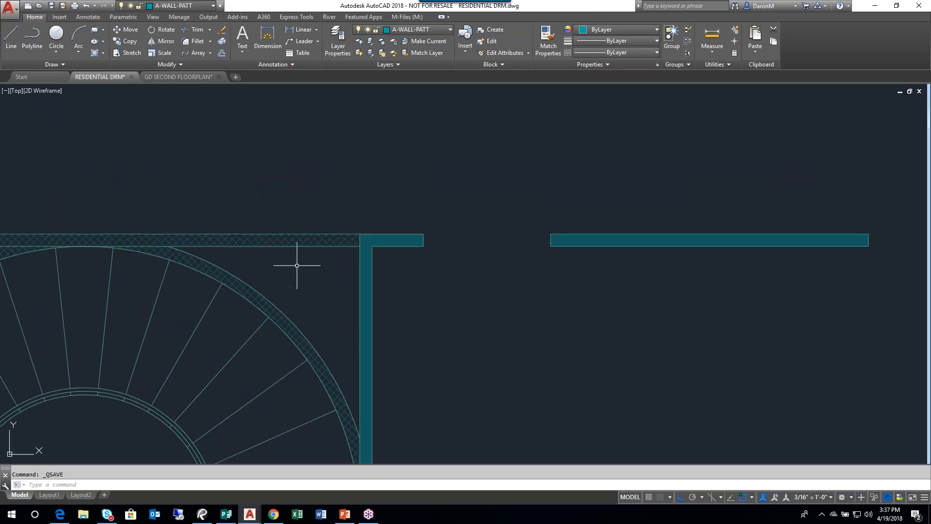
scroll(272, 239, up, 2)
middle_drag(365, 283, 358, 301)
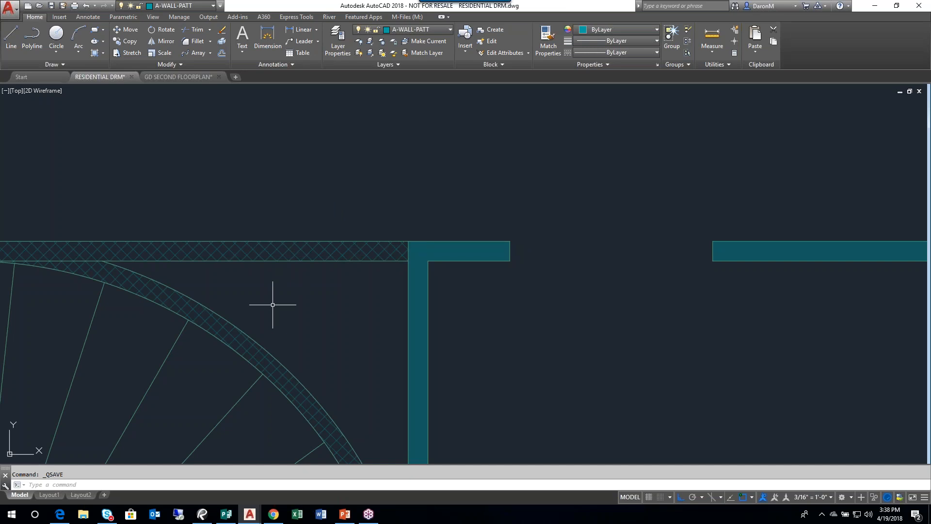
scroll(380, 263, down, 4)
mouse_move(399, 260)
middle_down()
mouse_move(374, 261)
mouse_move(340, 144)
middle_up()
mouse_move(430, 200)
middle_down()
mouse_move(339, 226)
mouse_move(385, 326)
middle_up()
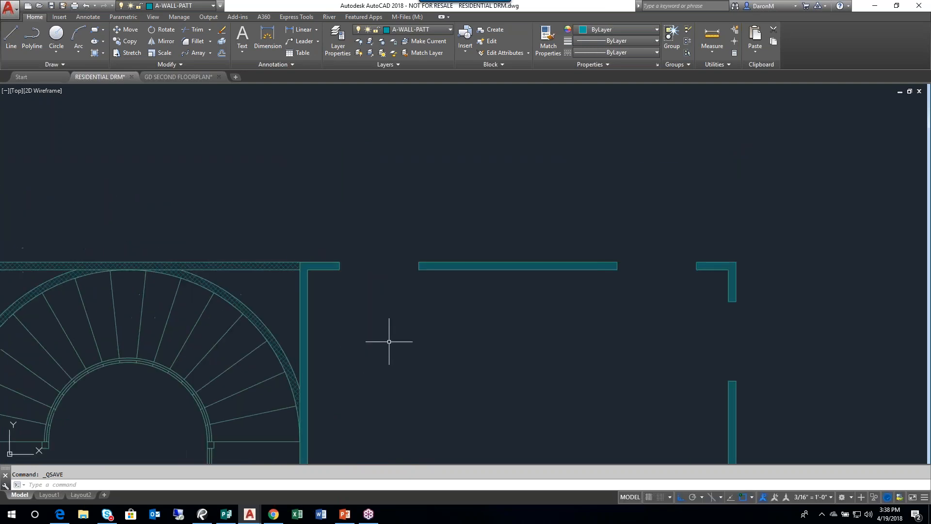
scroll(422, 333, up, 2)
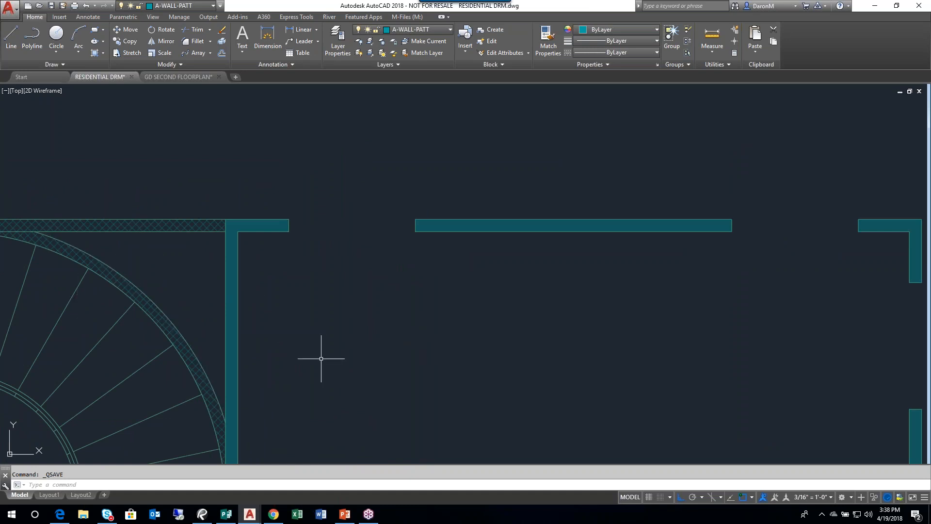
click(168, 77)
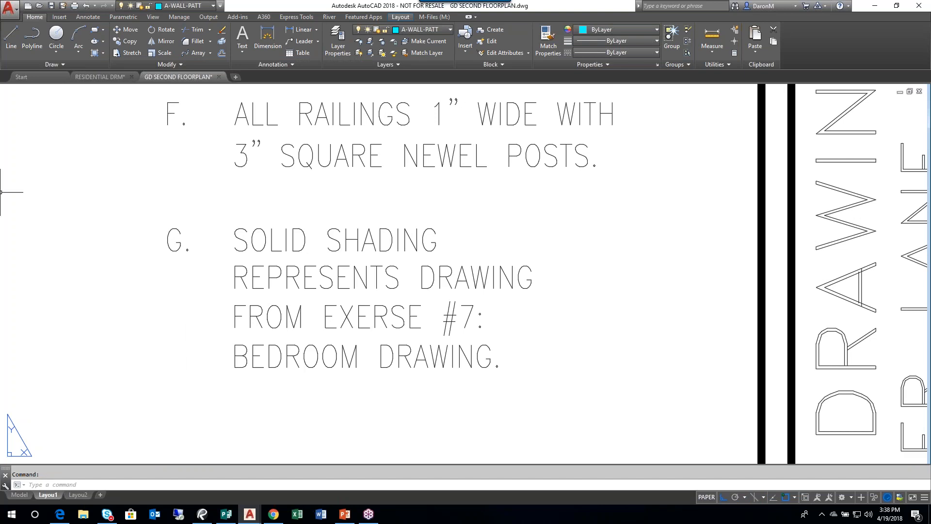
click(94, 77)
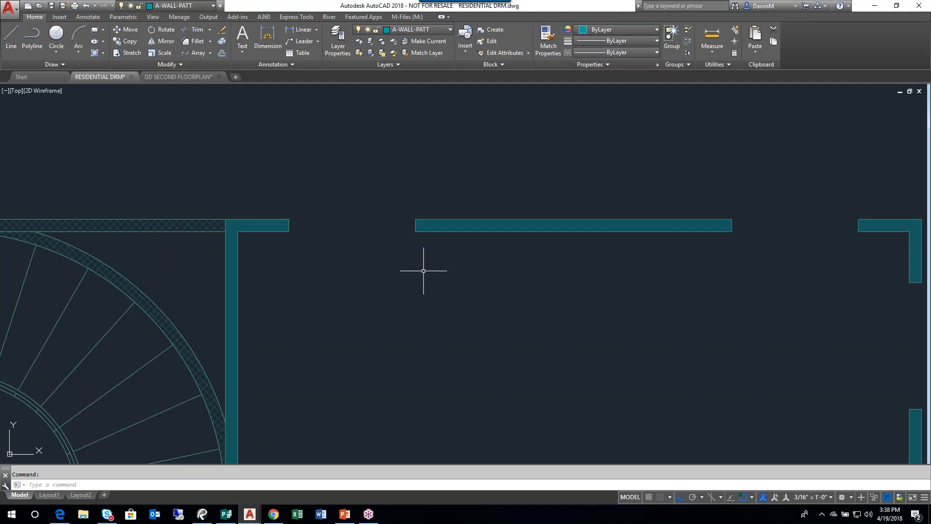
- Fit the whole RESIDENTIAL DRM floor plan in view and save it
scroll(436, 270, down, 3)
middle_click(458, 316)
middle_click(458, 315)
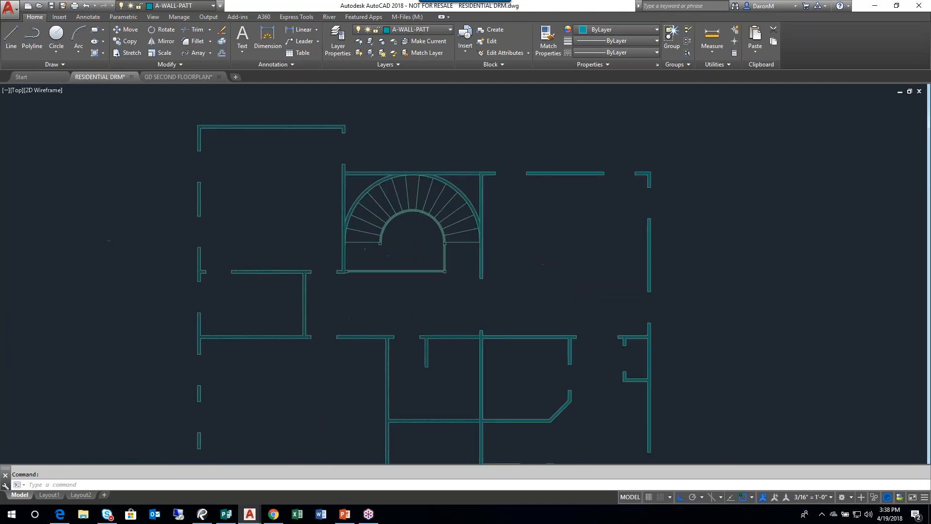
click(52, 5)
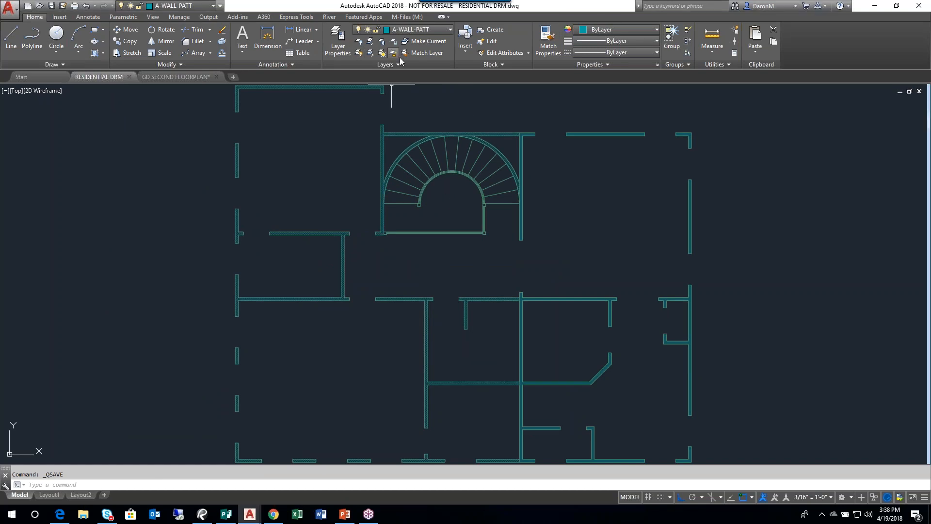
- Thaw all layers of the RESIDENTIAL DRM floor plan
key(ctrl)
key(ctrl)
key(ctrl)
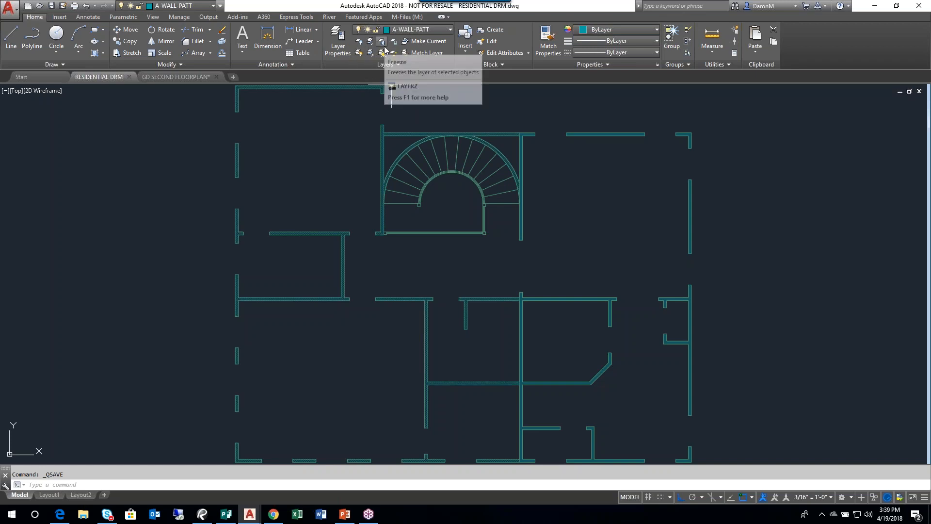
key(ctrl)
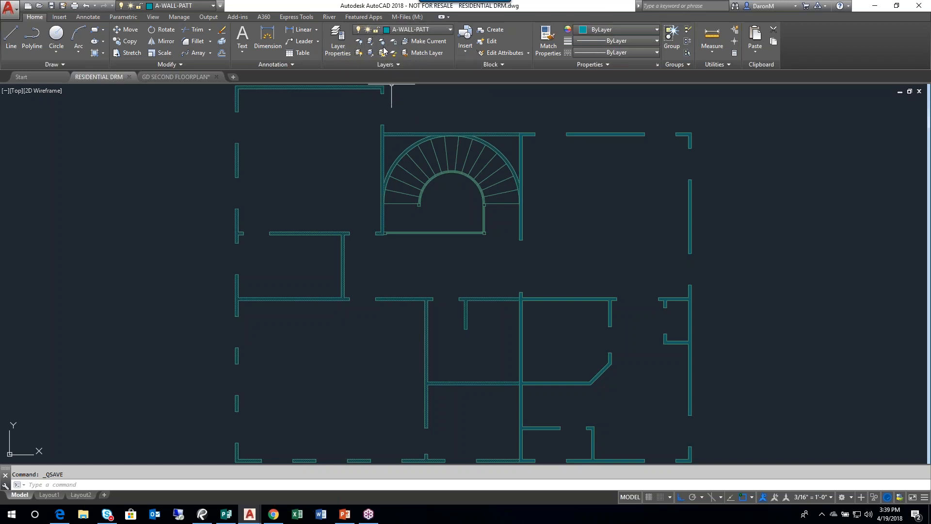
key(ctrl)
key(ctrl)
click(382, 55)
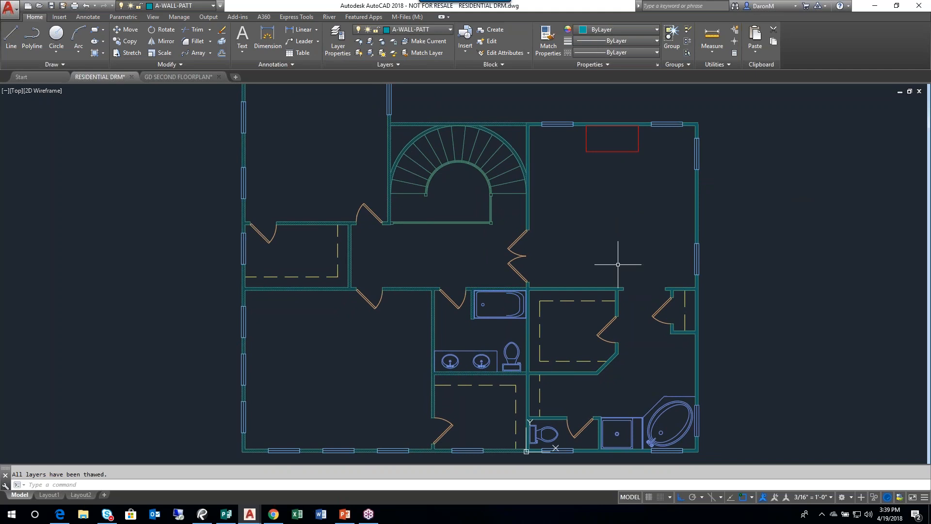
middle_drag(618, 294, 649, 274)
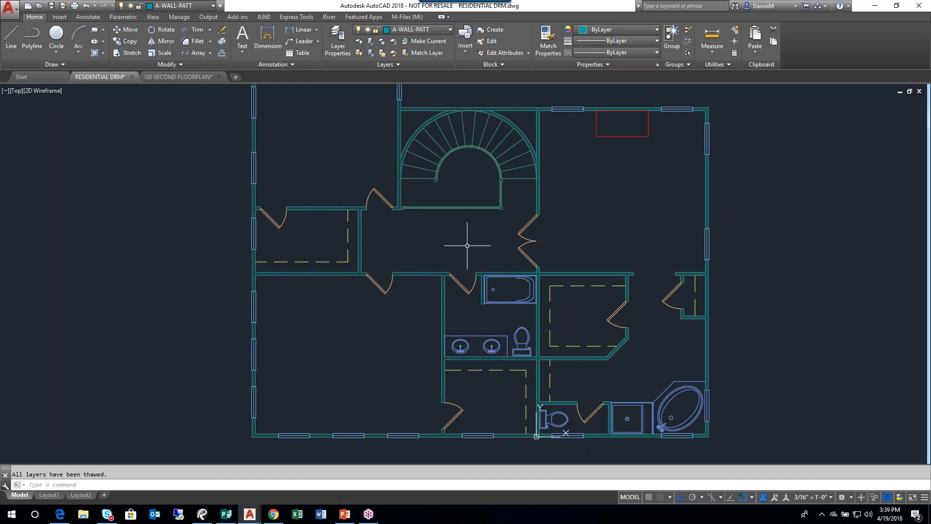
middle_drag(484, 313, 479, 319)
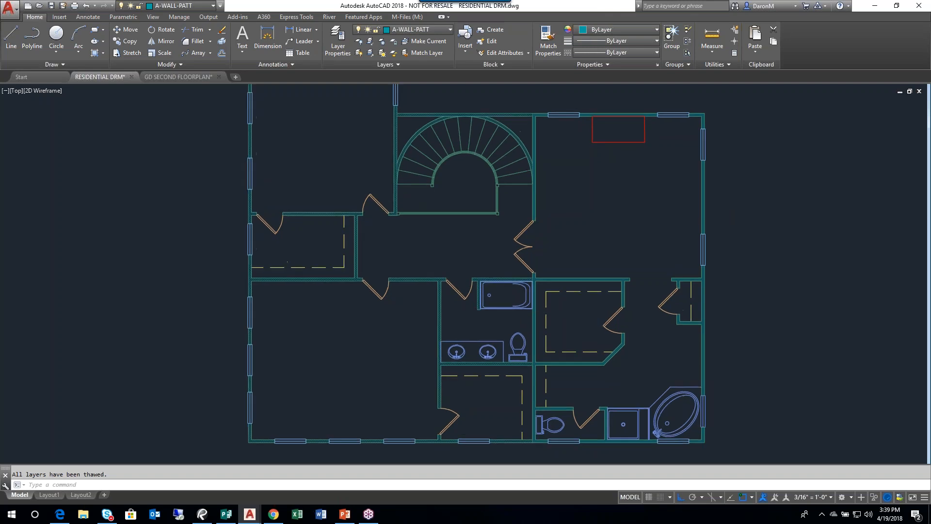
middle_click(490, 310)
middle_click(490, 311)
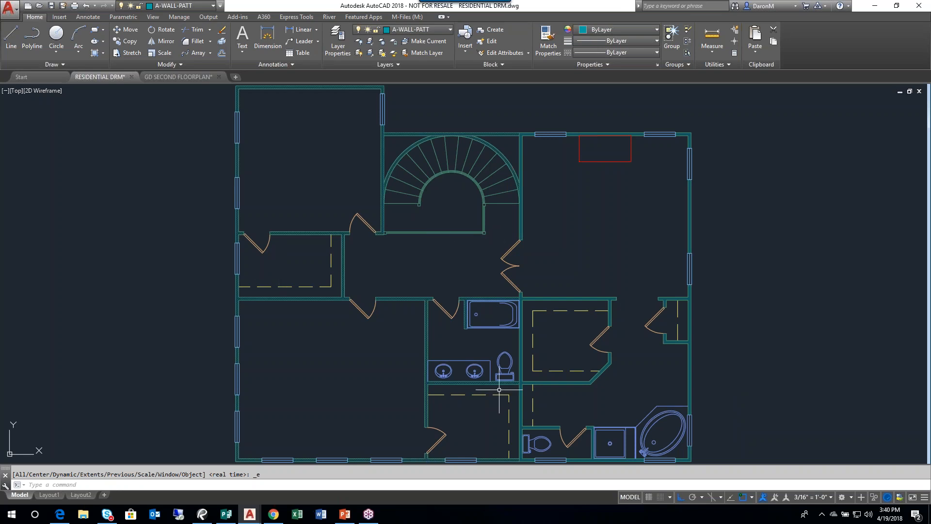
mouse_move(644, 393)
middle_down()
mouse_move(469, 371)
mouse_move(468, 389)
mouse_move(432, 385)
mouse_move(453, 362)
mouse_move(429, 345)
mouse_move(410, 348)
middle_up()
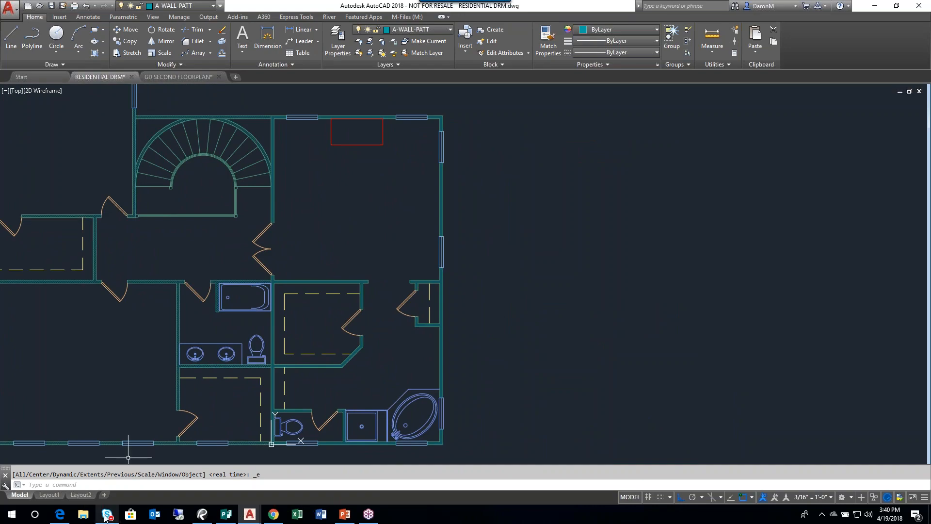
- Switch to the Publisher workbook and read the External References spread on pages 42 and 43
click(227, 513)
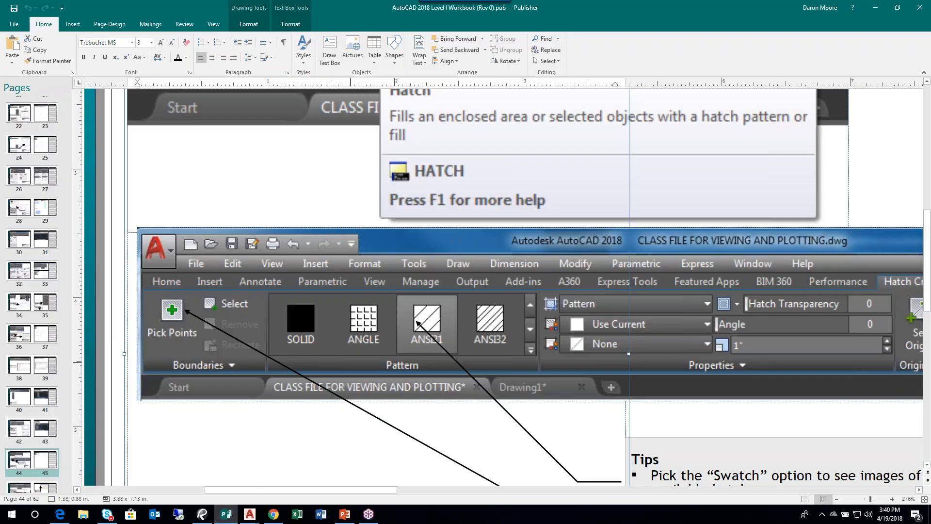
click(924, 498)
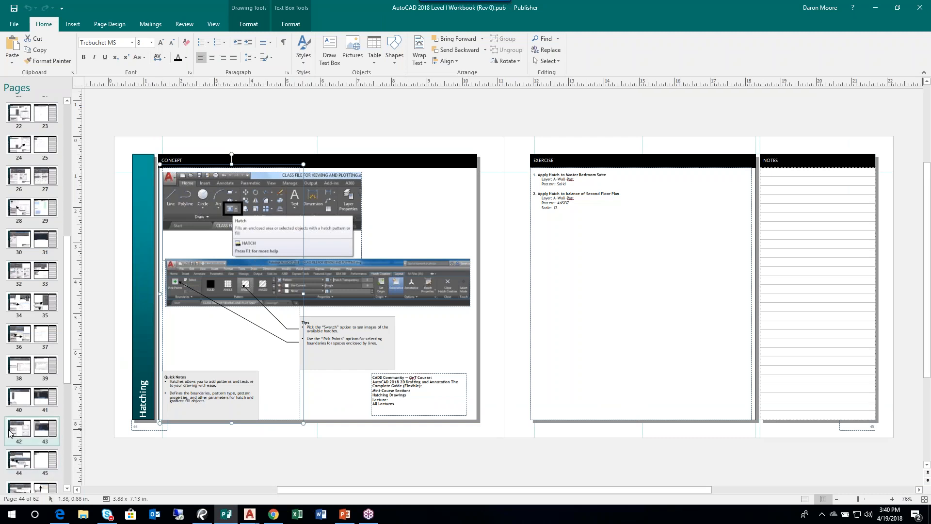
click(7, 432)
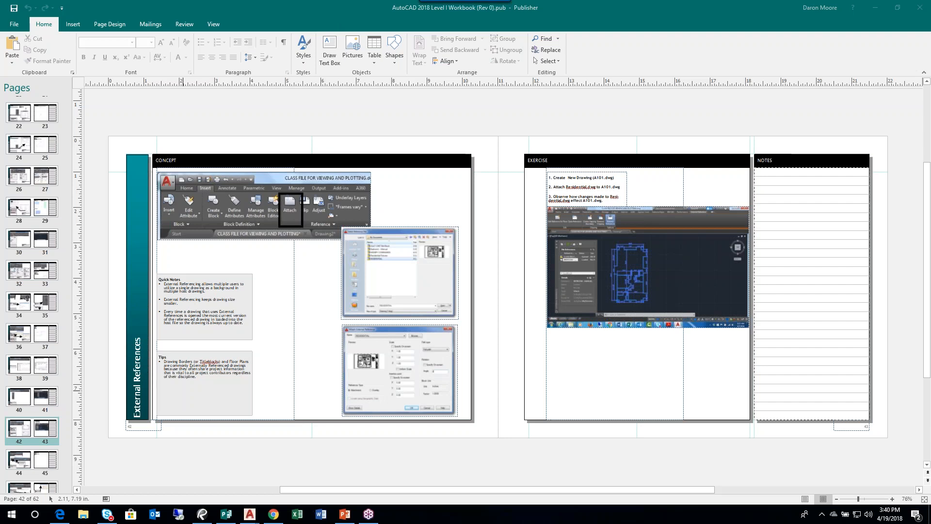
click(490, 192)
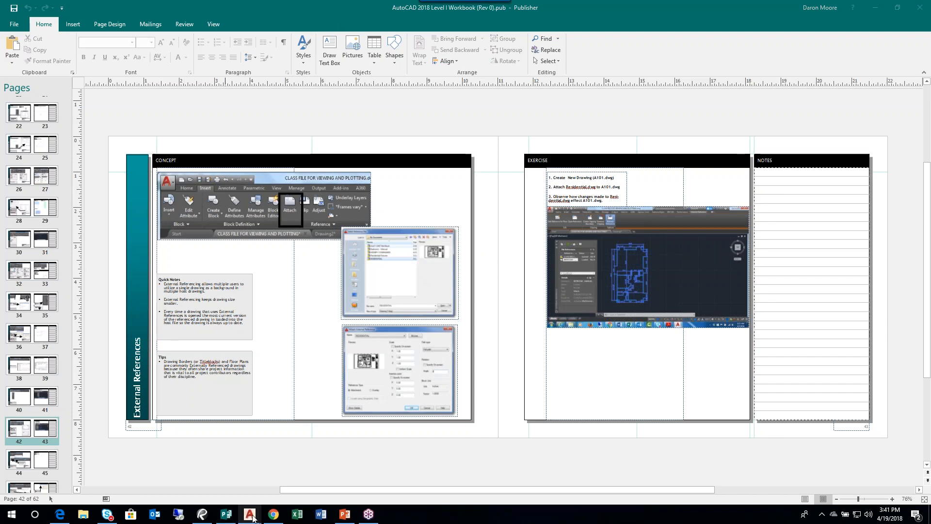
- Return to AutoCAD and open the DOOR drawing from the GD CLASS FILES-4-12 folder
mouse_move(250, 514)
click(207, 461)
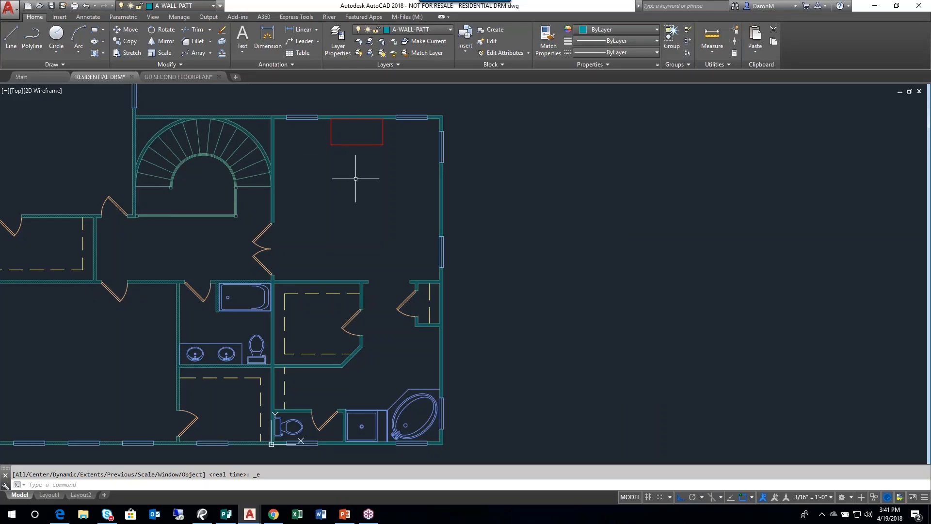
middle_drag(364, 183, 453, 191)
scroll(422, 236, up, 4)
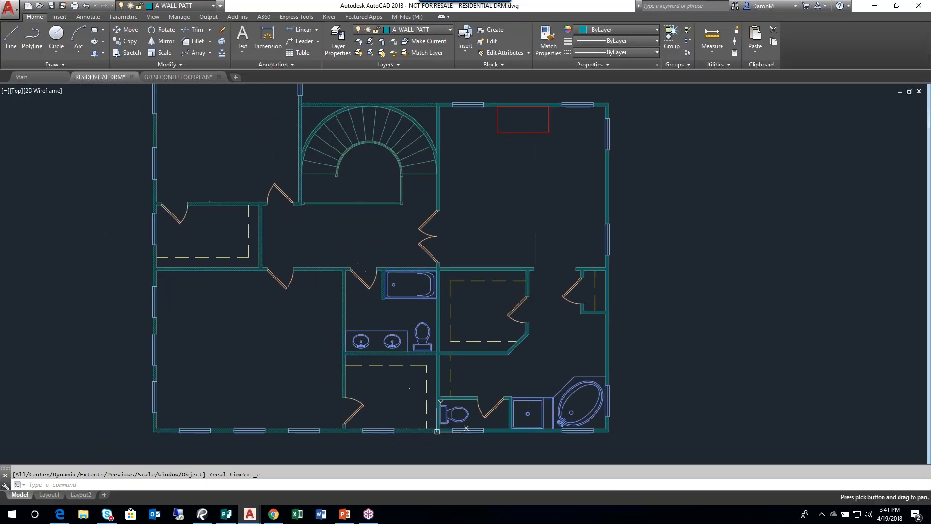
middle_drag(436, 232, 506, 264)
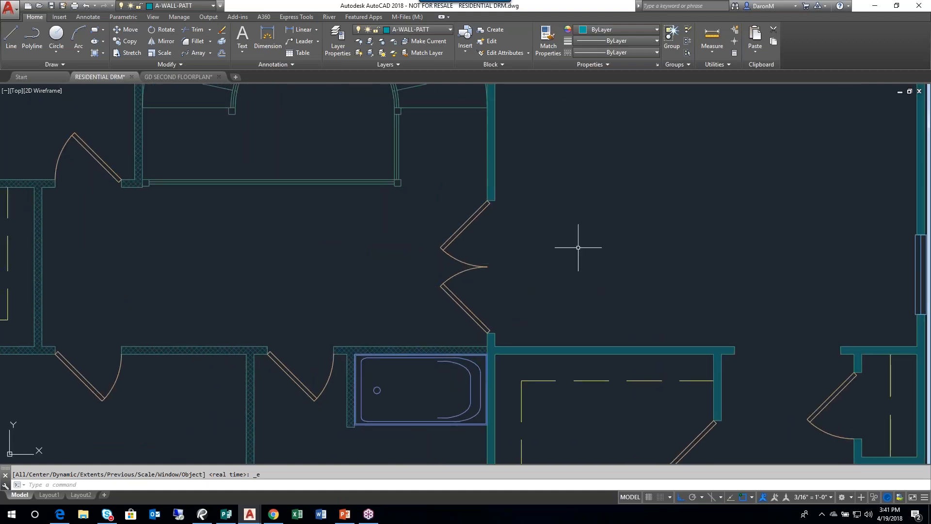
scroll(577, 245, down, 4)
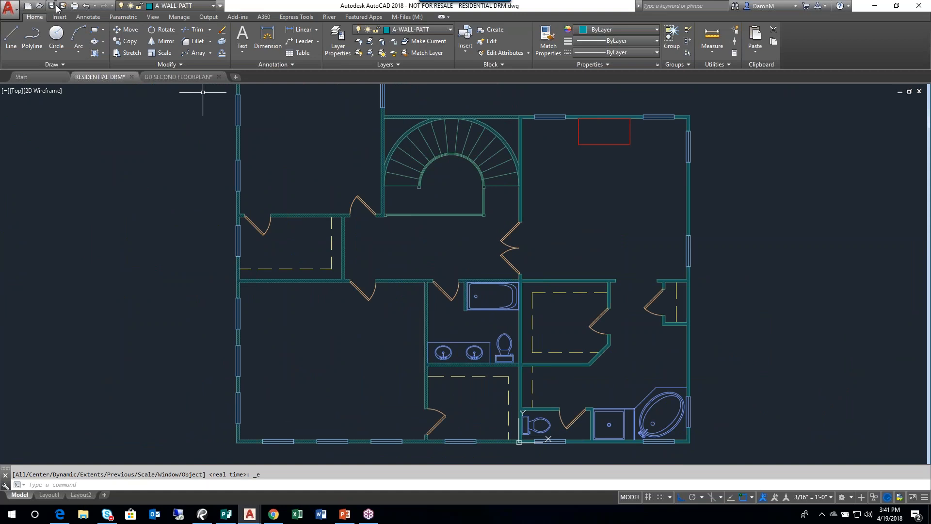
click(39, 5)
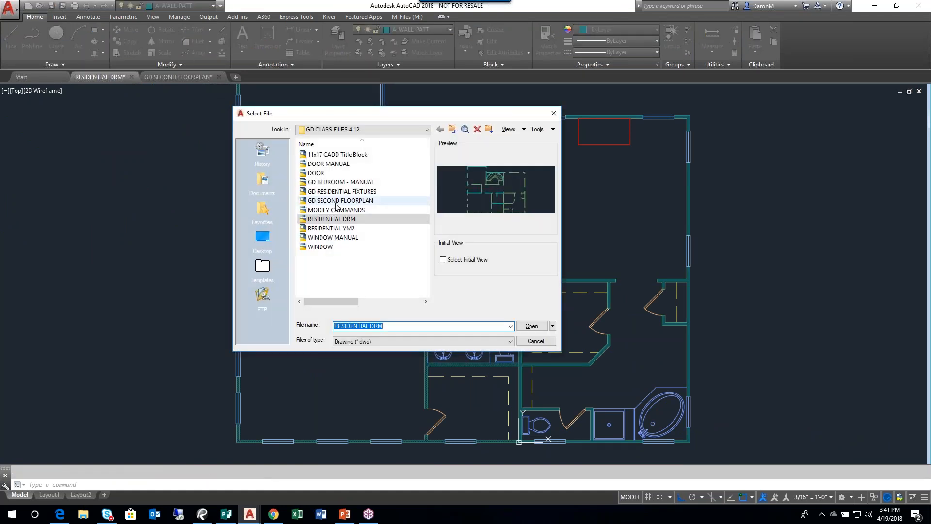
double_click(320, 172)
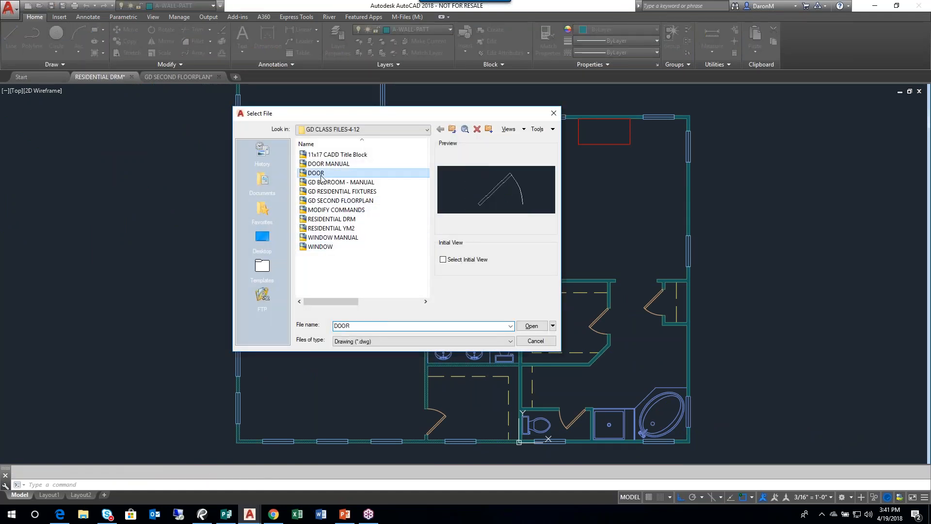
- Mirror the whole door about a vertical line through its hinge corner at the origin, with Ortho on, erasing the source objects
click(318, 129)
click(670, 333)
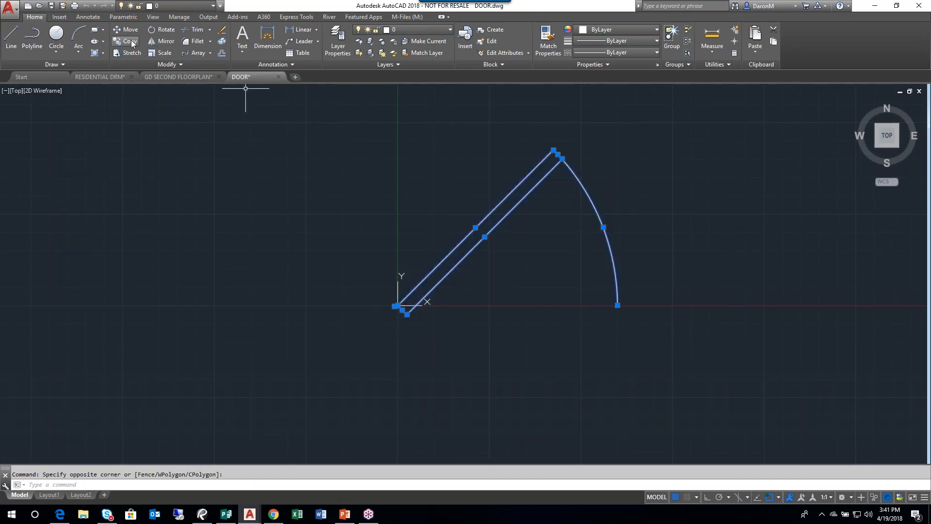
click(164, 40)
click(398, 305)
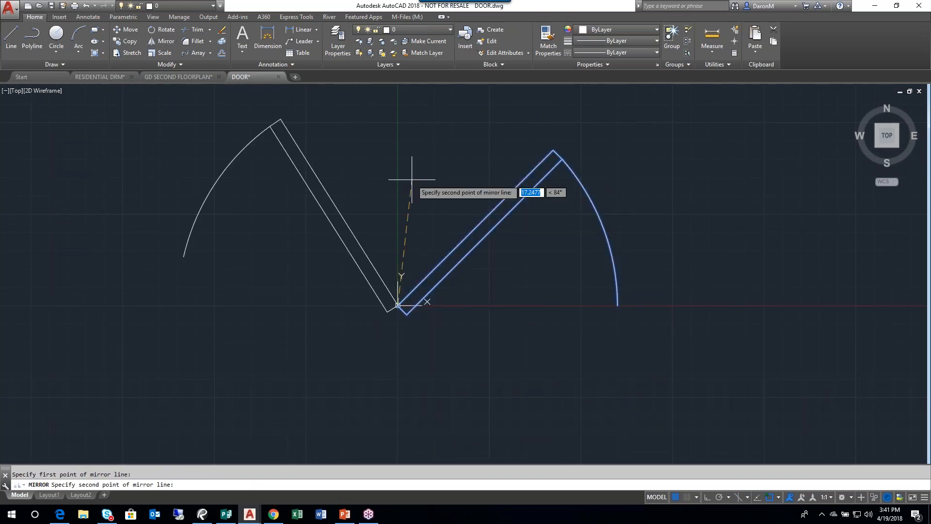
click(708, 498)
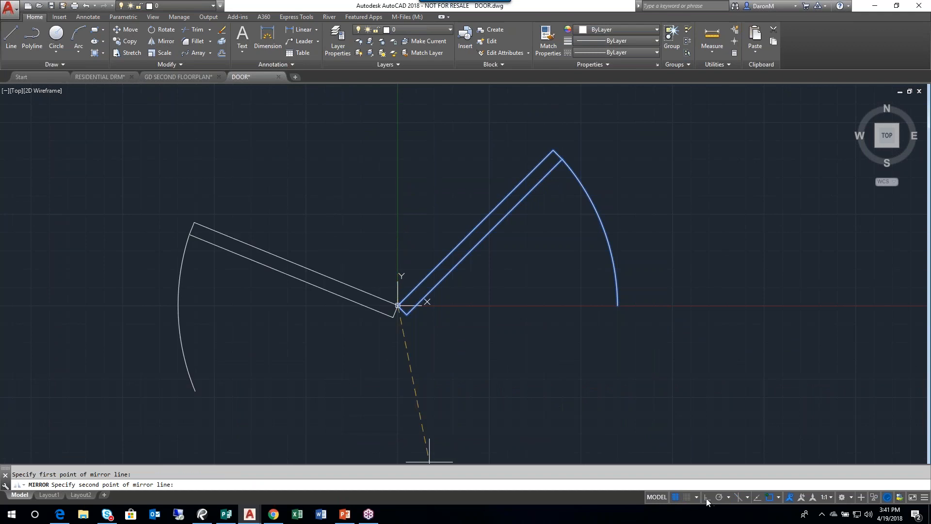
click(404, 161)
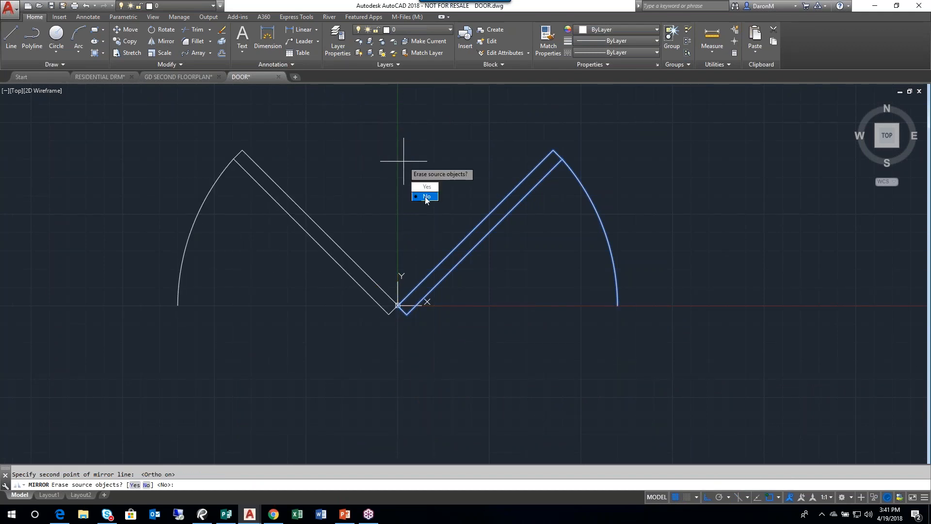
text(Y)
key(Return)
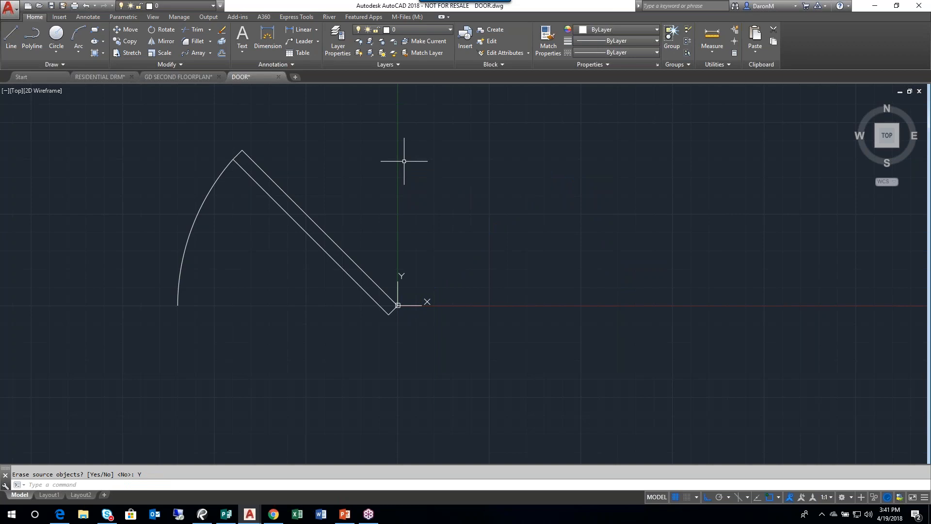
- Save and close the DOOR drawing, and close the GD SECOND FLOORPLAN drawing without saving its changes
click(52, 6)
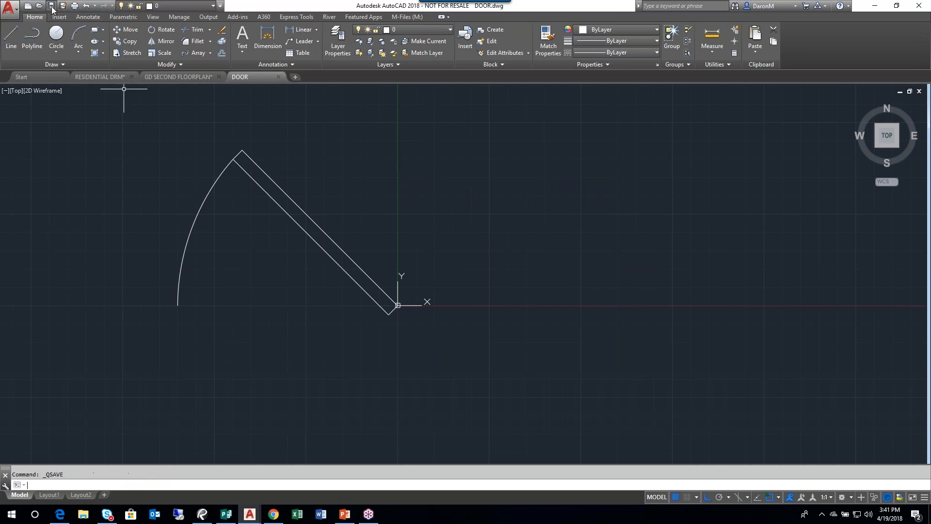
click(276, 77)
click(218, 77)
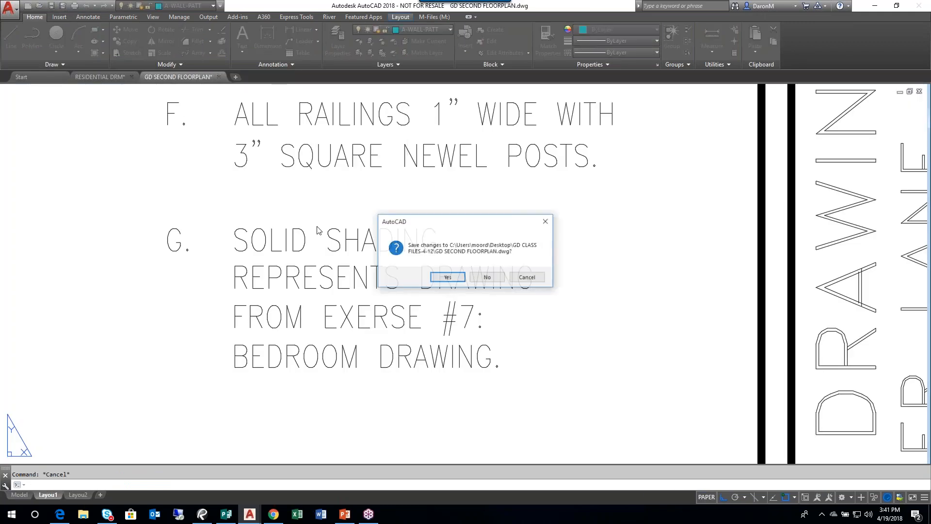
click(477, 279)
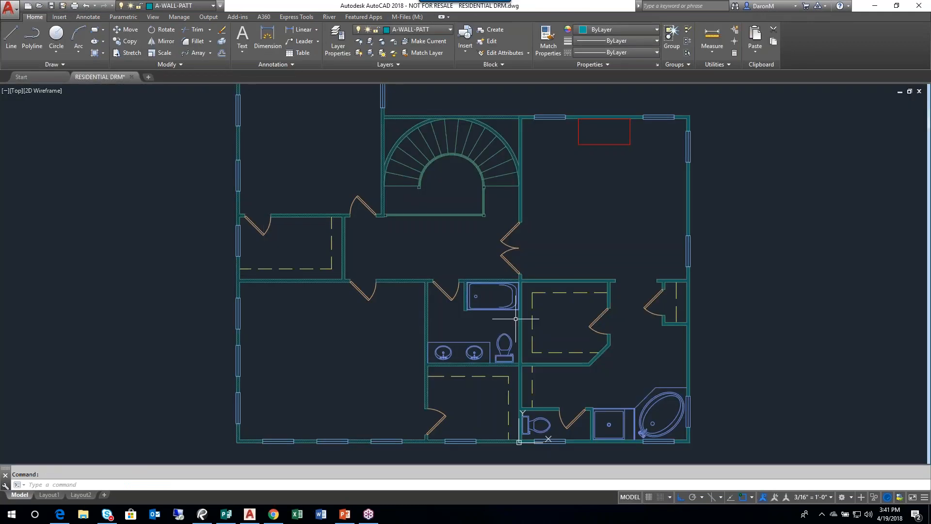
scroll(525, 254, up, 2)
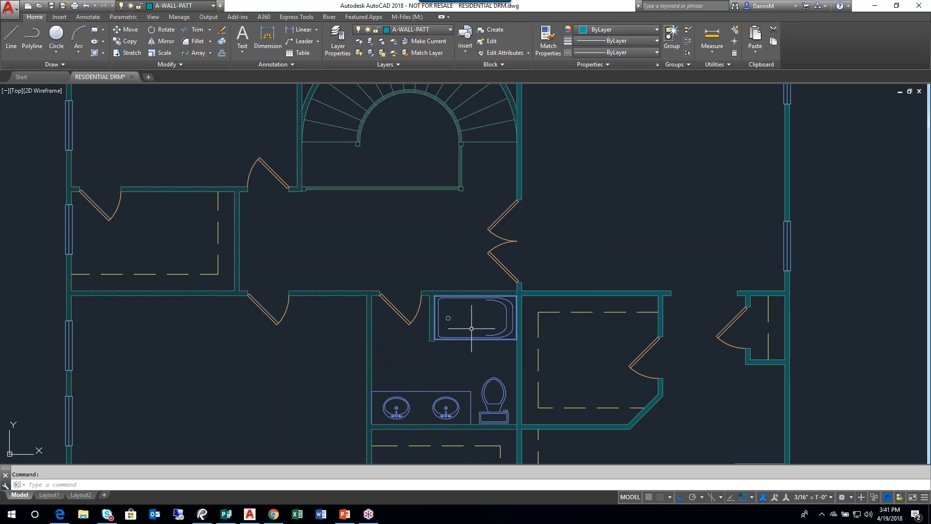
scroll(499, 218, down, 4)
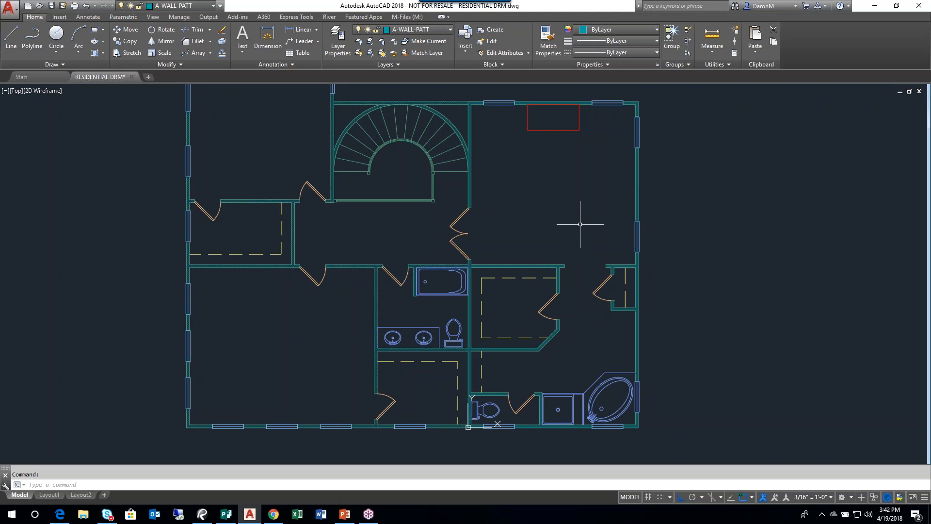
mouse_move(577, 256)
middle_down()
mouse_move(465, 280)
mouse_move(490, 249)
mouse_move(470, 268)
middle_up()
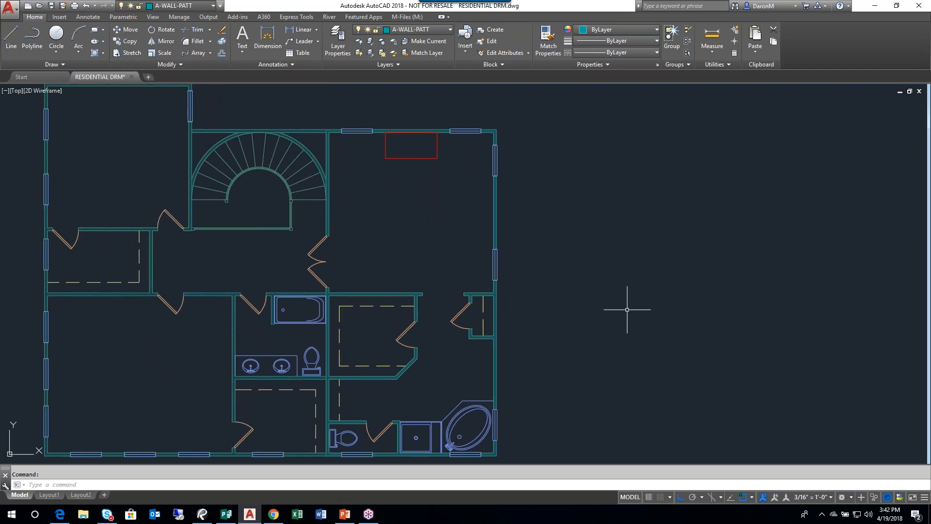
scroll(627, 301, down, 2)
middle_drag(628, 301, 555, 337)
scroll(537, 343, up, 2)
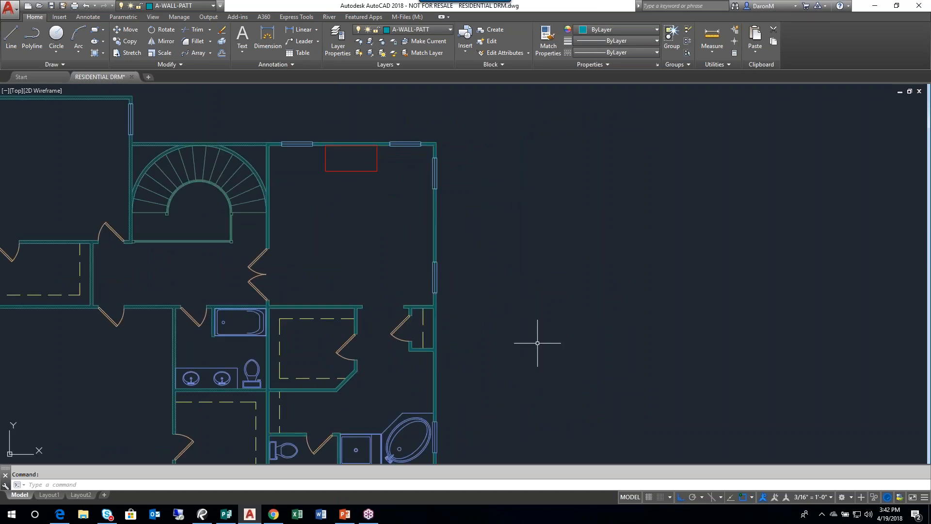
- Check the External References exercise in the Publisher workbook and return to the RESIDENTIAL DRM floor plan in AutoCAD
click(233, 520)
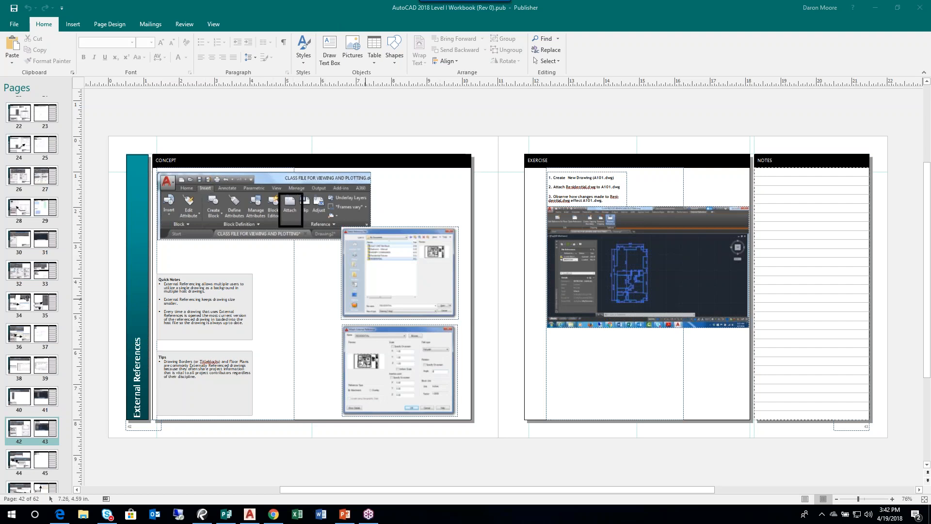
click(250, 515)
middle_drag(322, 227, 314, 272)
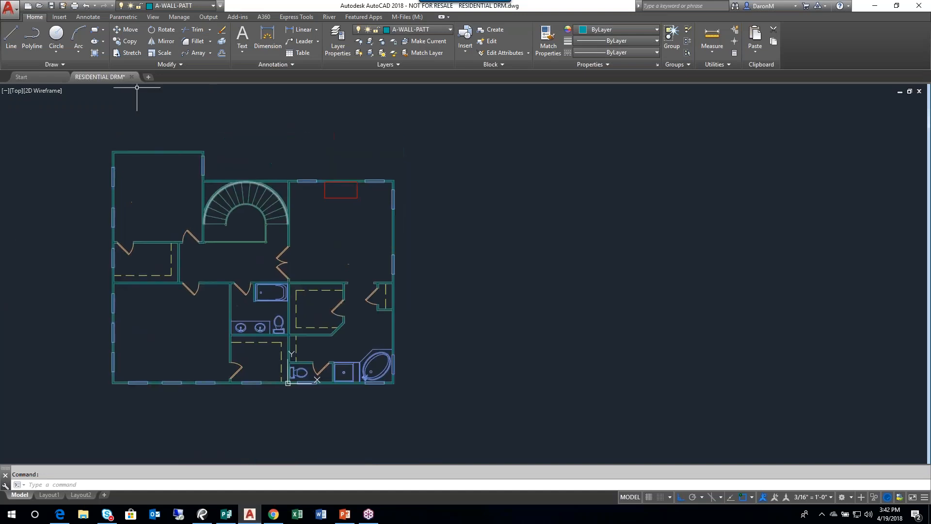
- Start attaching an external reference to the RESIDENTIAL DRM drawing
click(62, 20)
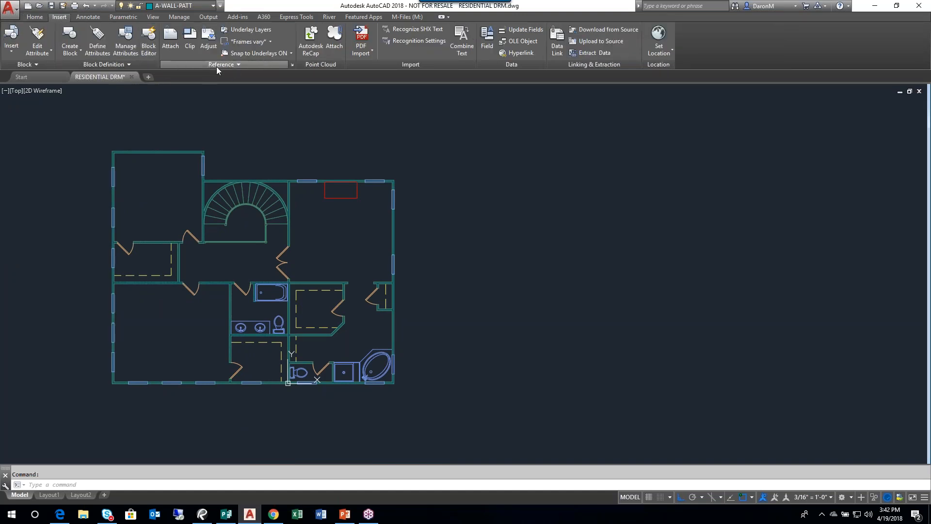
click(170, 45)
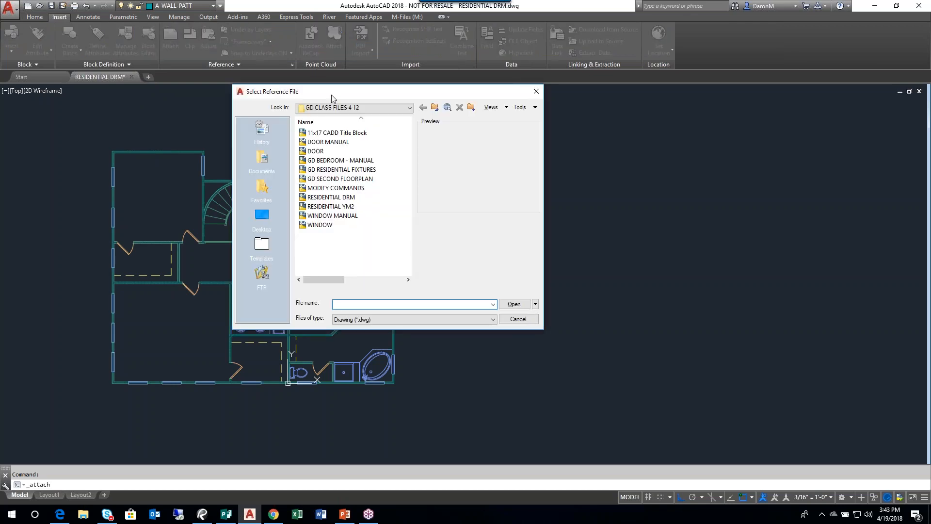
drag(330, 94, 376, 100)
- Filter the selectable reference files to all image files
click(475, 325)
key(Up)
key(Up)
key(Up)
key(Up)
key(Up)
key(Up)
key(Up)
key(Up)
key(Return)
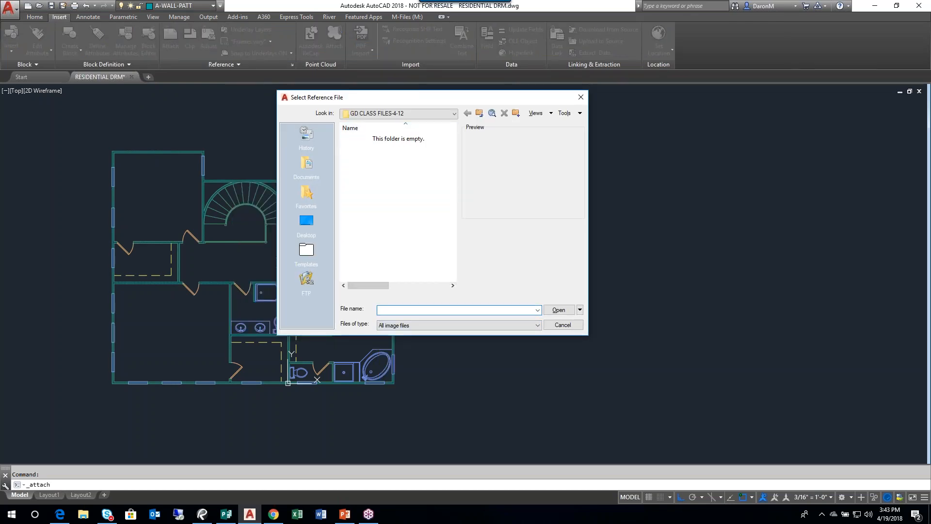
- Browse the Documents and Desktop locations for reference files and reopen the GD CLASS FILES-4-12 folder
drag(462, 103, 586, 110)
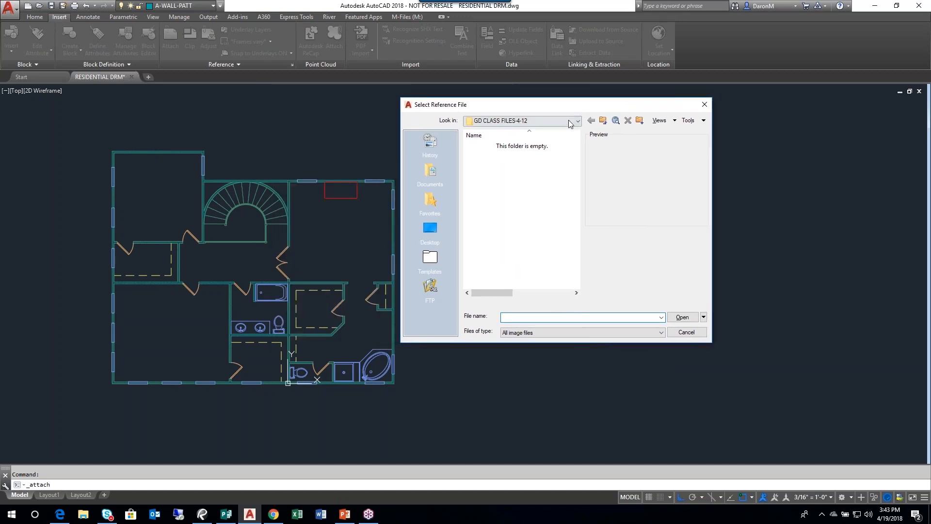
click(433, 178)
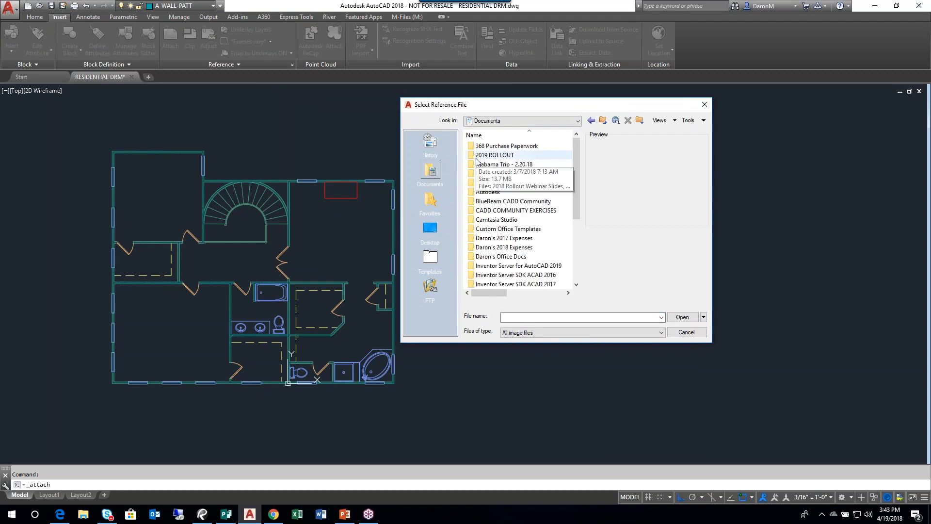
drag(579, 176, 574, 140)
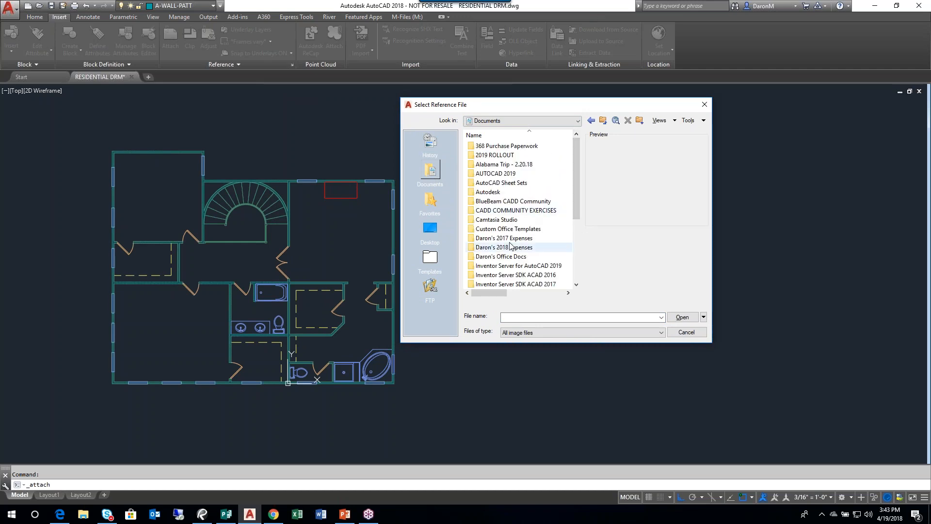
click(425, 229)
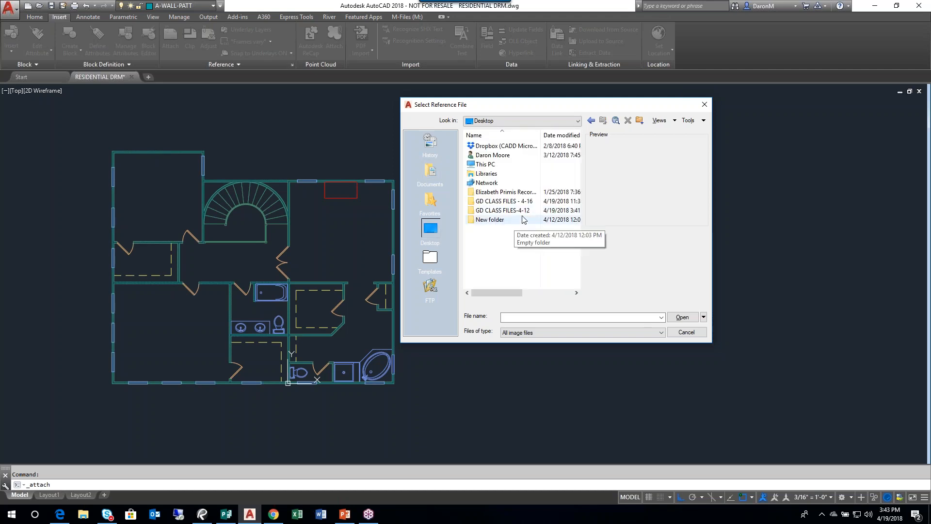
click(506, 212)
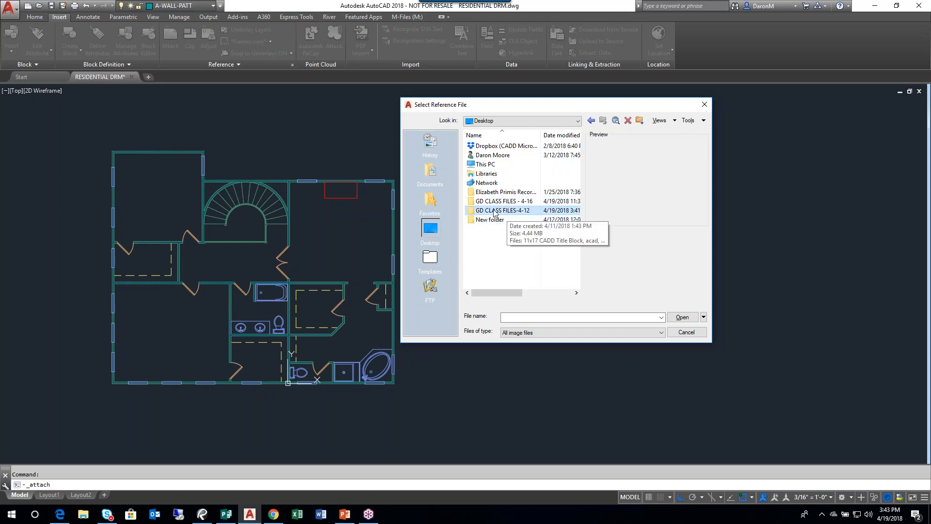
double_click(469, 212)
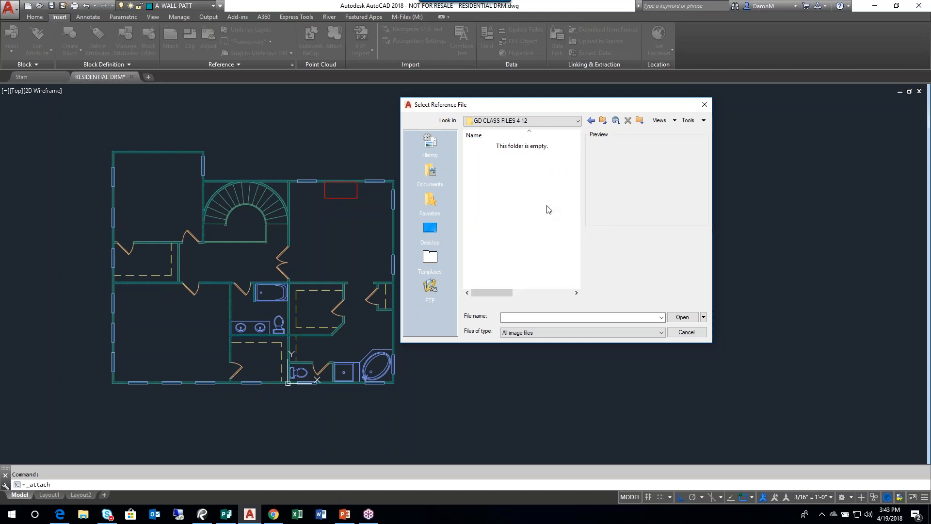
drag(536, 106, 530, 150)
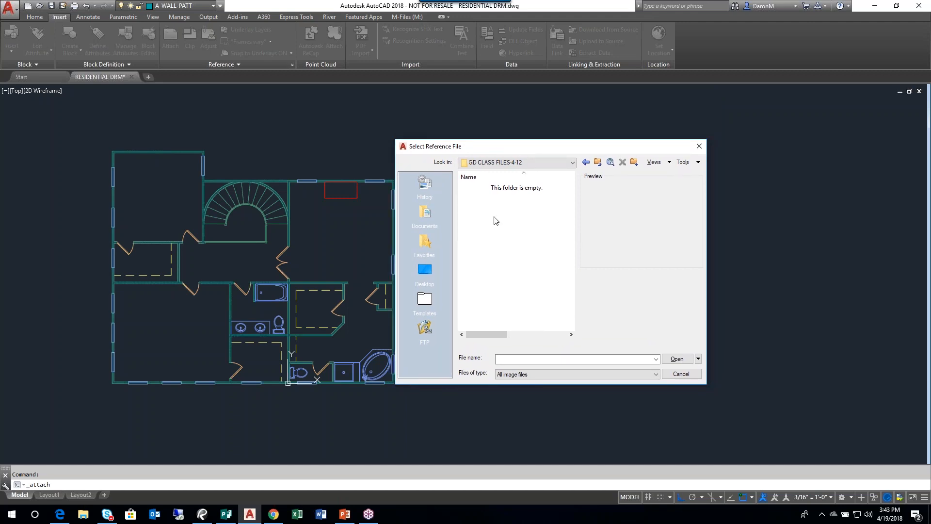
- Set the reference file type to Drawing (*.dwg)
click(516, 374)
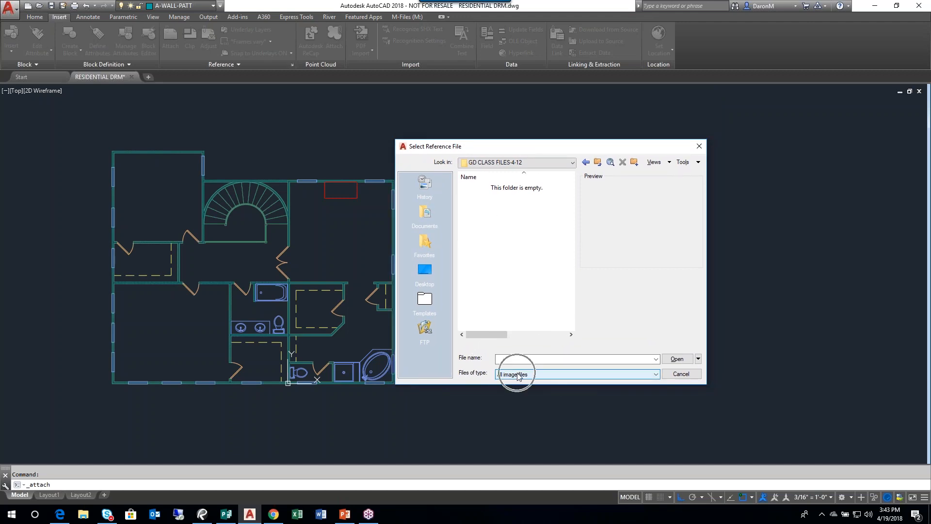
click(516, 374)
key(ctrl)
key(ctrl)
key(ctrl)
key(ctrl)
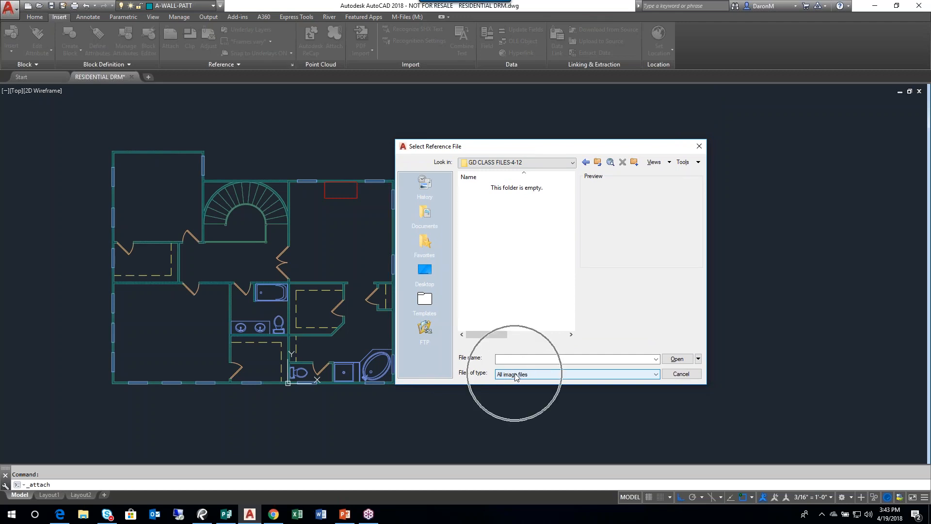
key(ctrl)
key(ctrl)
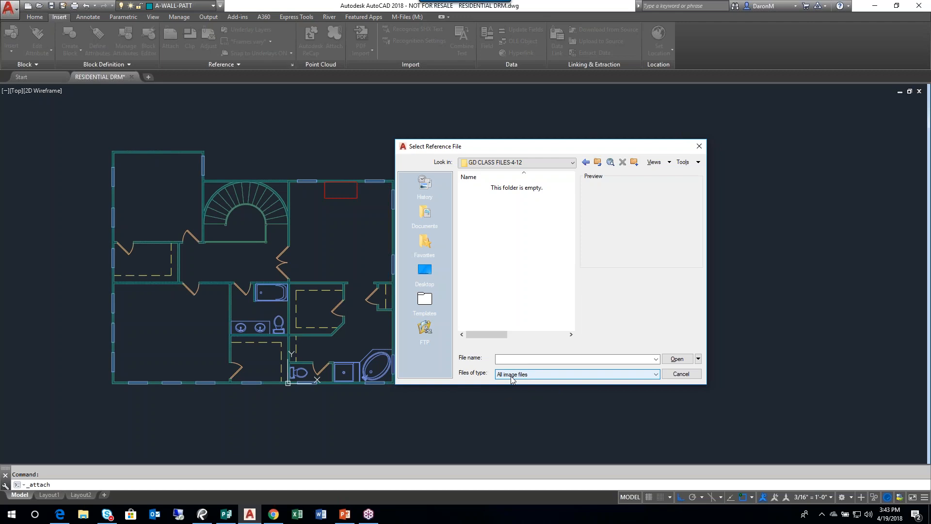
click(652, 376)
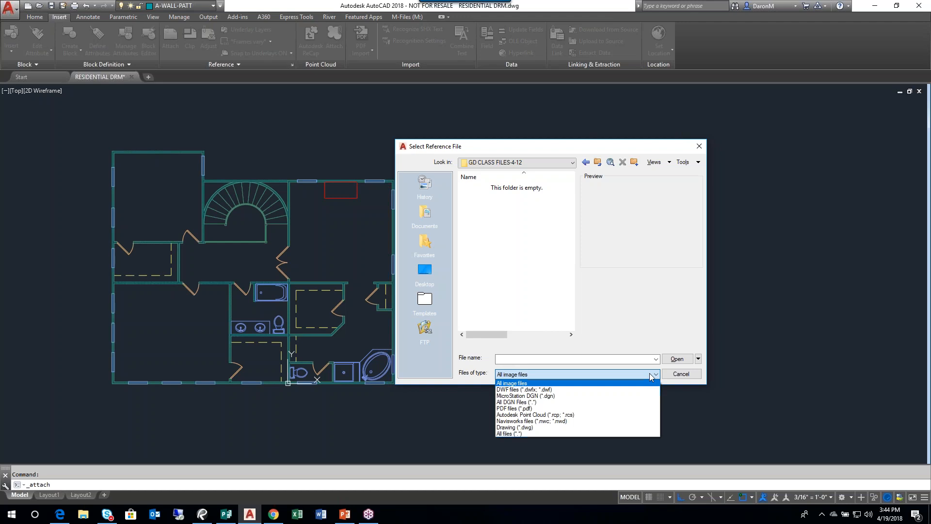
key(ctrl)
key(ctrl)
key(ctrl)
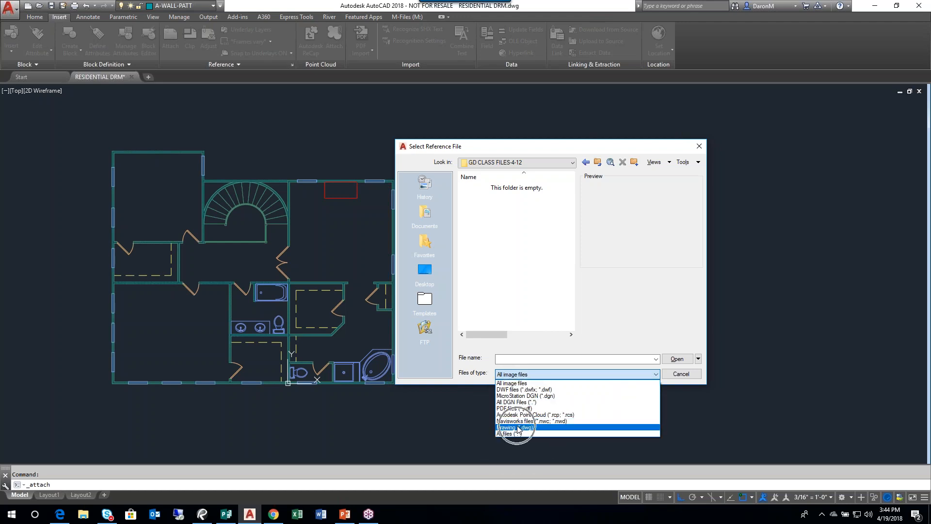
key(ctrl)
click(518, 428)
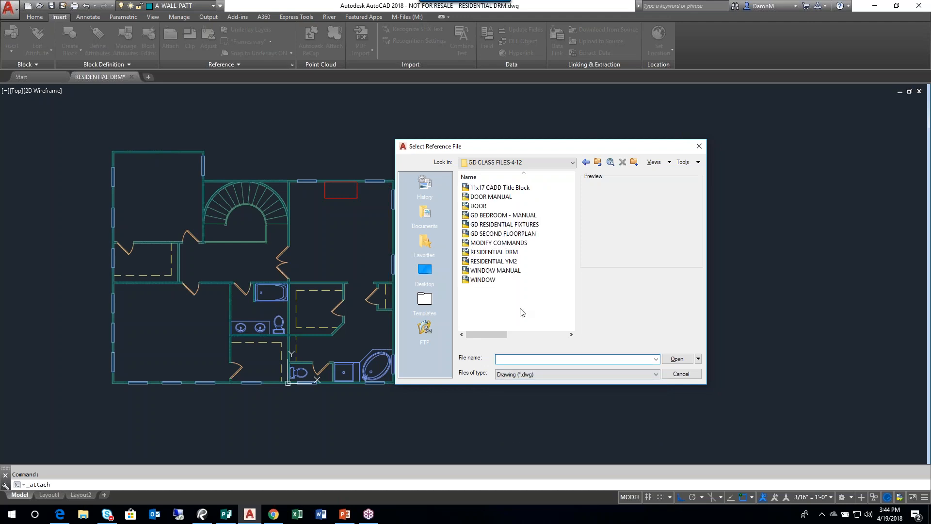
- Choose the MODIFY COMMANDS drawing from the GD CLASS FILES - 4-16 folder as the reference to attach
drag(507, 149, 393, 122)
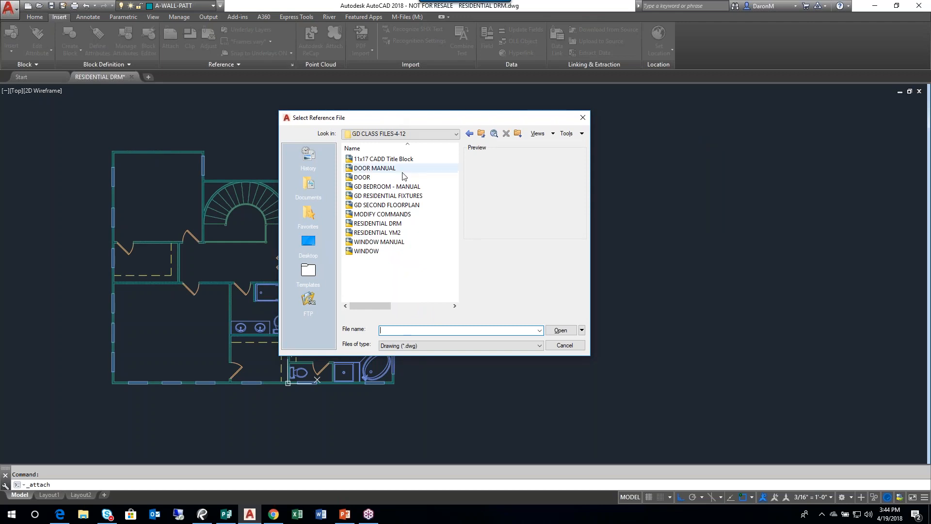
click(390, 214)
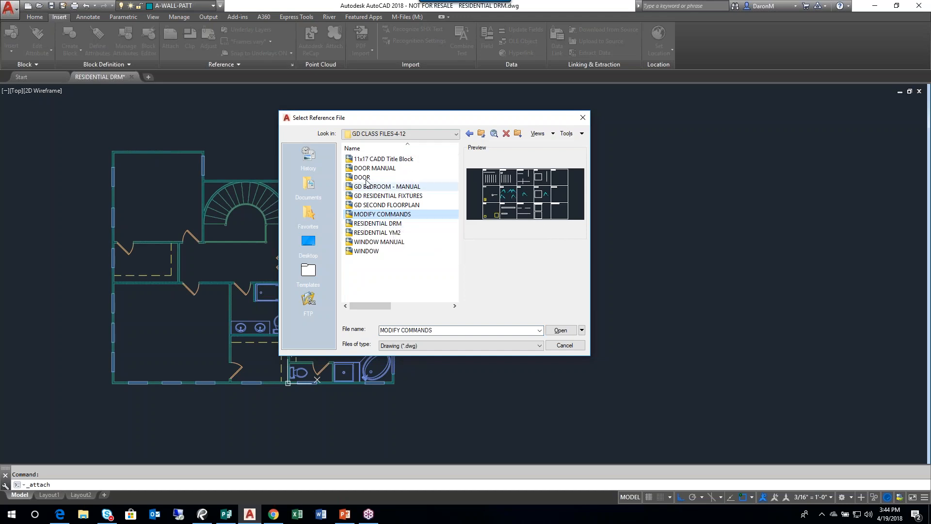
click(444, 135)
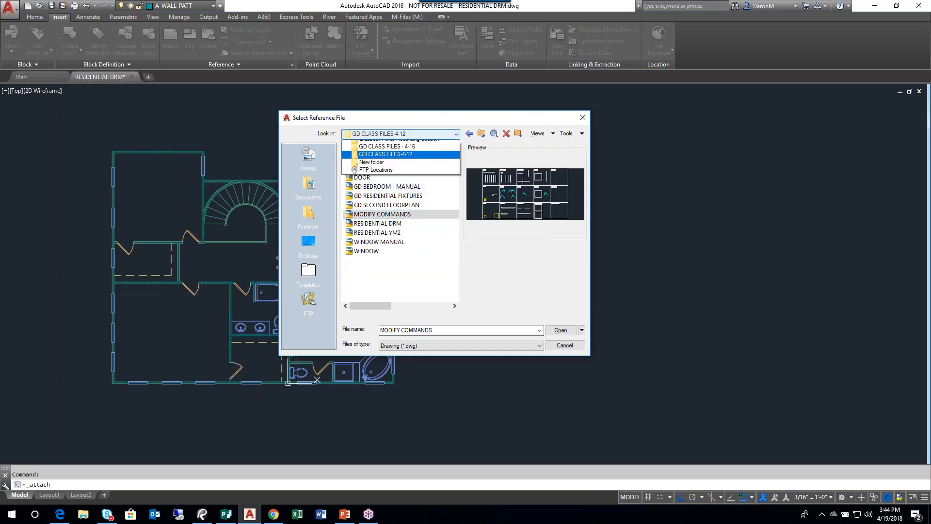
click(408, 291)
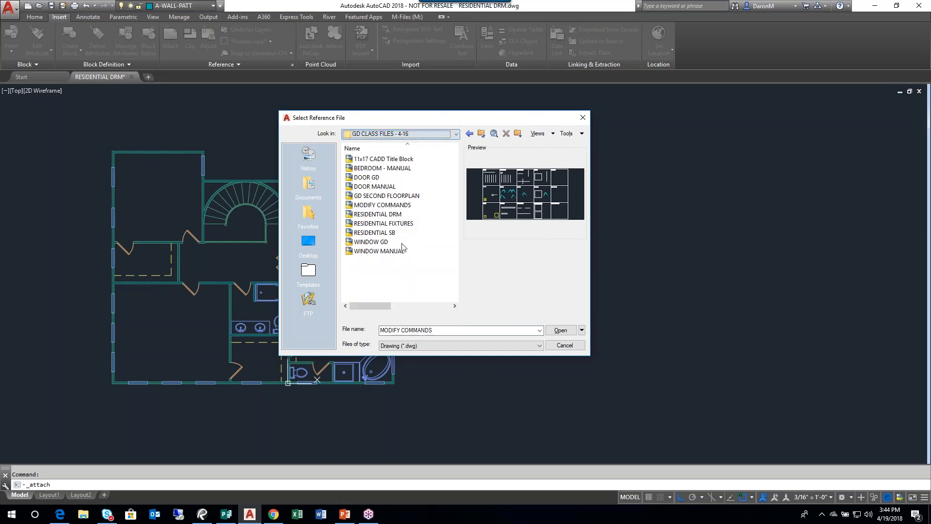
click(382, 206)
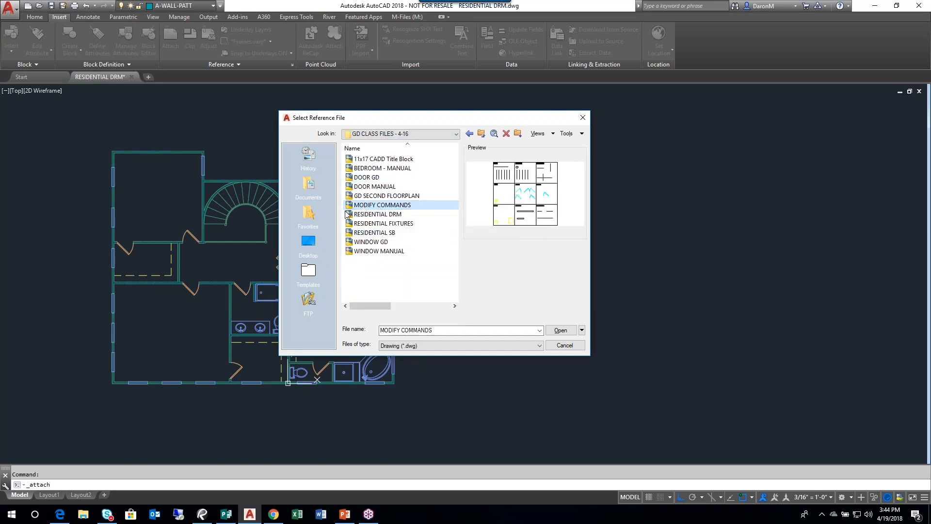
click(560, 330)
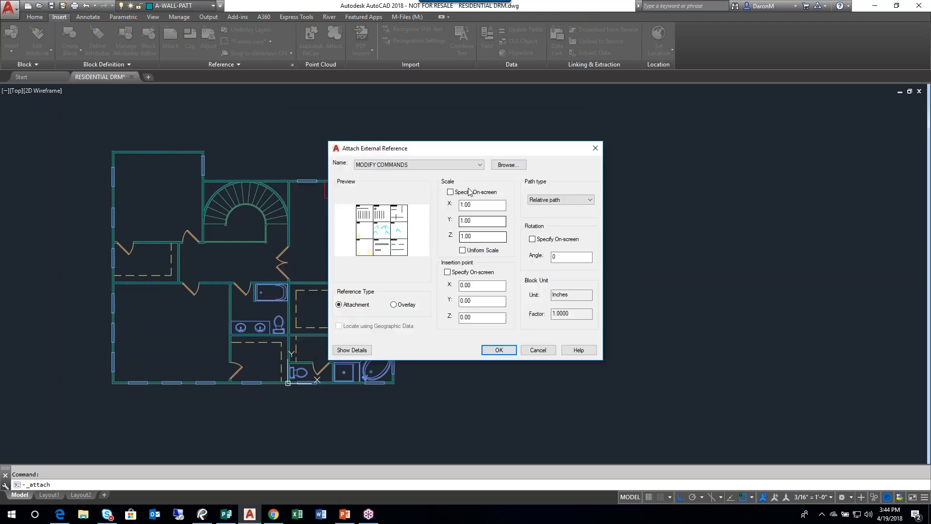
- Turn on specifying the insertion point on-screen for the MODIFY COMMANDS reference
drag(504, 154, 575, 144)
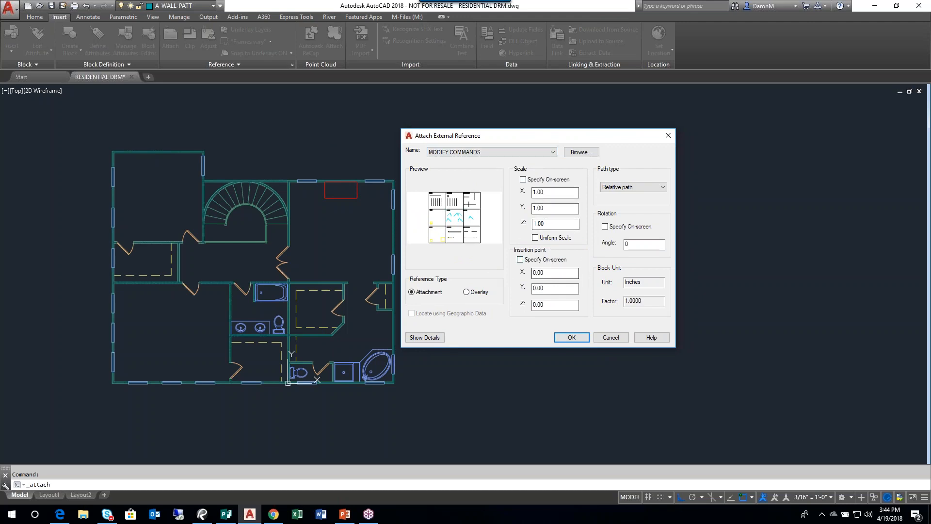
click(520, 261)
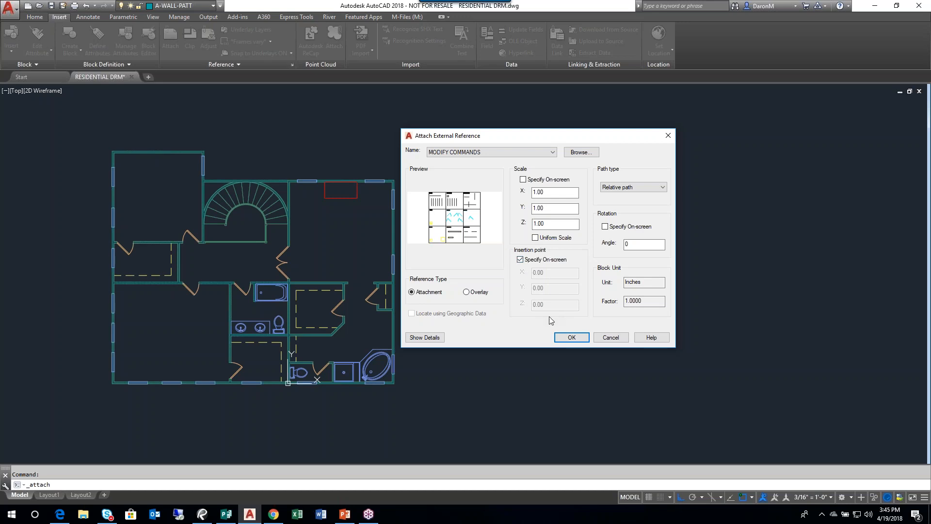
click(530, 264)
key(ctrl)
key(ctrl)
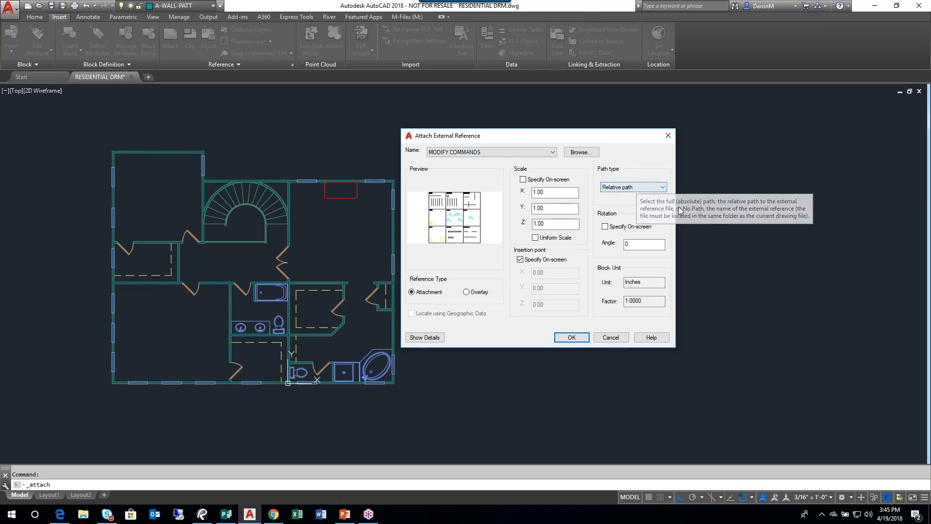
- Try the No path and Relative path types for the reference and end on Full path
click(662, 188)
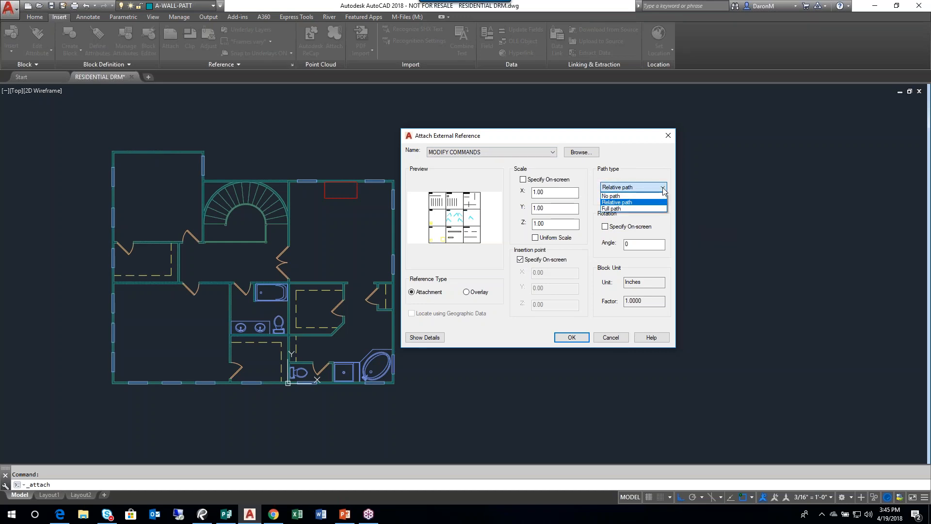
click(628, 195)
click(640, 188)
click(622, 202)
click(639, 187)
click(621, 208)
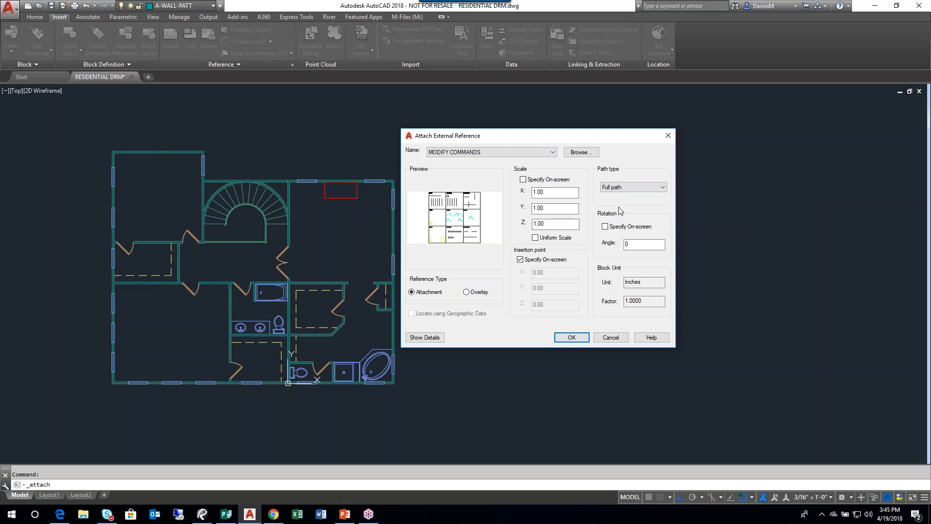
- Show the external reference details to examine its found-in and saved file paths
drag(505, 140, 516, 88)
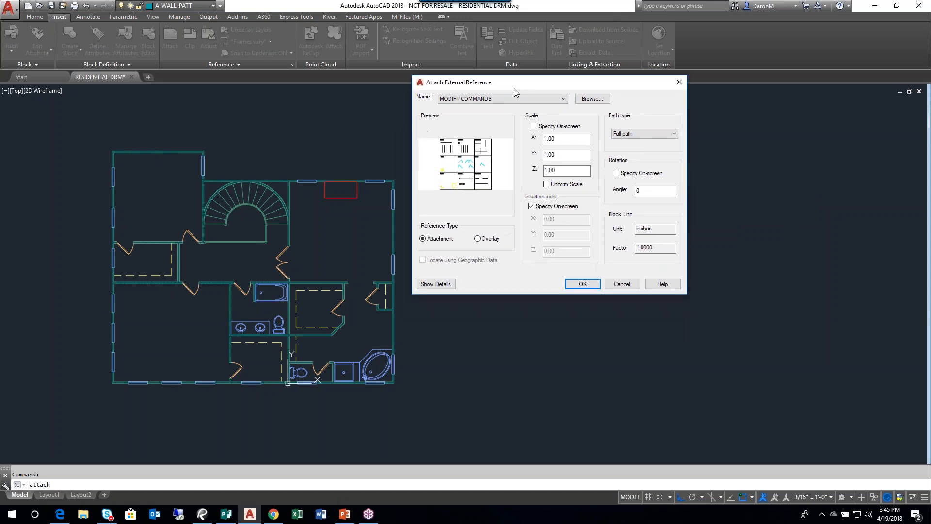
click(437, 286)
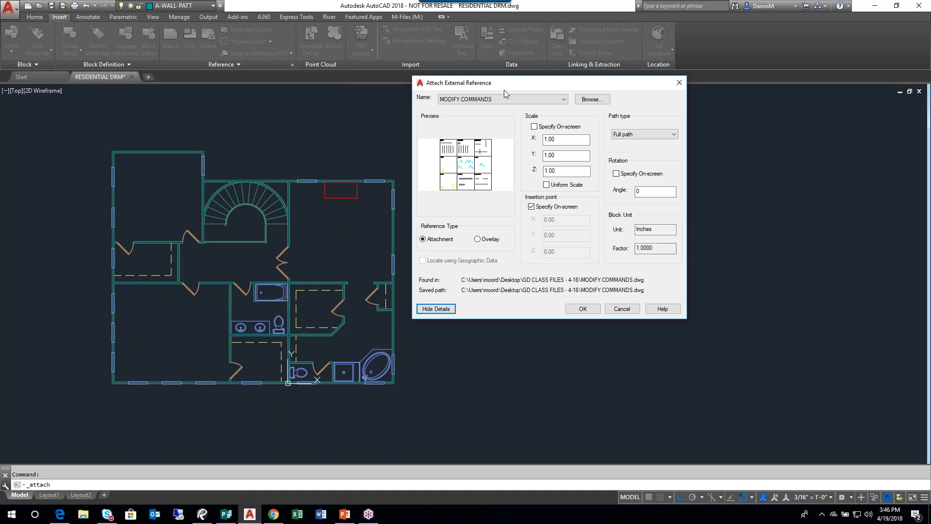
drag(514, 86, 517, 124)
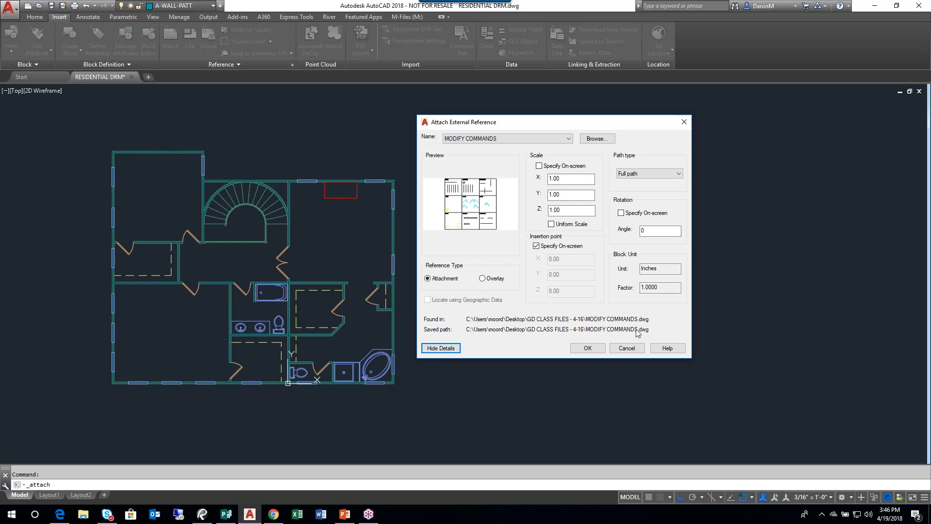
- Switch the path type to Relative path and No path to compare how the reference's saved path is written
click(677, 176)
click(658, 188)
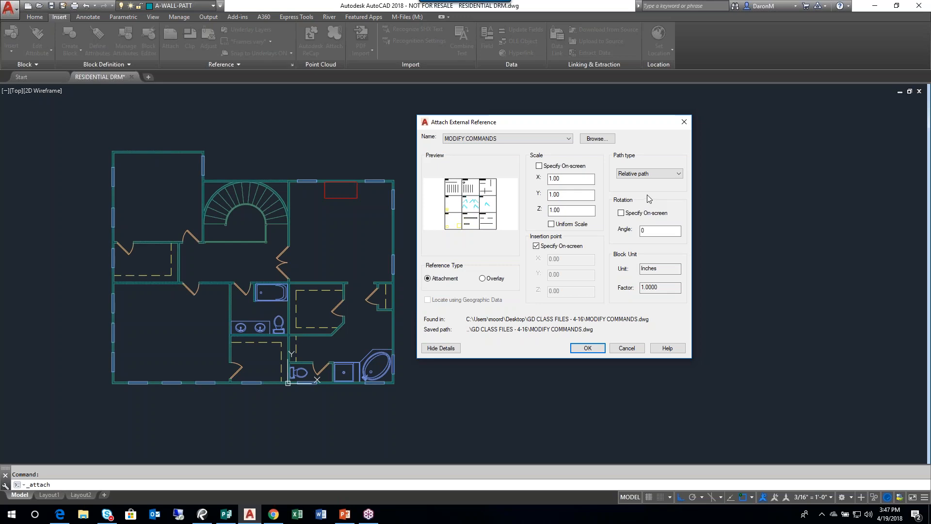
click(677, 175)
click(638, 194)
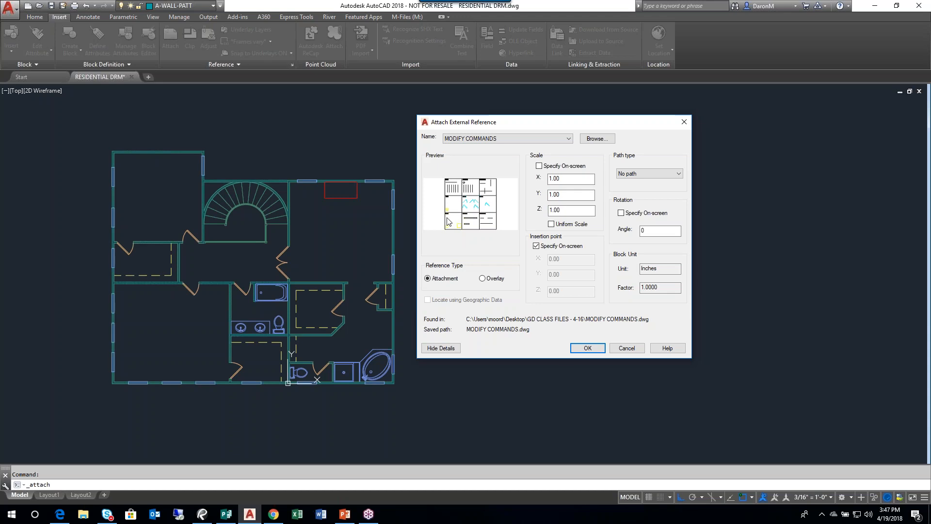
mouse_move(543, 128)
mouse_down()
mouse_move(511, 132)
mouse_move(538, 133)
mouse_up()
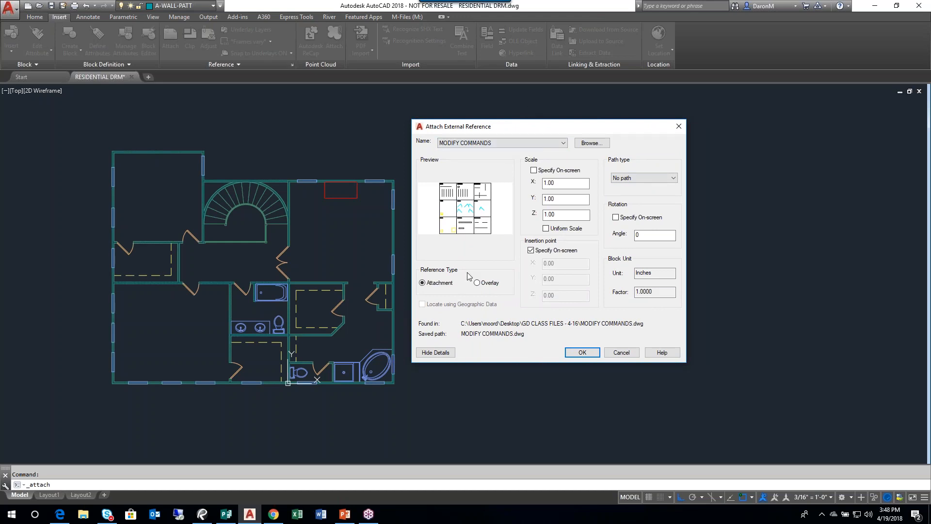
- Browse for the reference file again and cancel the attachment
key(ctrl)
key(ctrl)
key(ctrl)
mouse_move(482, 22)
click(592, 143)
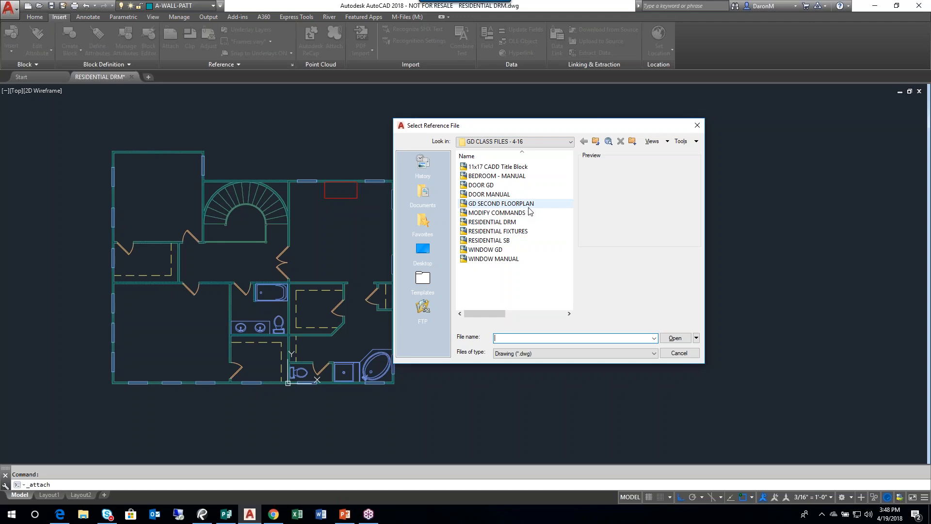
click(679, 353)
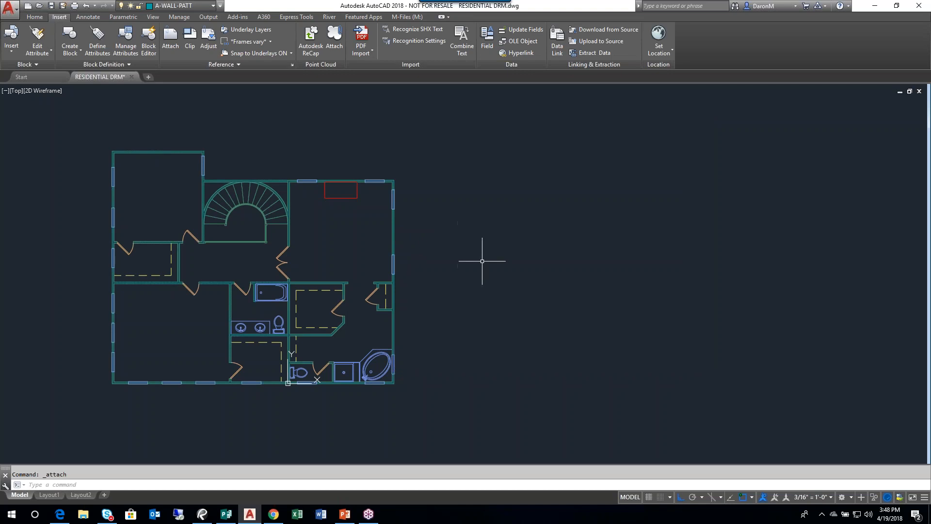
- Attach MODIFY COMMANDS from the GD CLASS FILES - 4-16 folder with a relative path, scale 1.00 and insertion point 0,0,0
click(173, 36)
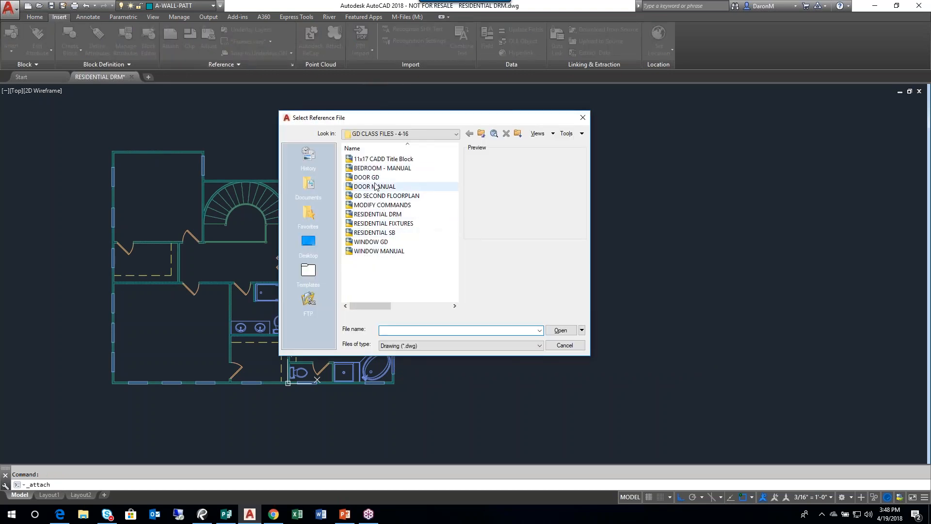
click(382, 205)
click(557, 329)
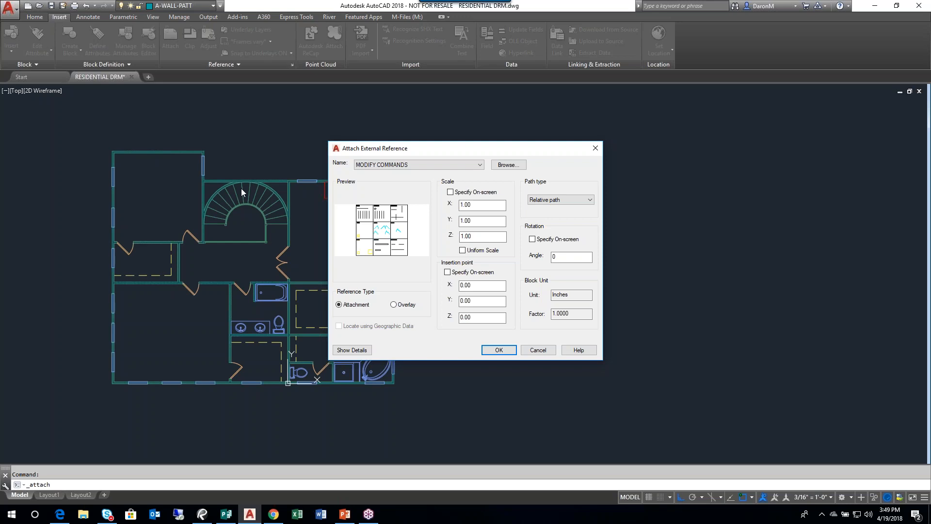
drag(446, 151, 478, 146)
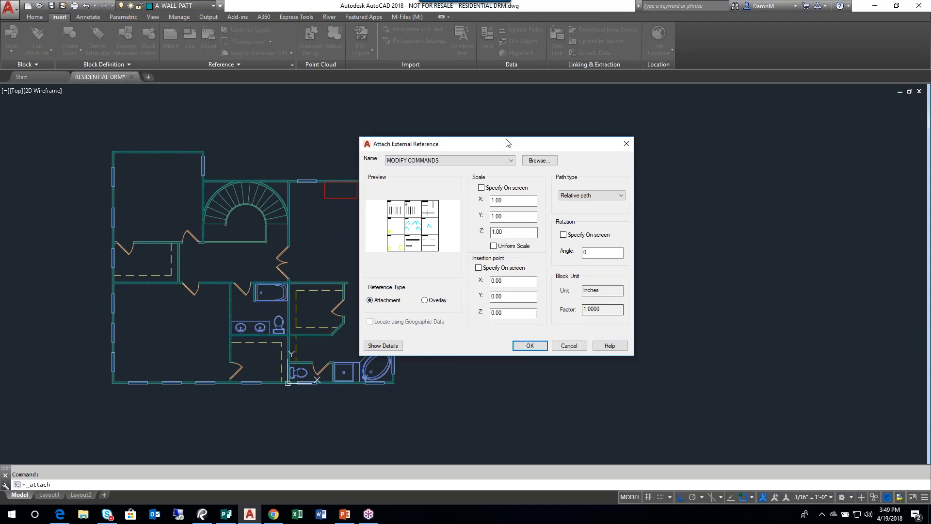
drag(507, 142, 516, 111)
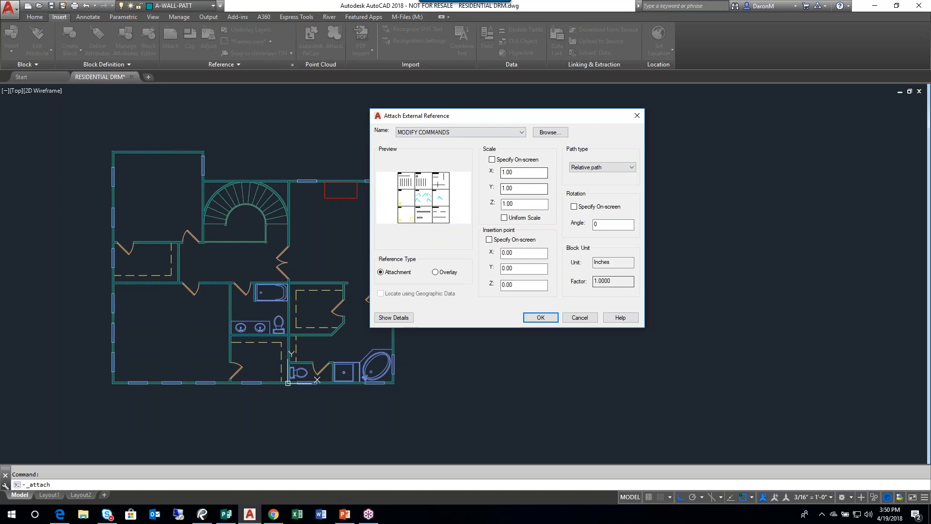
click(920, 351)
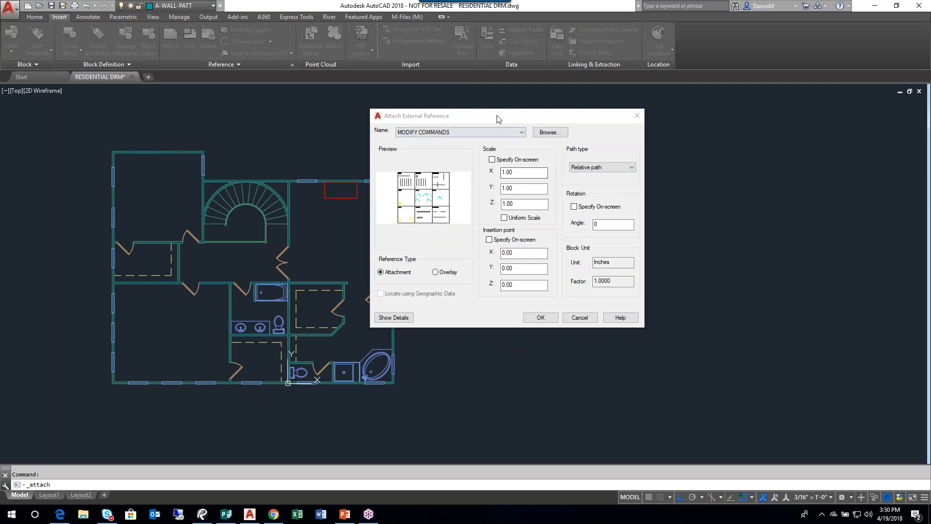
drag(499, 117, 487, 109)
click(529, 311)
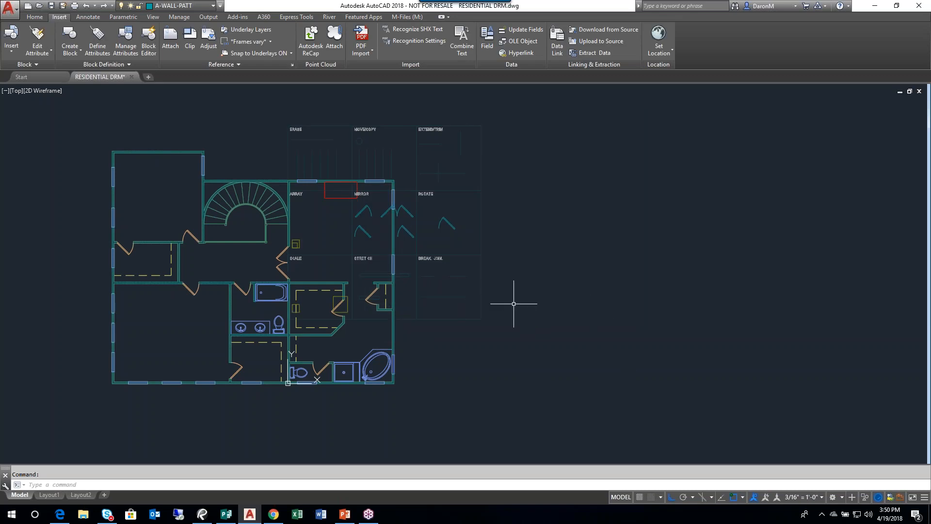
- Move the attached MODIFY COMMANDS reference to the empty area right of the floor plan
click(493, 296)
click(447, 312)
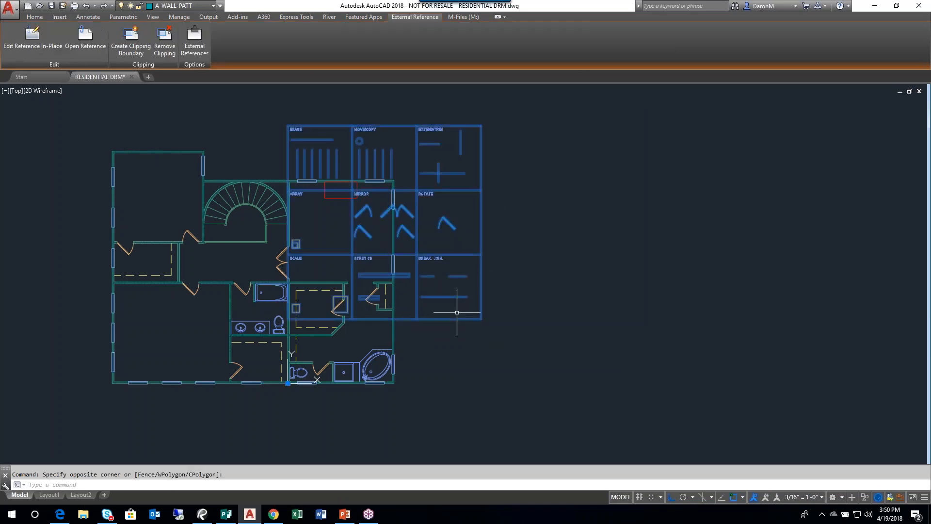
drag(444, 254, 596, 267)
click(617, 353)
click(582, 314)
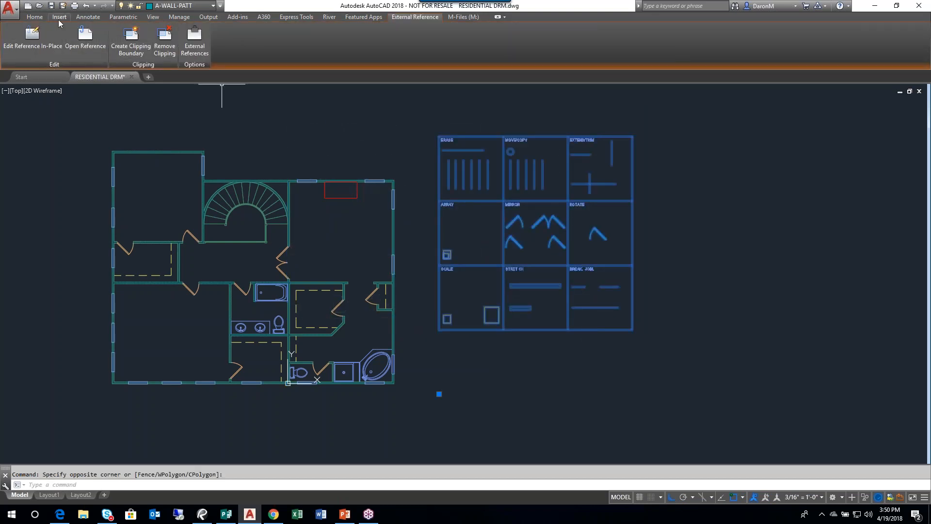
- Assign the selected MODIFY COMMANDS reference to layer 0 and clear the selection
click(165, 6)
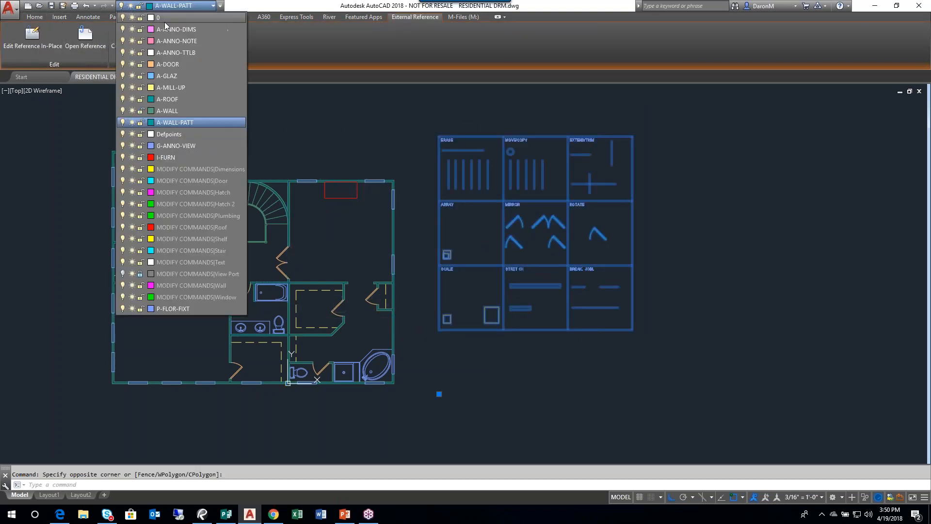
click(165, 22)
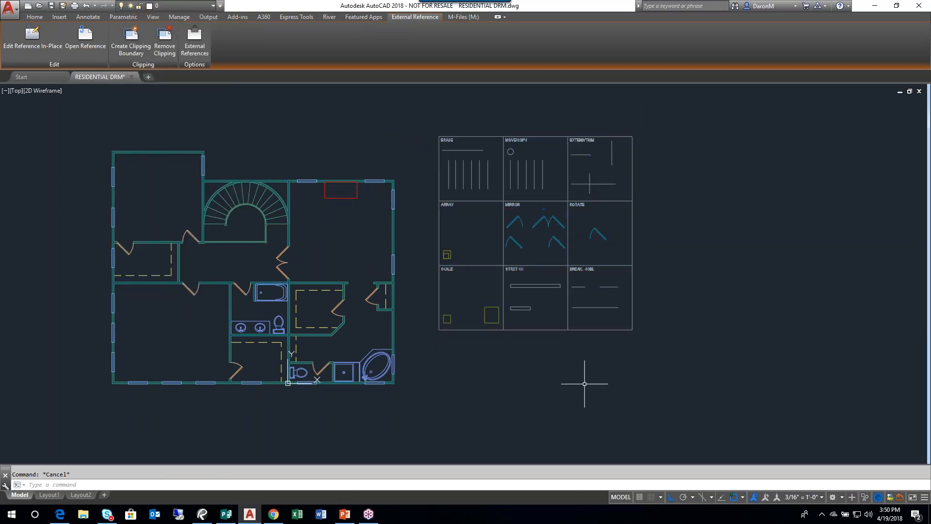
key(Escape)
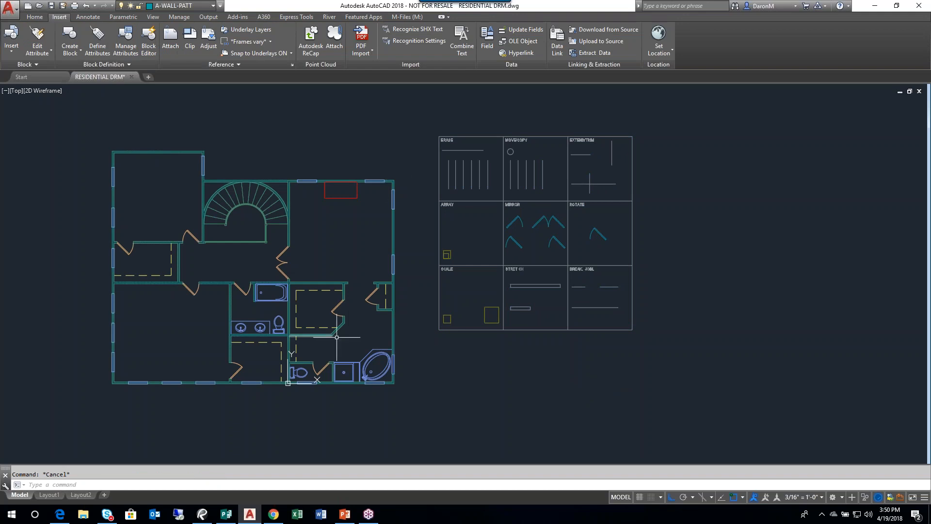
- Select the attached reference and the floor plan's stair area in turn to compare how they highlight, clearing each selection
mouse_move(323, 336)
click(504, 146)
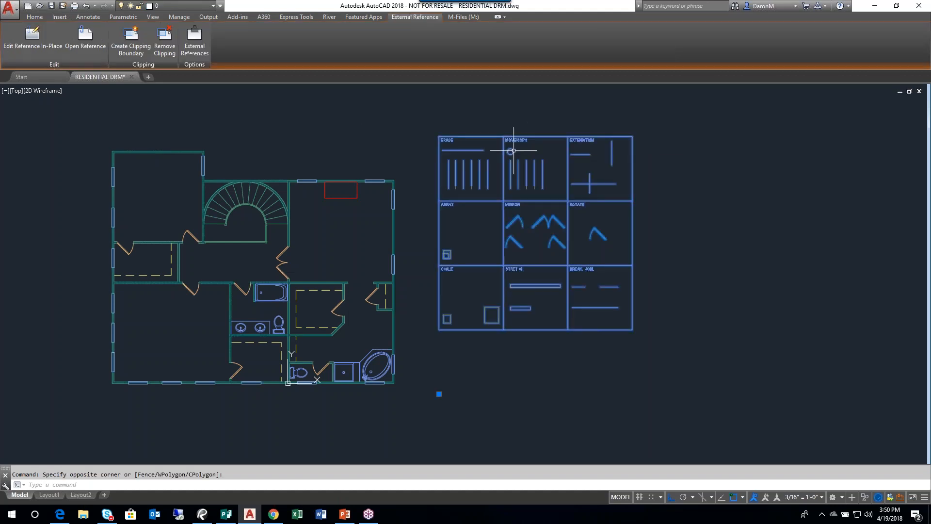
key(Escape)
click(302, 141)
click(201, 271)
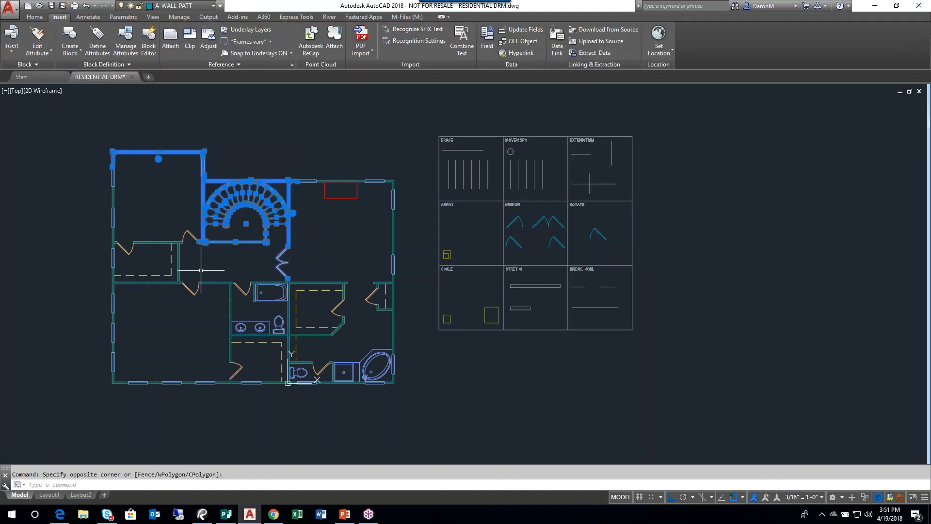
key(Escape)
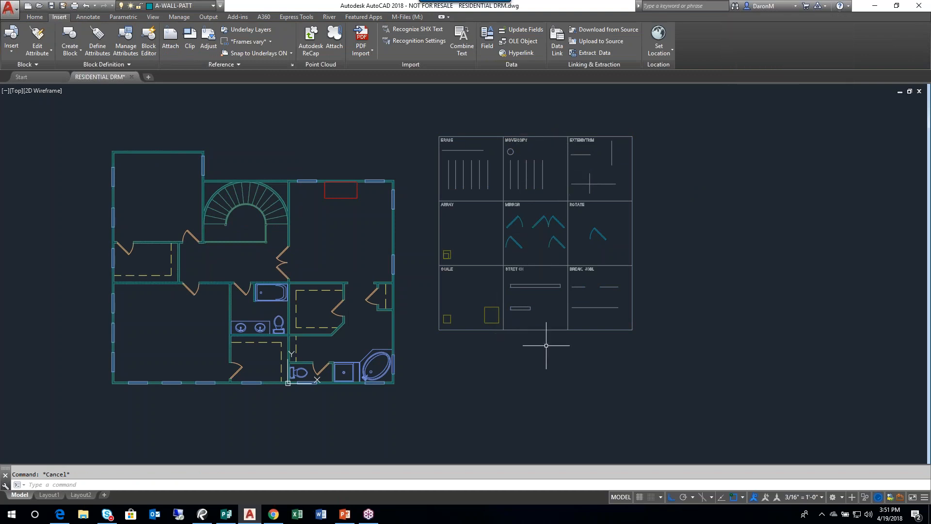
- Open the MODIFY COMMANDS drawing from the GD CLASS FILES - 4-16 folder on the Desktop
click(40, 5)
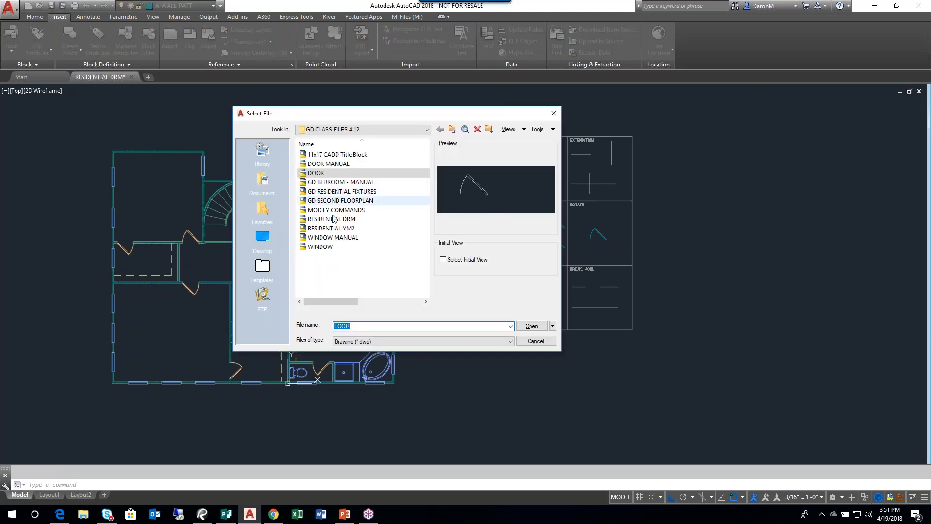
click(335, 210)
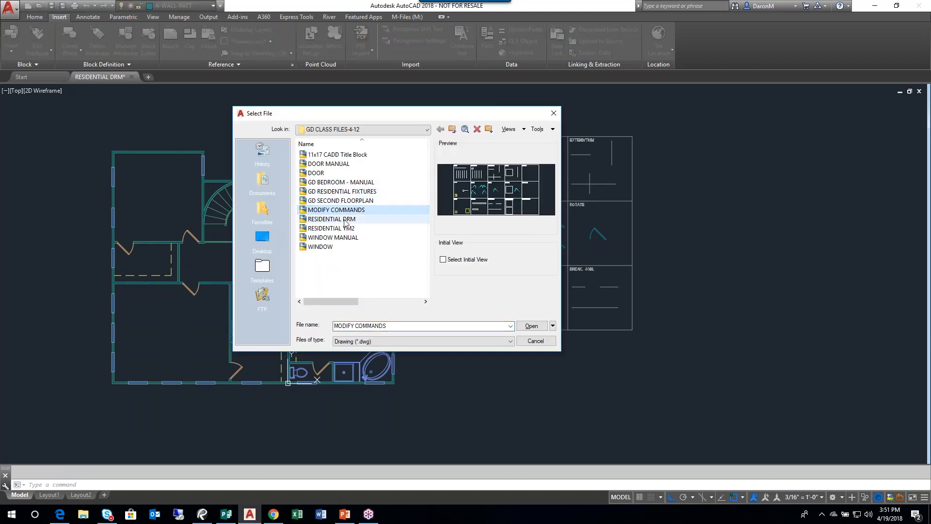
click(388, 129)
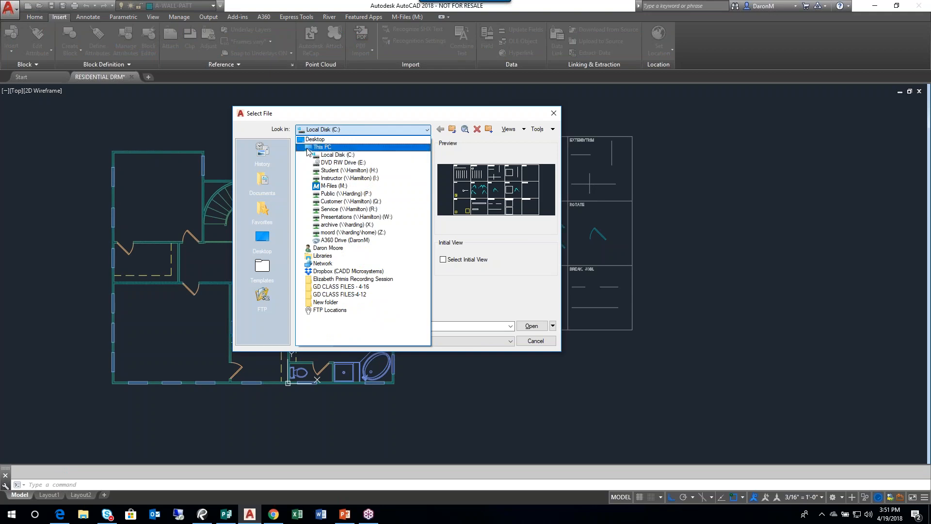
click(259, 236)
click(257, 240)
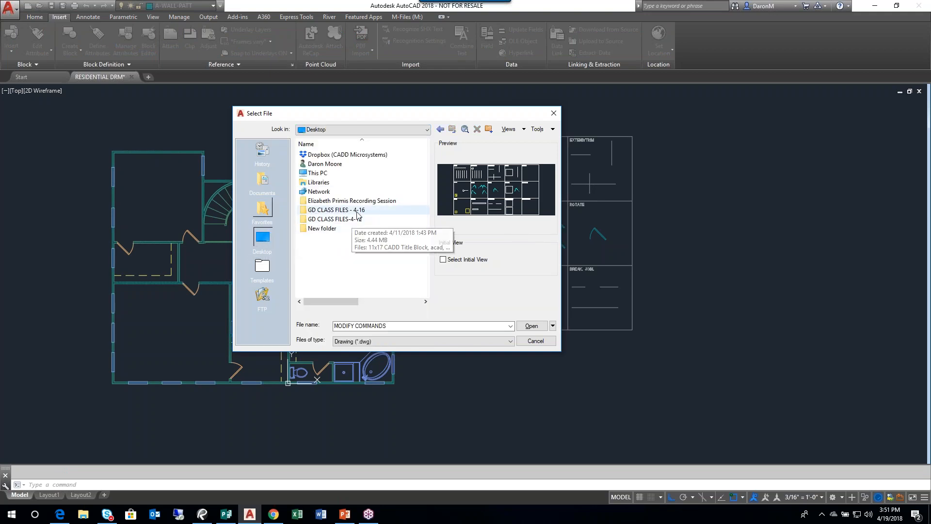
double_click(357, 214)
double_click(345, 200)
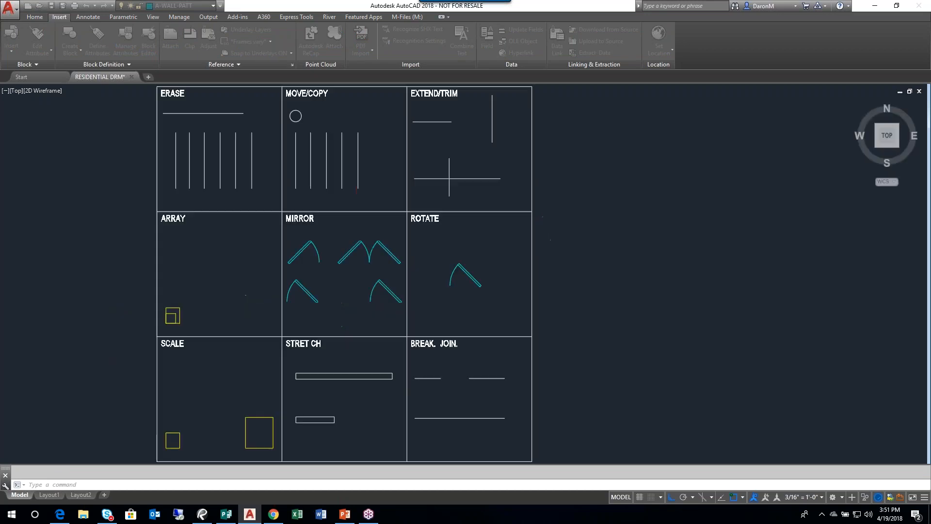
- Erase the ARRAY, MIRROR and ROTATE row's contents along with both inner horizontal grid lines and the lower row's titles
scroll(506, 200, down, 2)
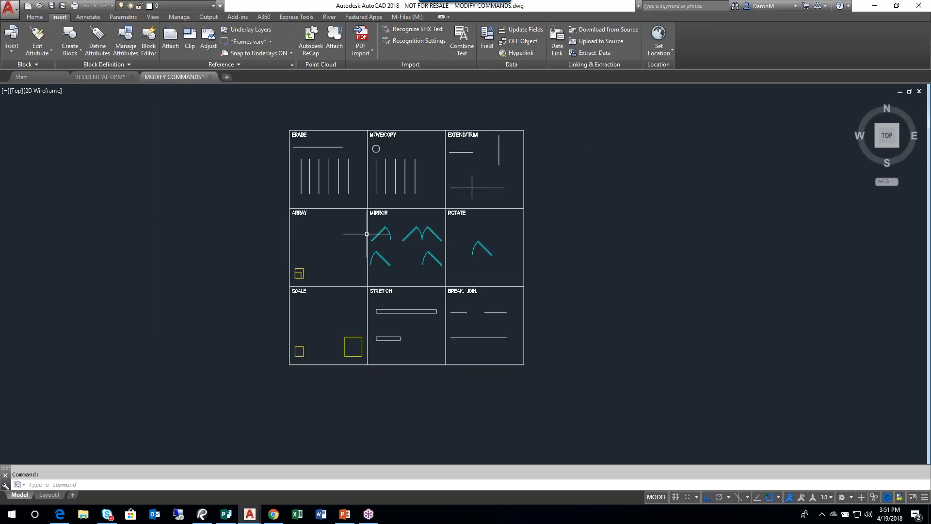
click(261, 199)
click(563, 299)
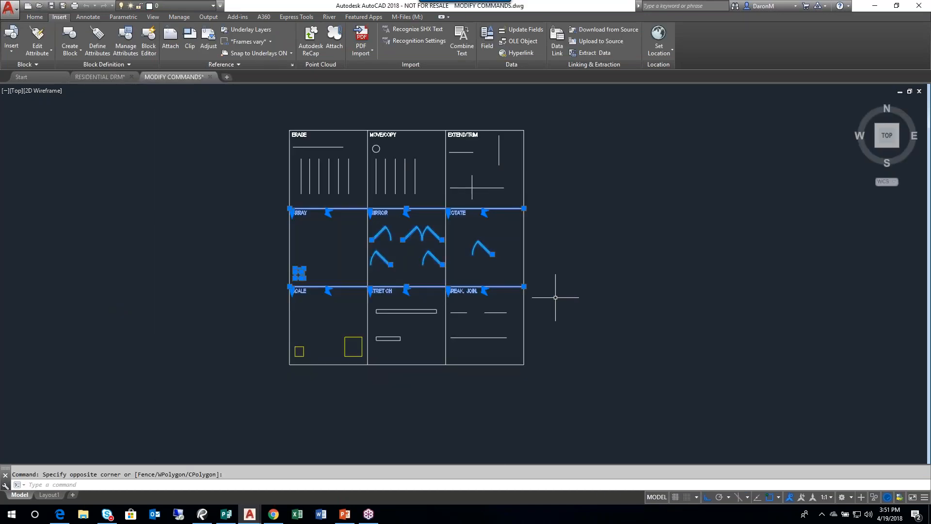
key(Delete)
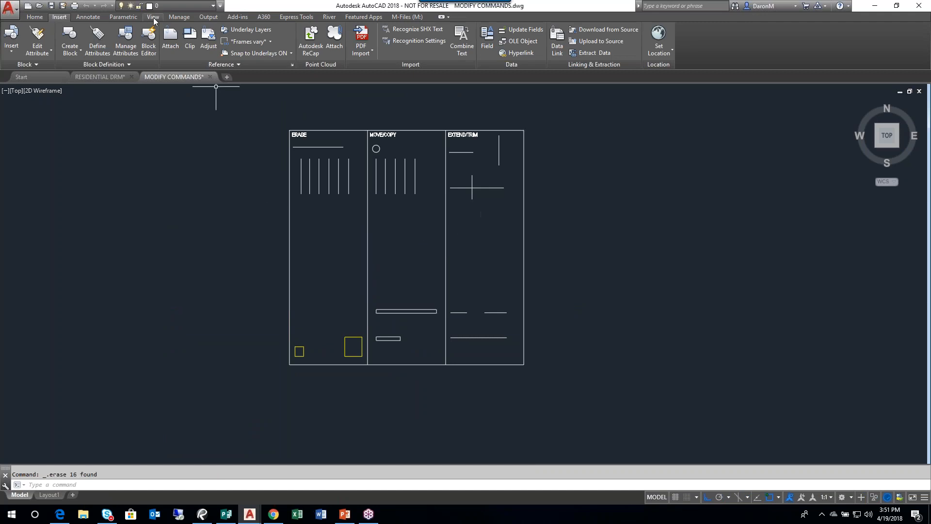
- Save the edited MODIFY COMMANDS drawing and reload its changed external reference in the RESIDENTIAL DRM drawing
click(52, 6)
click(100, 77)
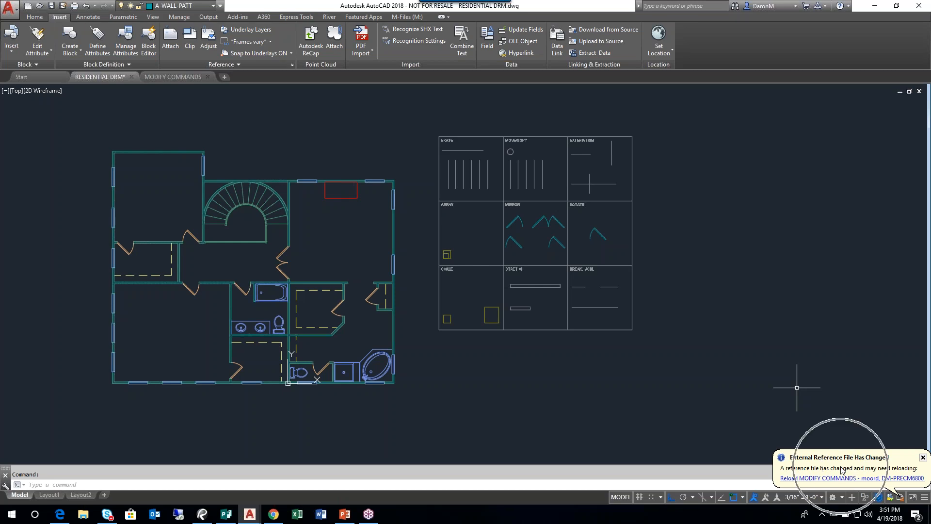
click(798, 479)
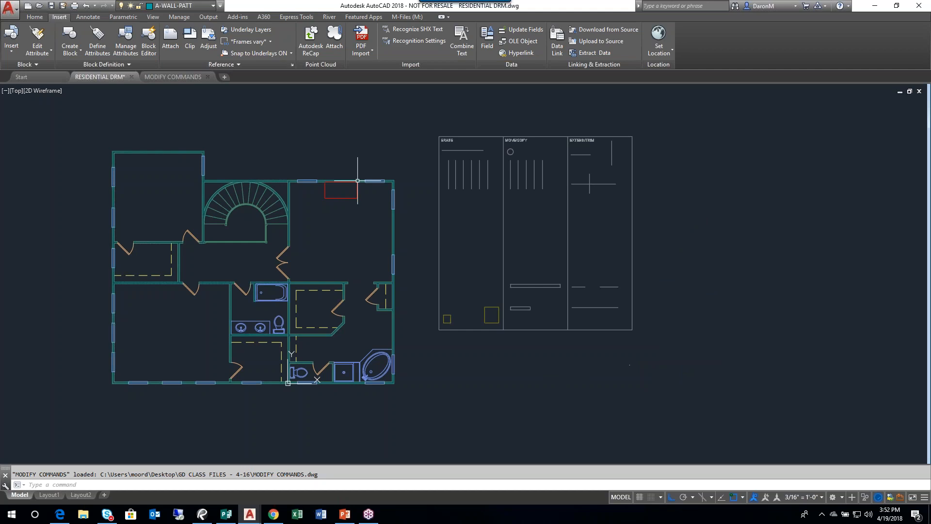
- Undo the reference's reload, layer change and attachment in RESIDENTIAL DRM, and fit the floor plan to the view
click(87, 6)
click(87, 7)
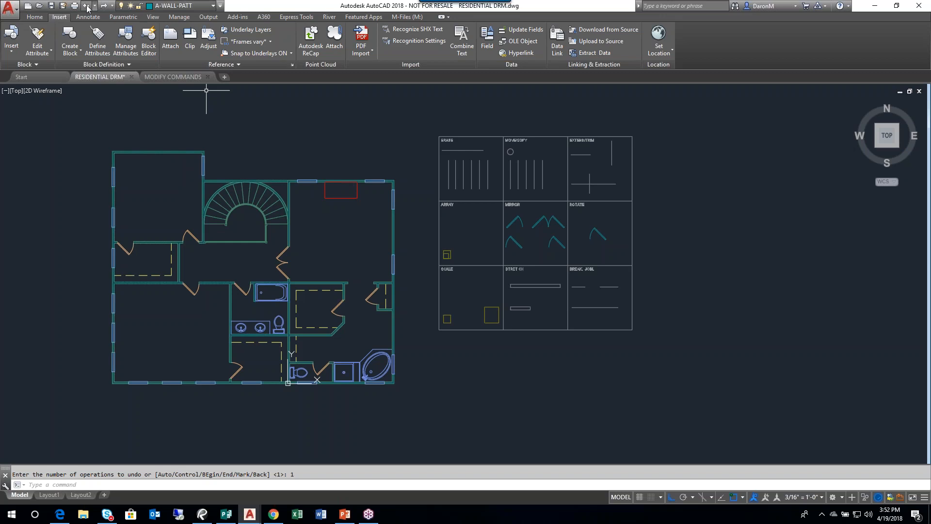
click(87, 6)
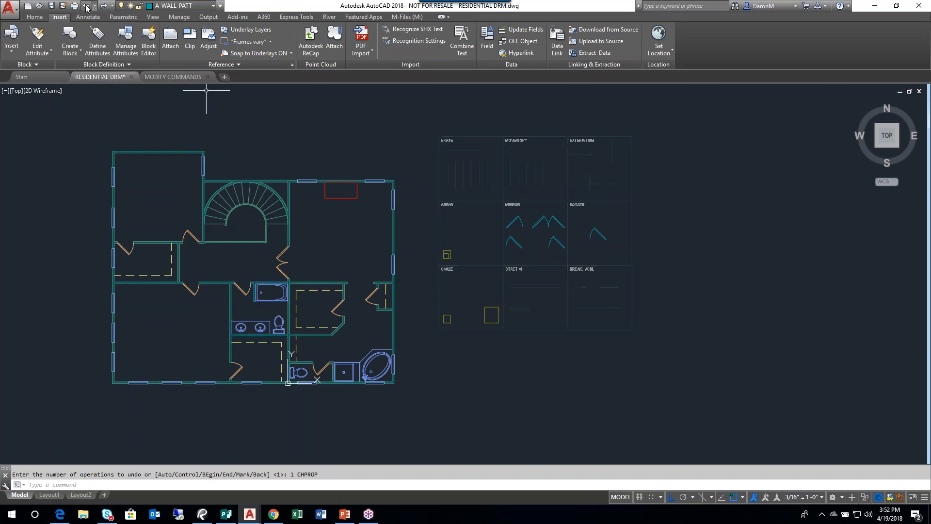
click(87, 7)
click(87, 10)
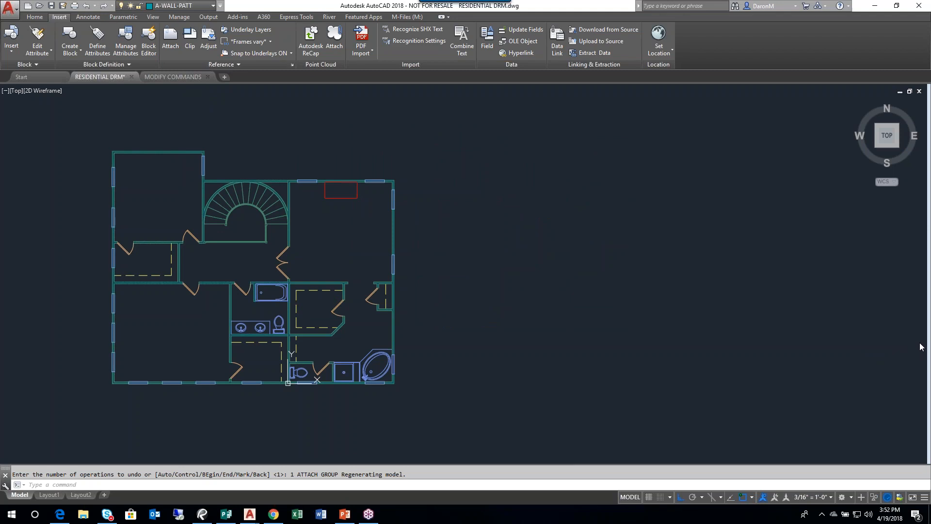
middle_click(500, 218)
middle_click(501, 217)
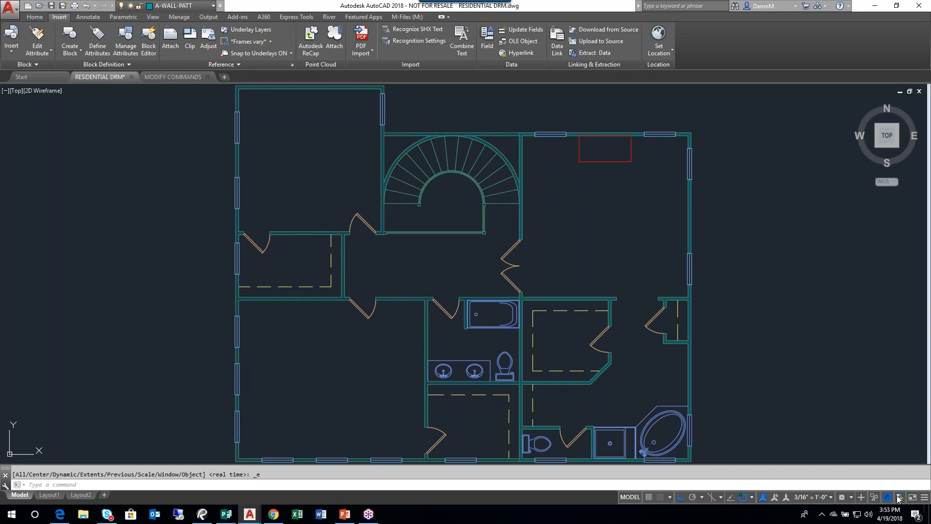
- Check the device and application sound levels in the Windows Volume Mixer, and return to the floor plan
right_click(866, 518)
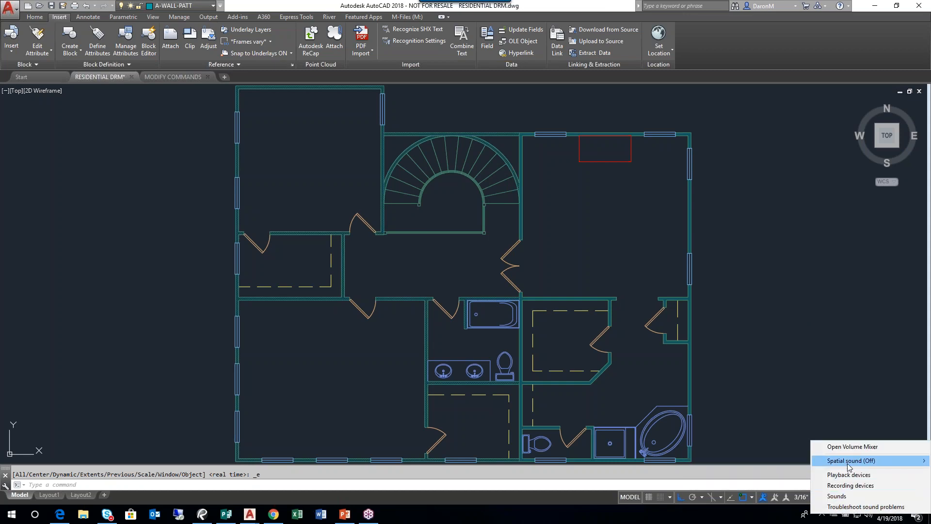
click(850, 445)
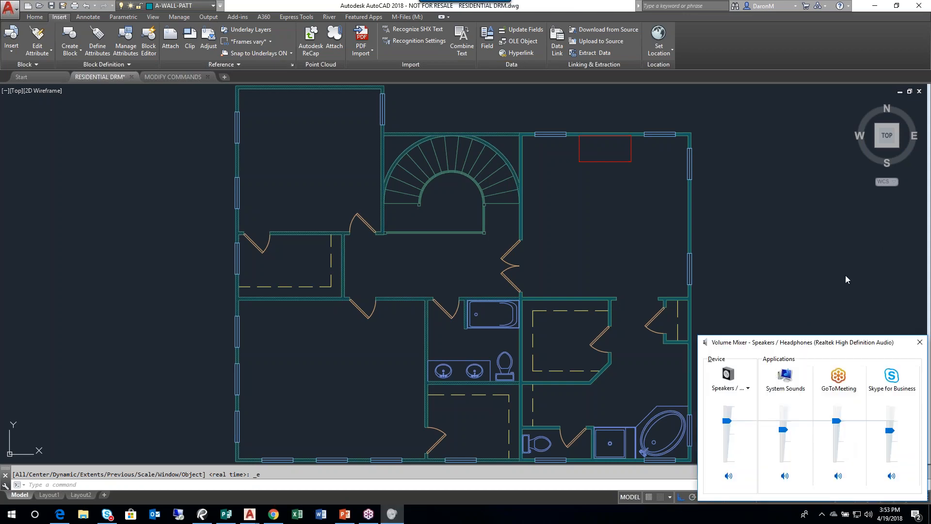
click(793, 25)
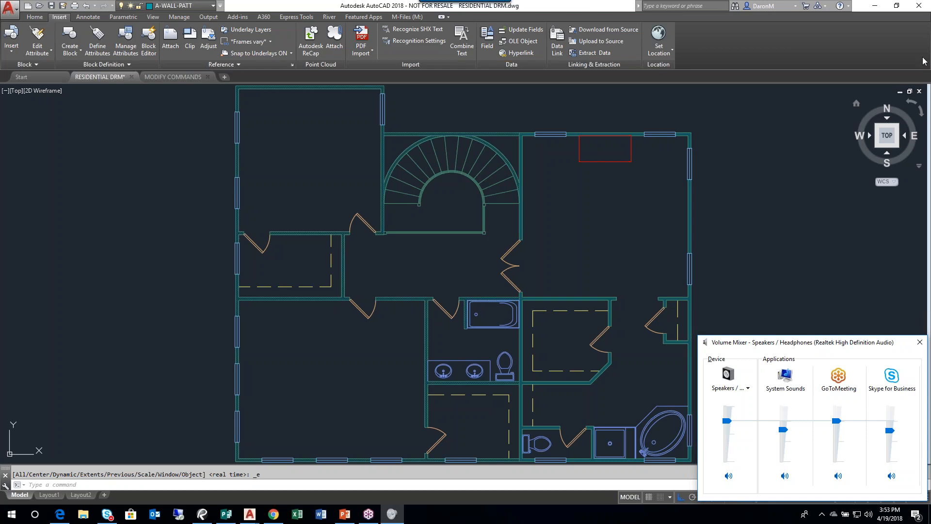
click(923, 28)
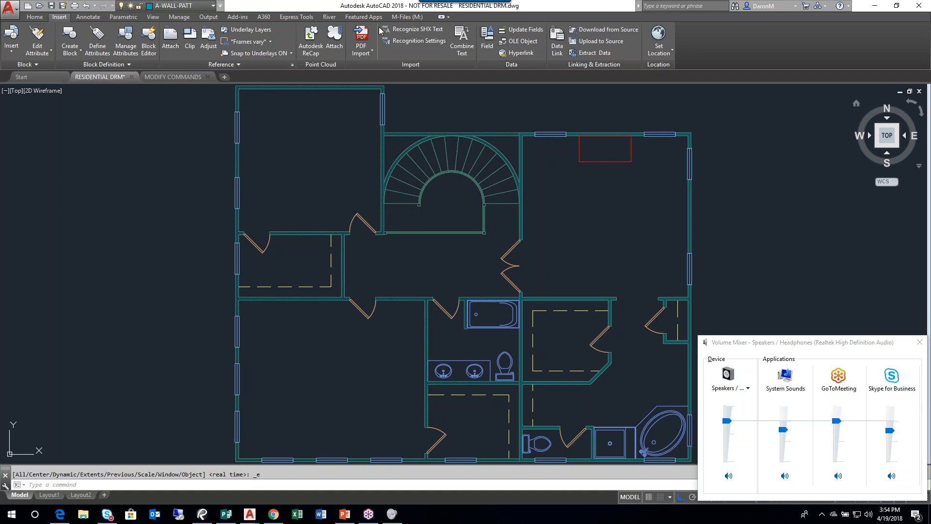
click(413, 253)
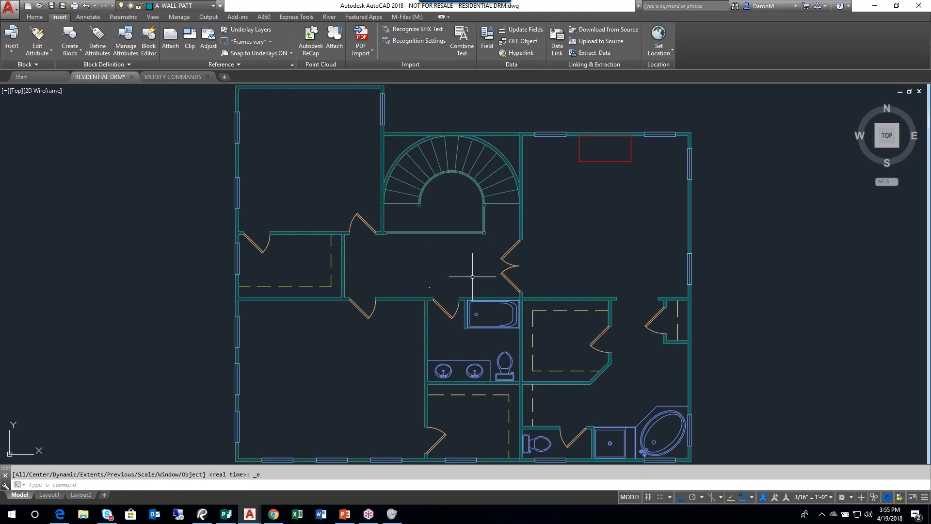
middle_drag(477, 271, 488, 268)
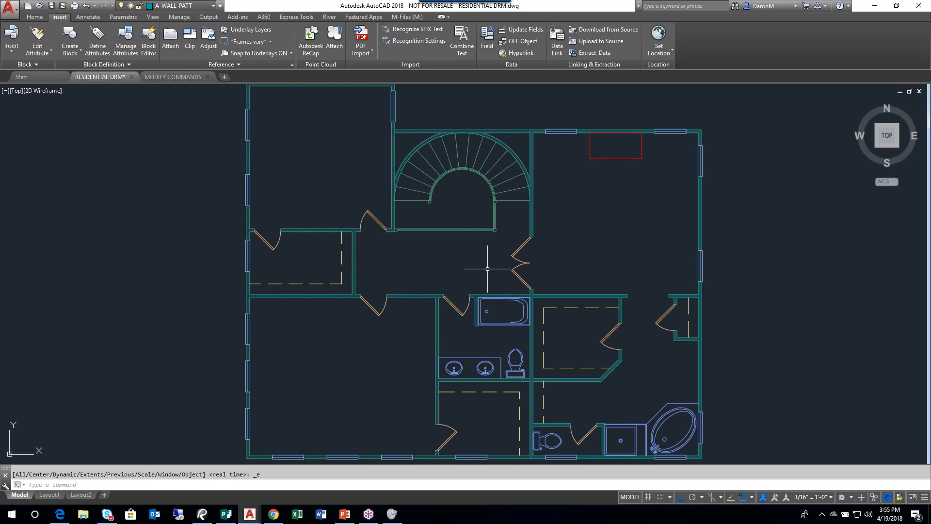
middle_drag(612, 250, 608, 249)
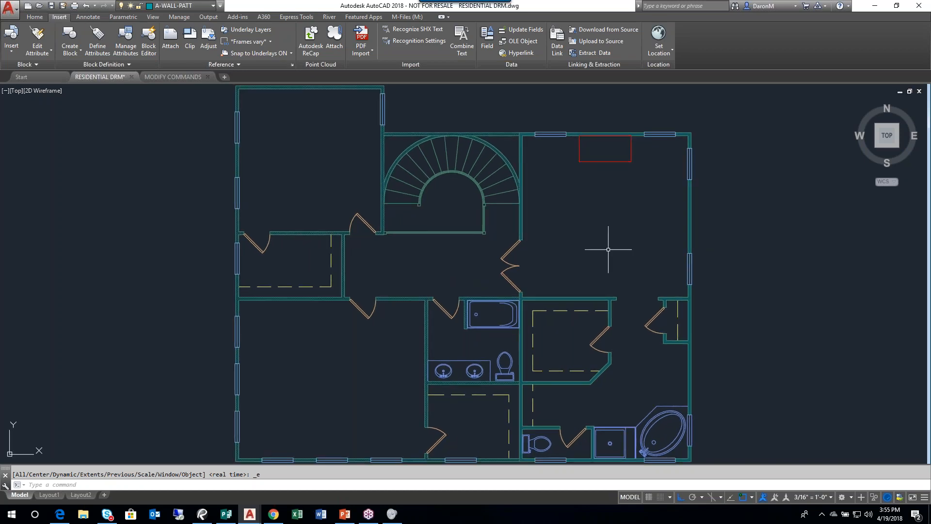
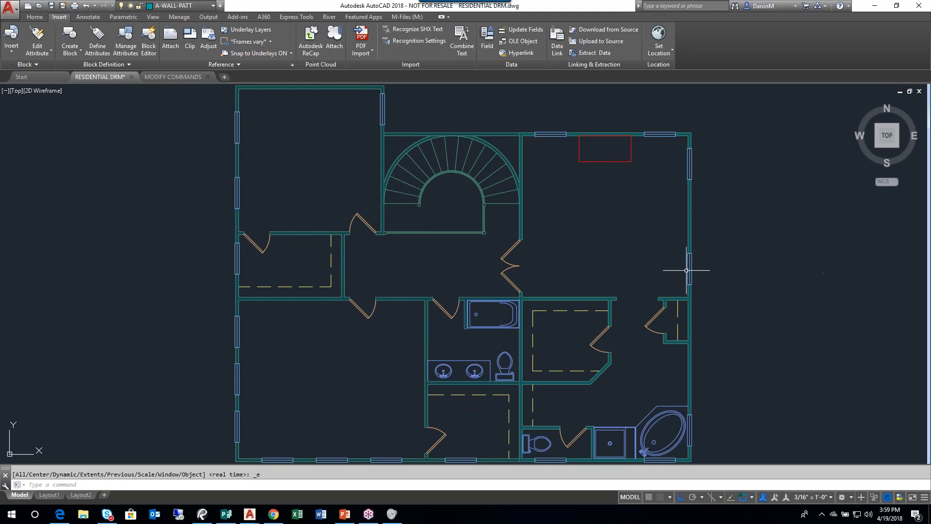
click(652, 364)
click(615, 344)
middle_drag(607, 357, 612, 276)
scroll(652, 377, up, 2)
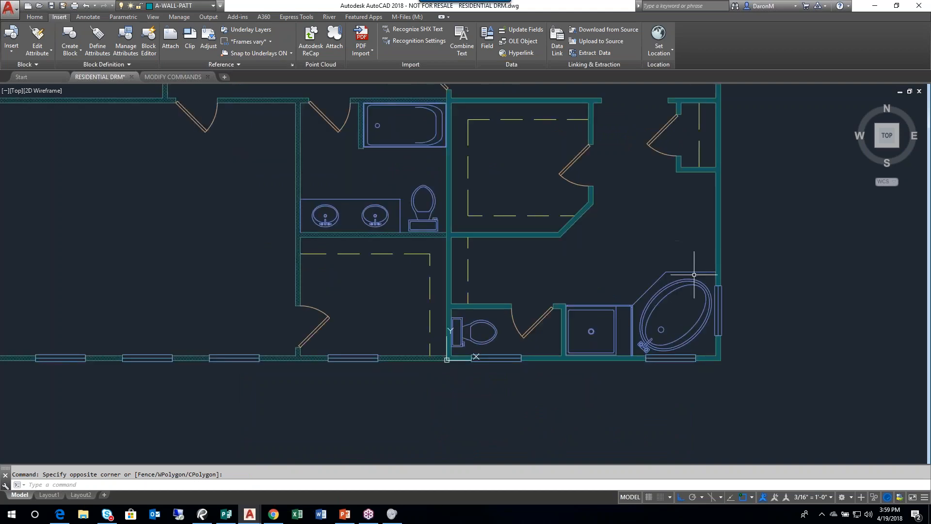
middle_drag(705, 223, 646, 231)
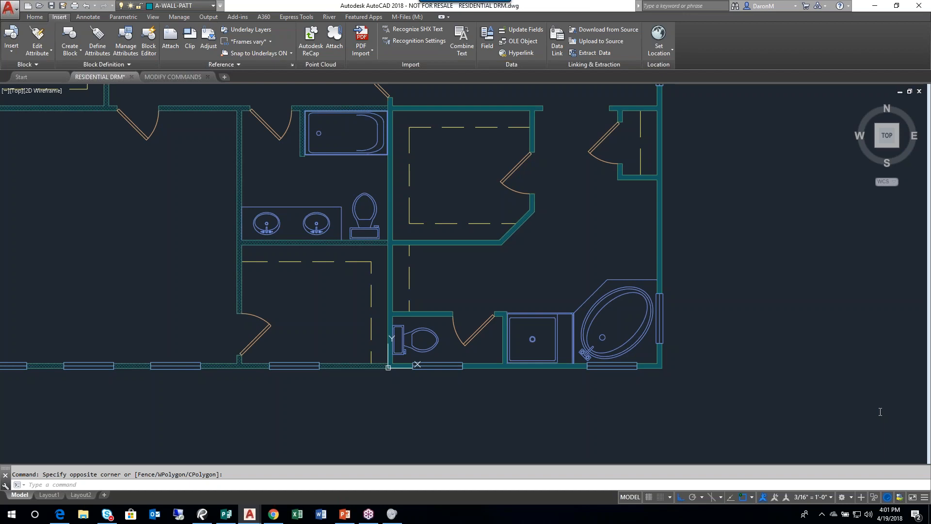
key(ctrl+z)
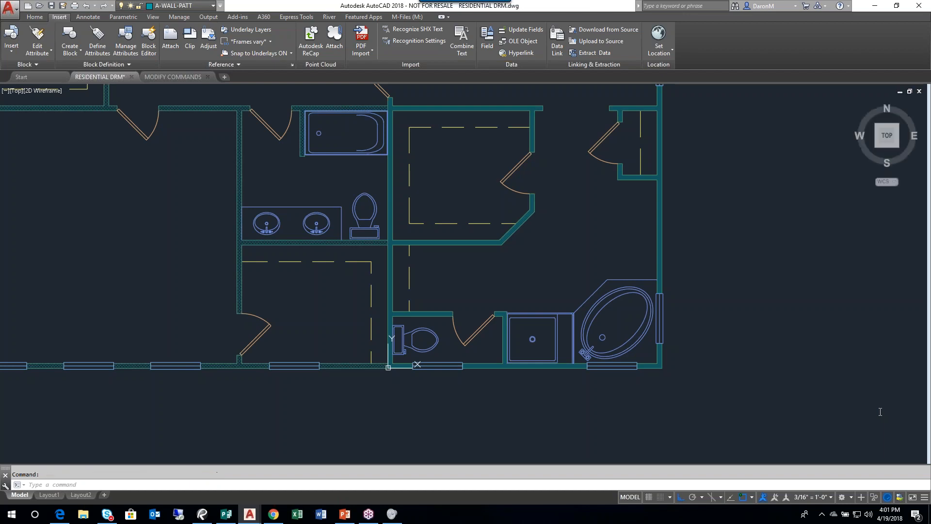